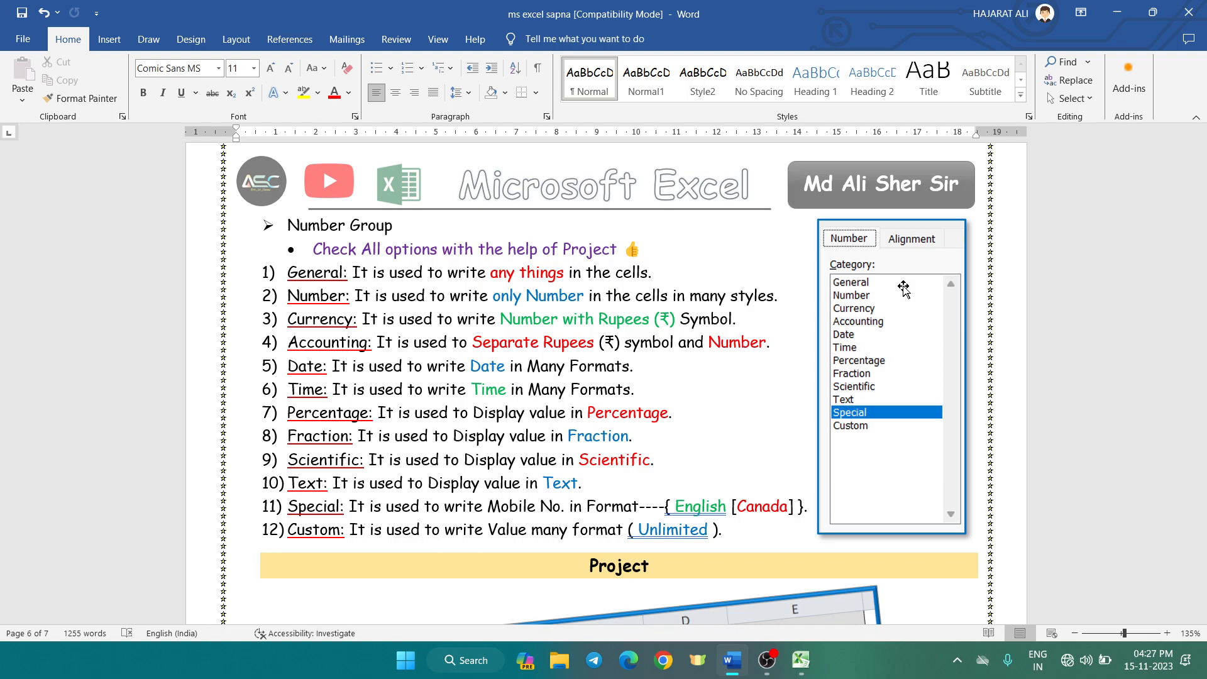
left_click(801, 660)
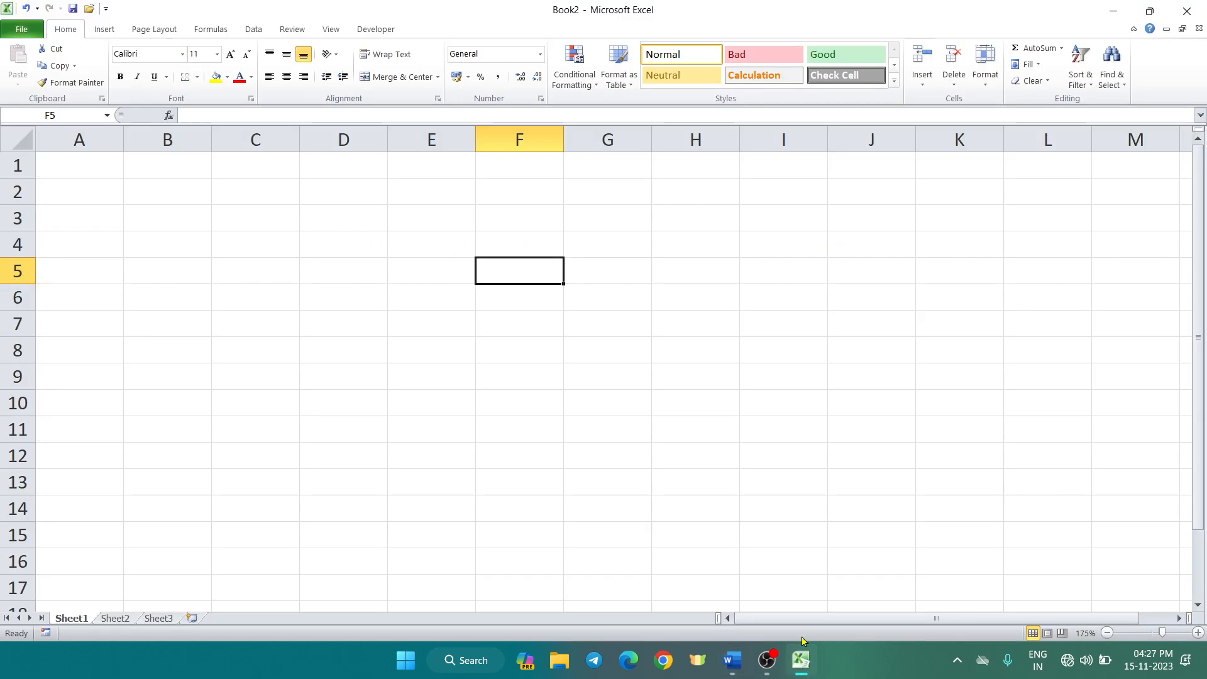
left_click(191, 236)
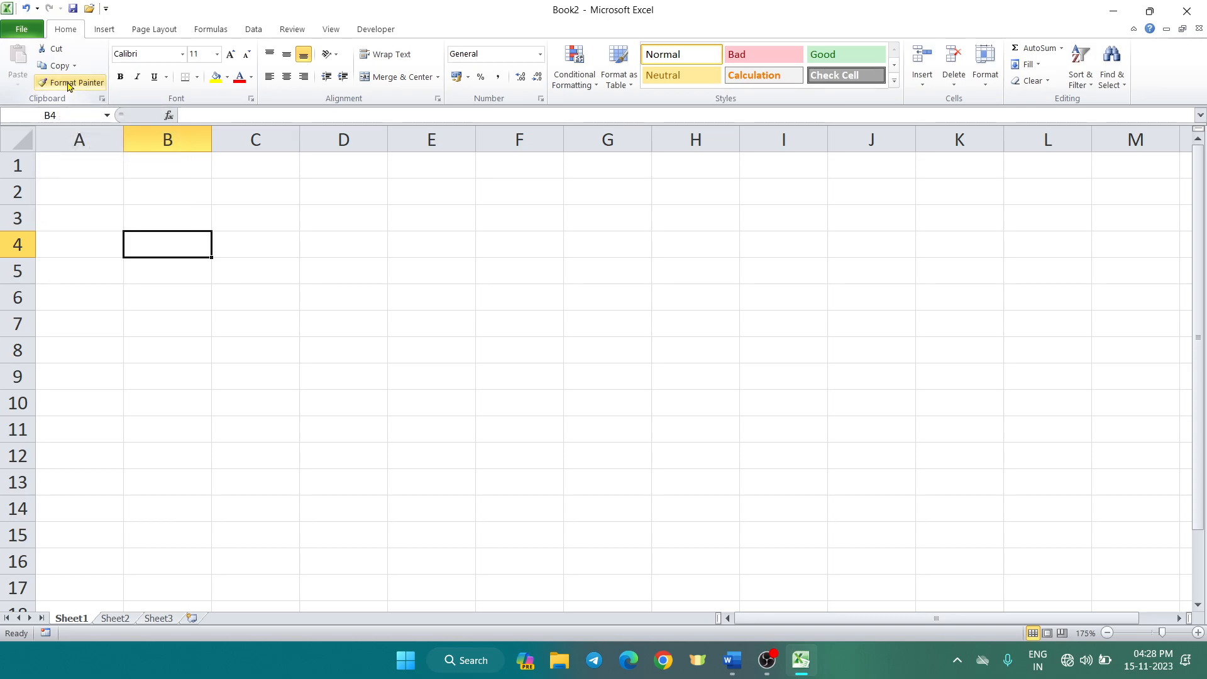
left_click(250, 99)
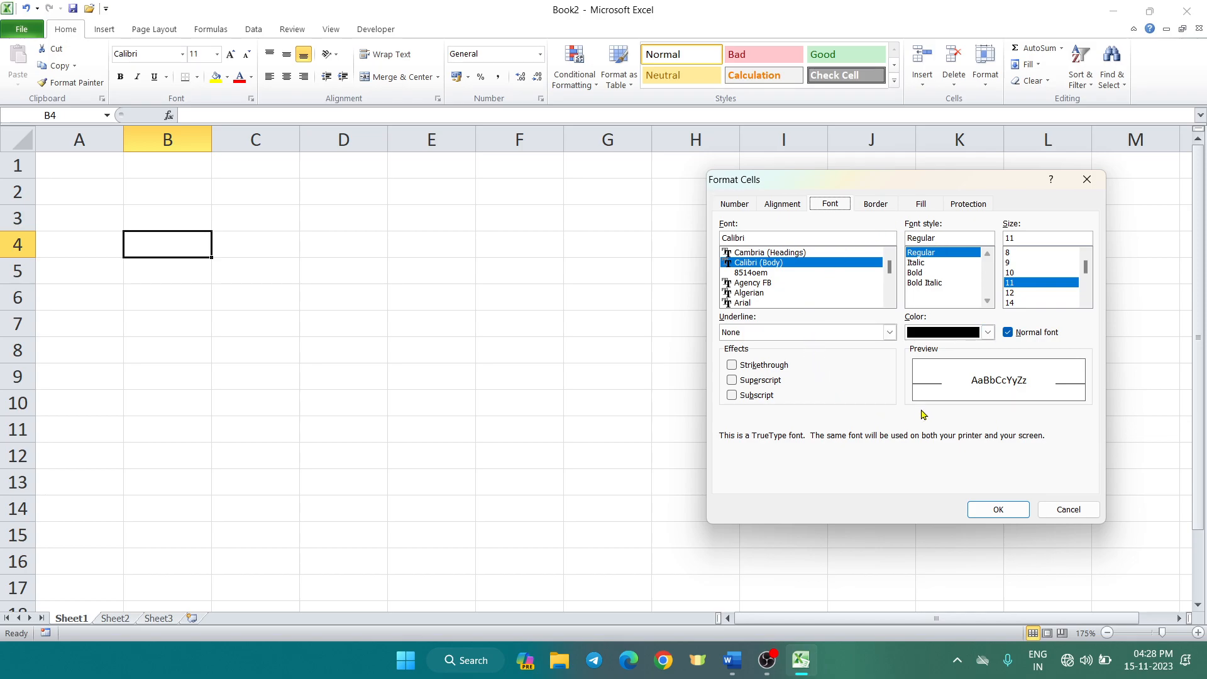
left_click(1001, 511)
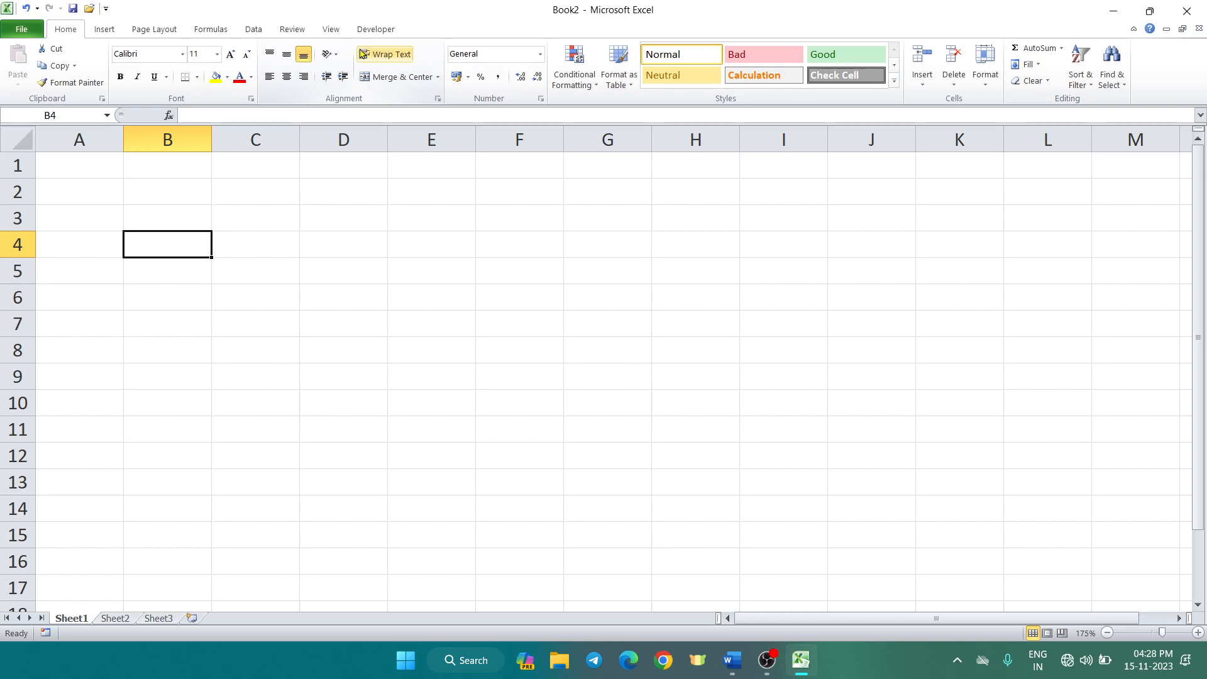
left_click(438, 78)
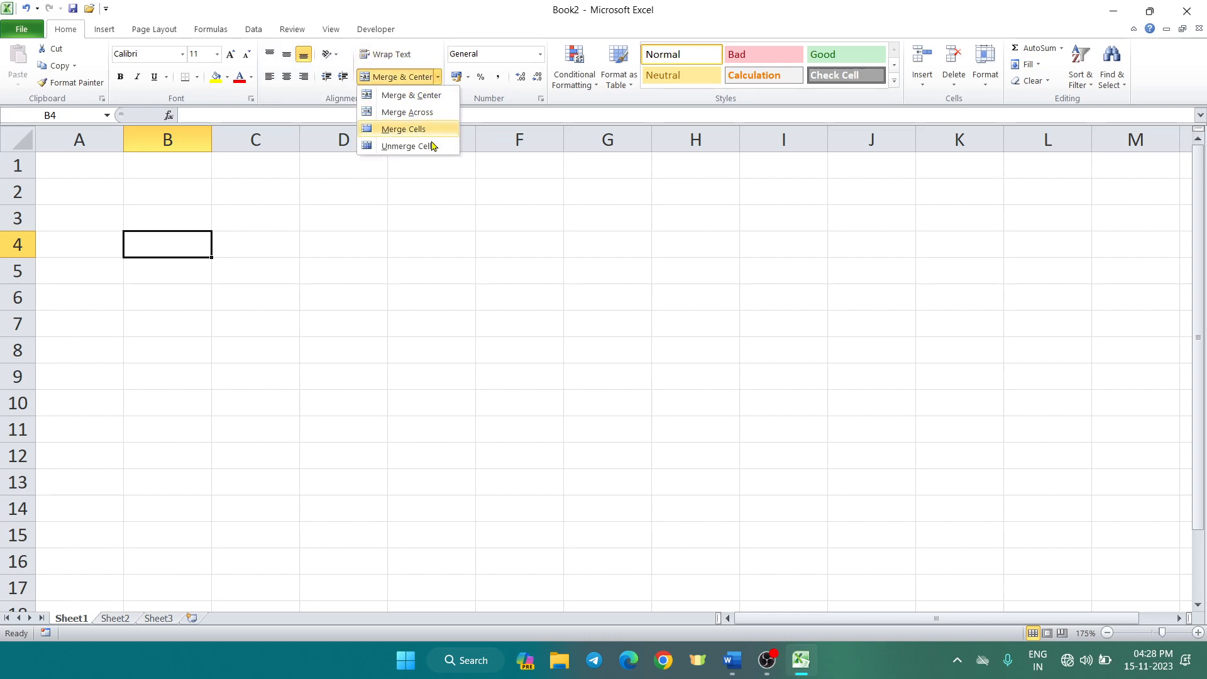
left_click(341, 98)
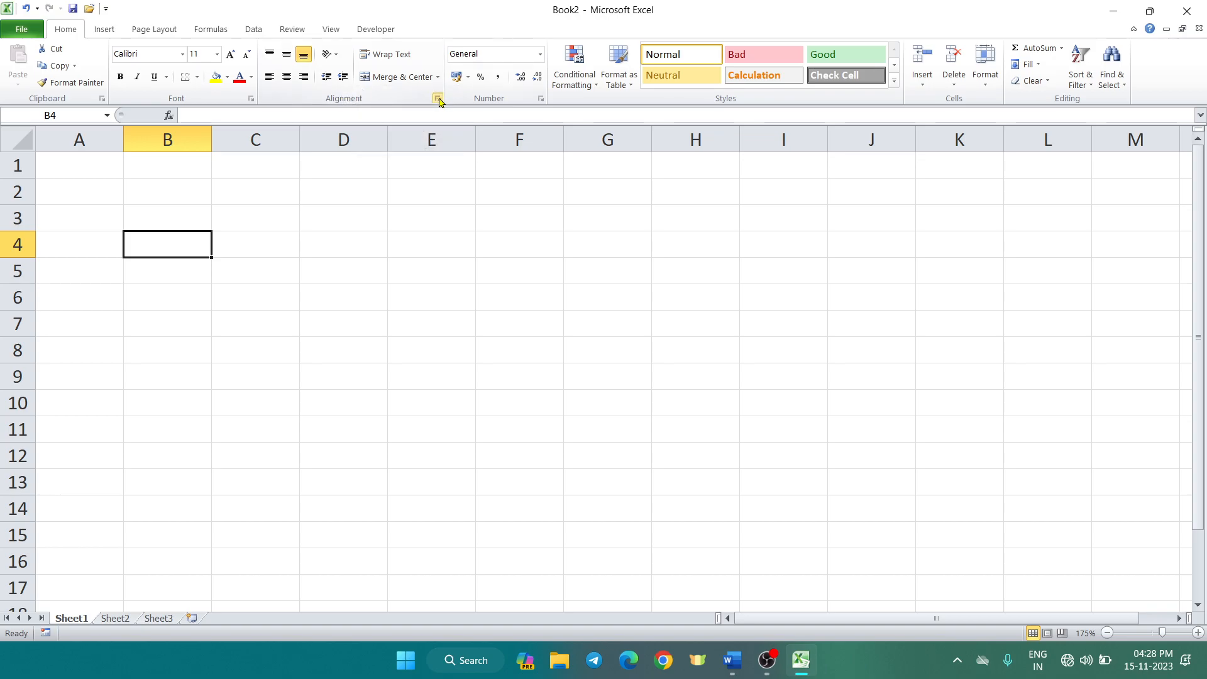
left_click(437, 98)
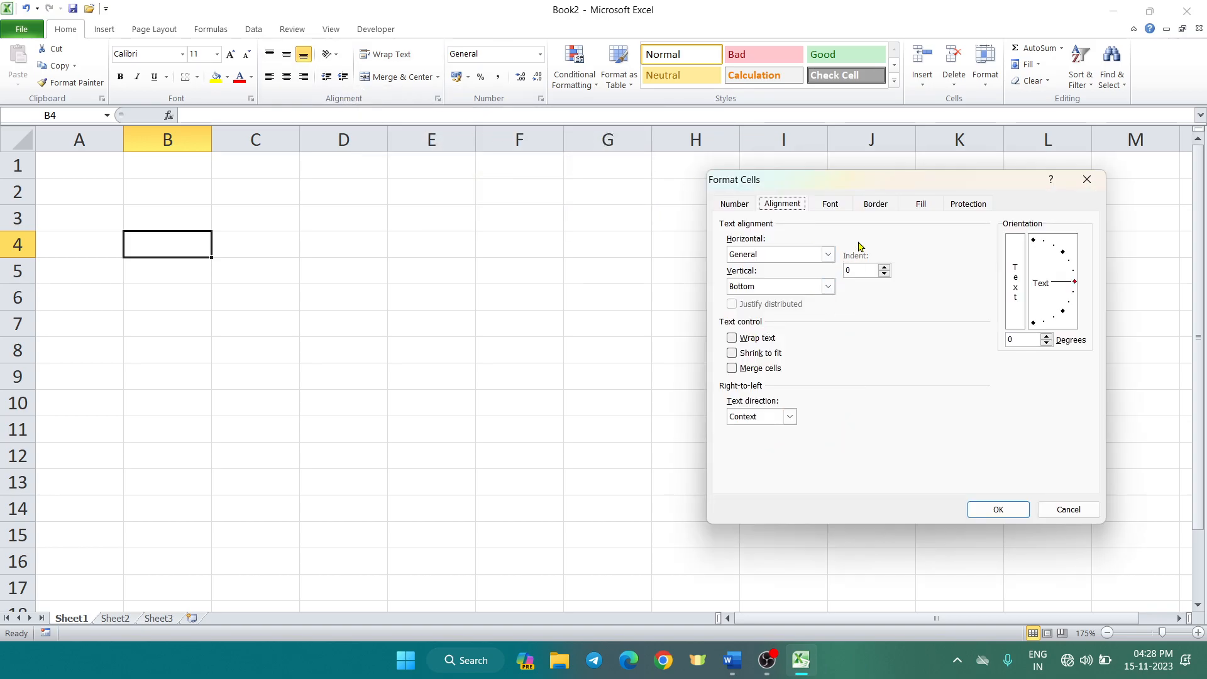
left_click(870, 205)
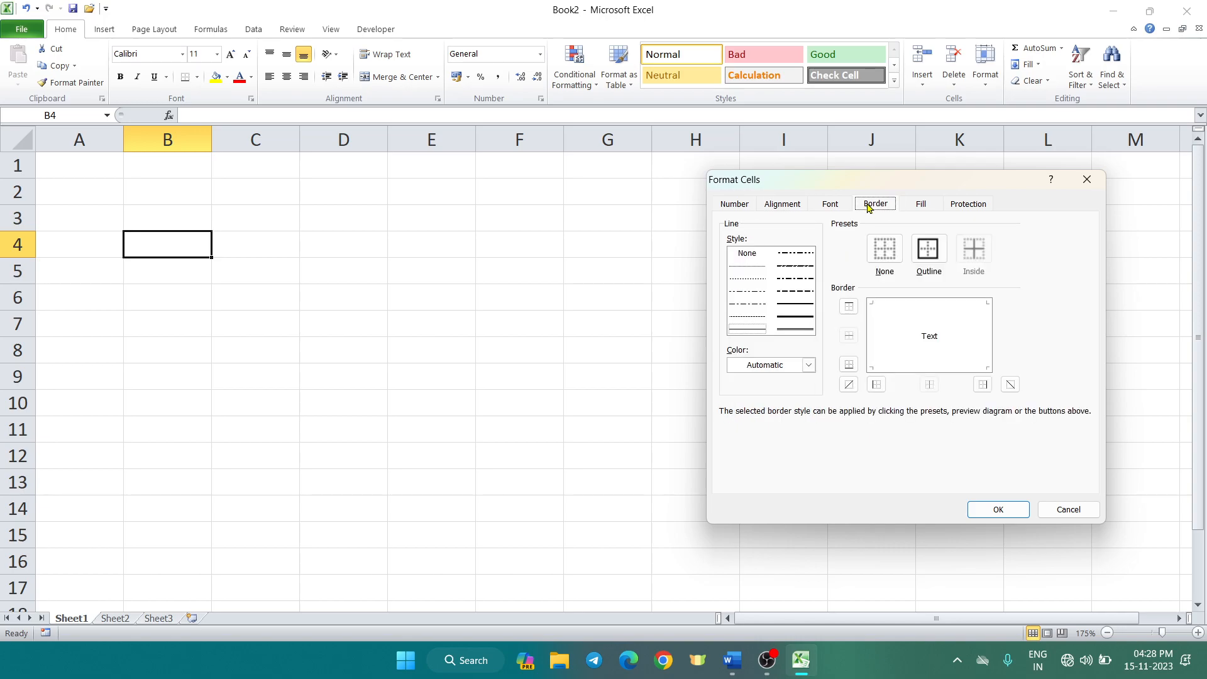
left_click(924, 206)
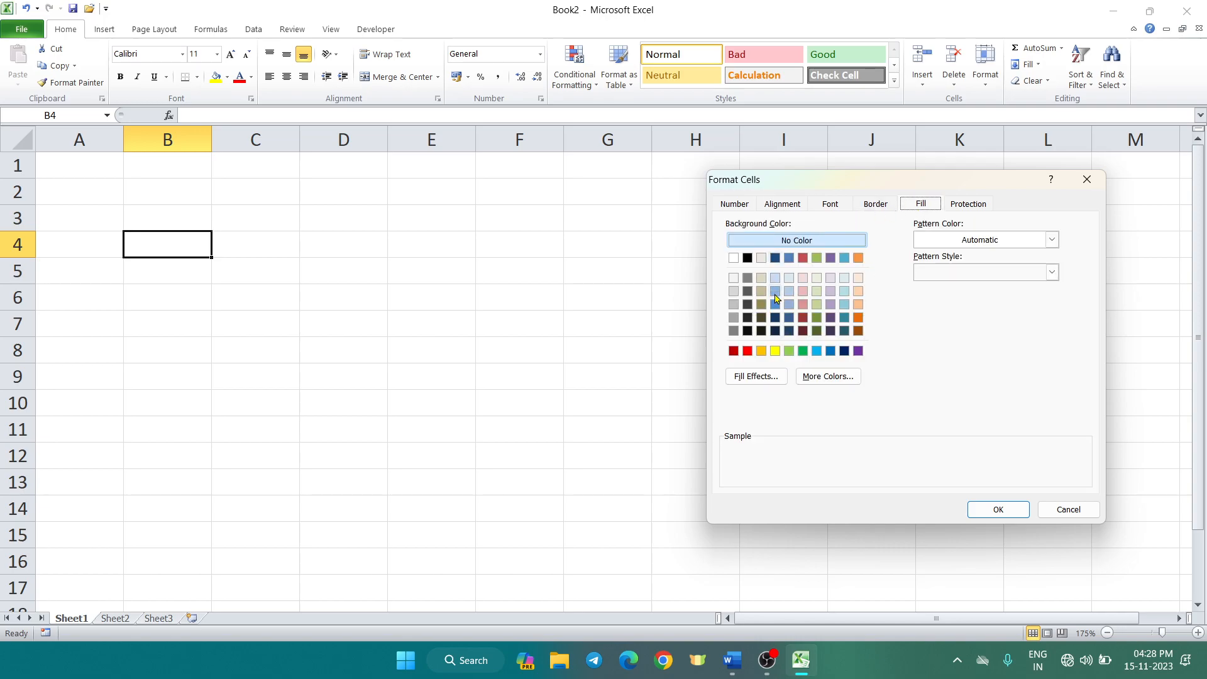
left_click(1052, 273)
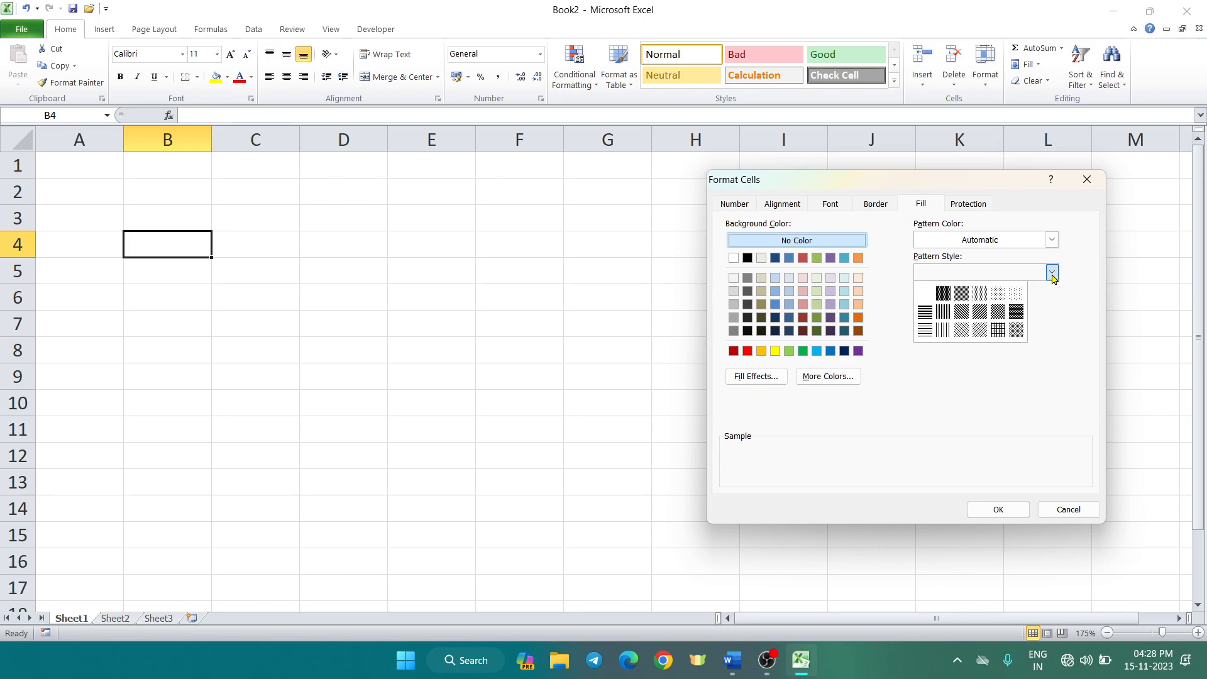
left_click(1002, 374)
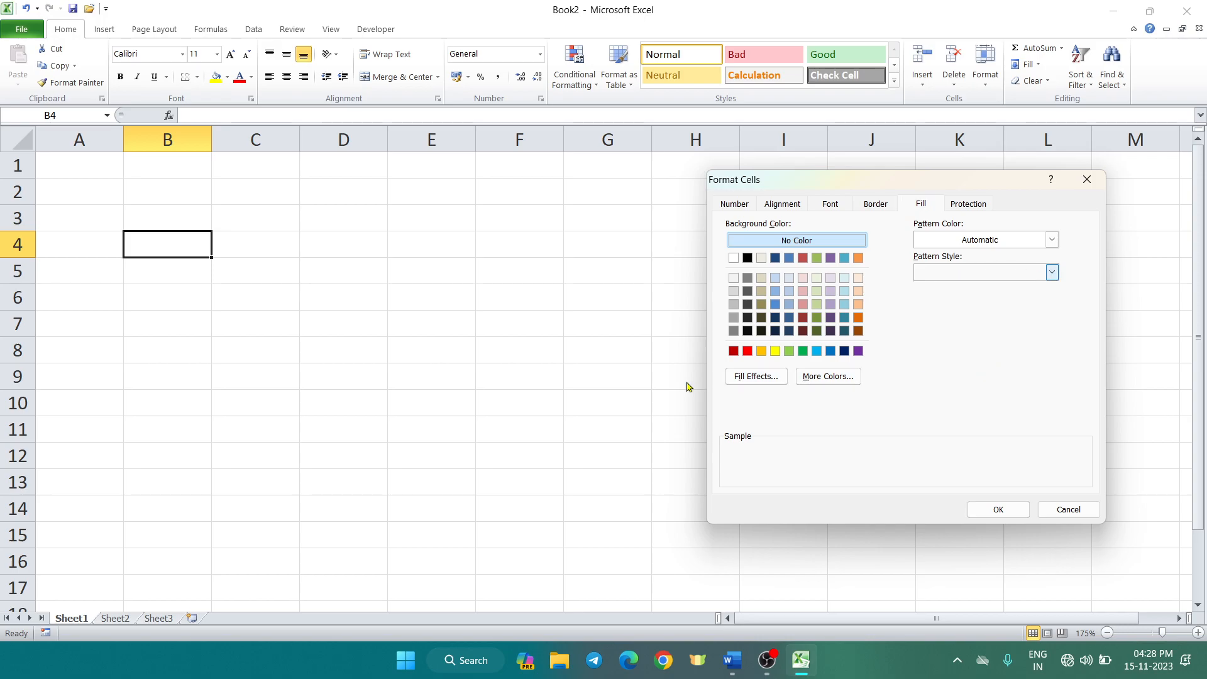
left_click(759, 376)
left_click(789, 408)
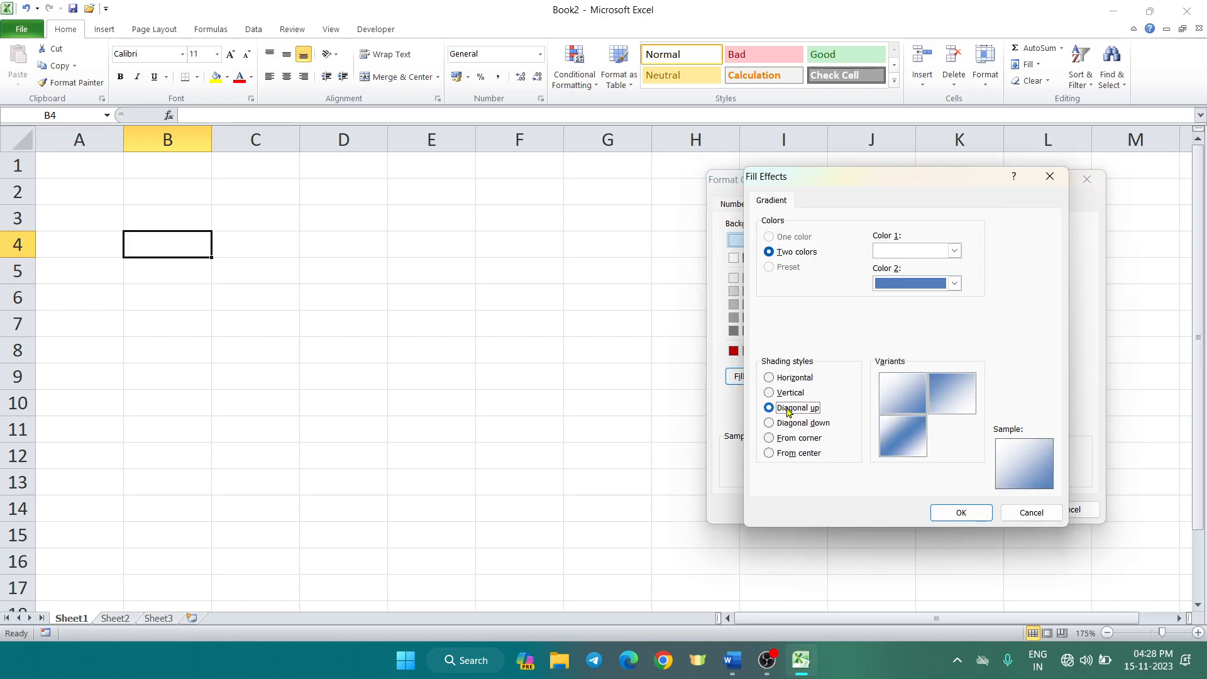
left_click(775, 423)
left_click(773, 440)
left_click(771, 452)
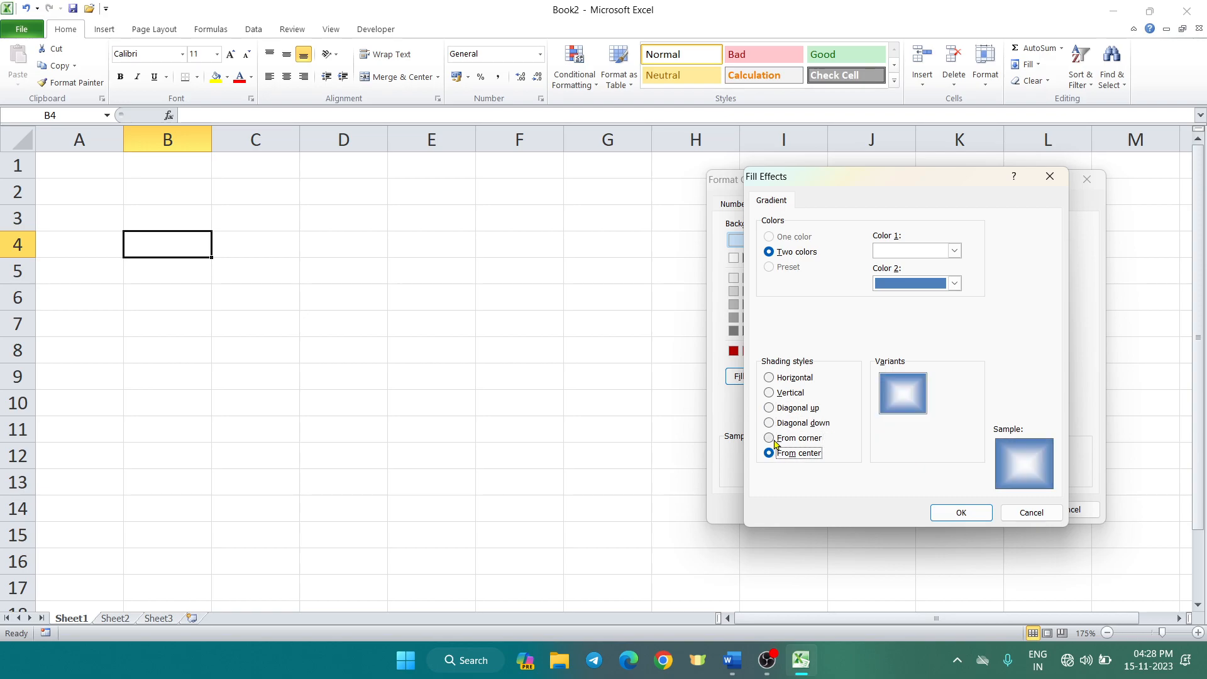
left_click(971, 513)
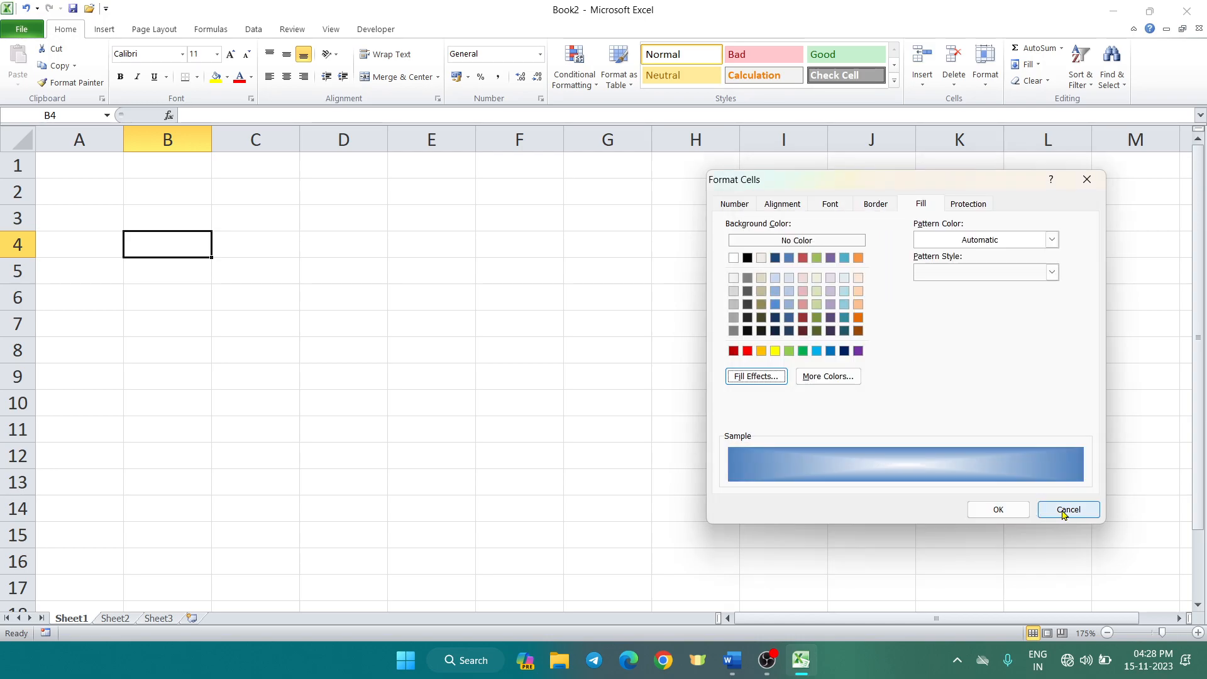
left_click(1064, 514)
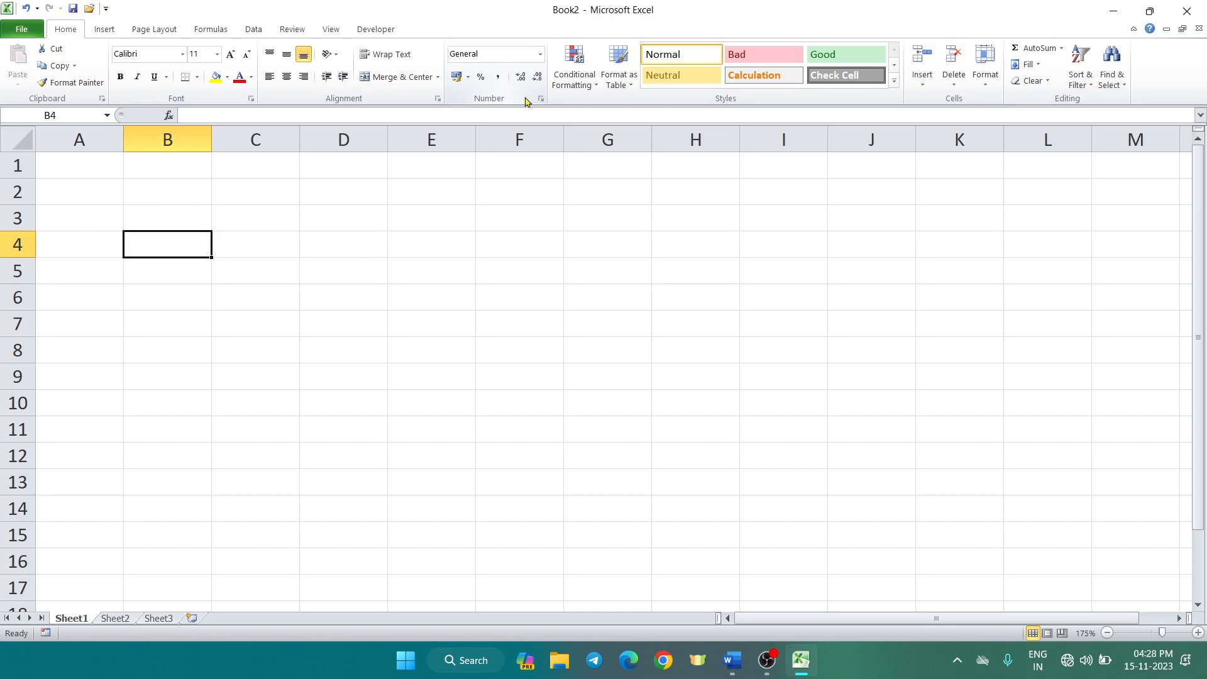
left_click(540, 99)
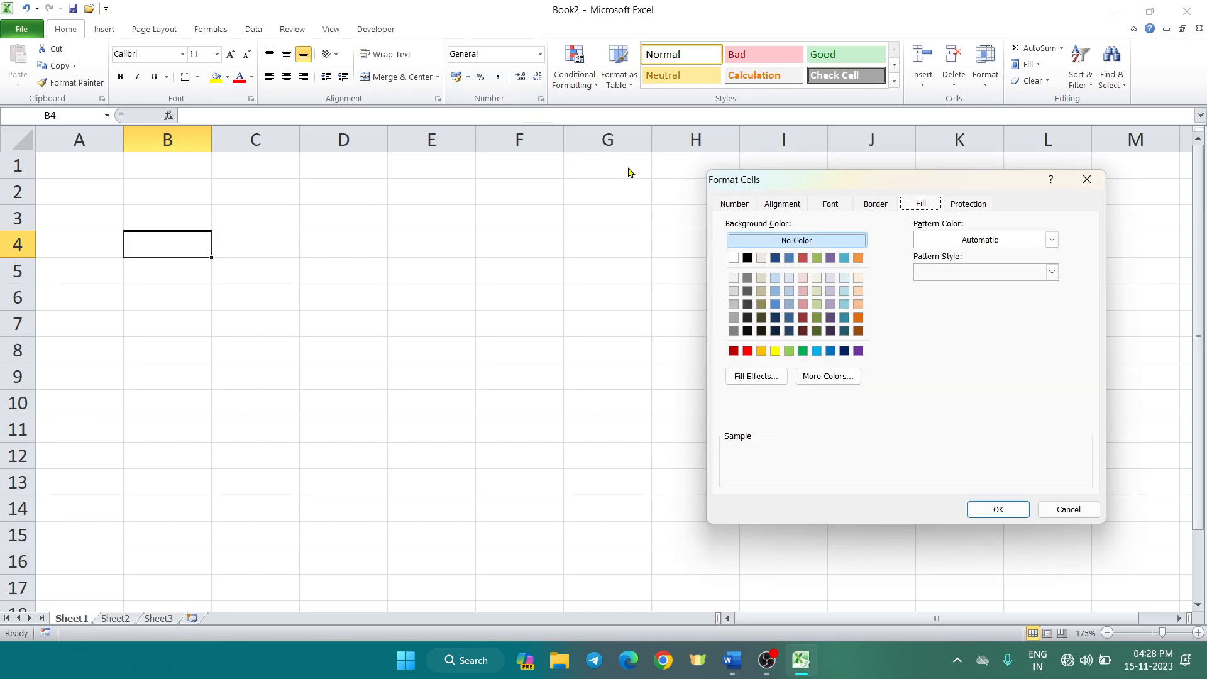
left_click(751, 203)
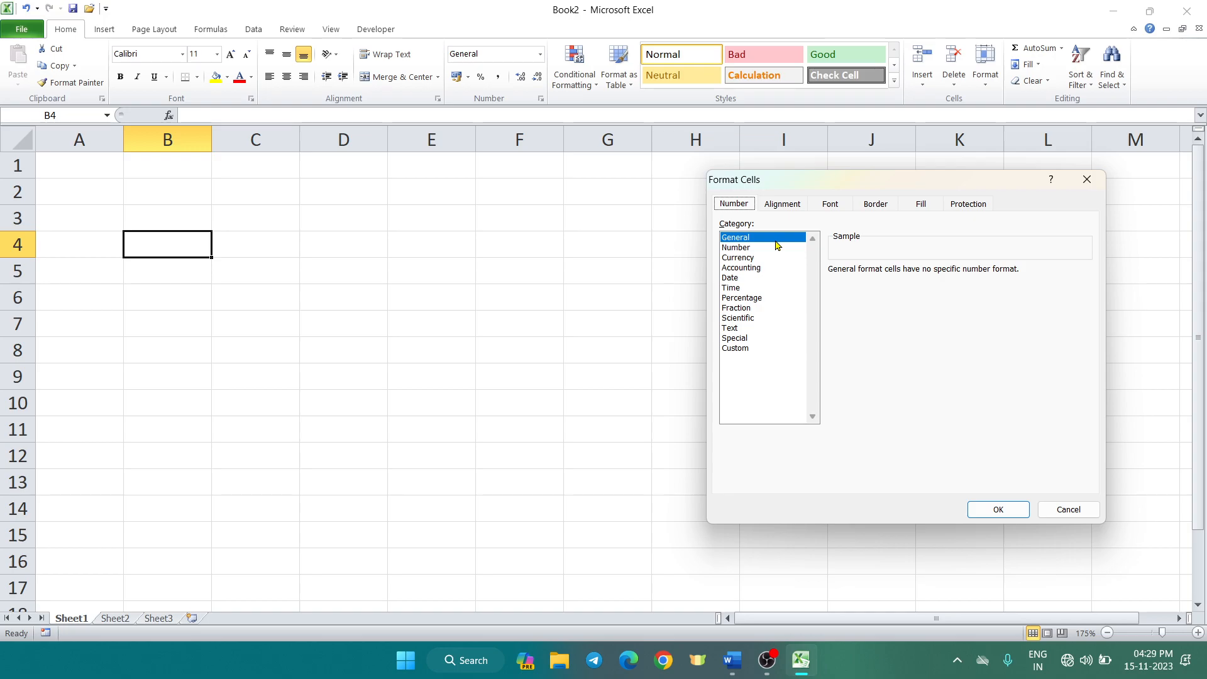
left_click(1078, 182)
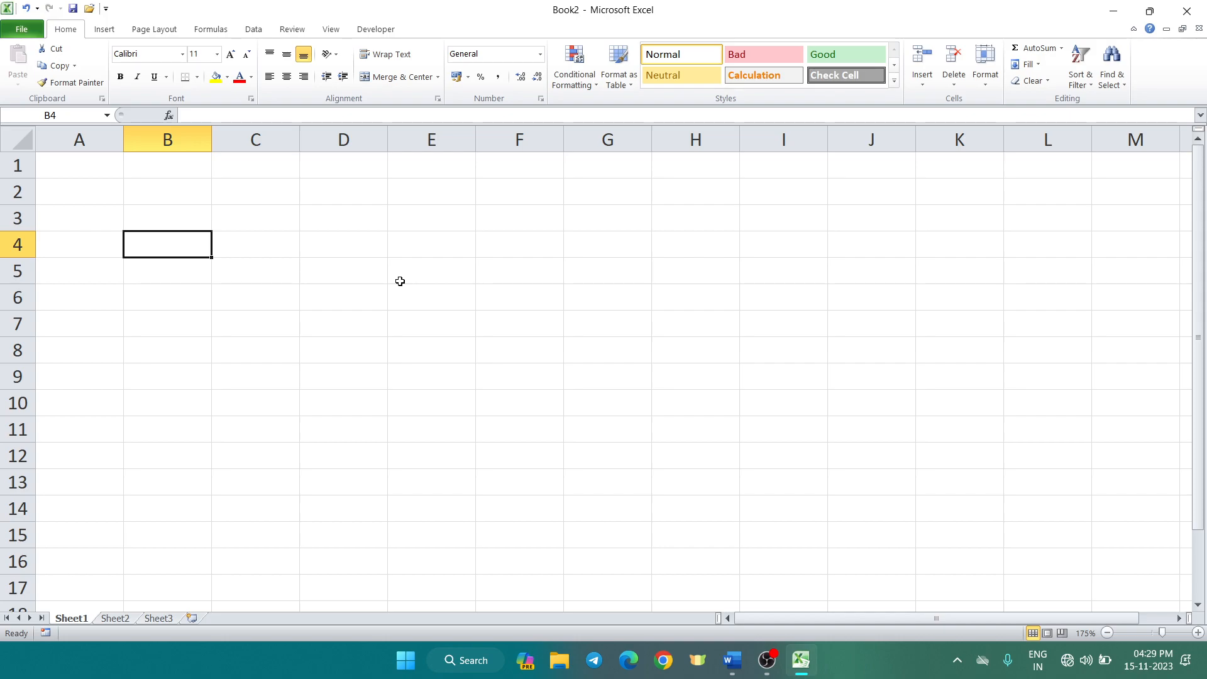
Type MICROSOFT in A2 and APPLE in A3
left_click(61, 170)
left_click(77, 196)
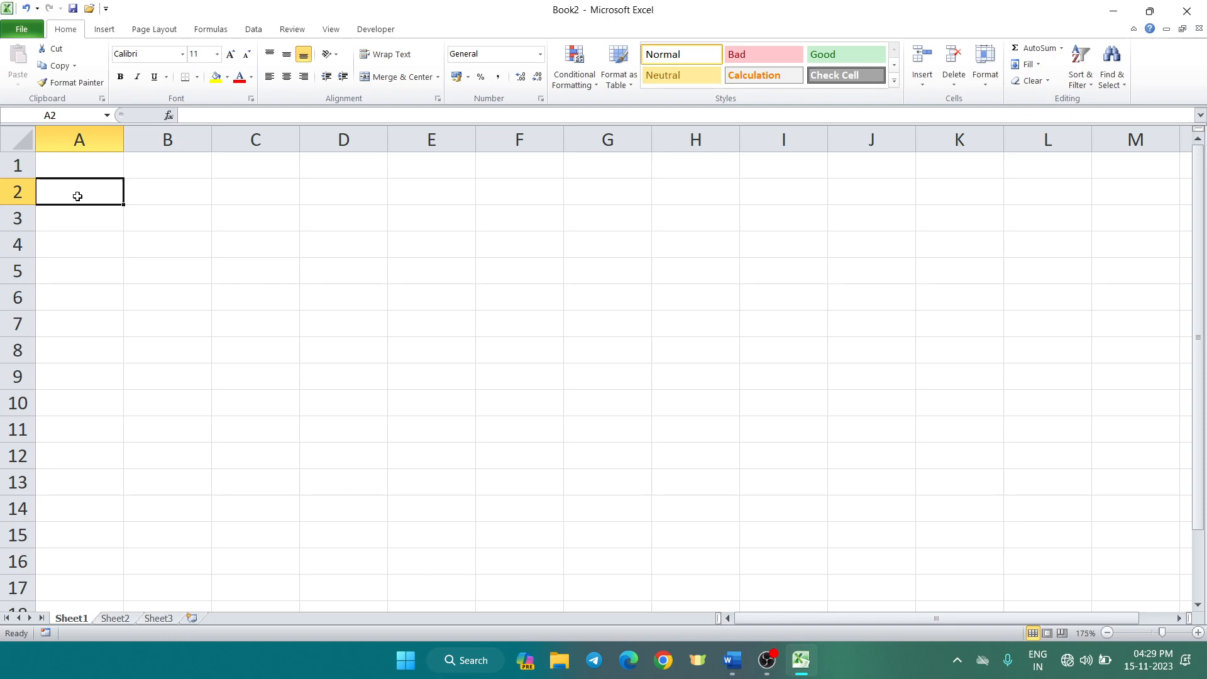
type("MIC")
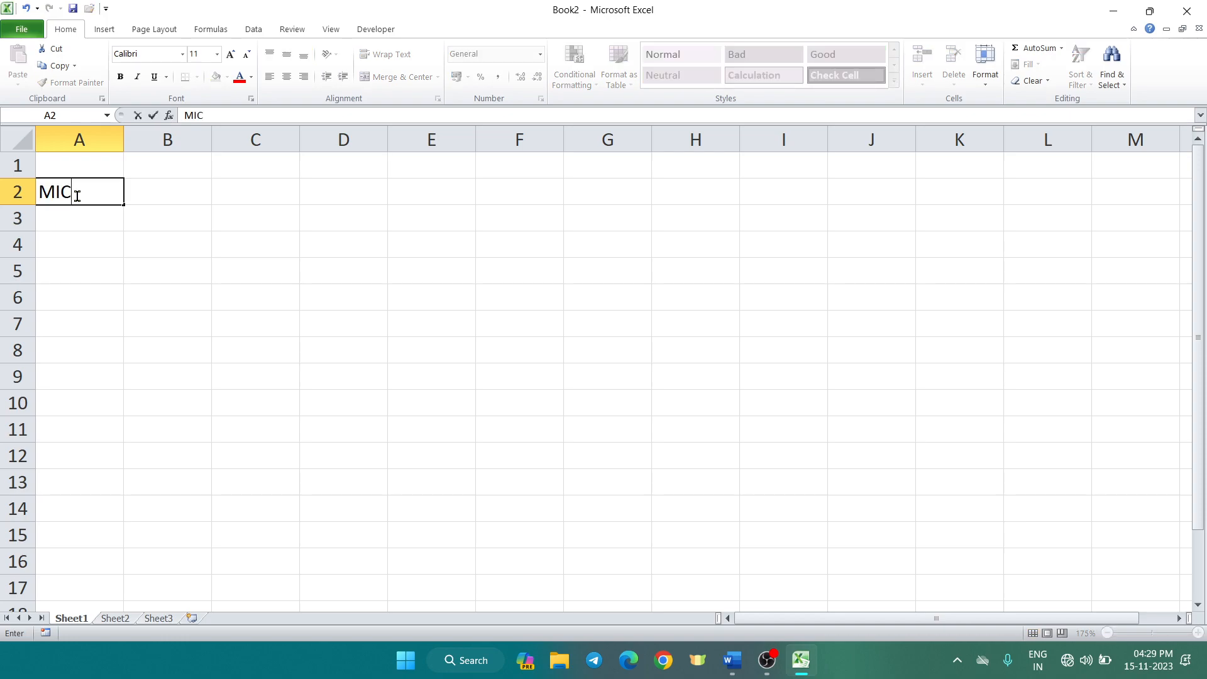
type("ROSOFT")
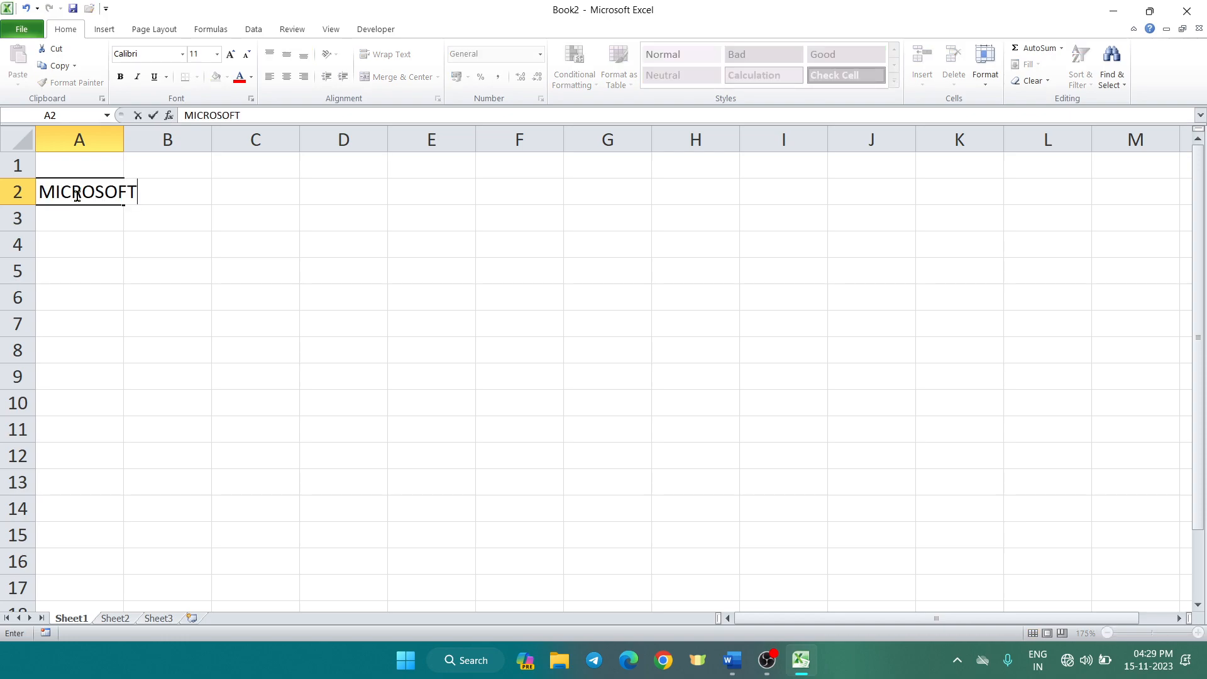
key("Return")
type("APPLE")
key("Return")
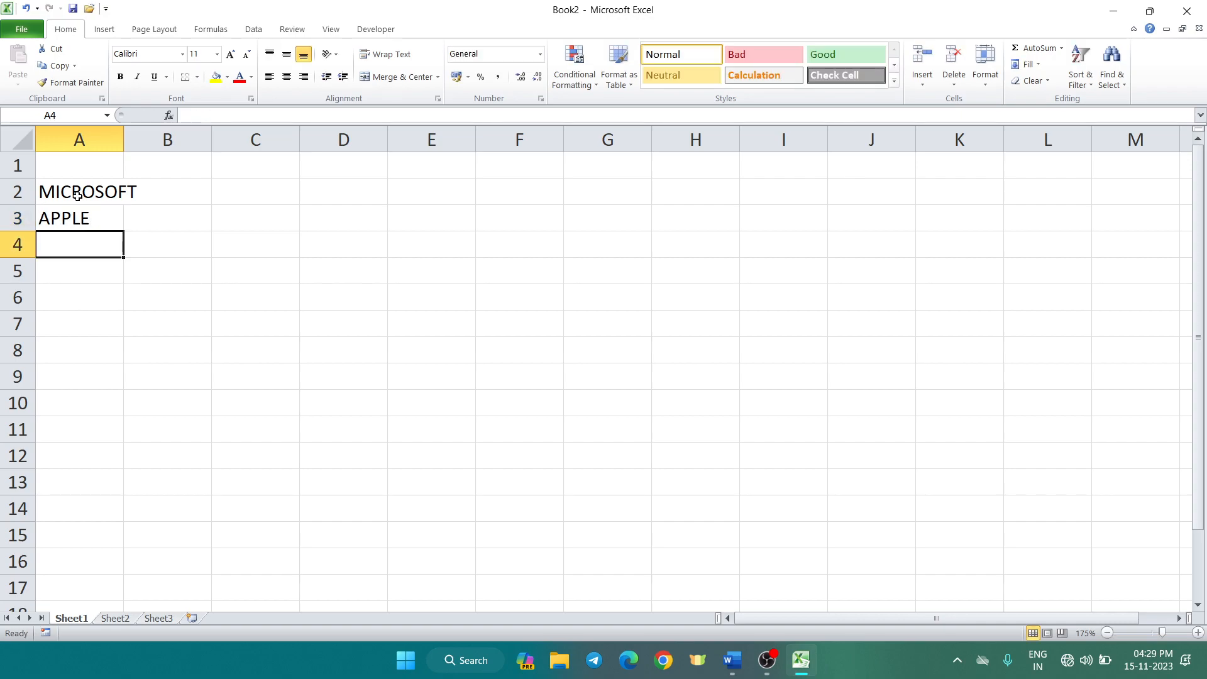
Add the instructor's name in A4 and EXCEL in A5
type("ALI S")
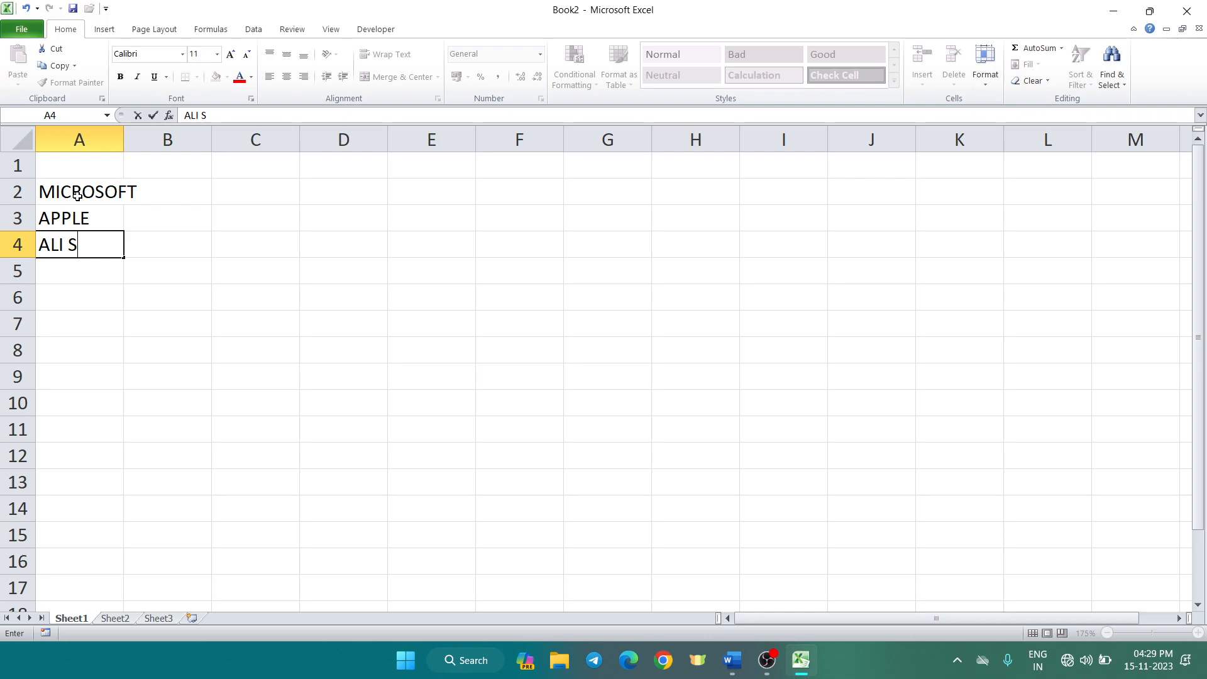
type("IT")
key("BackSpace")
type("R")
key("Return")
type("EXCEL")
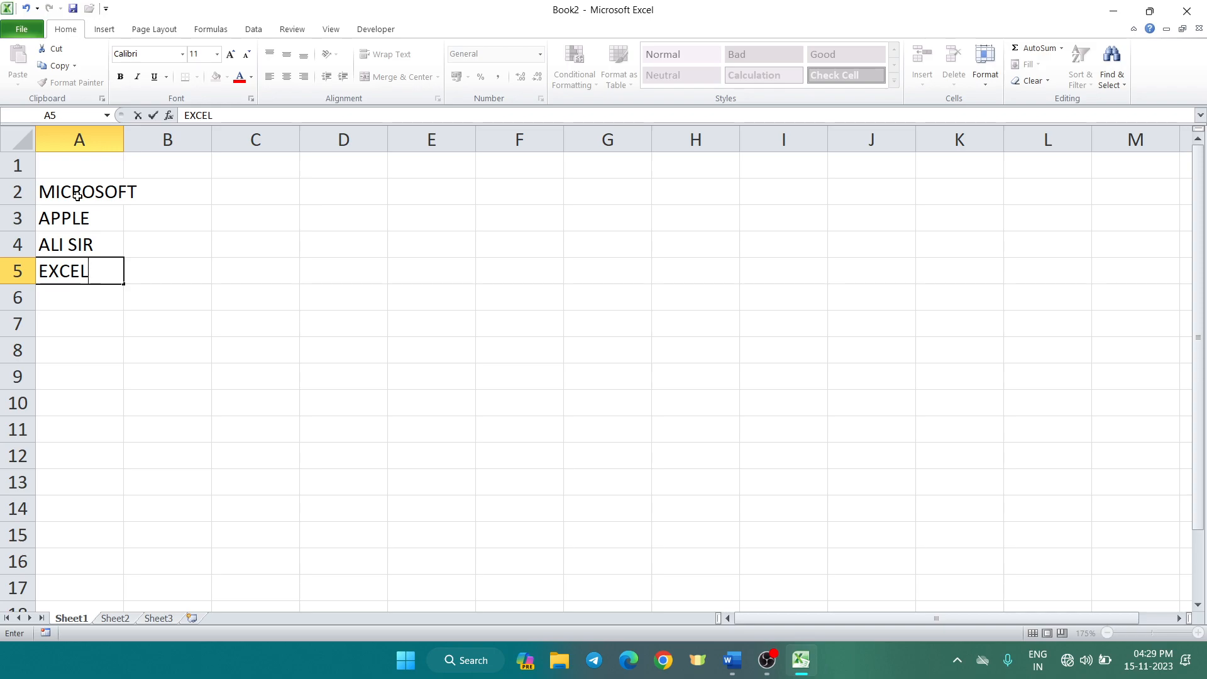
left_click(120, 139)
Widen column A beyond its longest entry
double_click(123, 138)
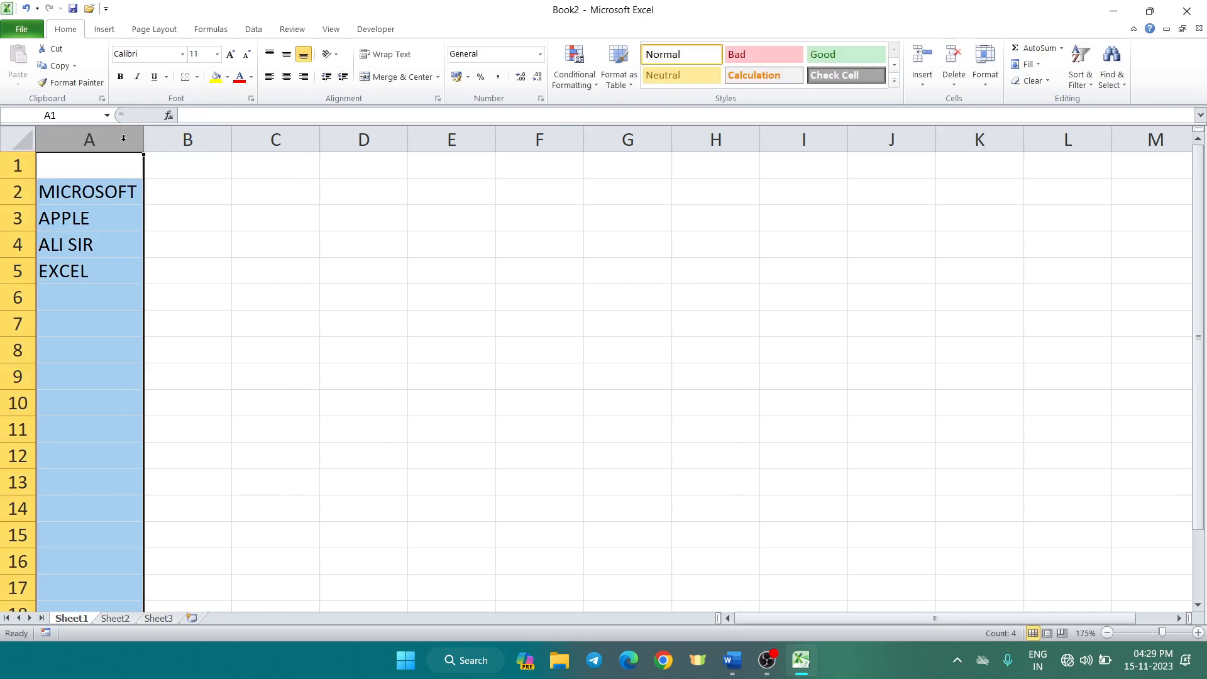
left_click_drag(143, 139, 220, 148)
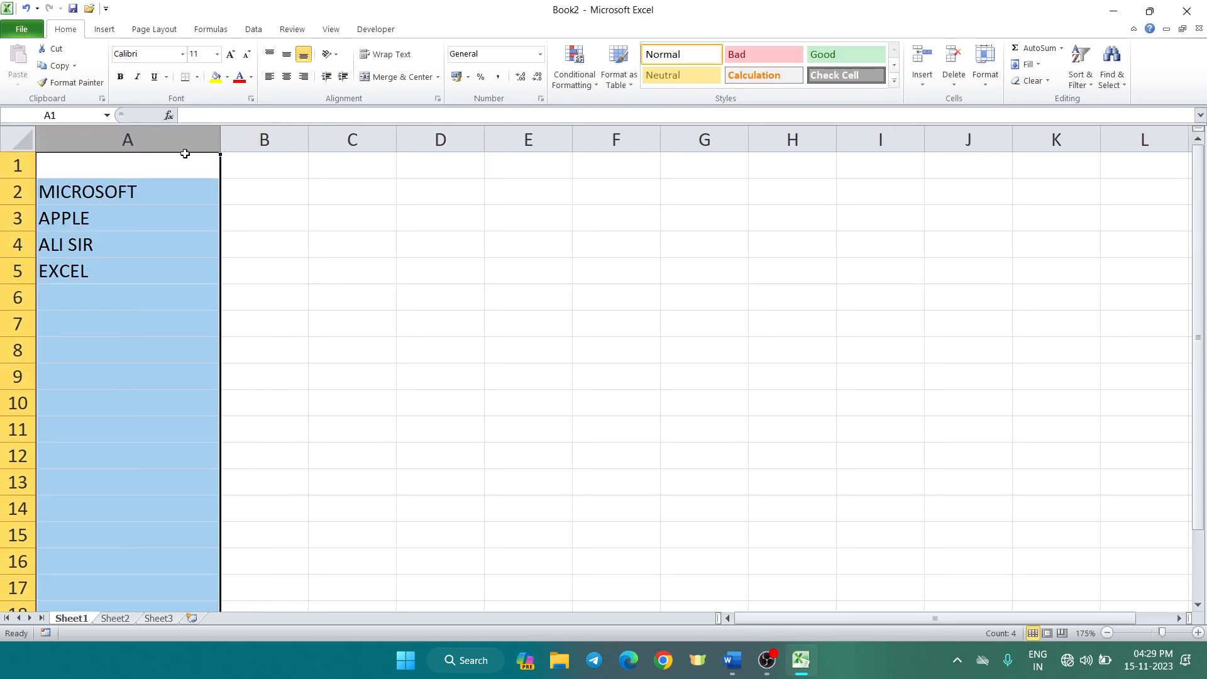
left_click(121, 220)
Enter 9865, 2365, 4587 and 1256 into A6:A9
left_click(106, 298)
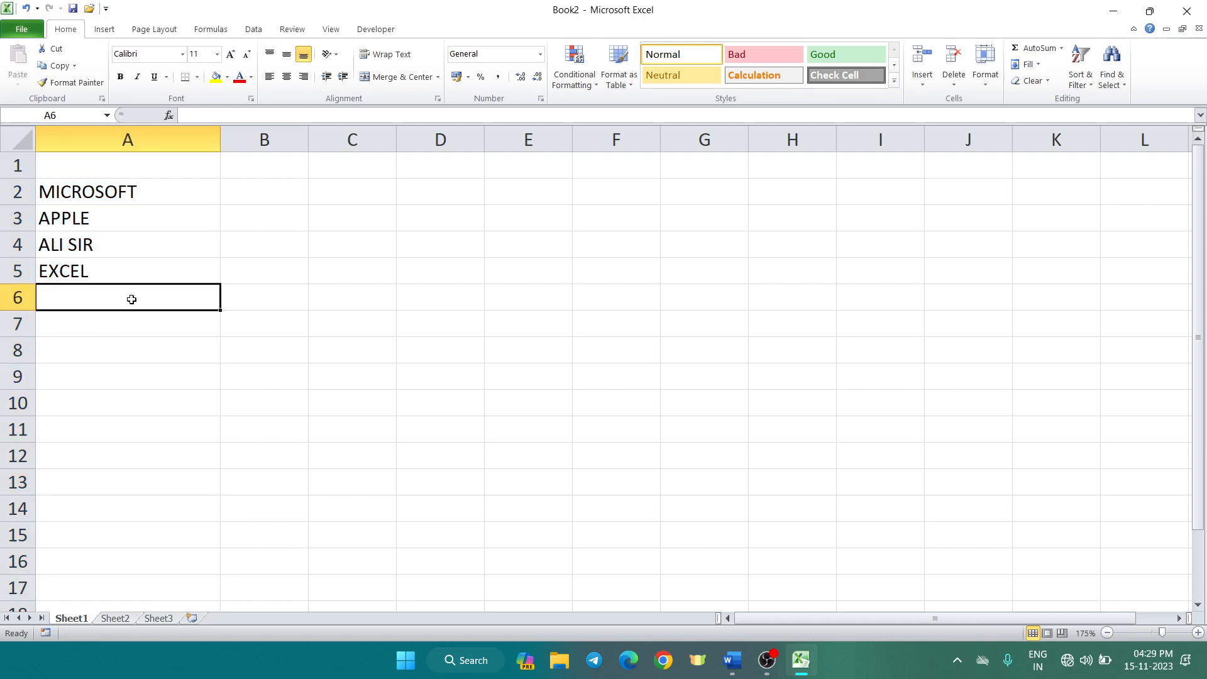
type("9865")
key("Return")
type("2365")
key("Return")
type("4587")
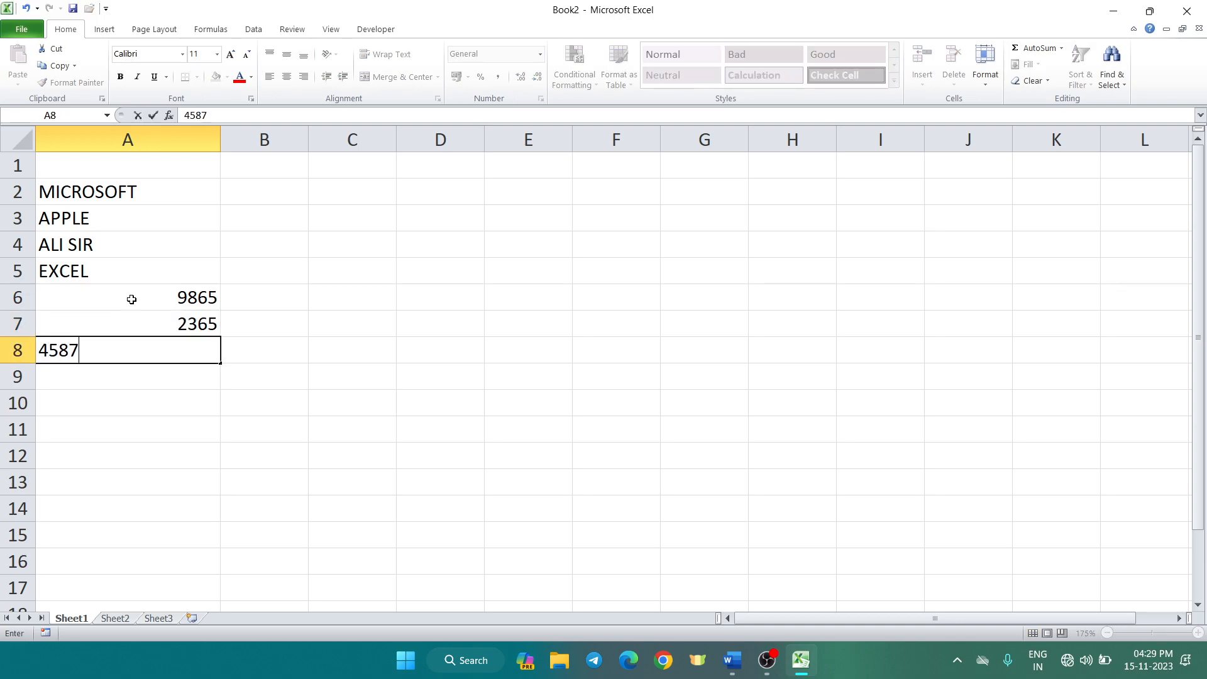
key("Return")
type("1256")
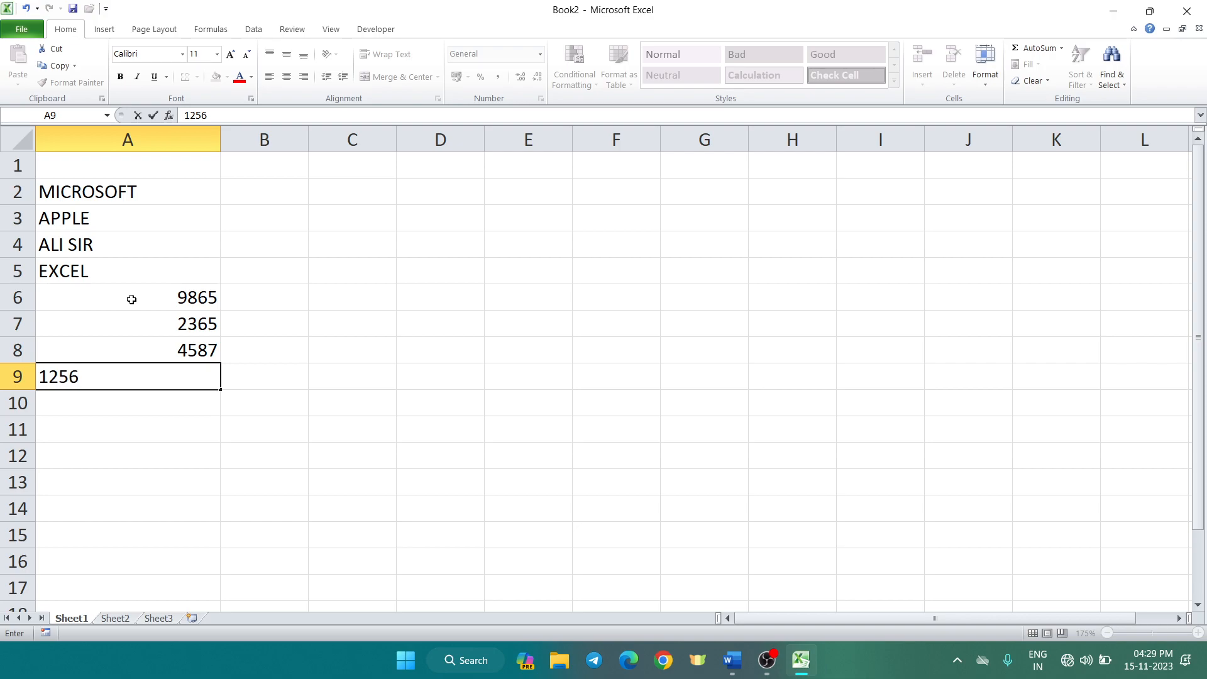
key("Return")
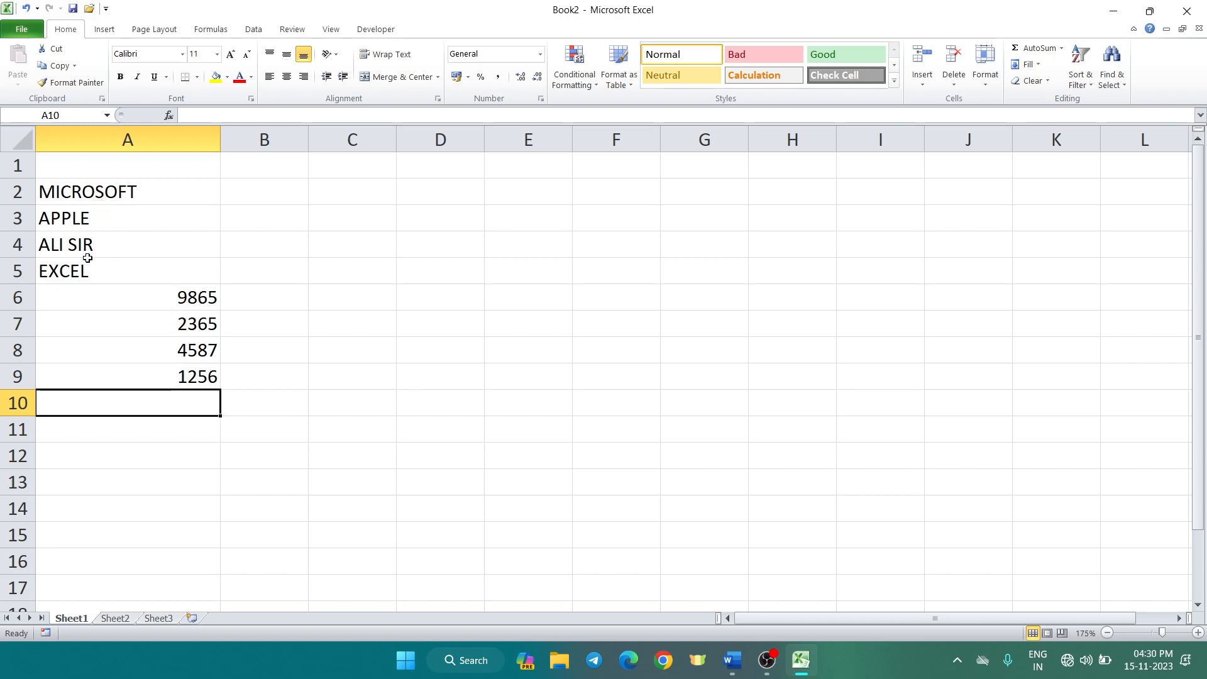
left_click_drag(132, 161, 137, 376)
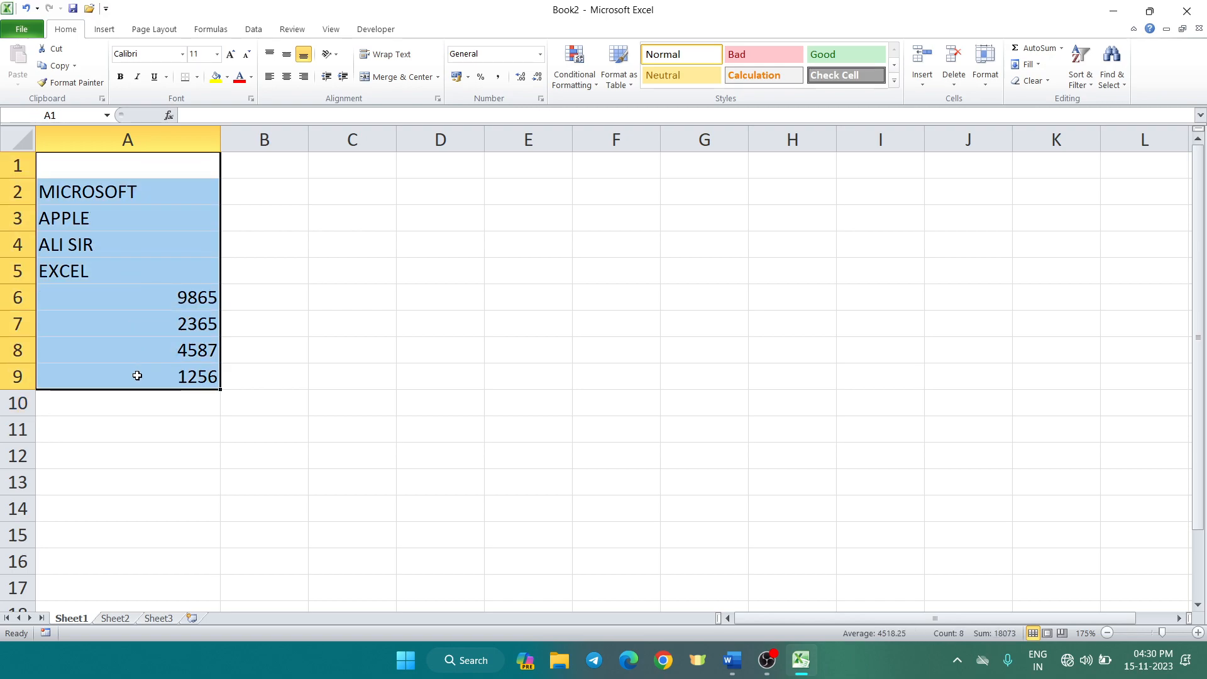
left_click(403, 265)
left_click(255, 253)
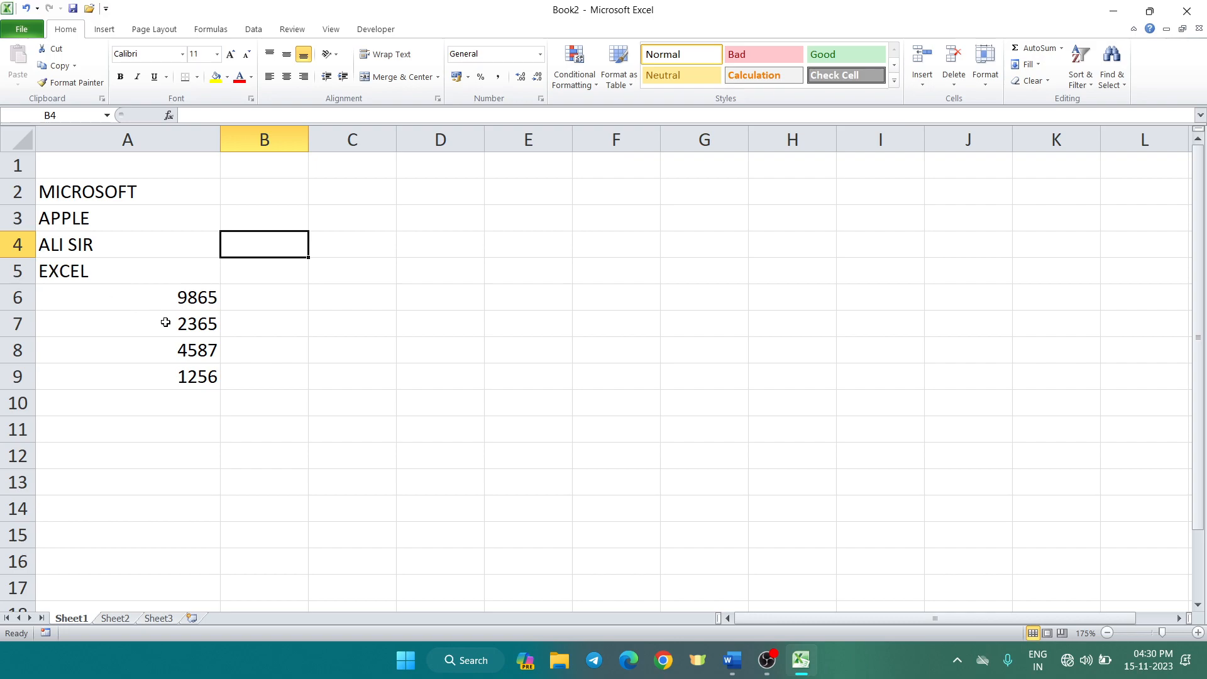
left_click_drag(173, 299, 164, 391)
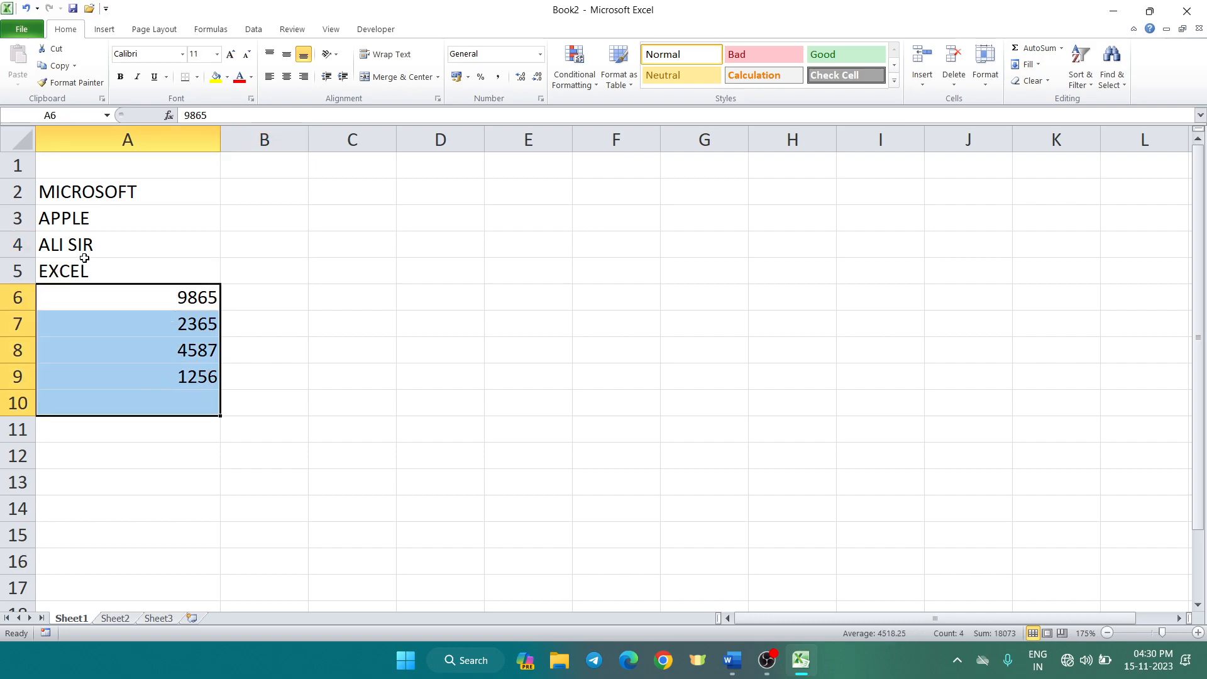
left_click(287, 261)
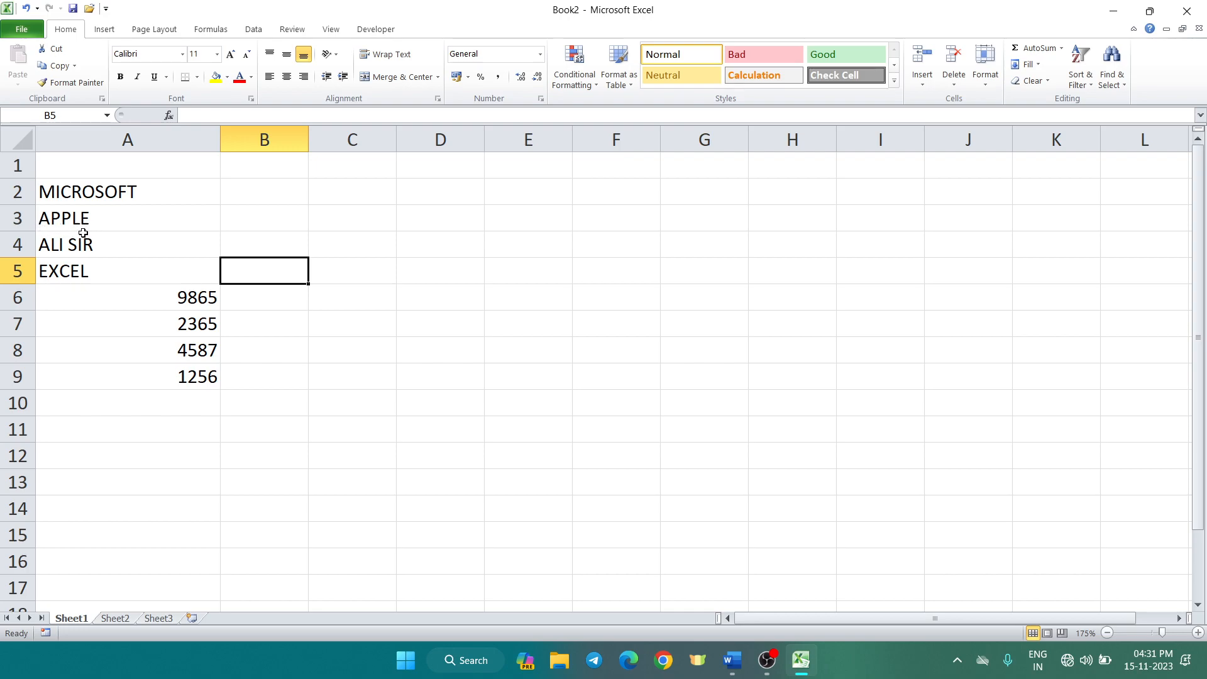
left_click(155, 398)
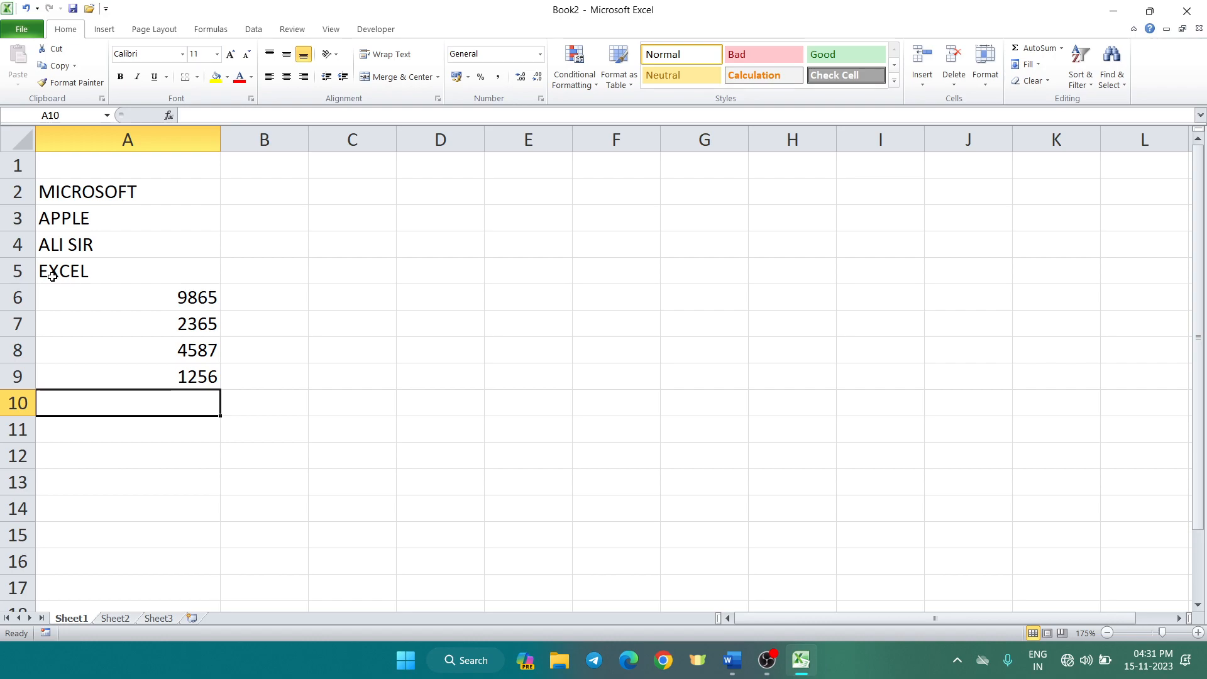
left_click(263, 212)
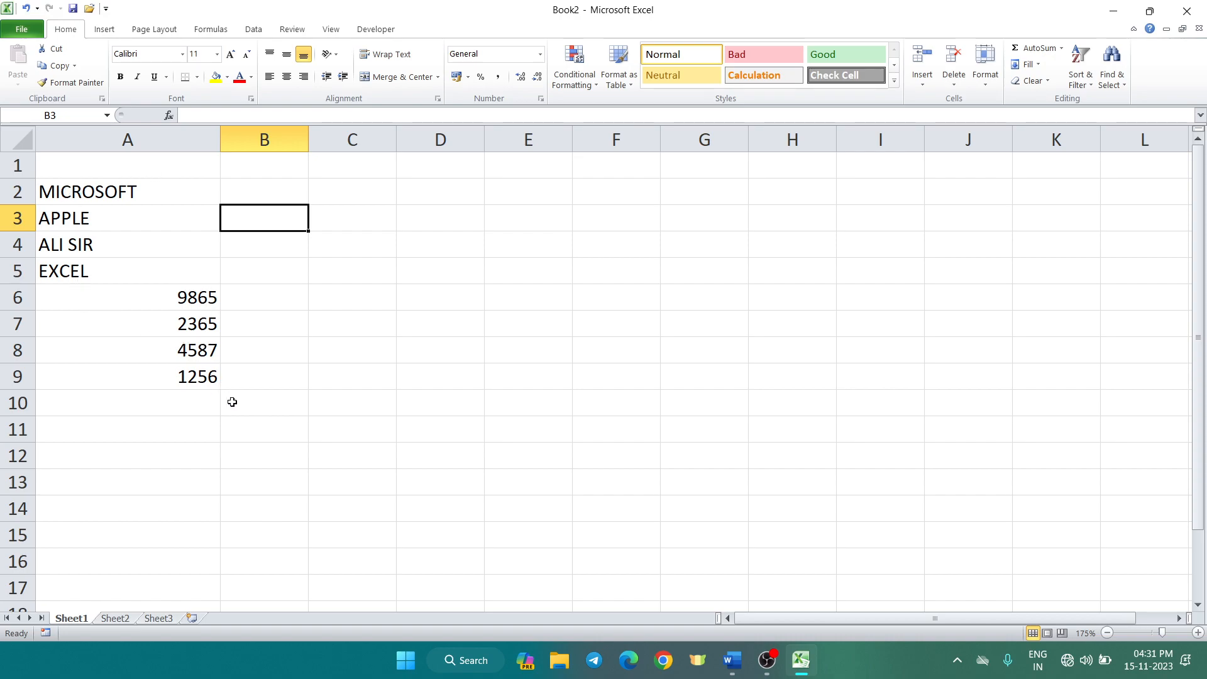
left_click(354, 262)
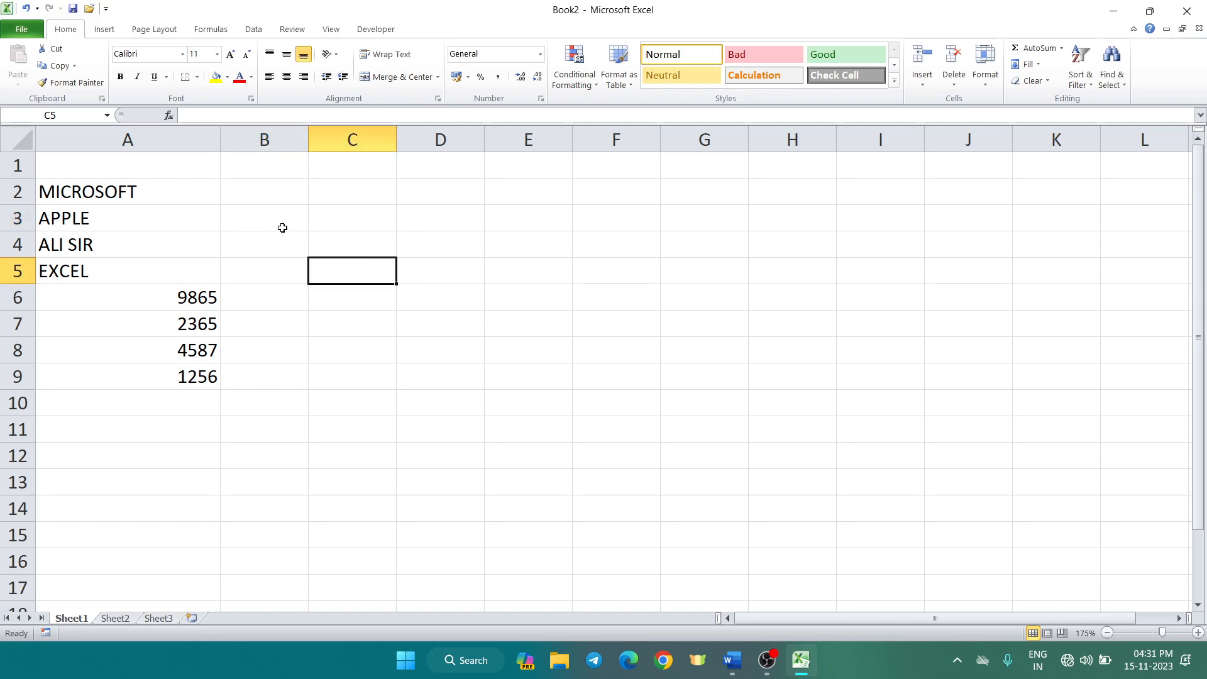
Copy the four numbers from A6:A9 and paste them into B2:B5
key("ctrl+1")
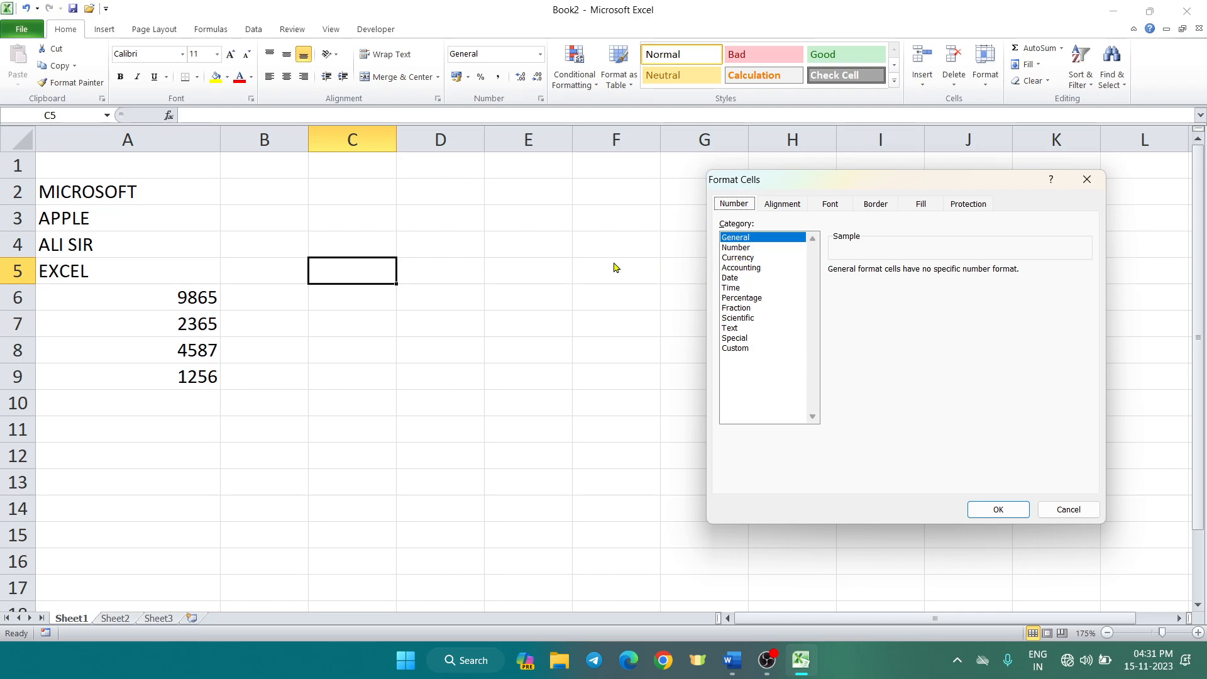
left_click(1068, 508)
left_click_drag(203, 299, 206, 370)
key("ctrl+c")
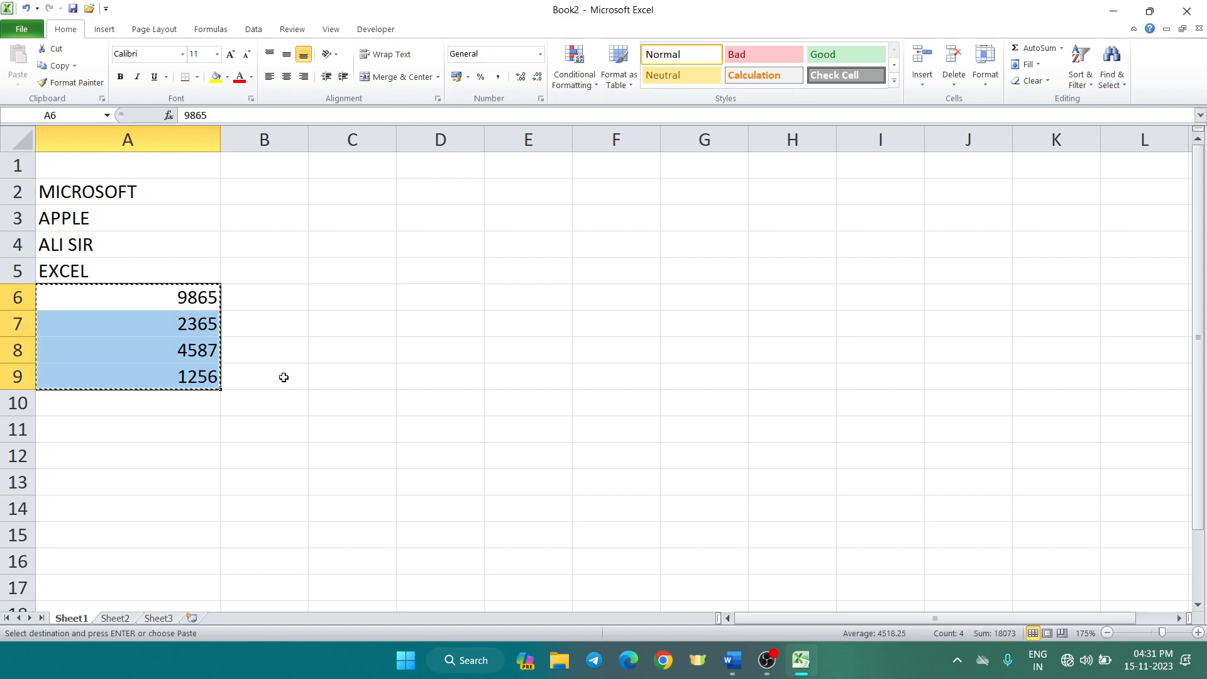
left_click(277, 193)
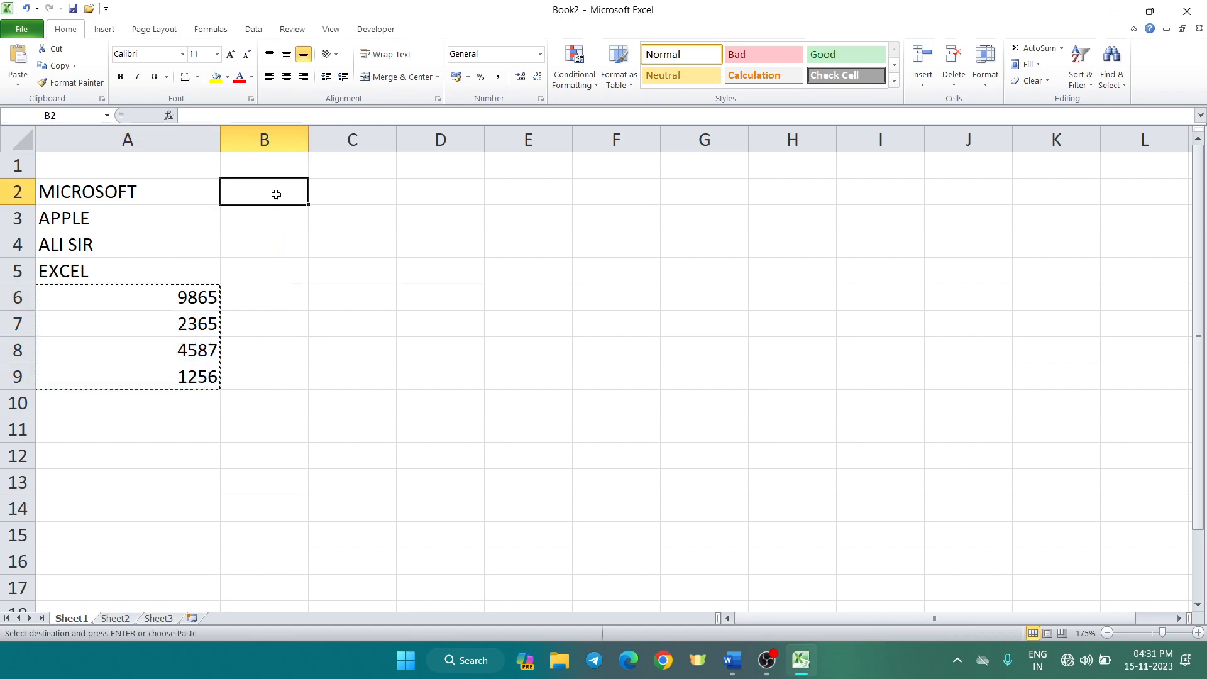
key("ctrl+v")
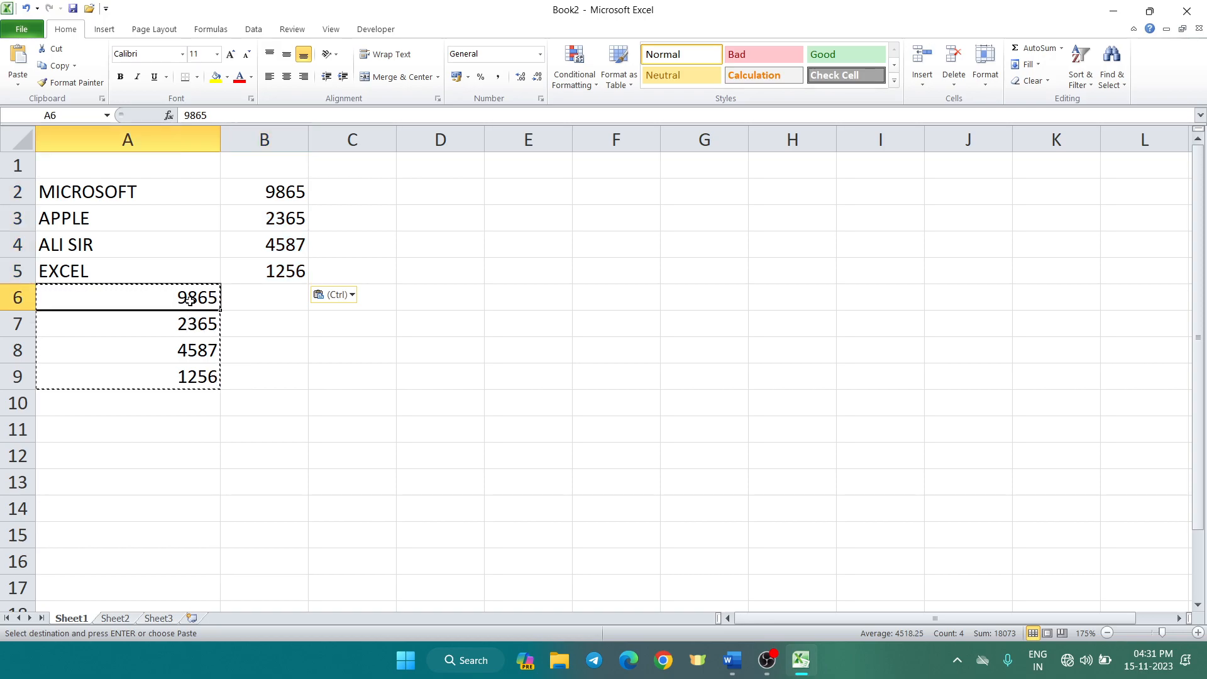
Delete the original numbers from A6:A9
left_click_drag(189, 297, 189, 373)
key("Delete")
left_click(462, 375)
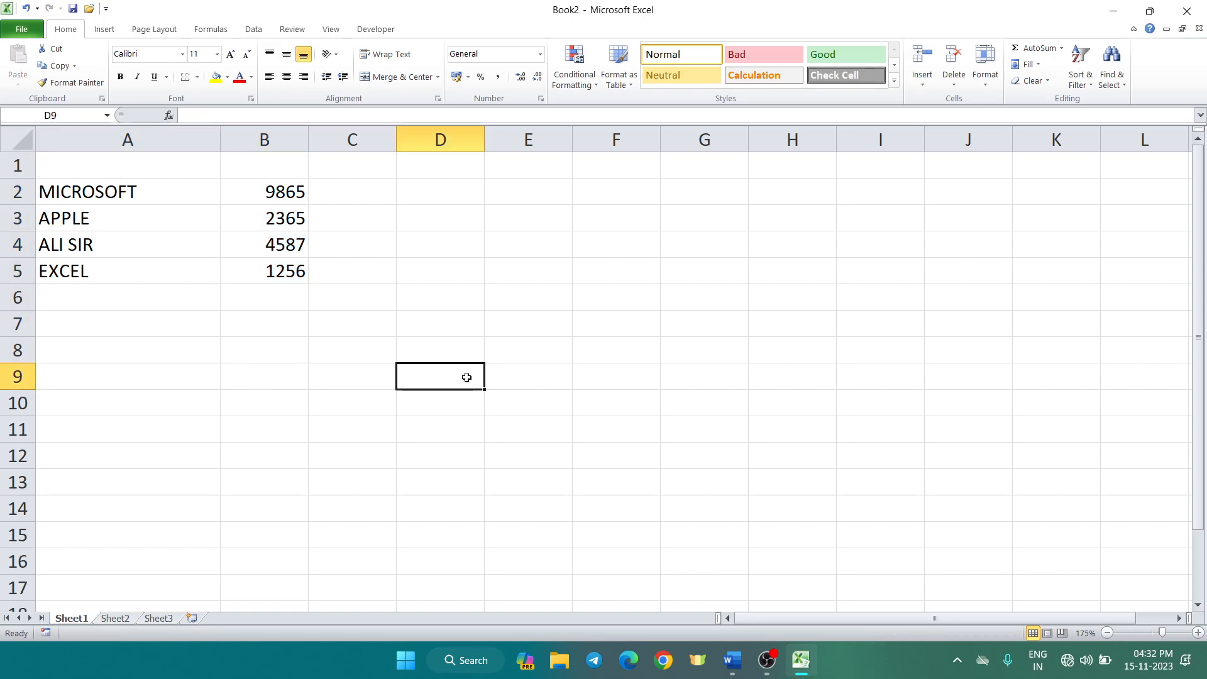
Write the reminder 'ctrl + 1' in cell E2, fixing the typos, then open Format Cells
left_click(276, 131)
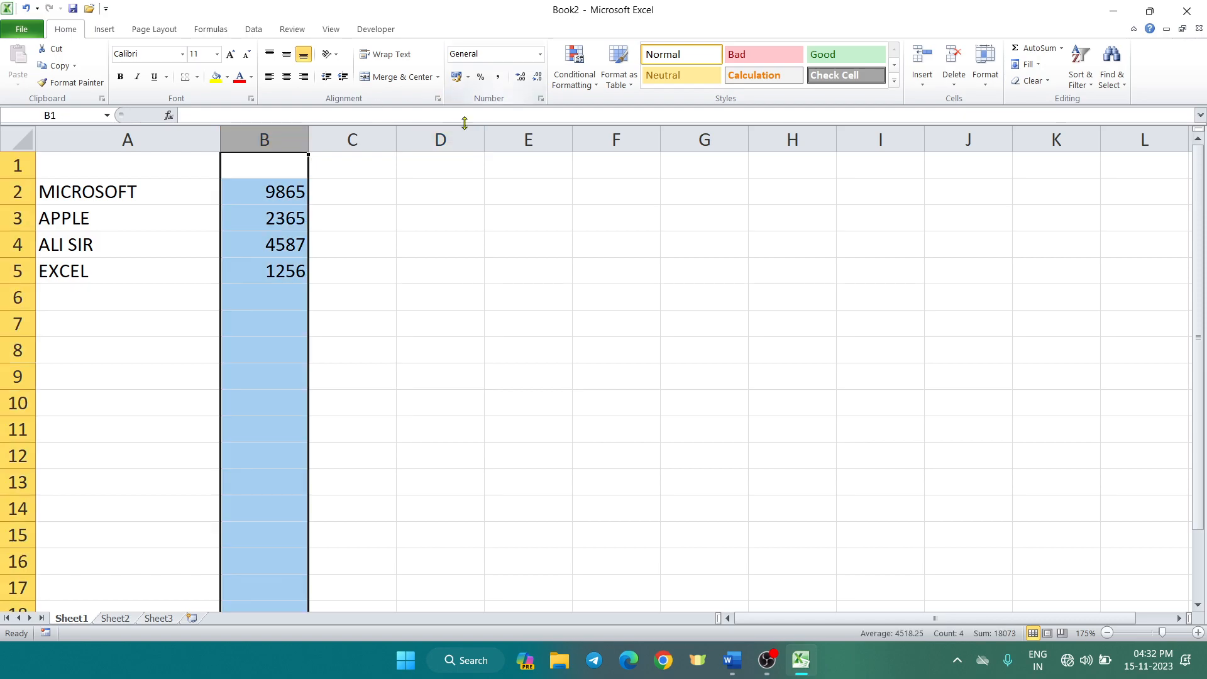
left_click(513, 190)
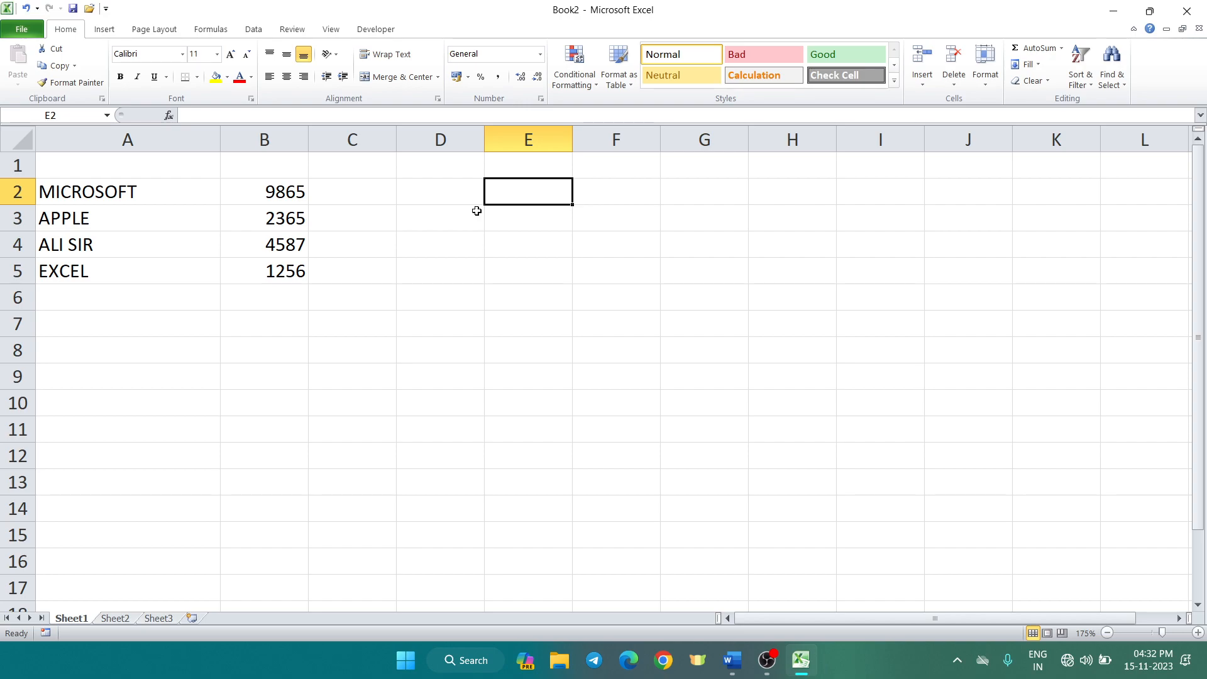
type("ZTRL + 1")
key("BackSpace")
key("BackSpace")
key("BackSpace")
key("BackSpace")
key("BackSpace")
key("BackSpace")
key("BackSpace")
key("BackSpace")
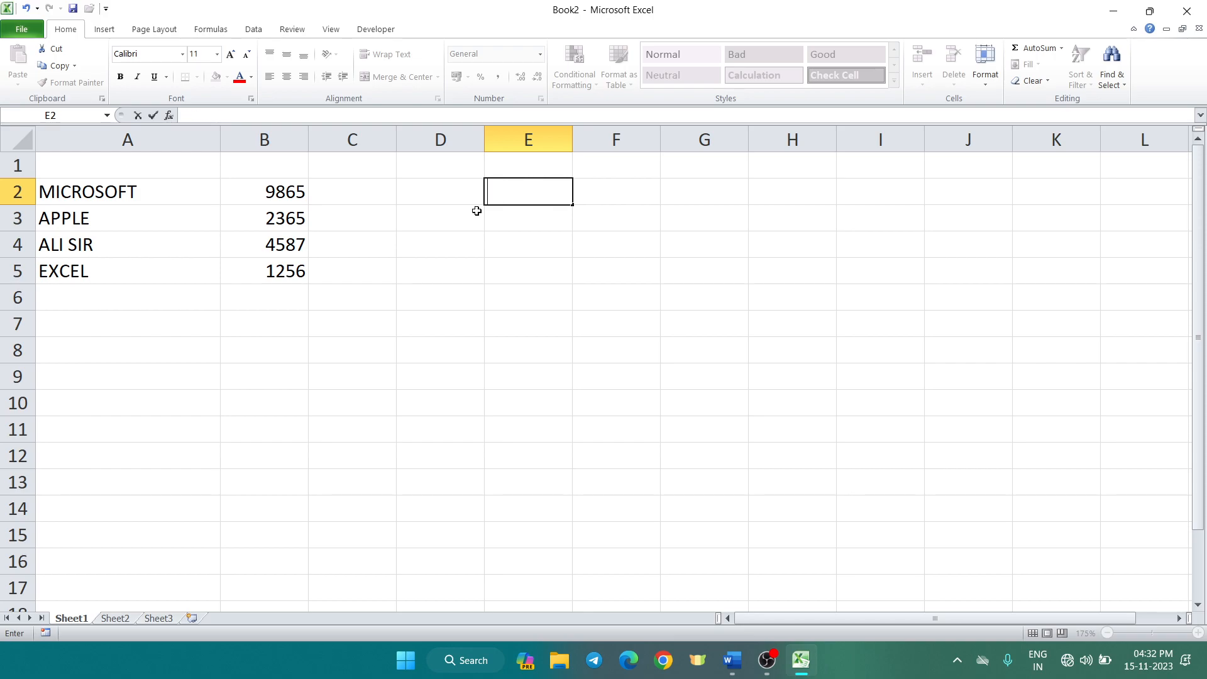
type("ctrl + 1")
left_click(508, 254)
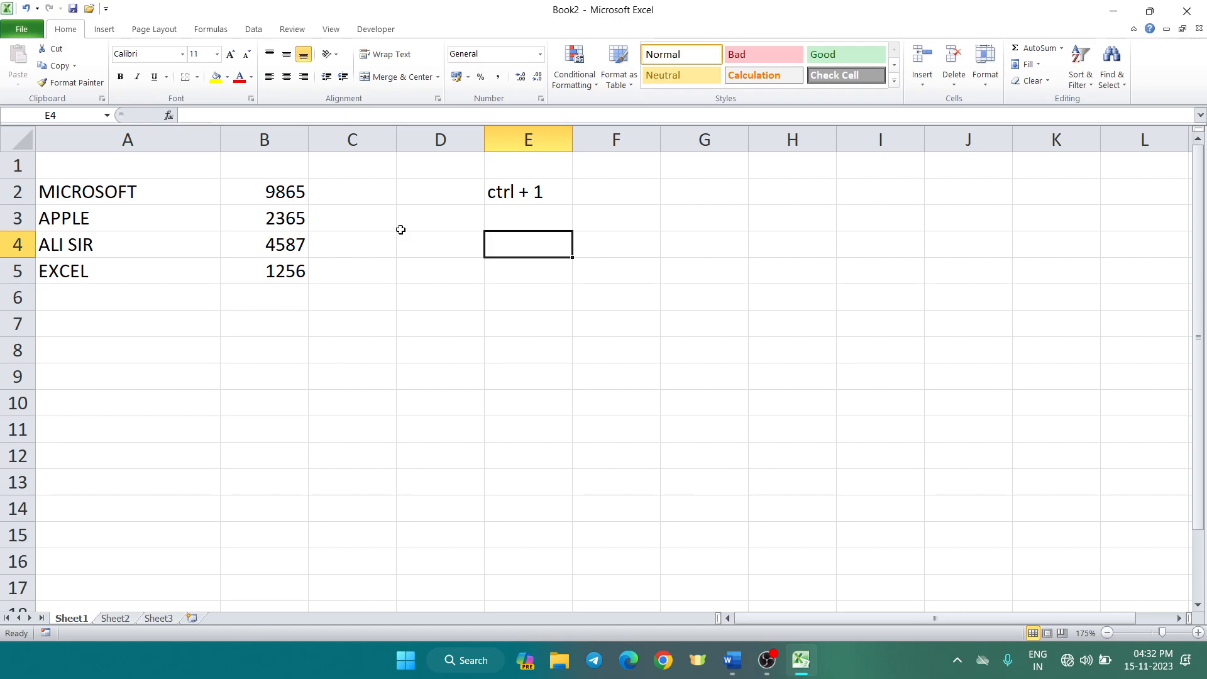
key("ctrl+1")
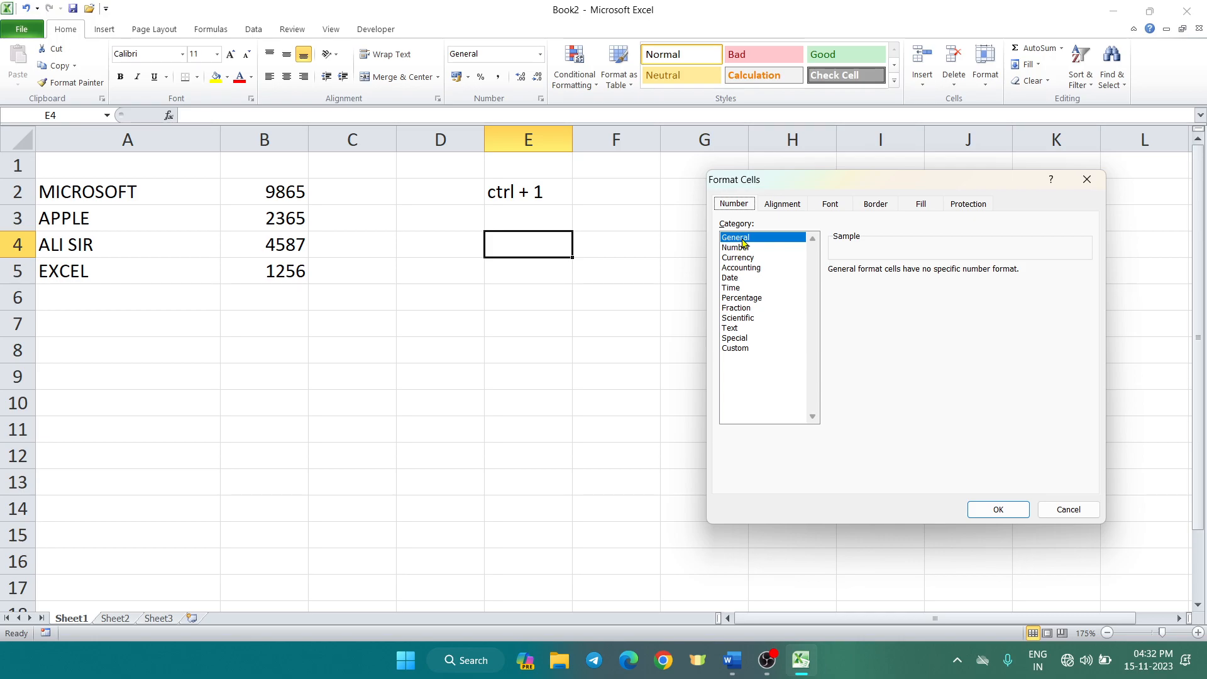
Select column B and open Format Cells on the Number category
left_click(741, 249)
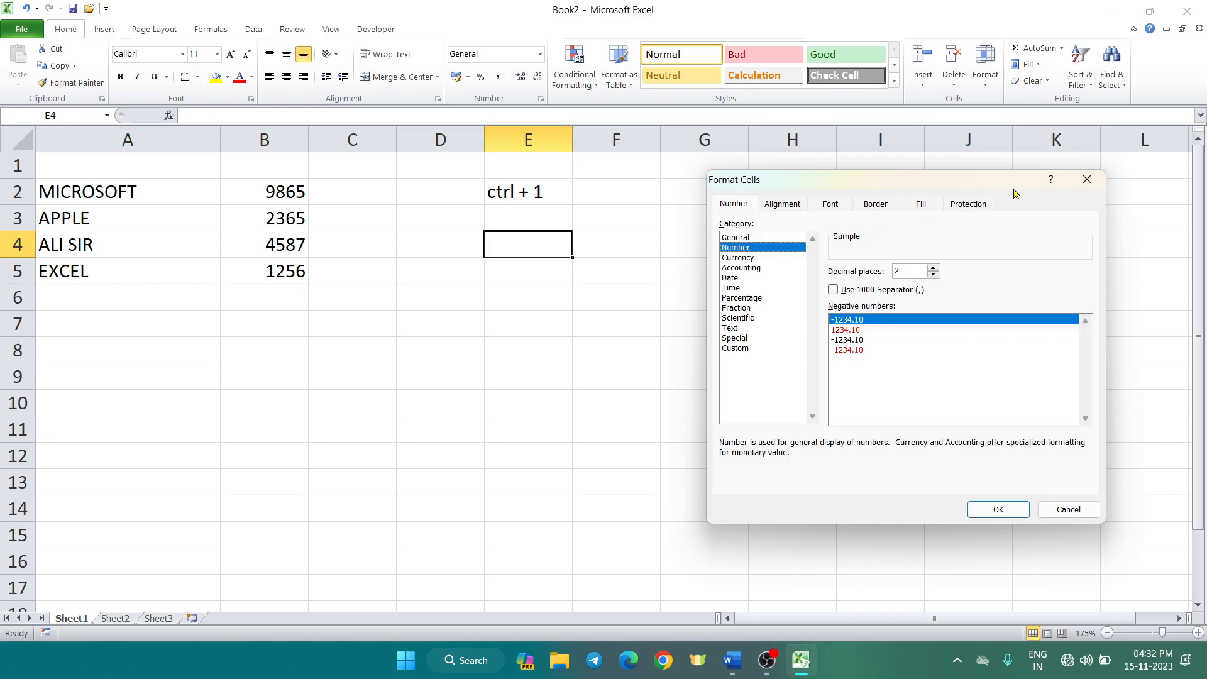
left_click(1086, 179)
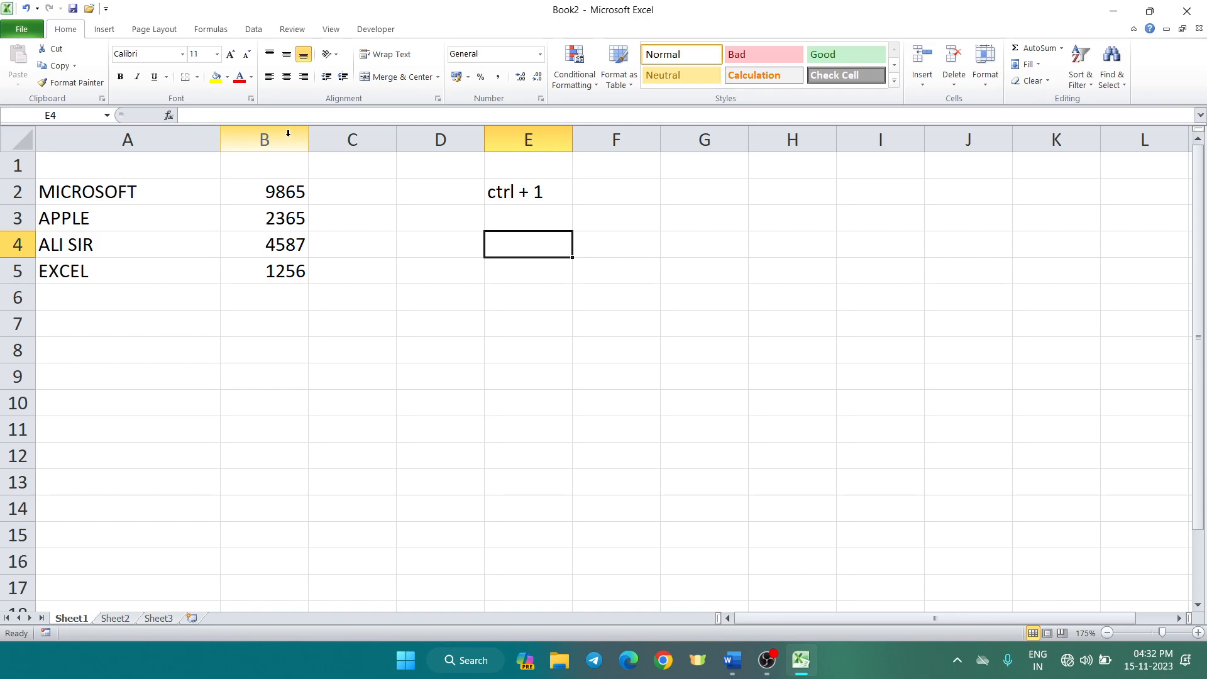
left_click(288, 133)
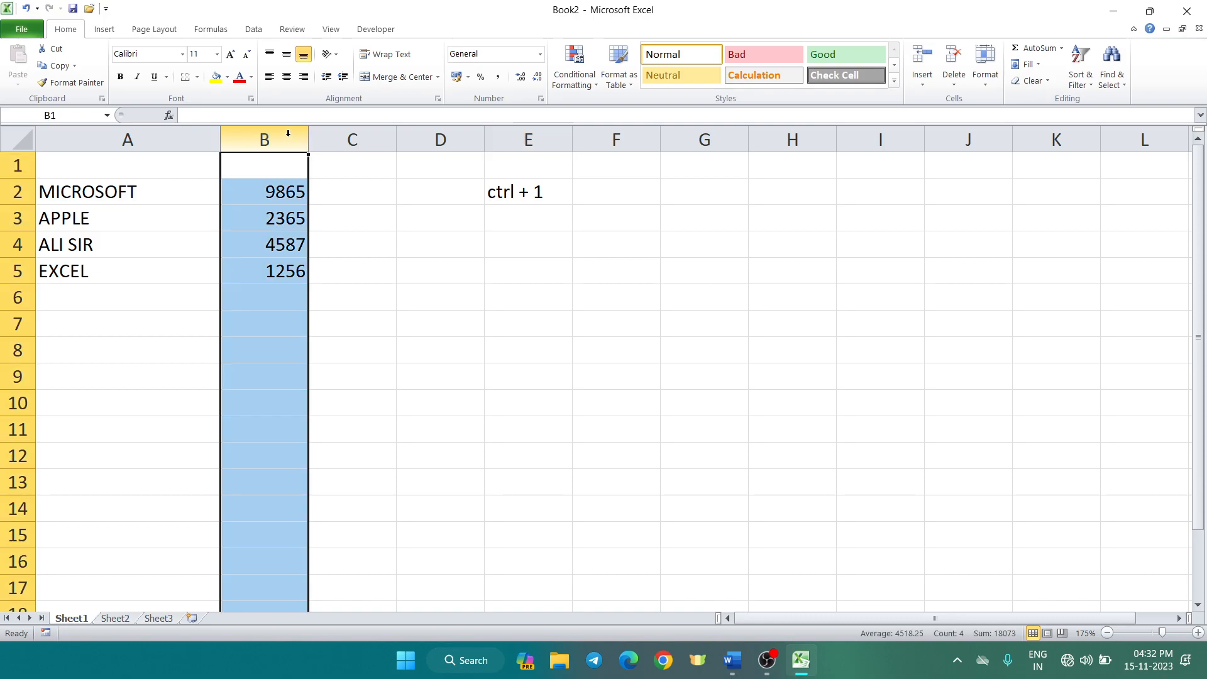
key("ctrl+1")
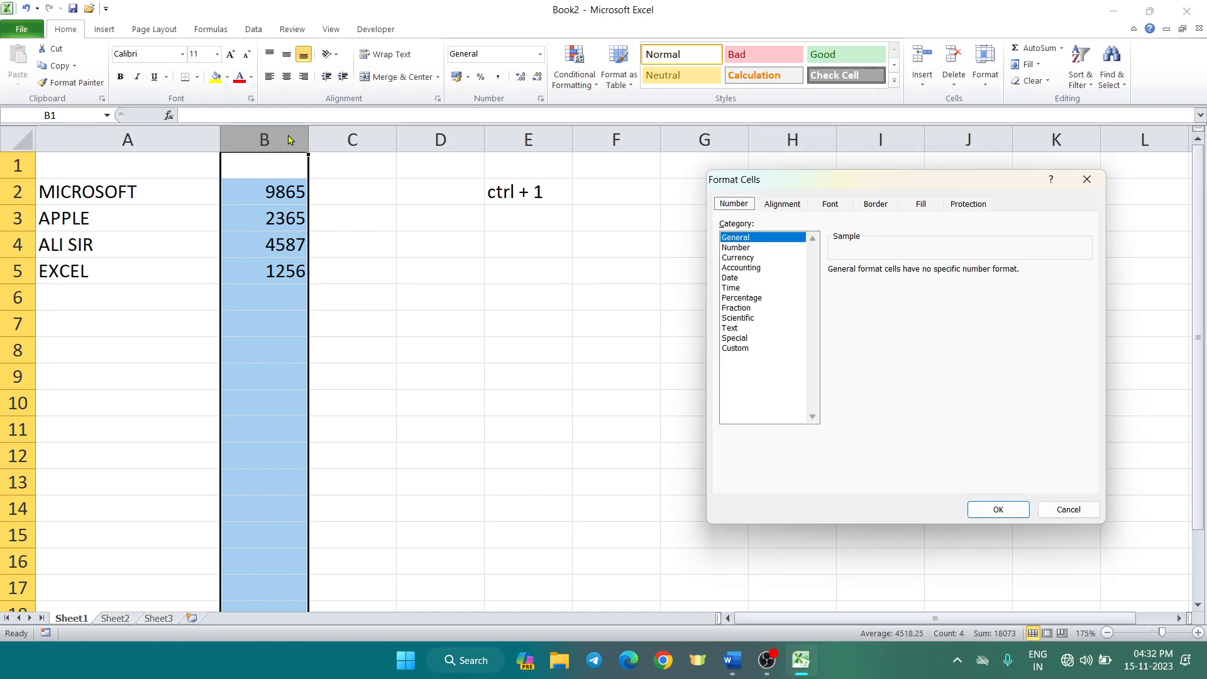
left_click(734, 247)
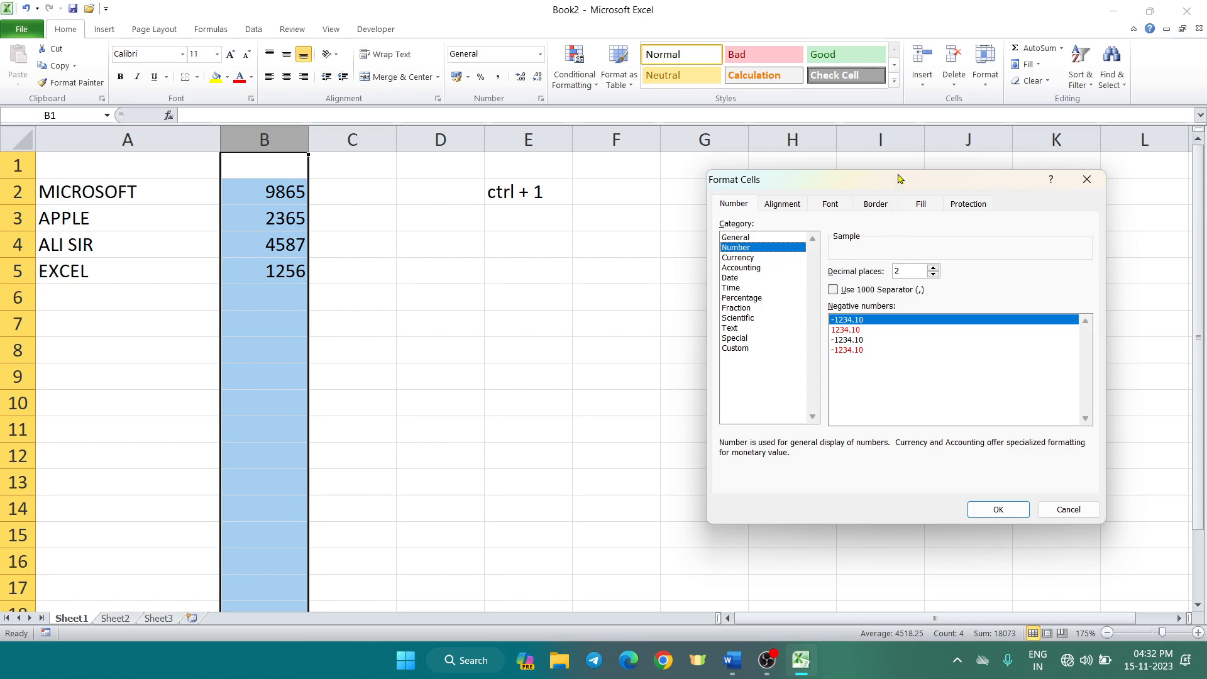
left_click_drag(900, 179, 755, 164)
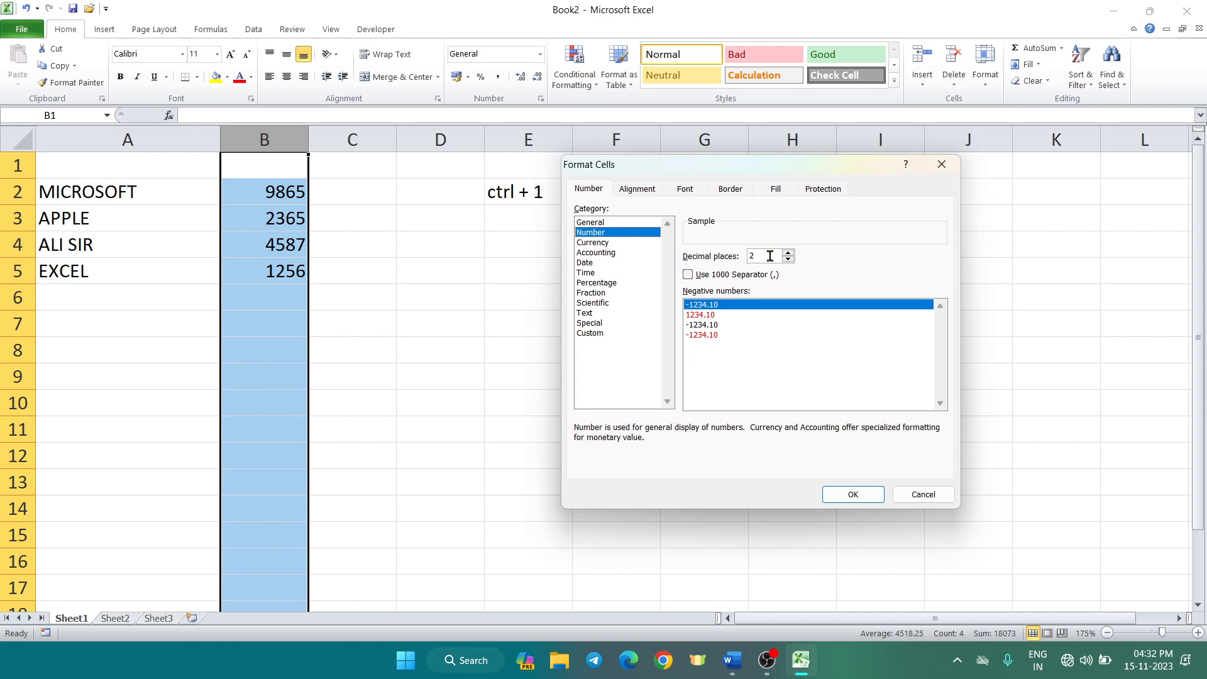
Give column B 3 decimal places, a thousands separator and a red negative-number style
key("BackSpace")
type("3")
left_click(688, 275)
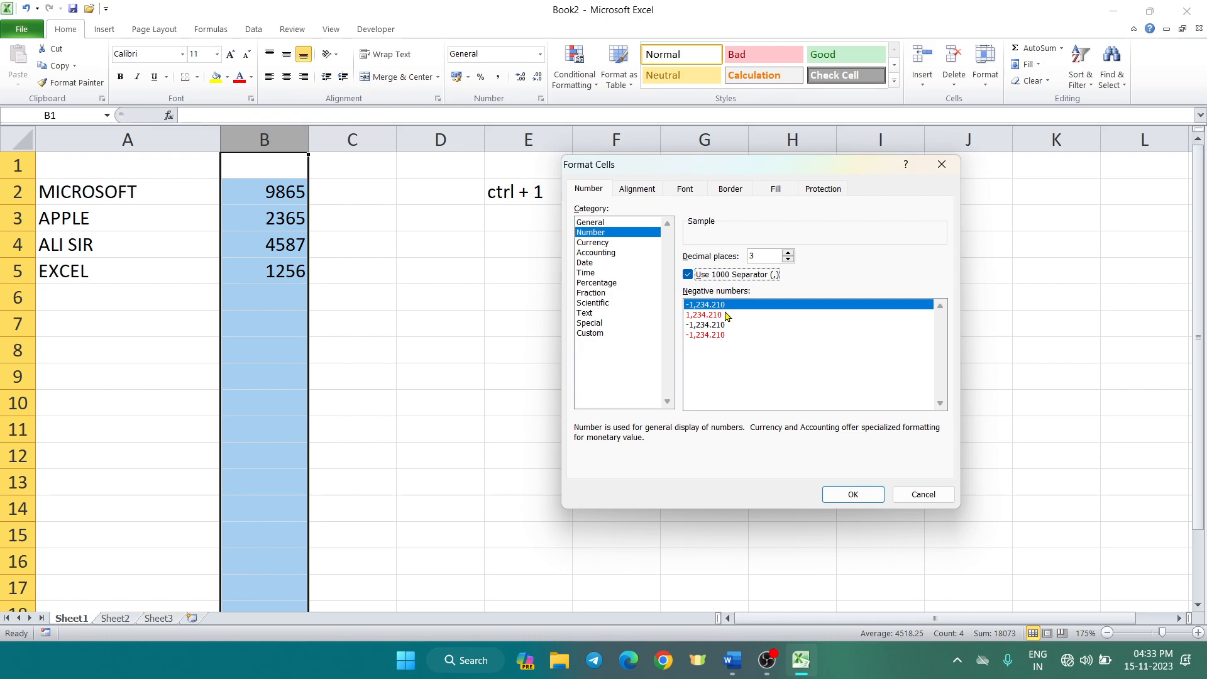
left_click(715, 315)
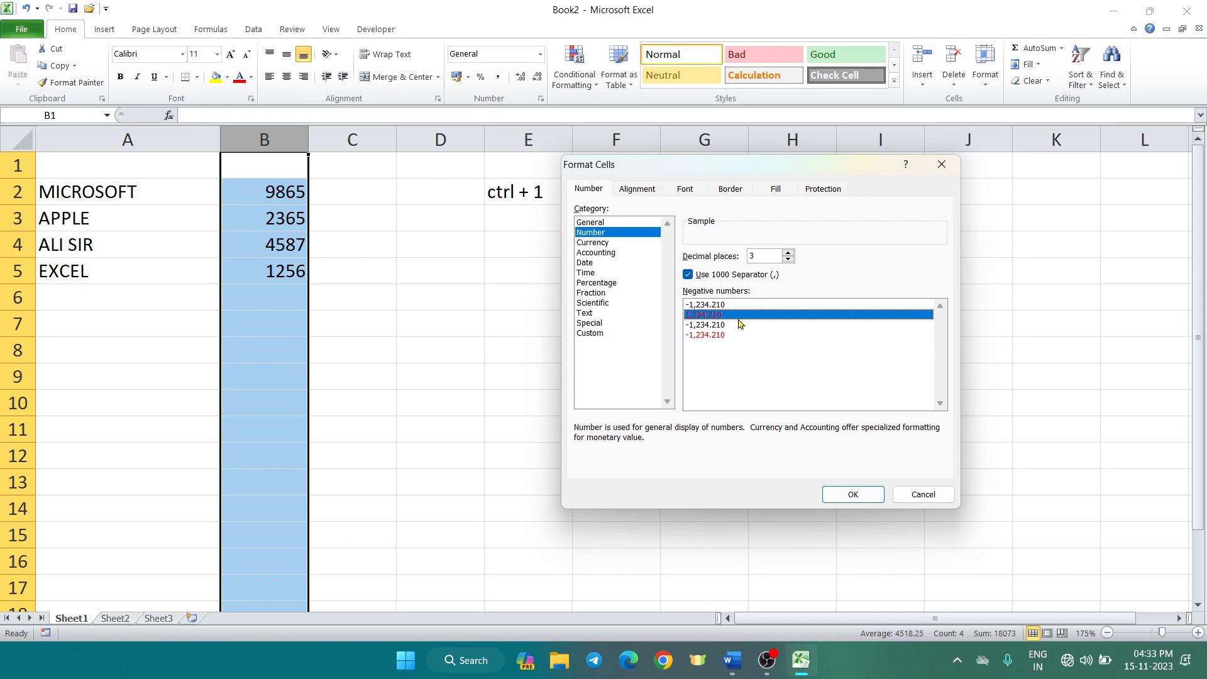
left_click(737, 325)
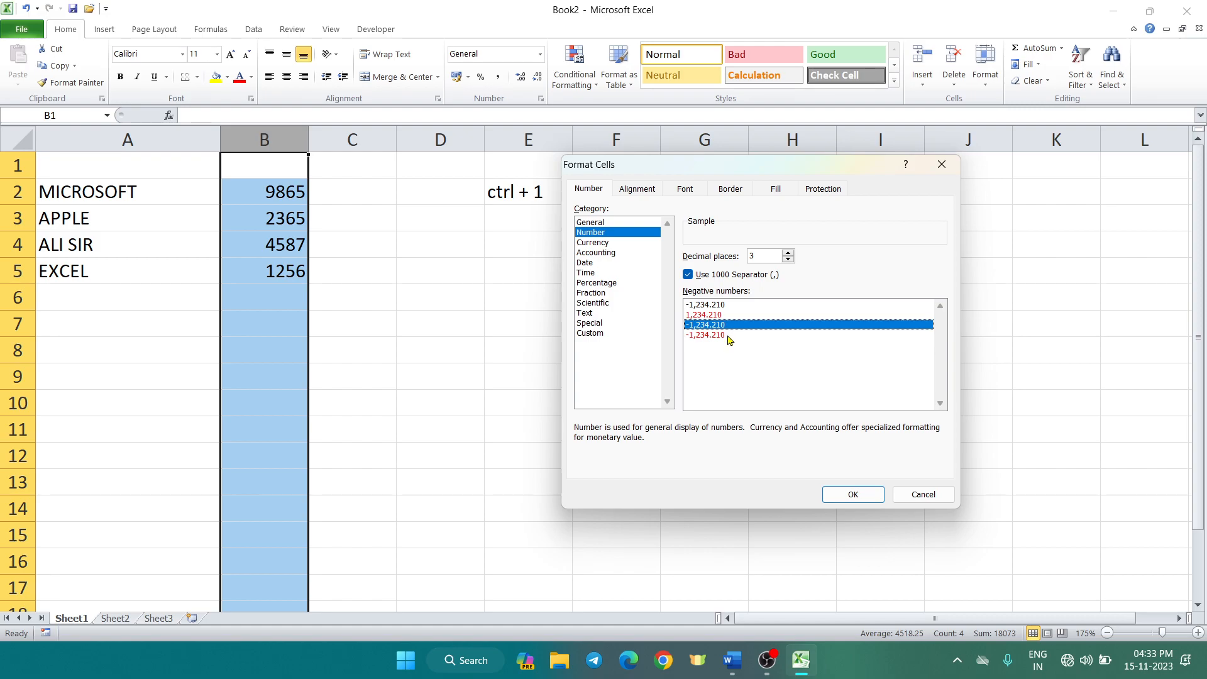
left_click(721, 338)
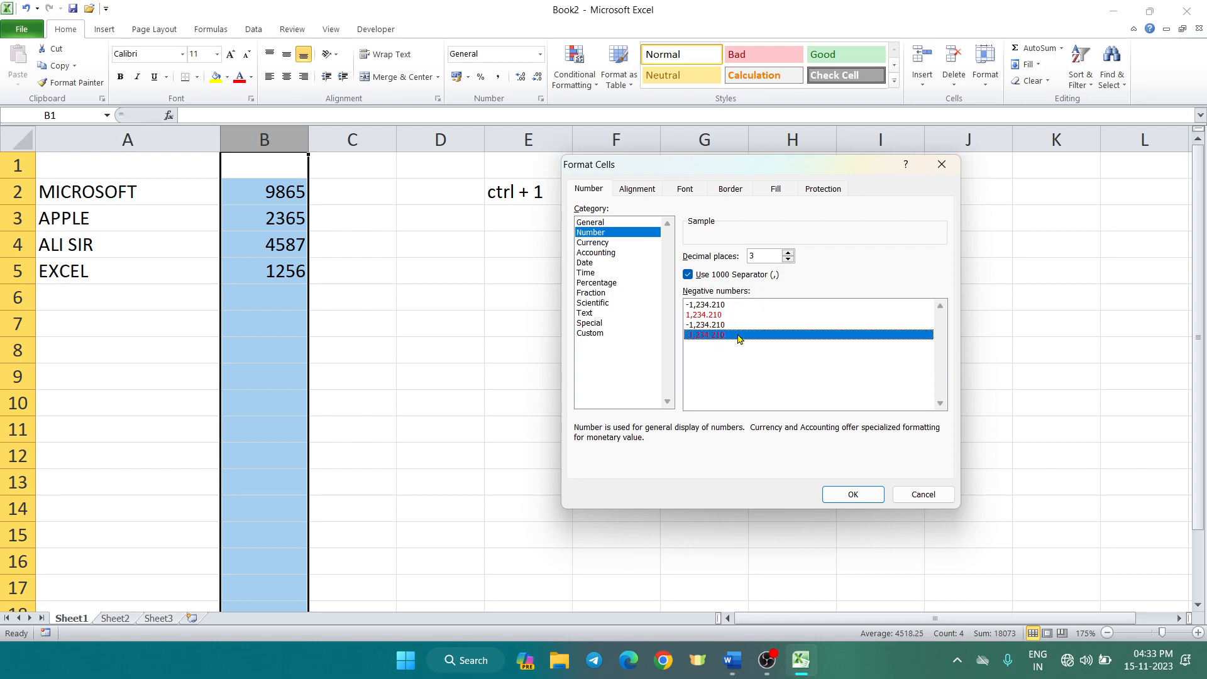
left_click(710, 316)
left_click(738, 325)
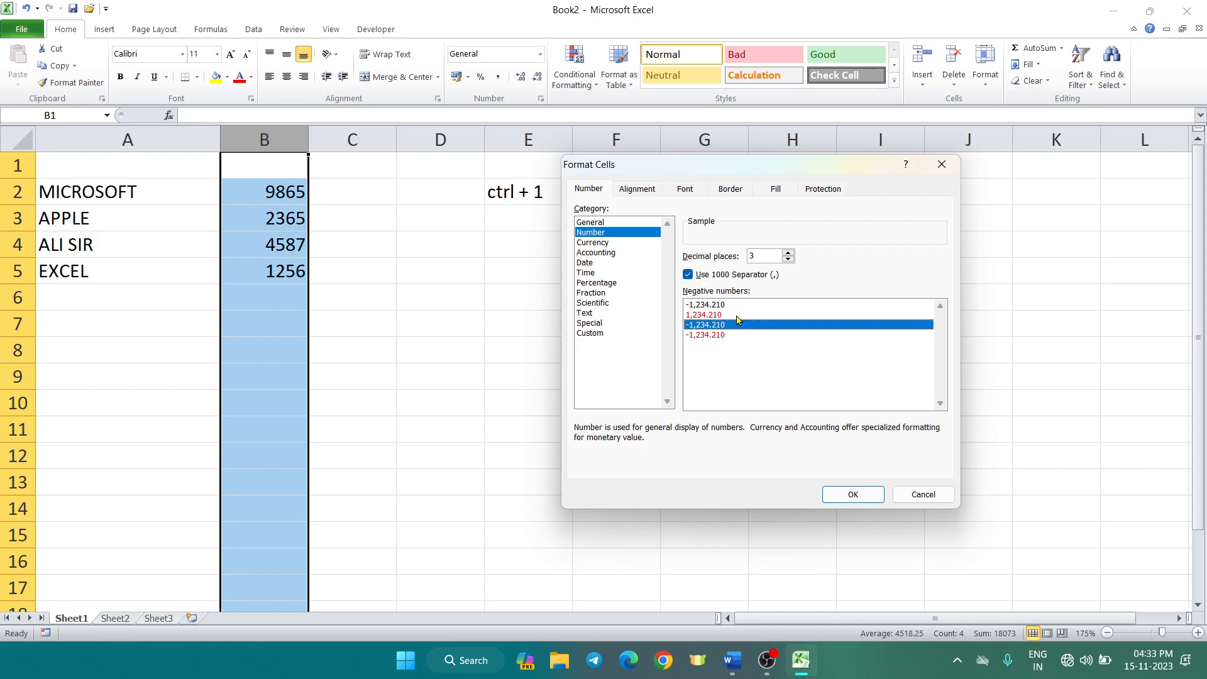
left_click(852, 494)
left_click(283, 318)
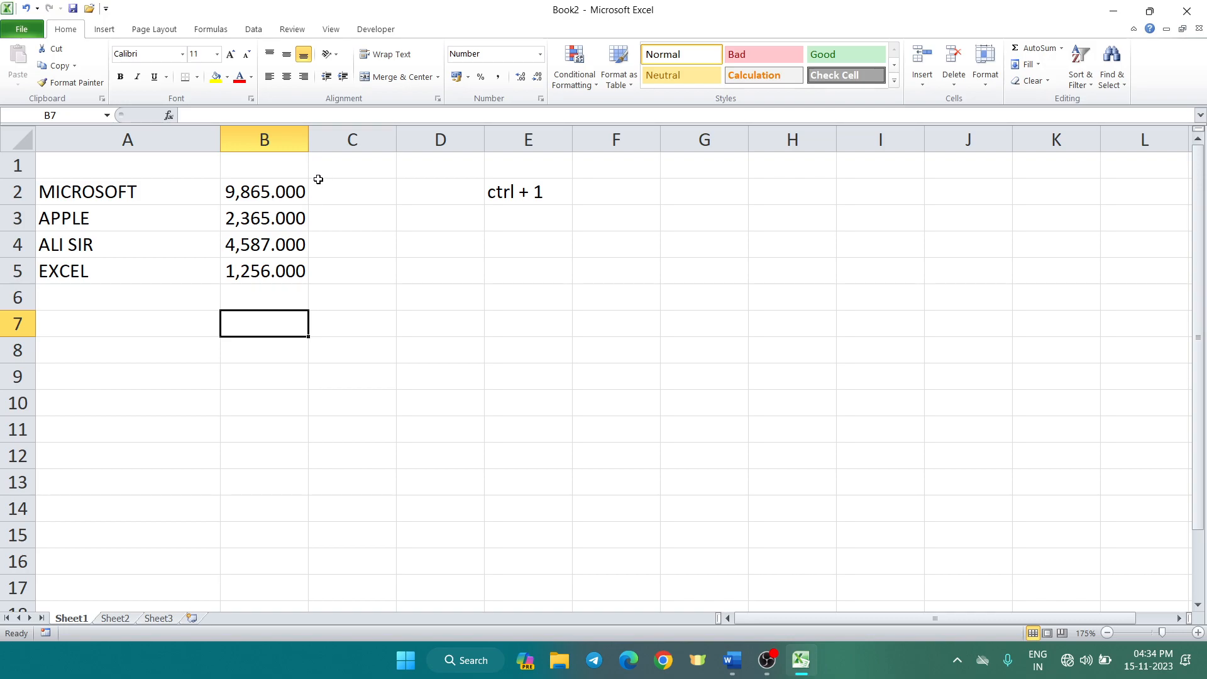
Widen column B, enter -852 in B6, and reopen Format Cells
left_click_drag(308, 139, 363, 139)
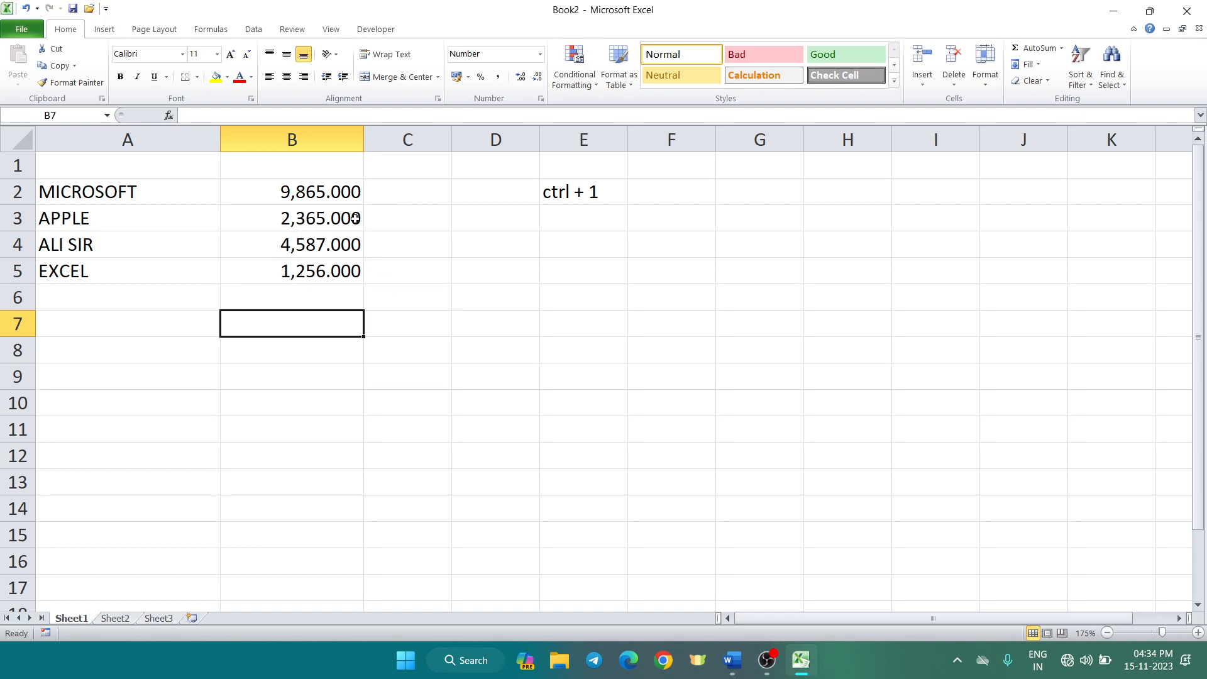
left_click(283, 298)
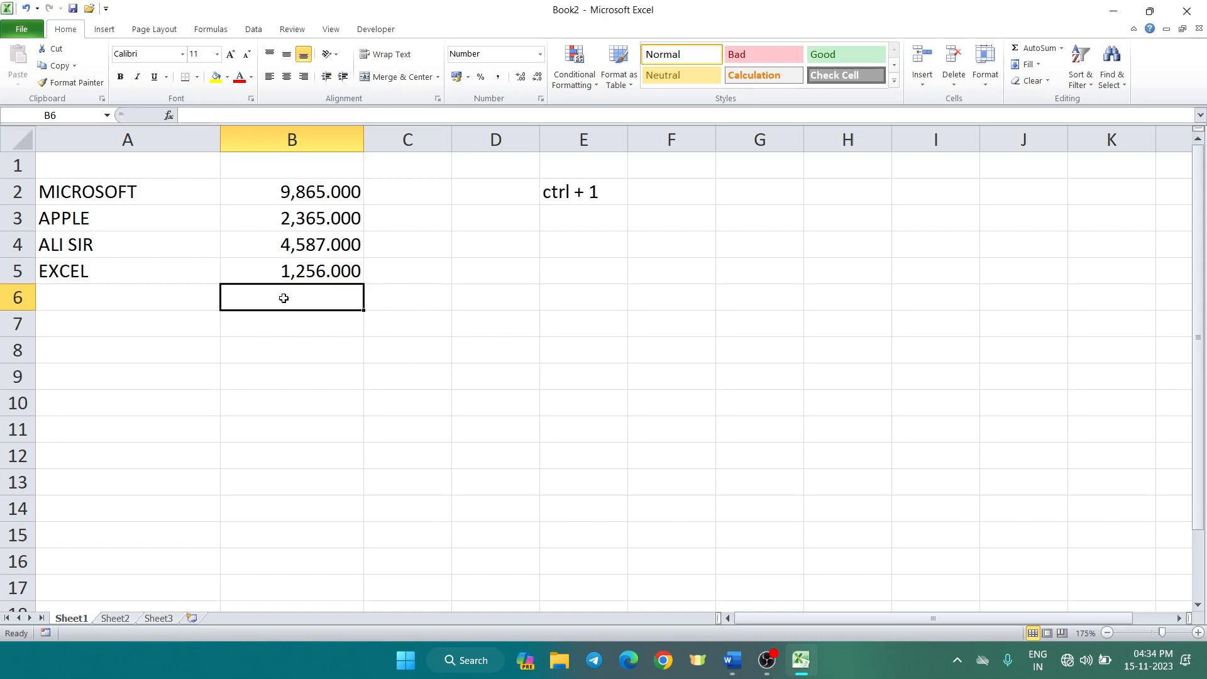
type("-852")
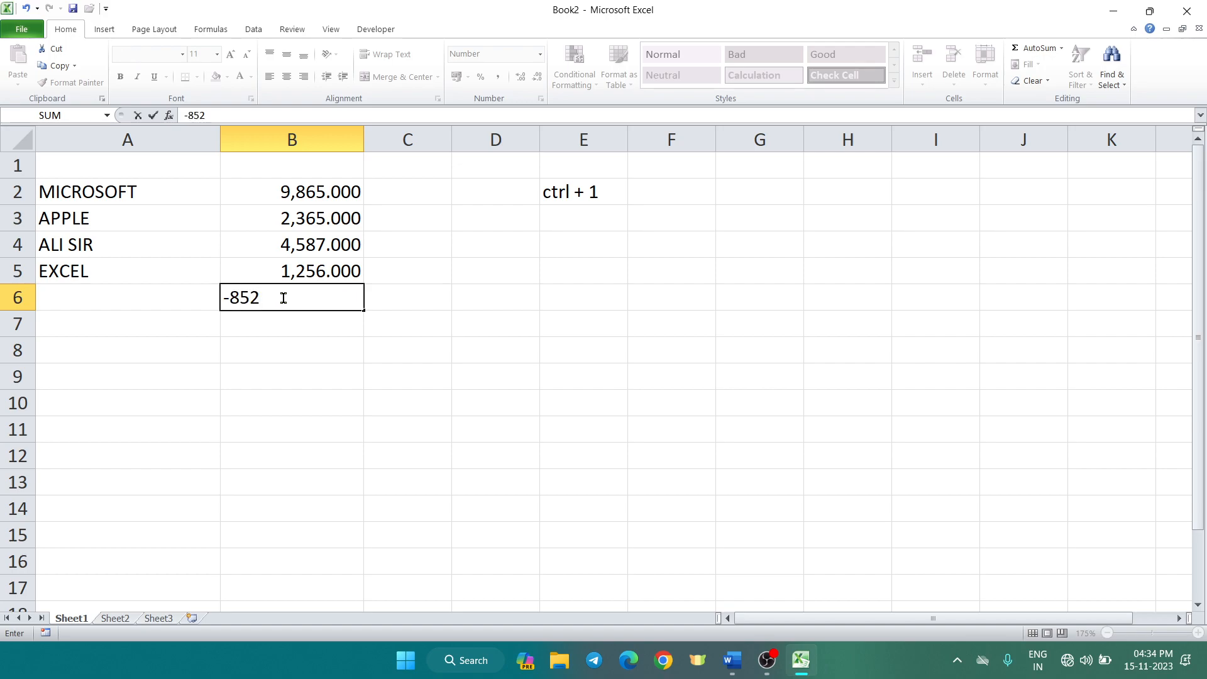
key("Return")
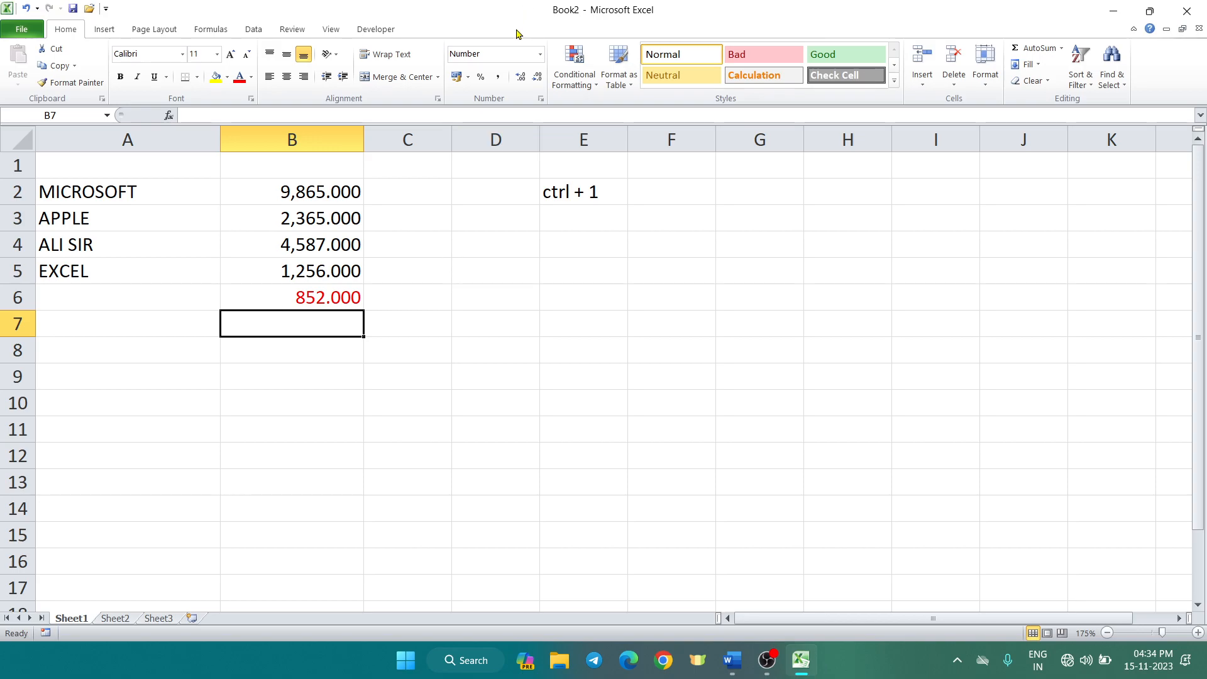
key("ctrl+1")
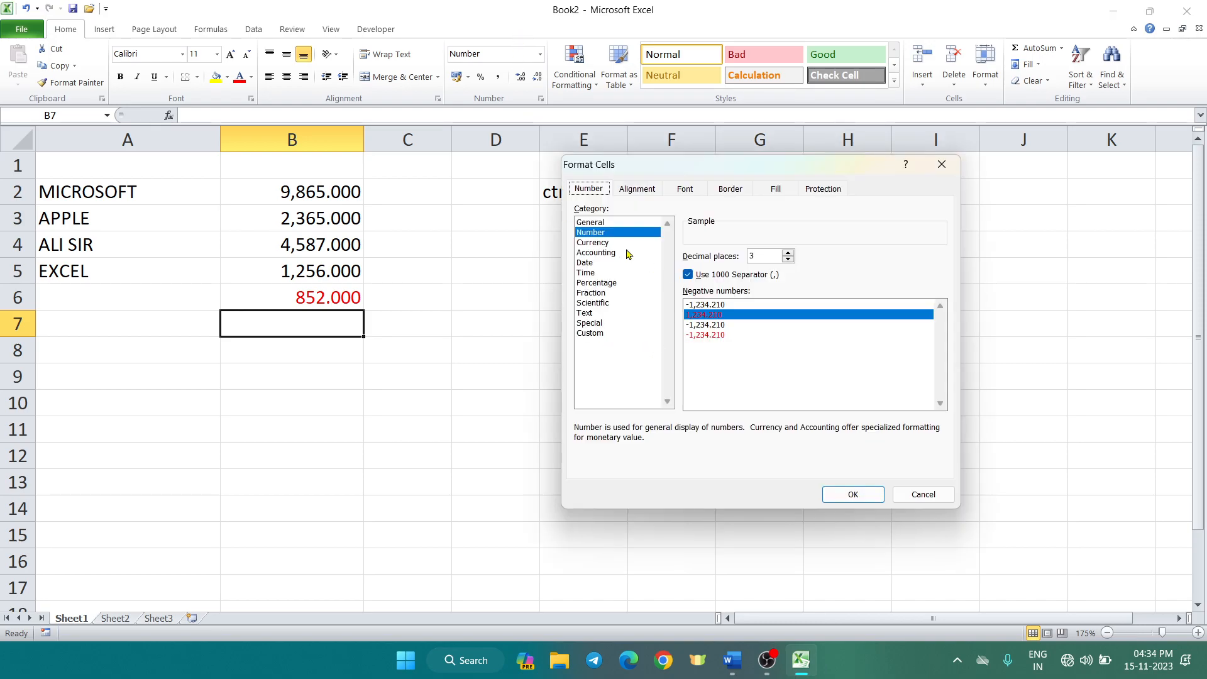
Set column B to Currency with 1 decimal place in Format Cells
left_click(941, 165)
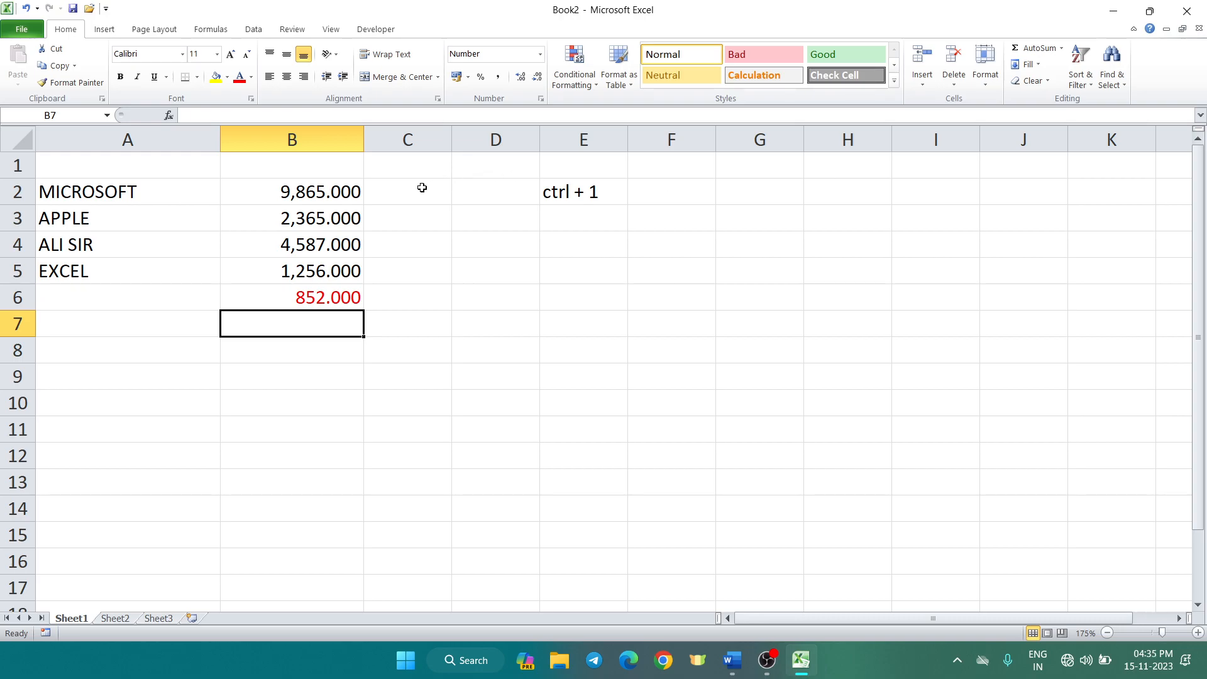
left_click(271, 138)
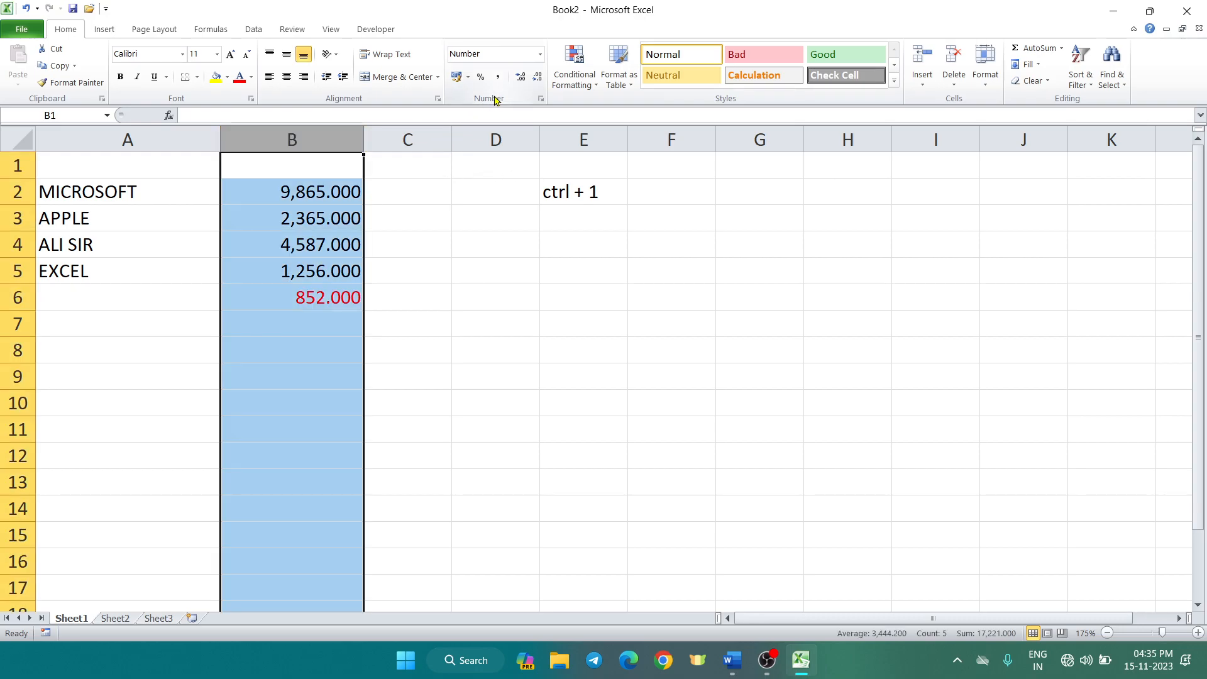
key("ctrl+1")
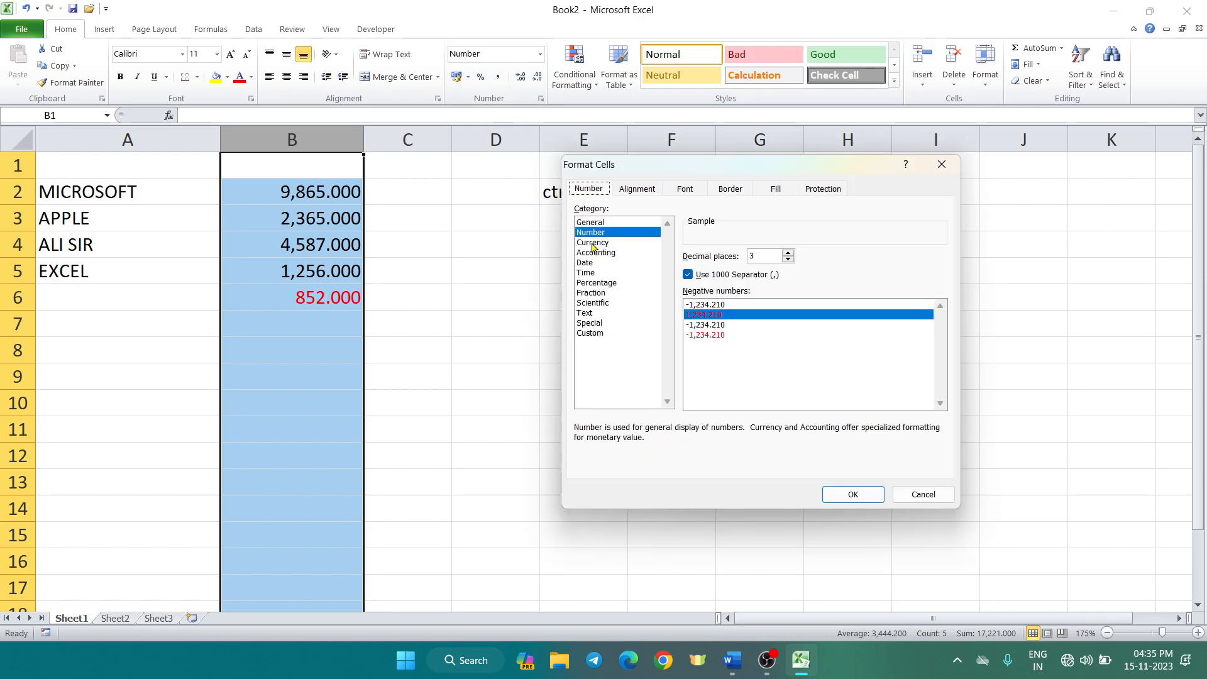
left_click(592, 244)
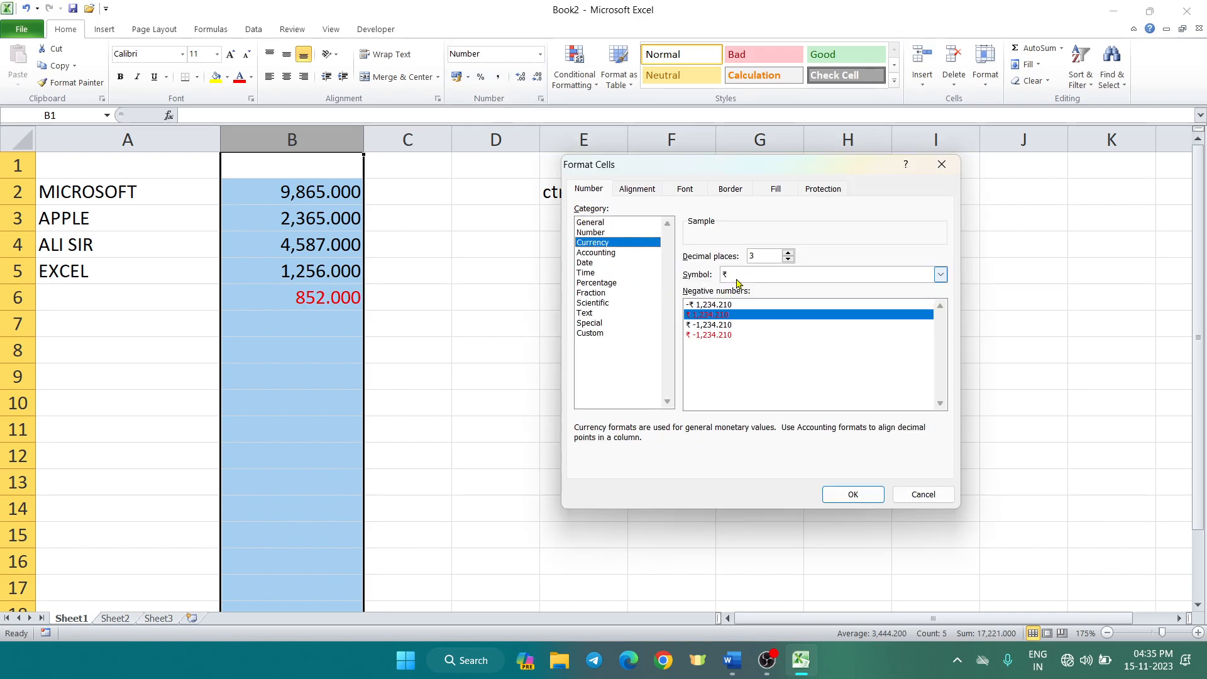
left_click(772, 255)
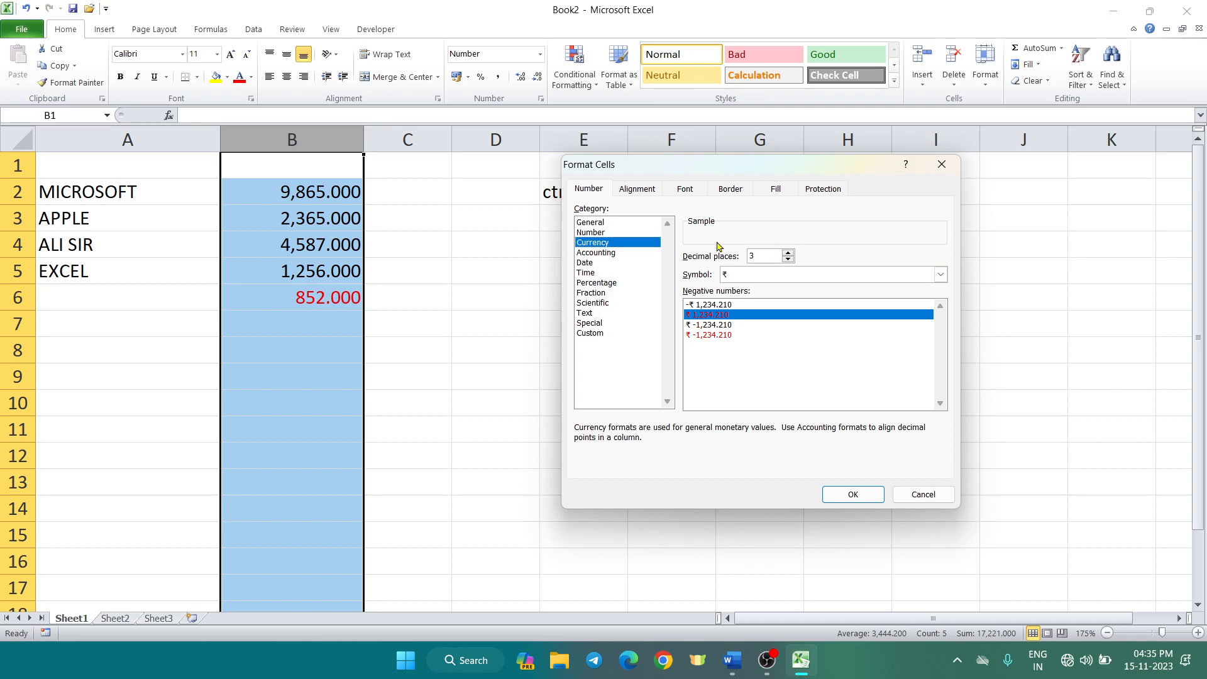
key("BackSpace")
type("1")
Choose the $ English (Australia) symbol and red minus-sign negatives
left_click(750, 278)
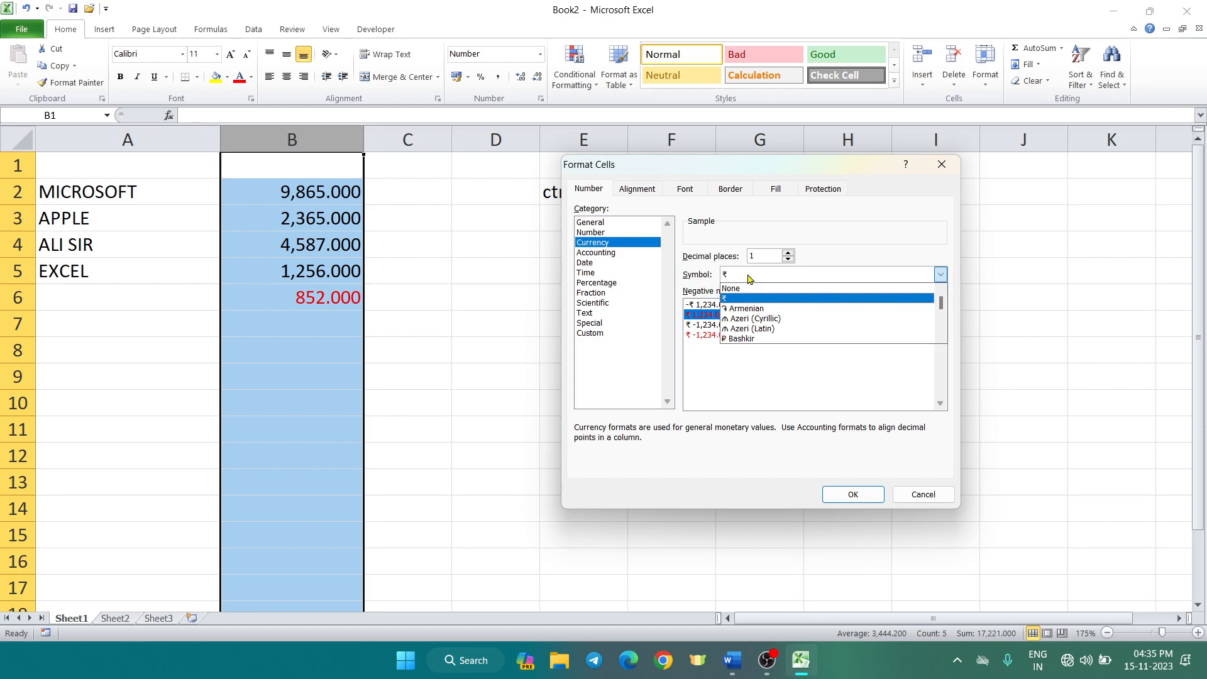
scroll(755, 301, "down", 5)
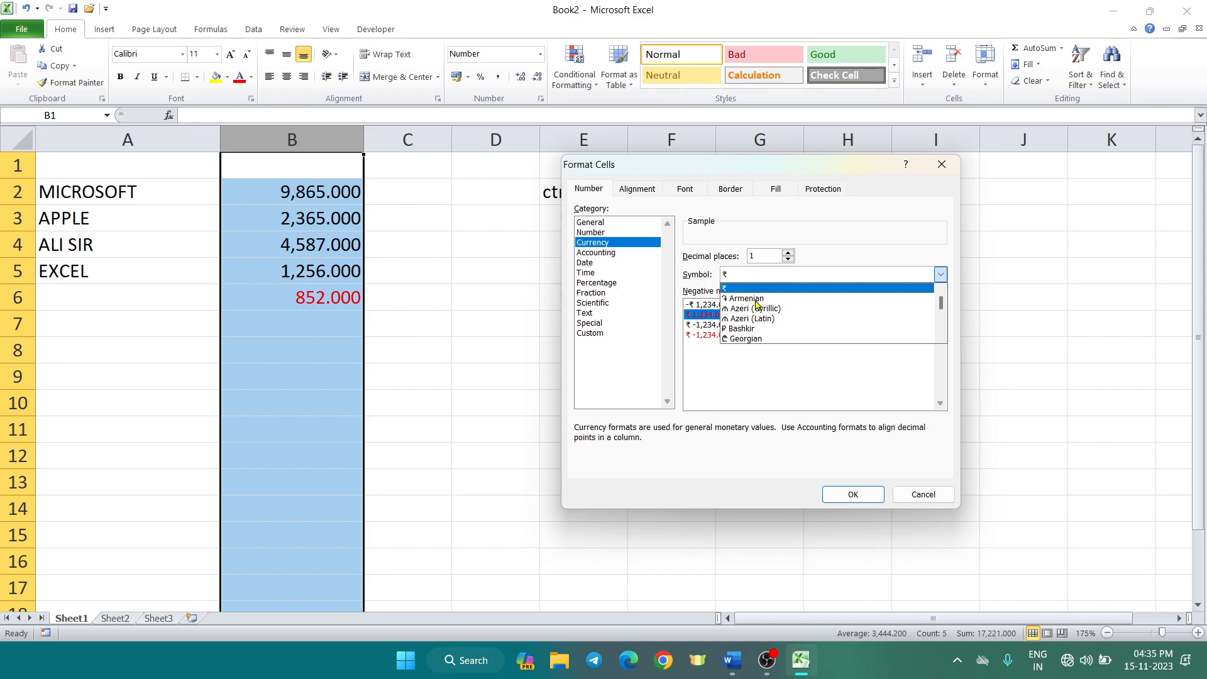
scroll(754, 314, "down", 5)
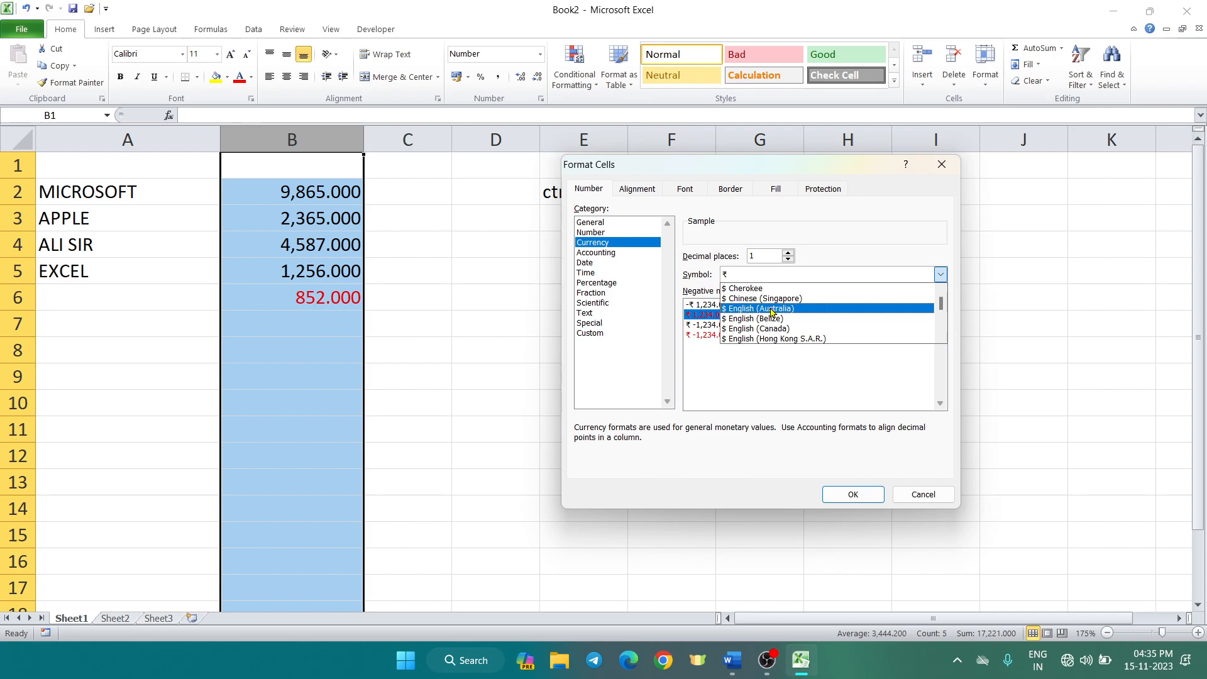
left_click(772, 311)
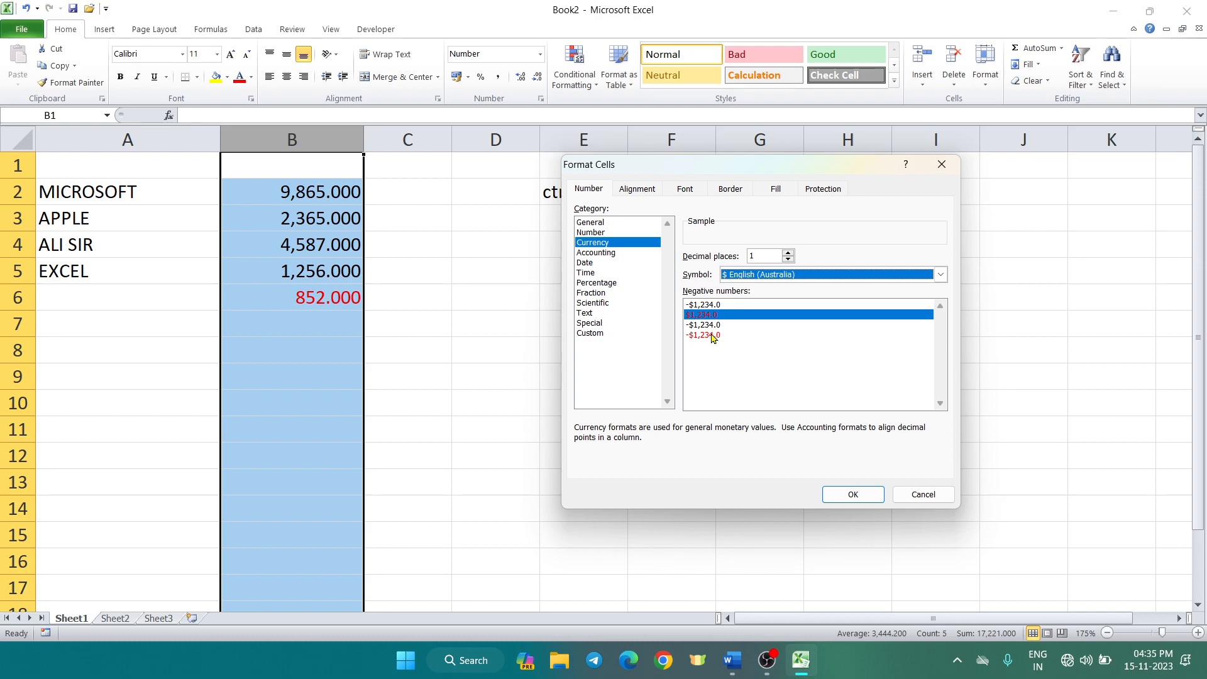
left_click(709, 335)
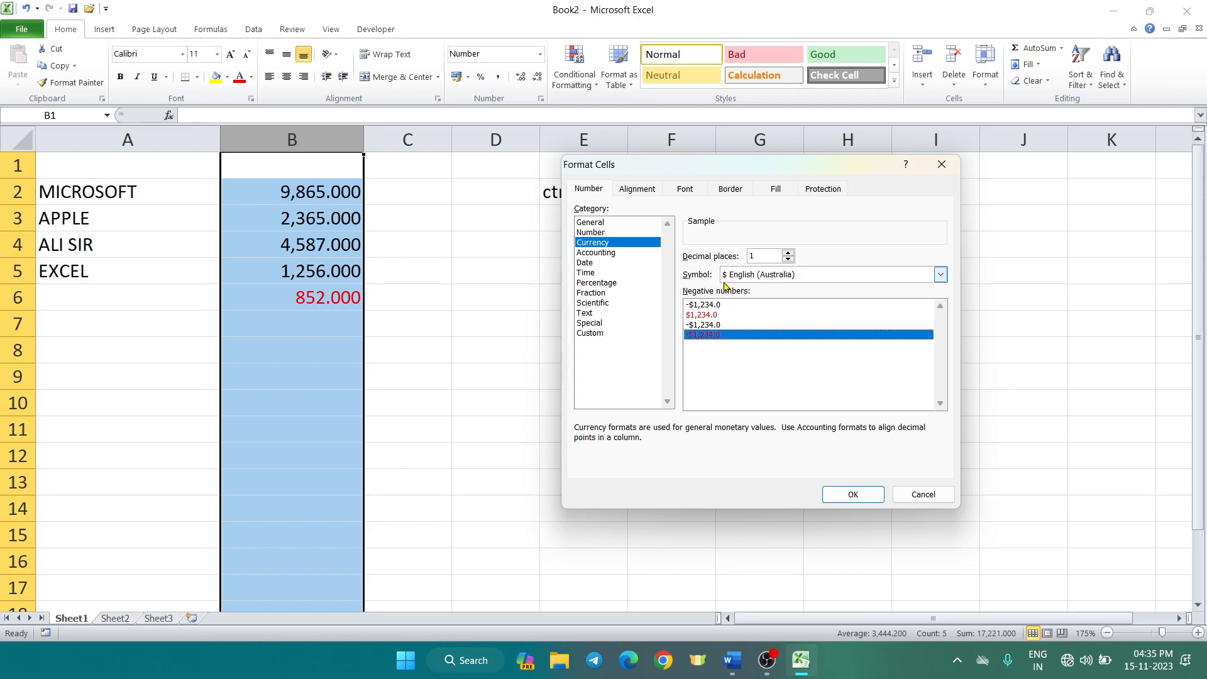
Apply the currency format and enter 56, 874, 8965 and 55569 in B7:B10
left_click(853, 495)
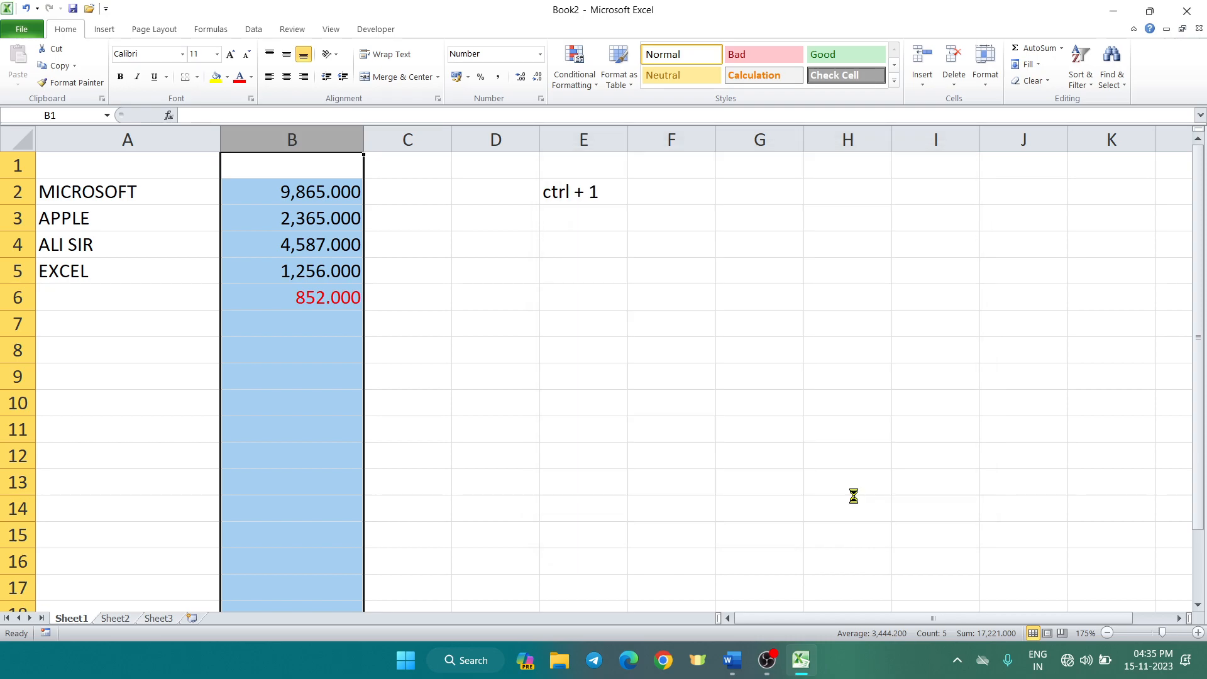
left_click(354, 412)
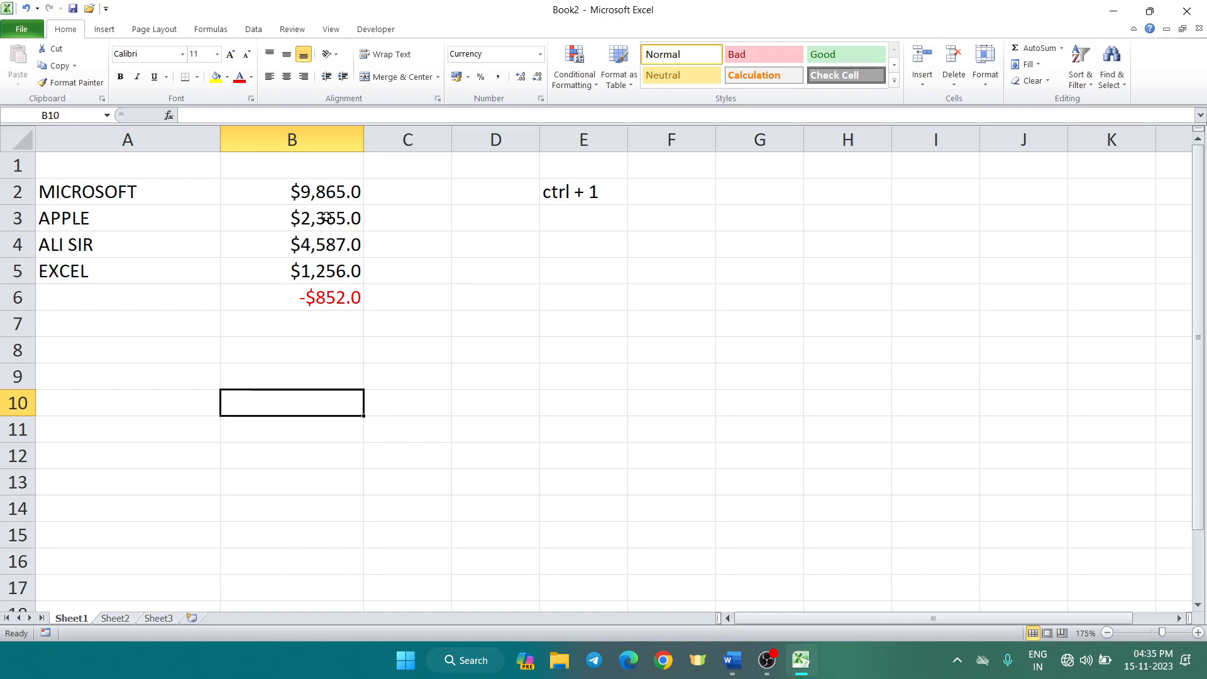
left_click(309, 330)
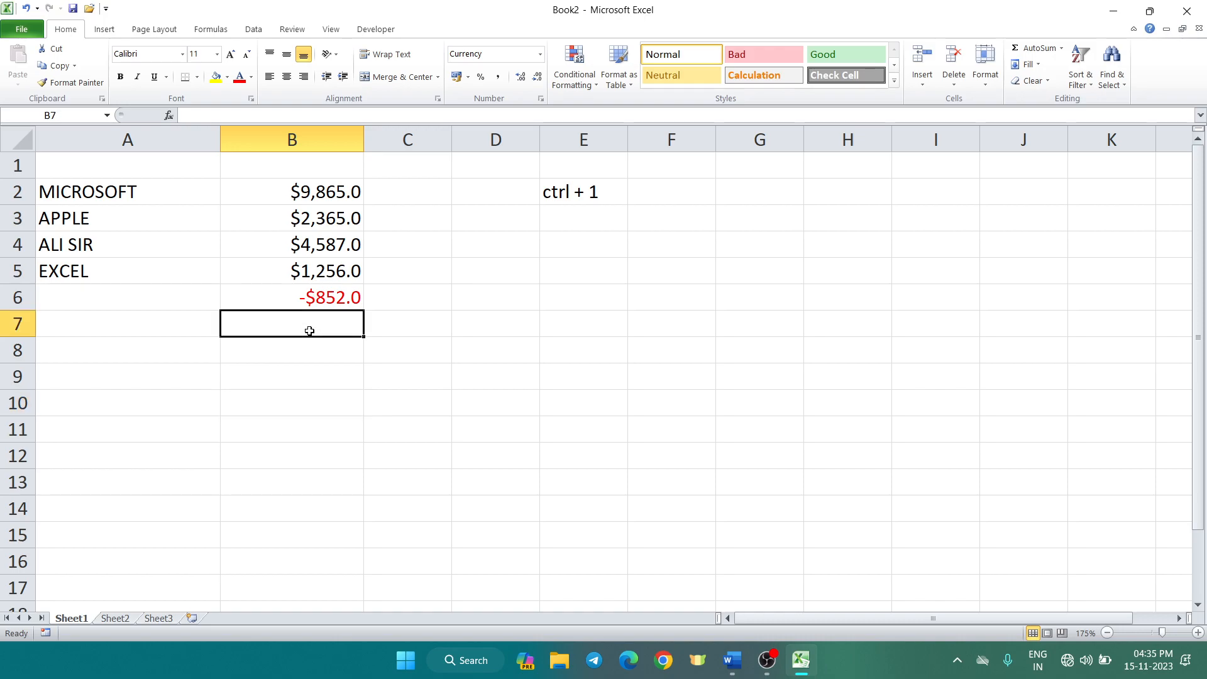
type("56")
key("Return")
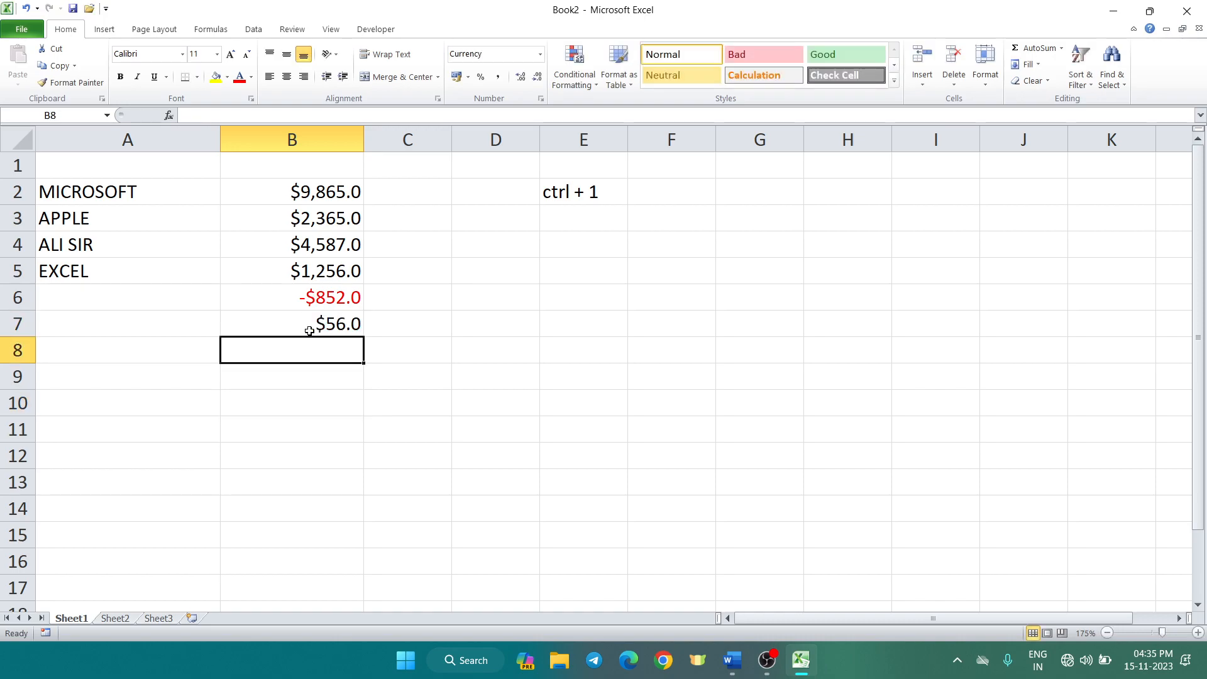
type("874")
key("Return")
type("8965")
key("Return")
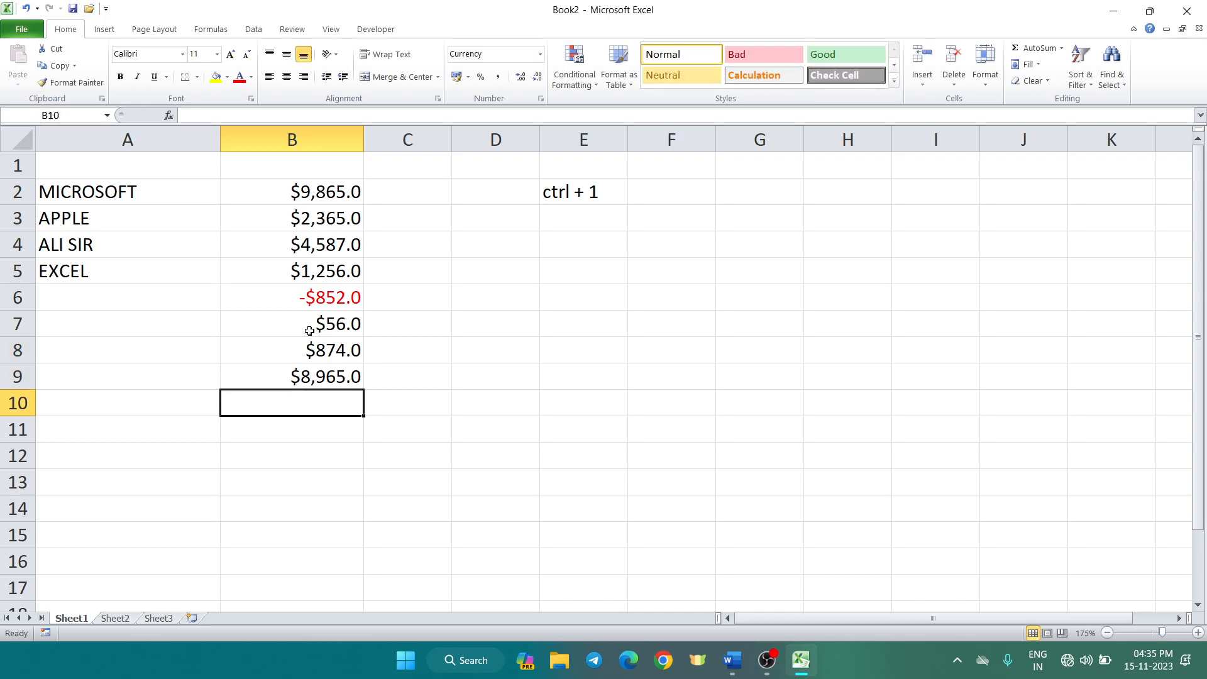
type("55569")
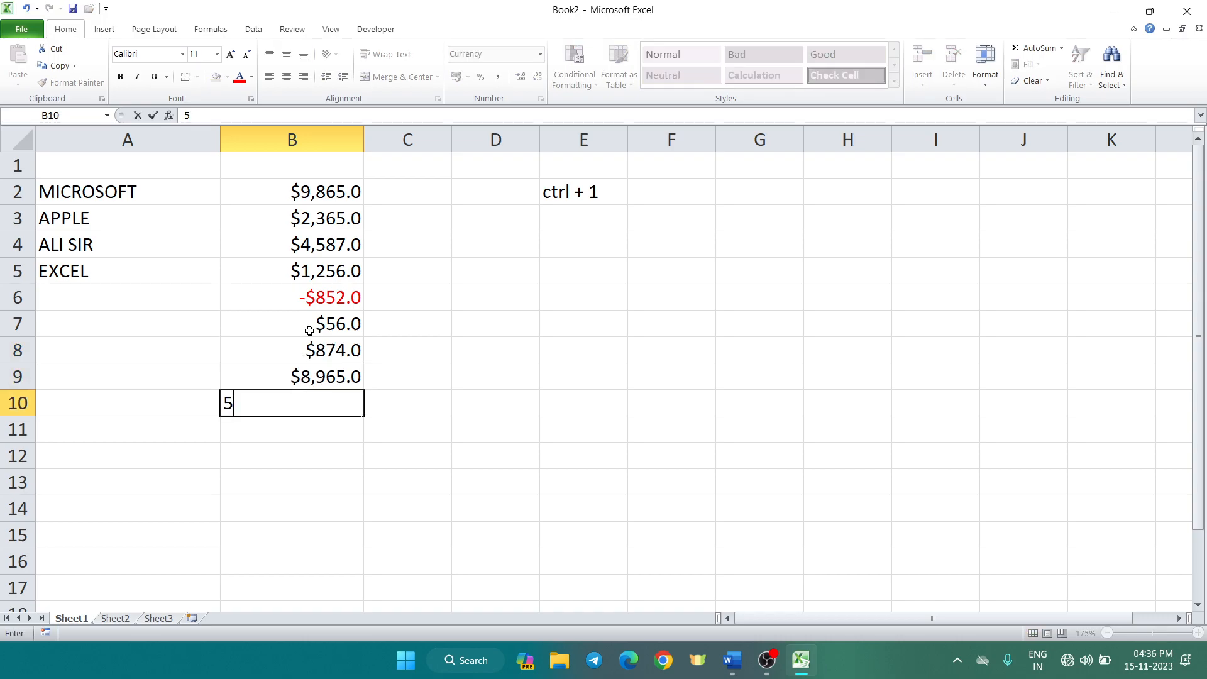
left_click(437, 364)
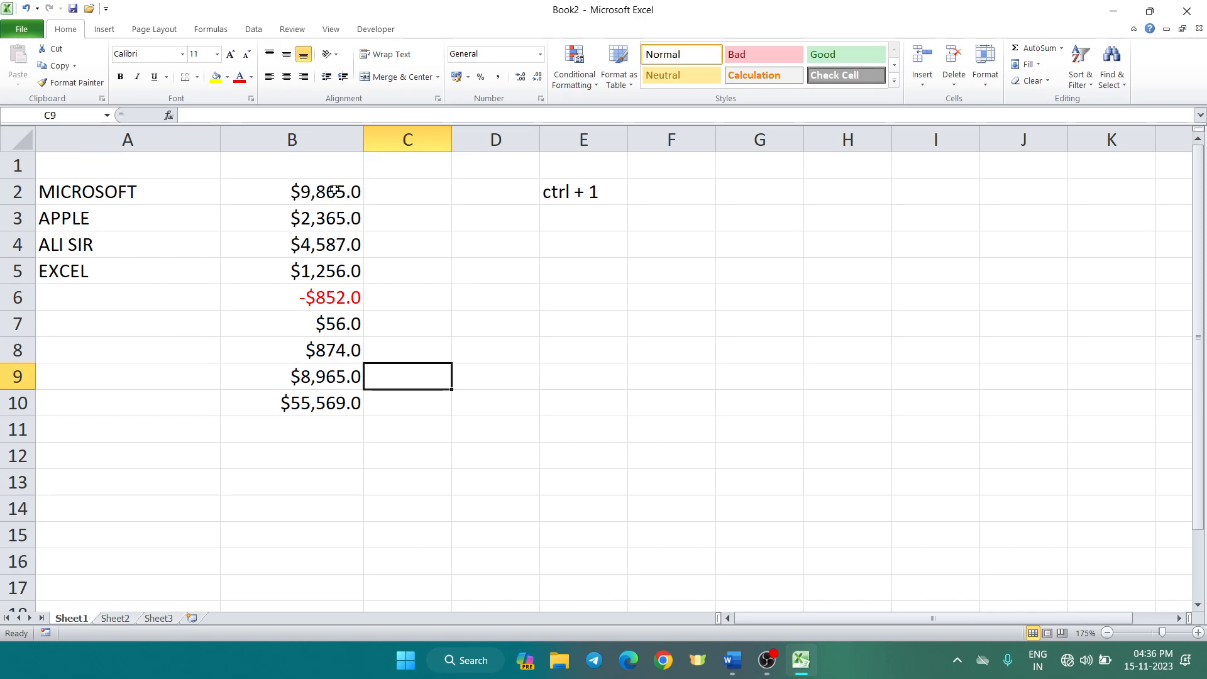
Enter 563, 2554, 6589, 6547, 545565, 23 and 56 into C2:C8
left_click(407, 191)
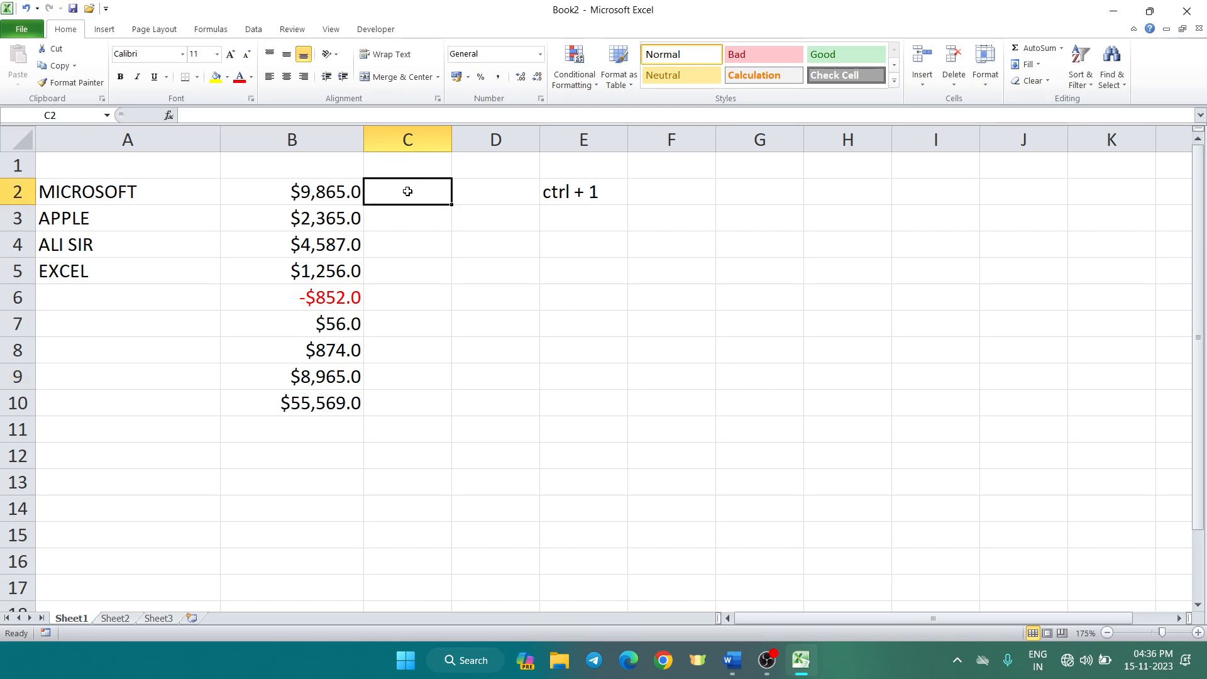
left_click(418, 141)
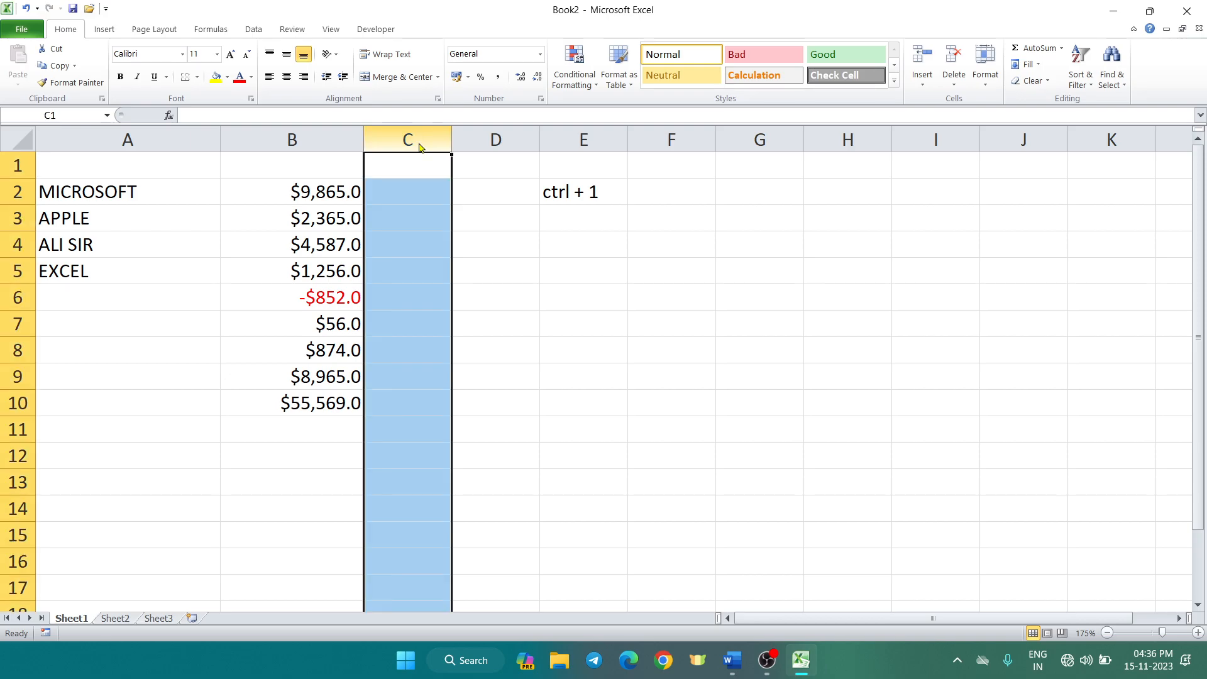
left_click(494, 194)
left_click(409, 200)
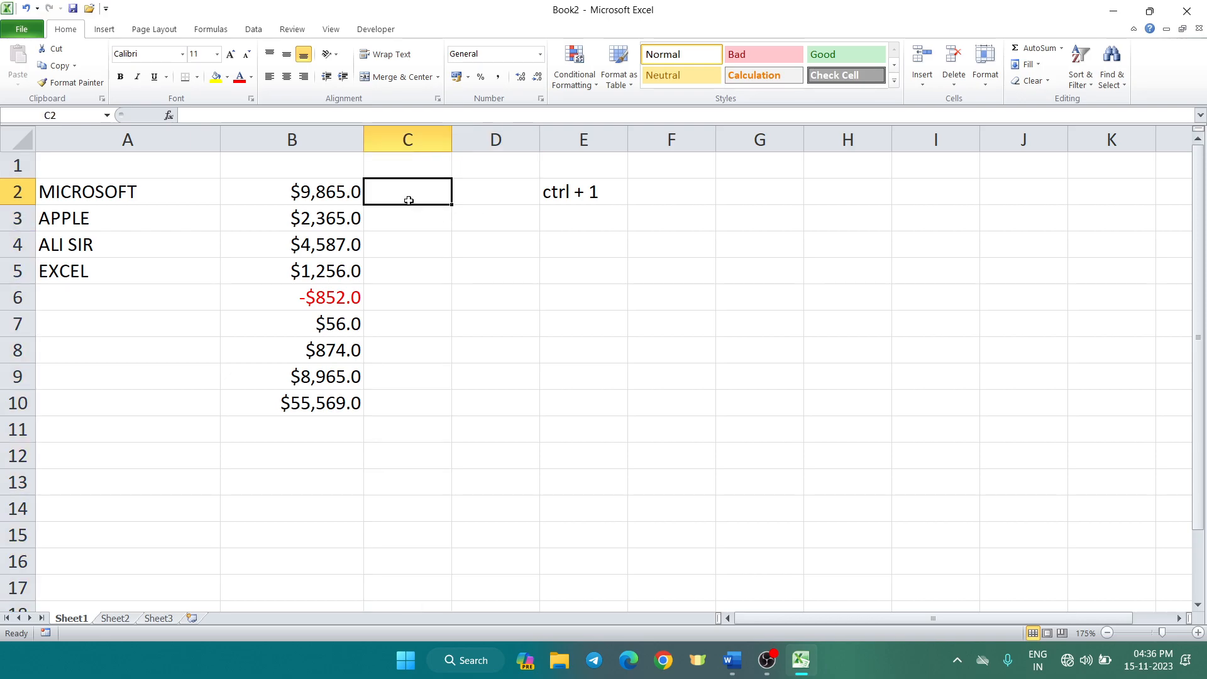
type("563")
key("Return")
type("2554")
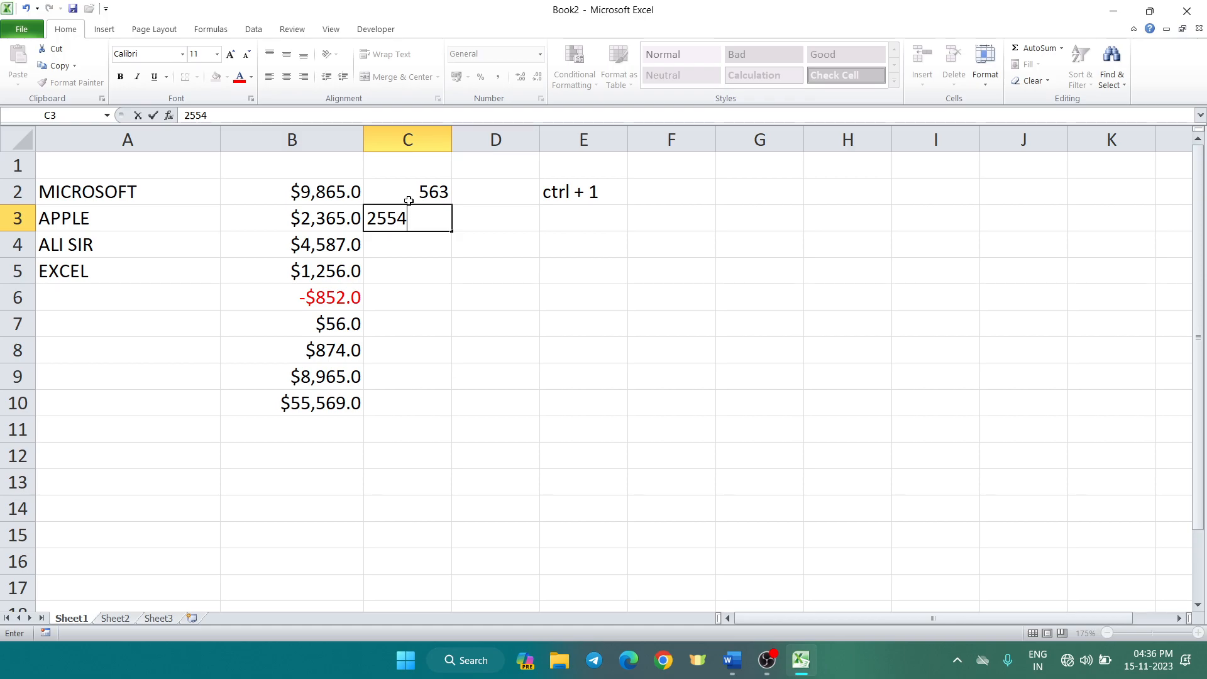
key("Return")
type("6589")
key("Return")
type("6547")
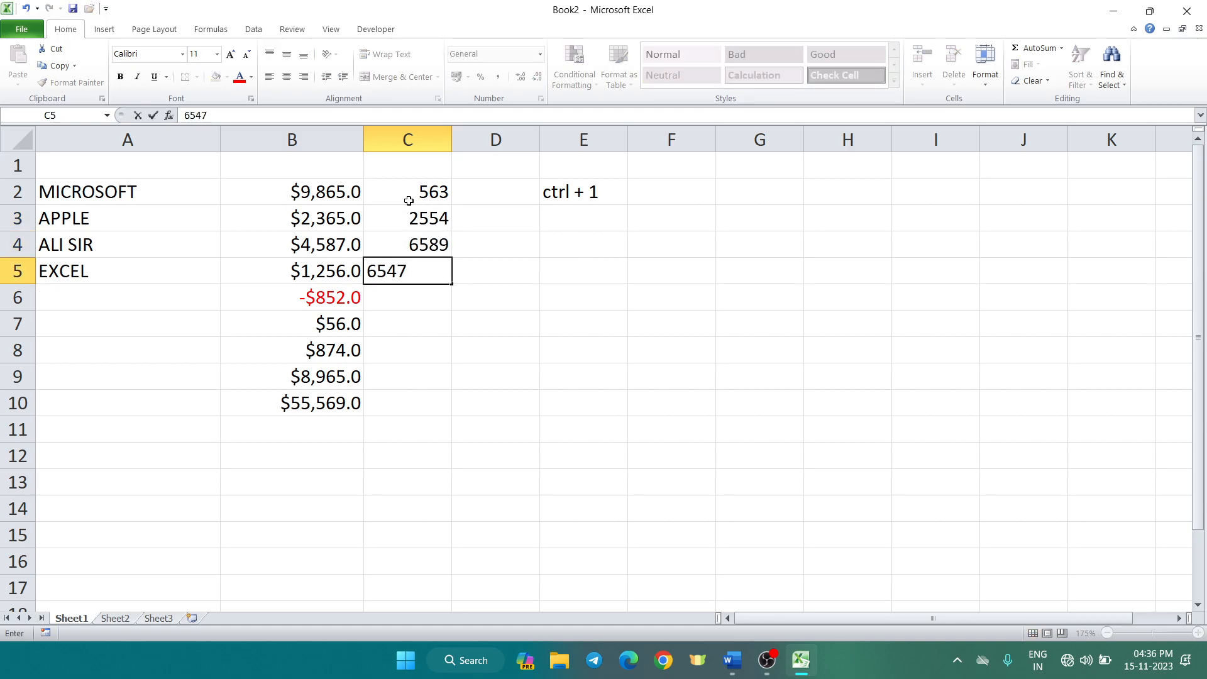
key("Return")
type("545565")
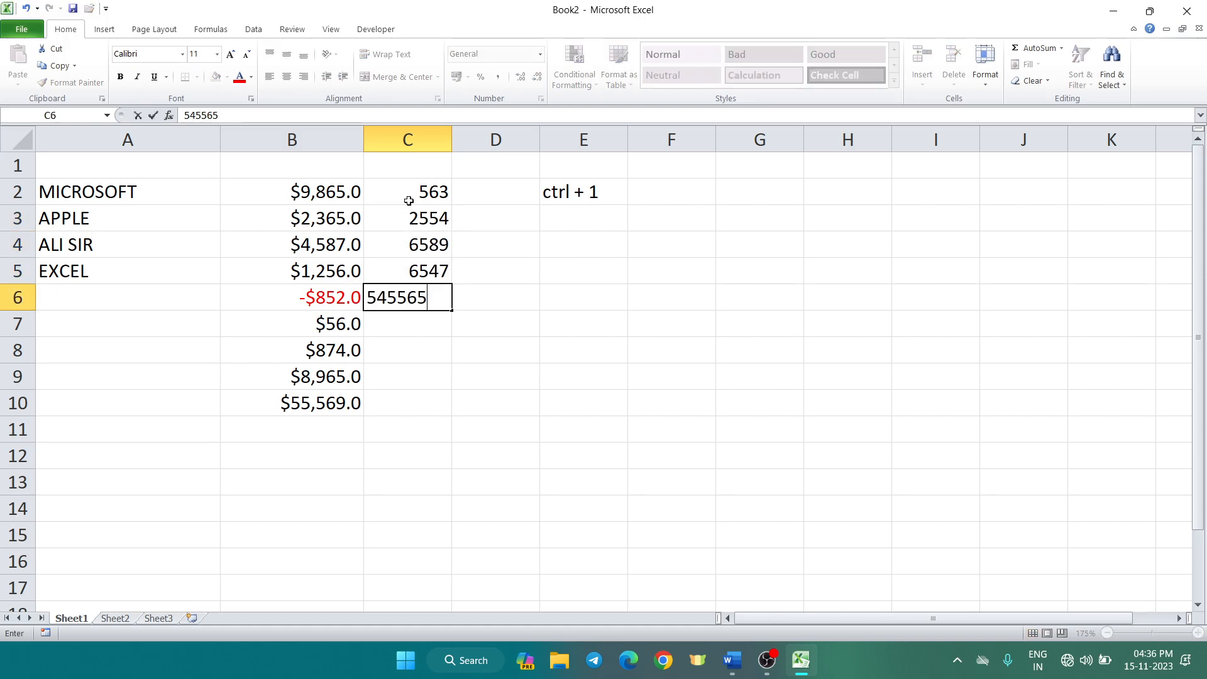
key("Return")
type("23")
key("Return")
type("56")
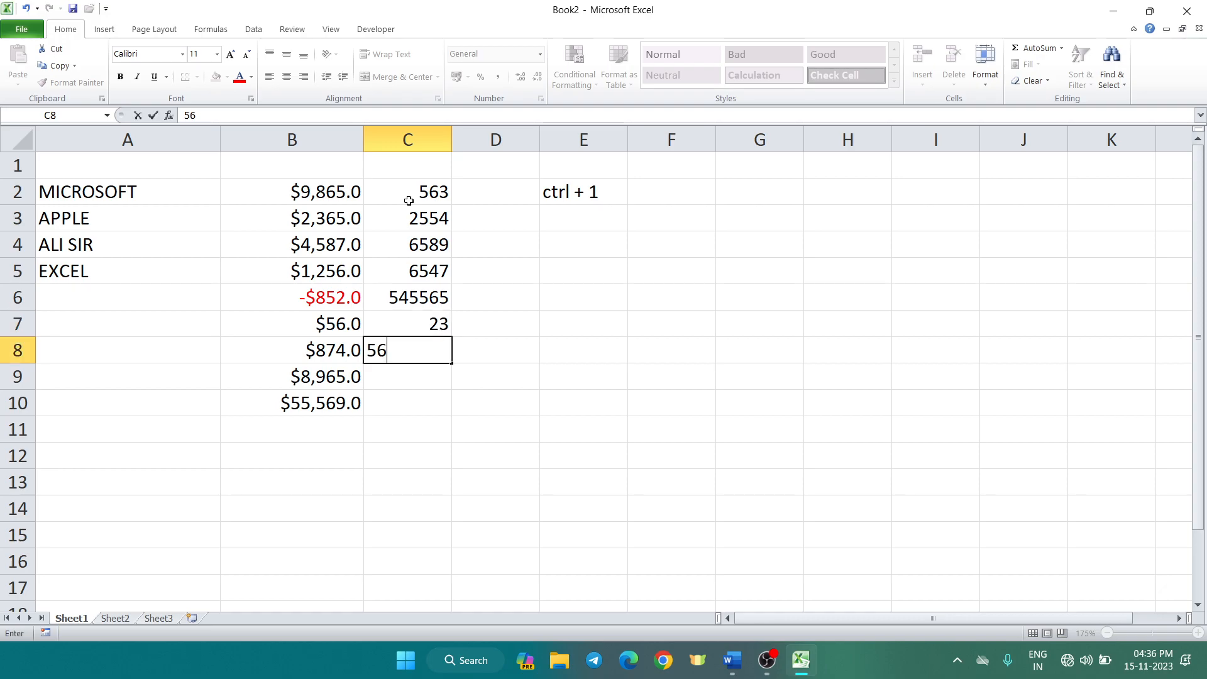
key("Return")
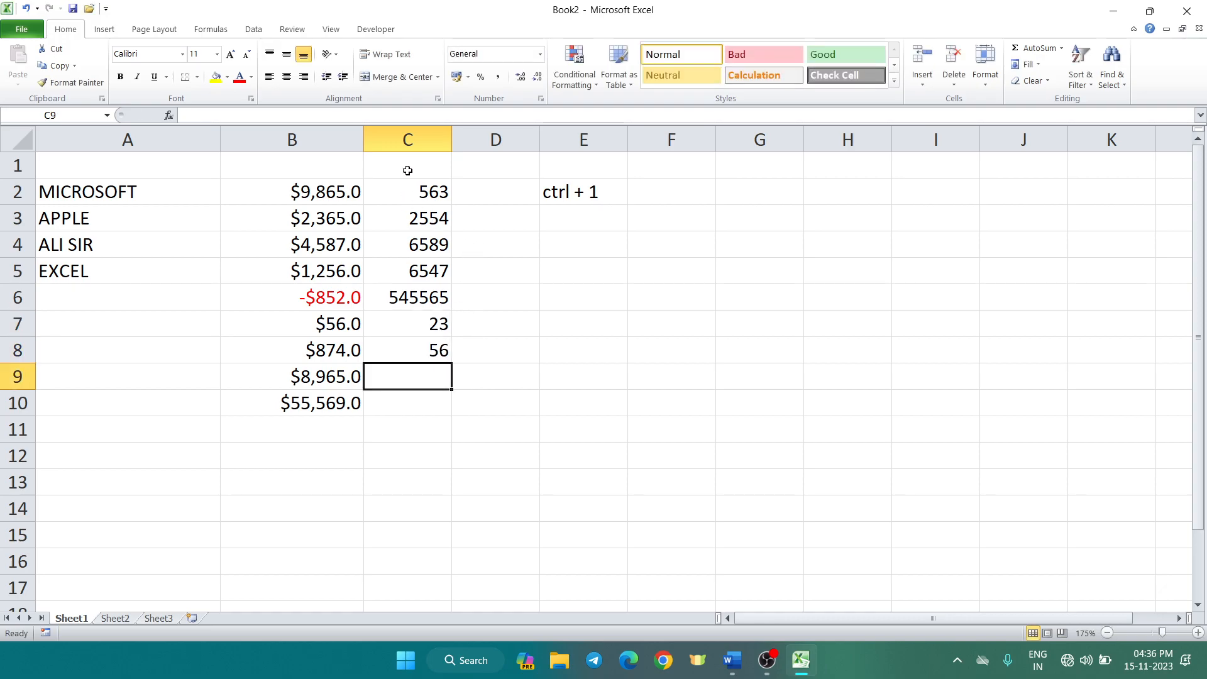
Select column C and open Format Cells on the Accounting category
left_click(400, 135)
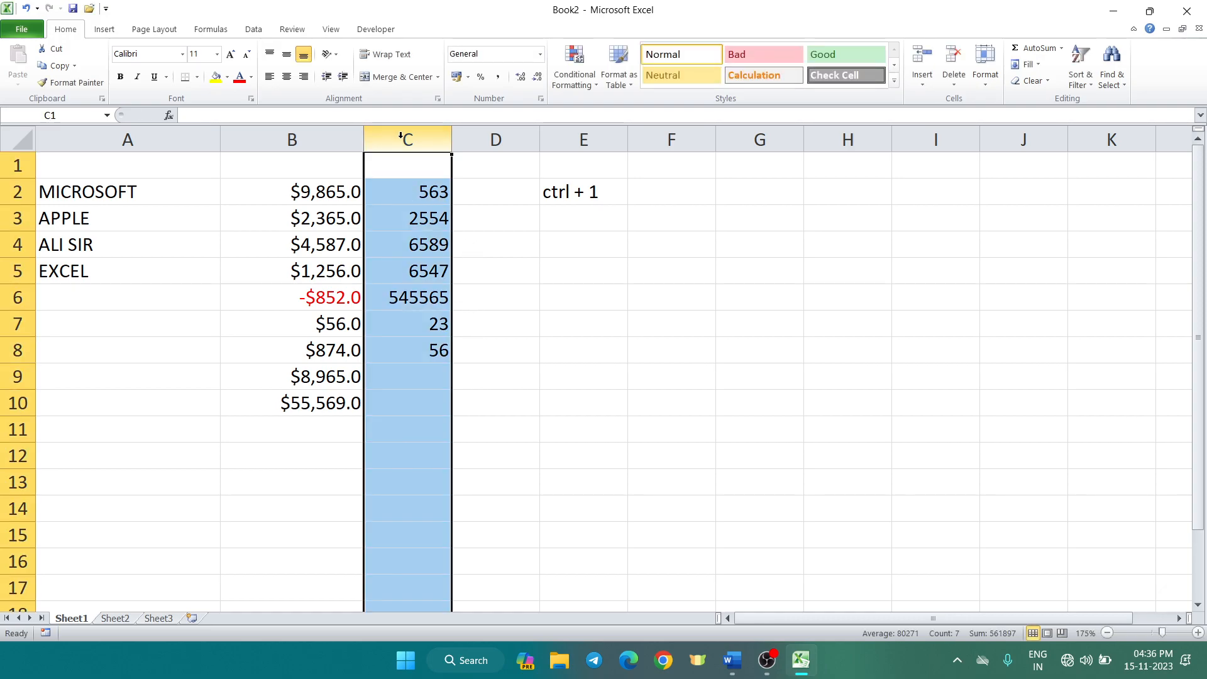
key("ctrl+1")
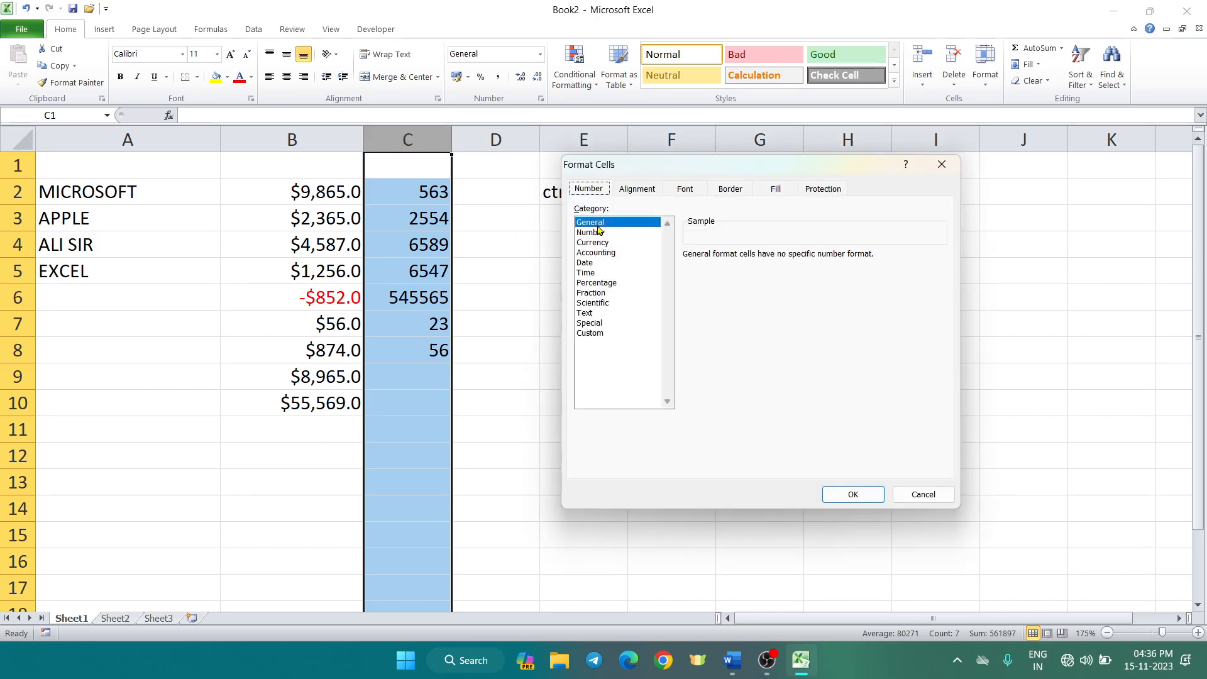
left_click(600, 232)
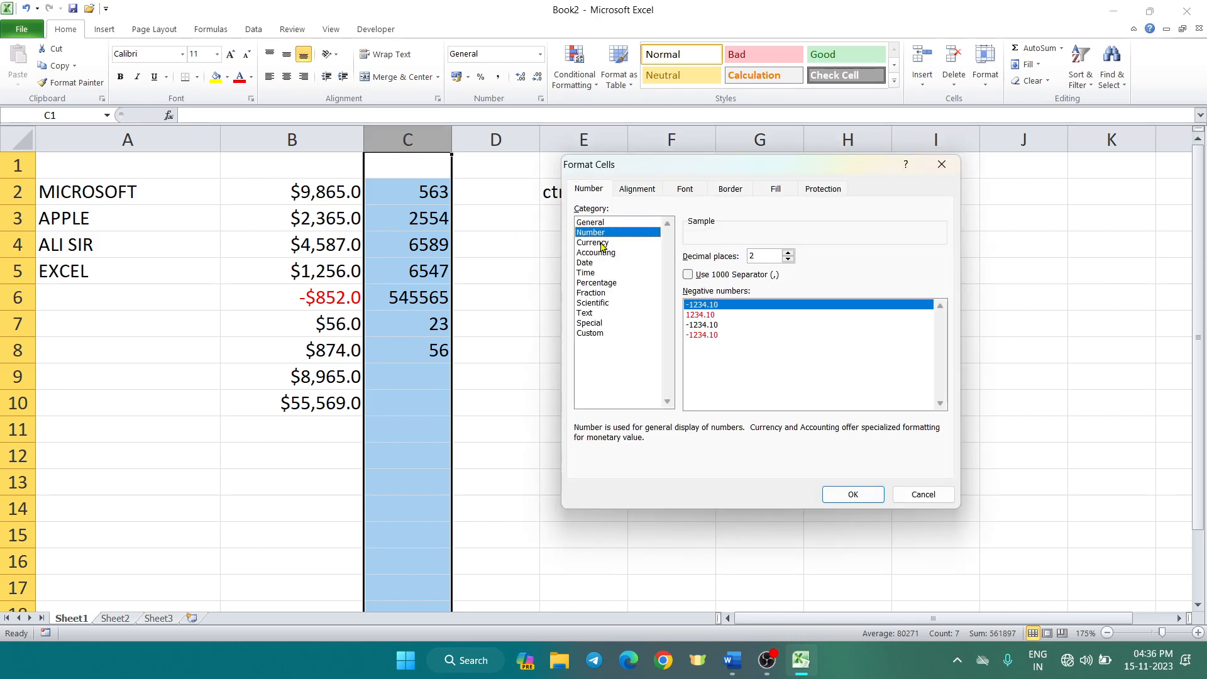
left_click(601, 244)
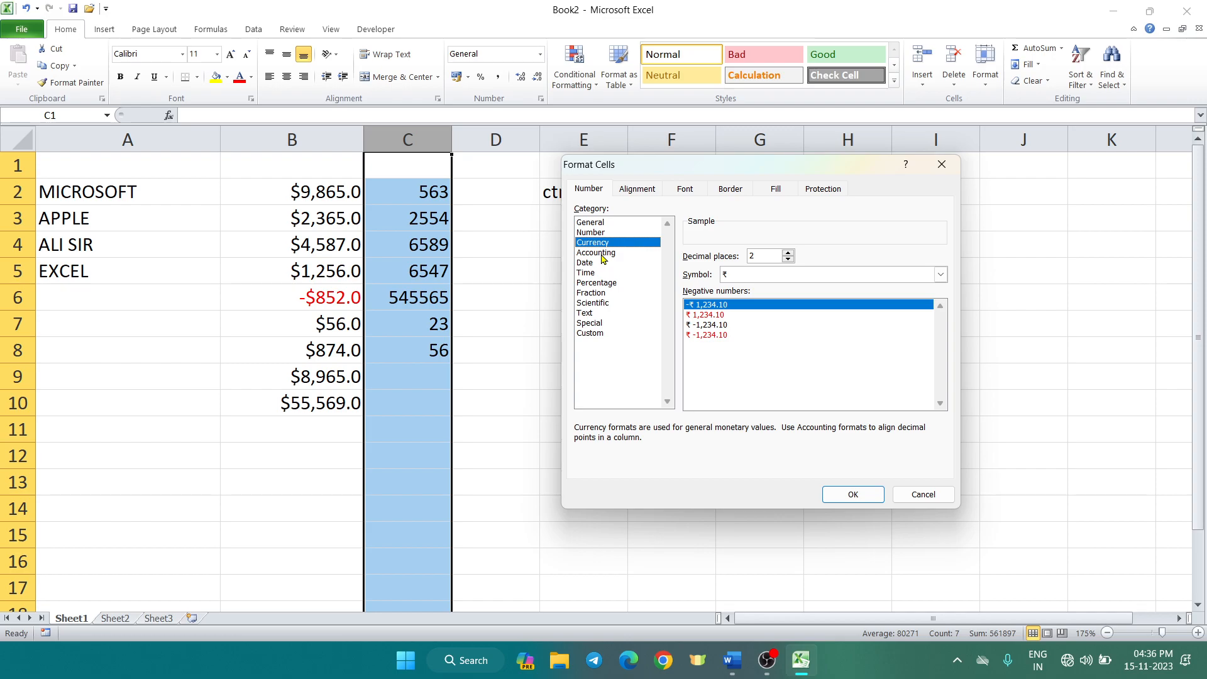
left_click(602, 254)
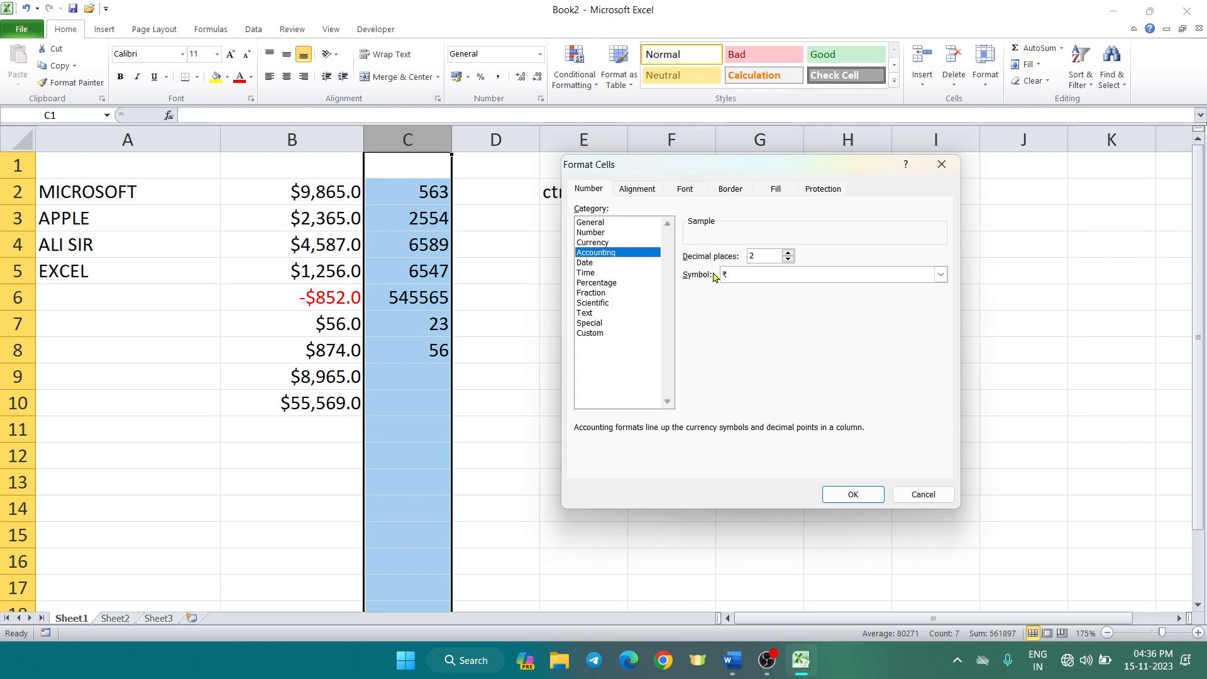
Choose the ₹ symbol with 1 decimal place and apply it to column C
left_click(941, 274)
scroll(914, 303, "down", 8)
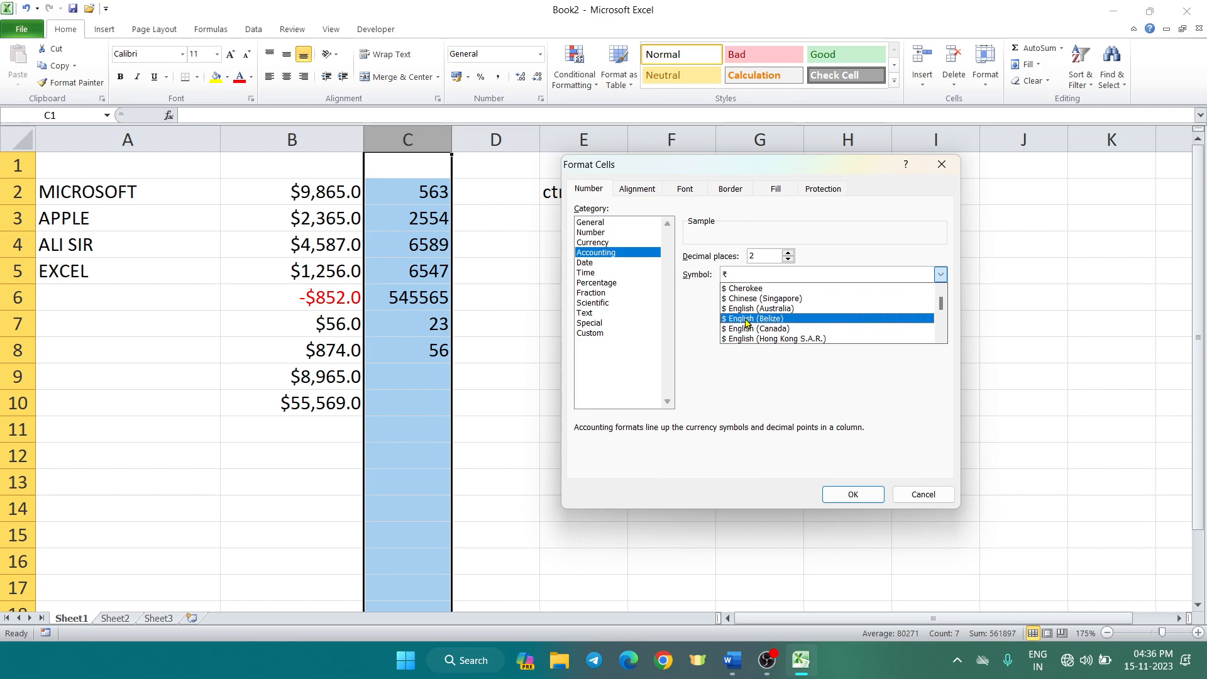
scroll(742, 317, "up", 8)
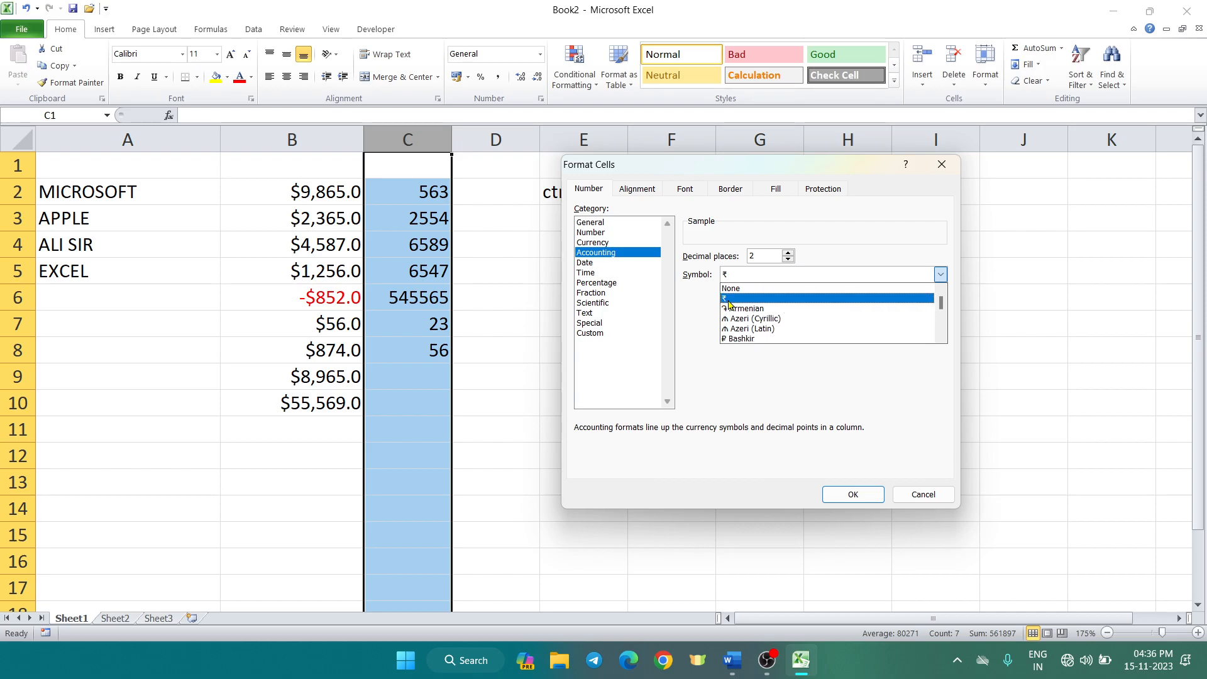
left_click(727, 304)
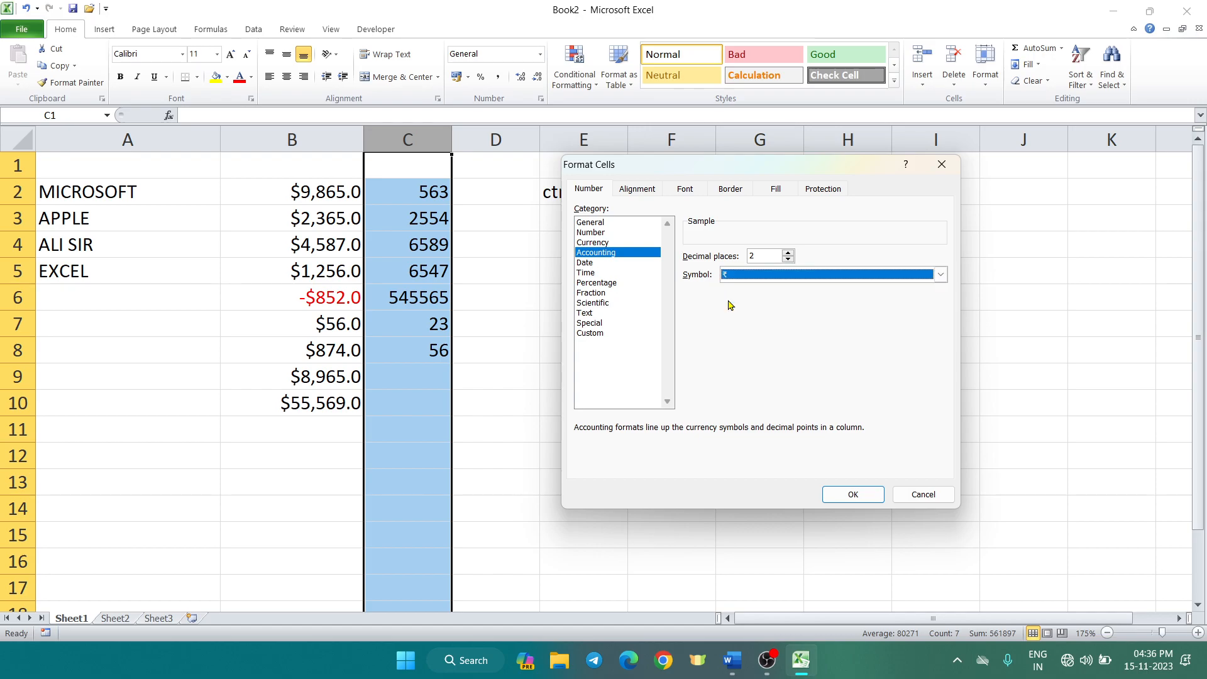
left_click(780, 258)
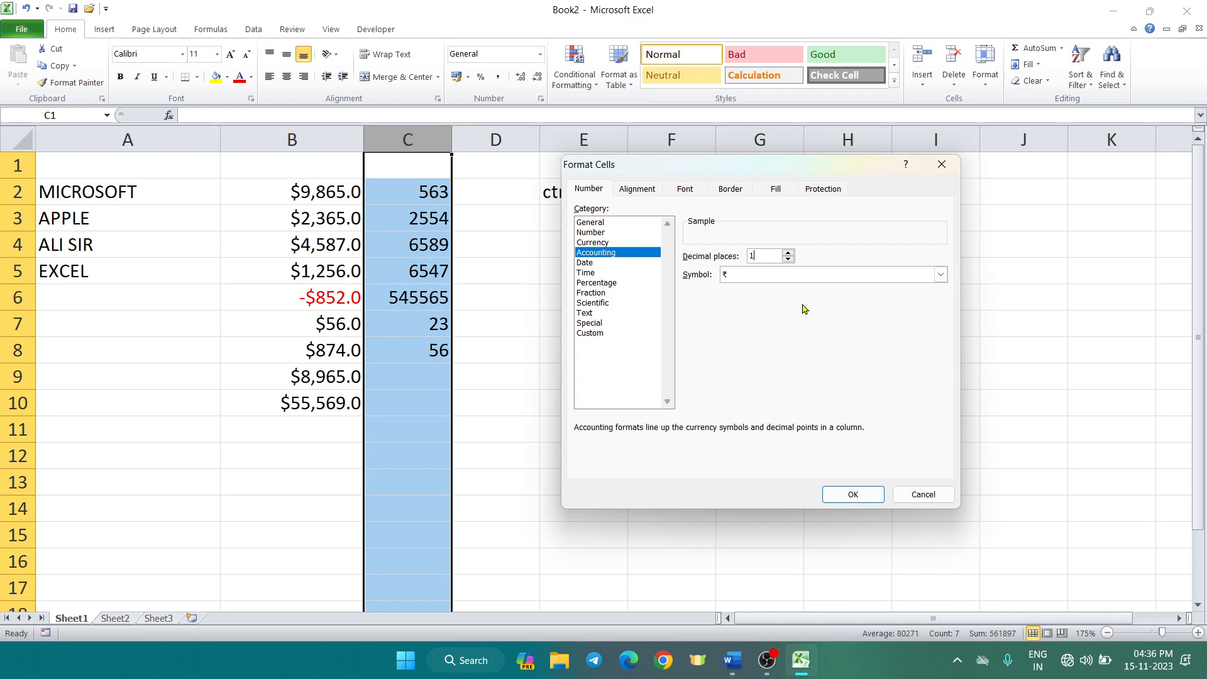
left_click(866, 497)
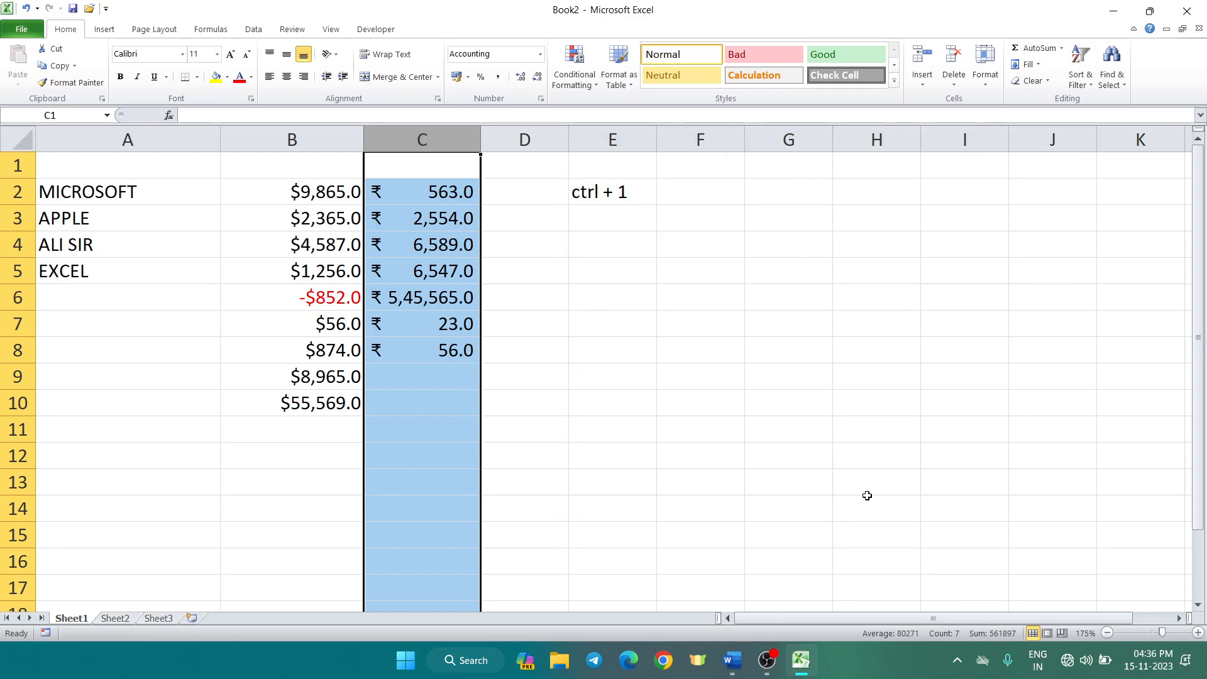
left_click(714, 433)
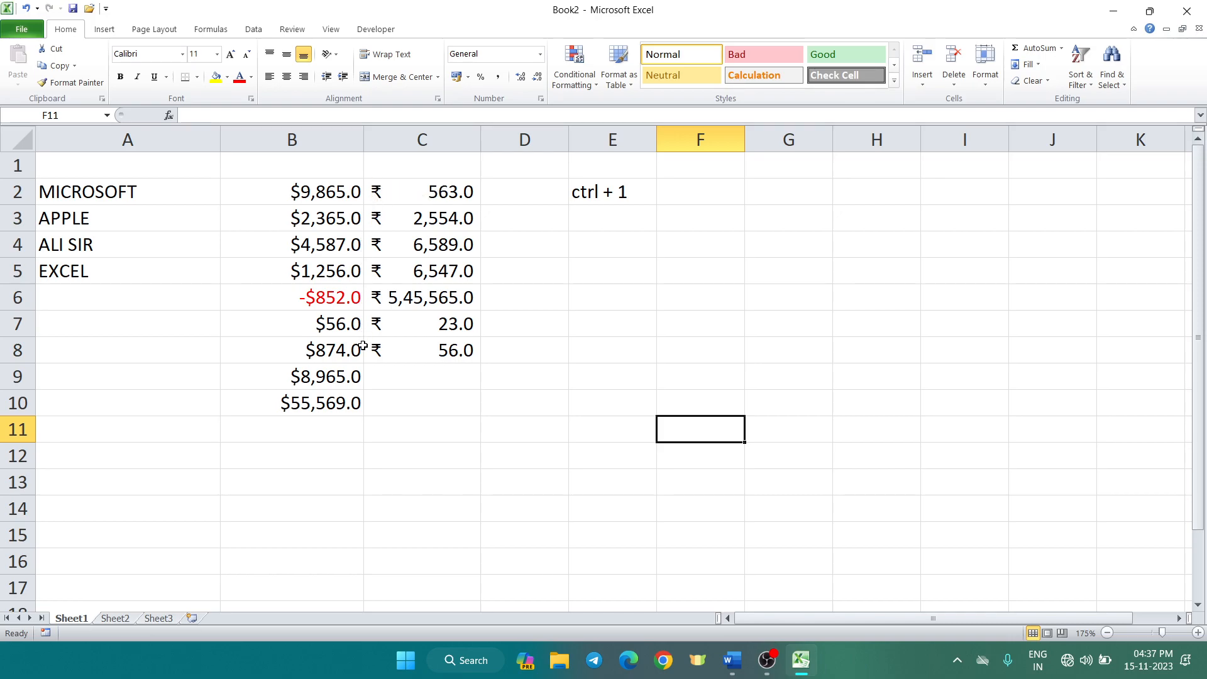
left_click(397, 379)
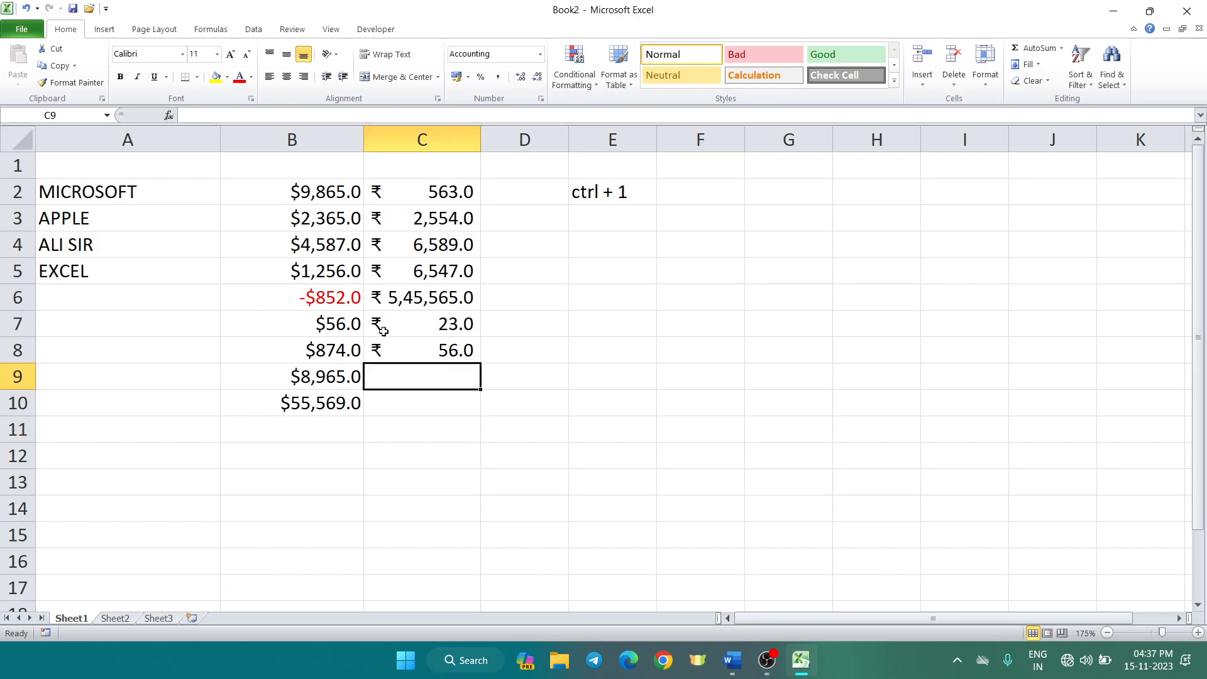
left_click(264, 423)
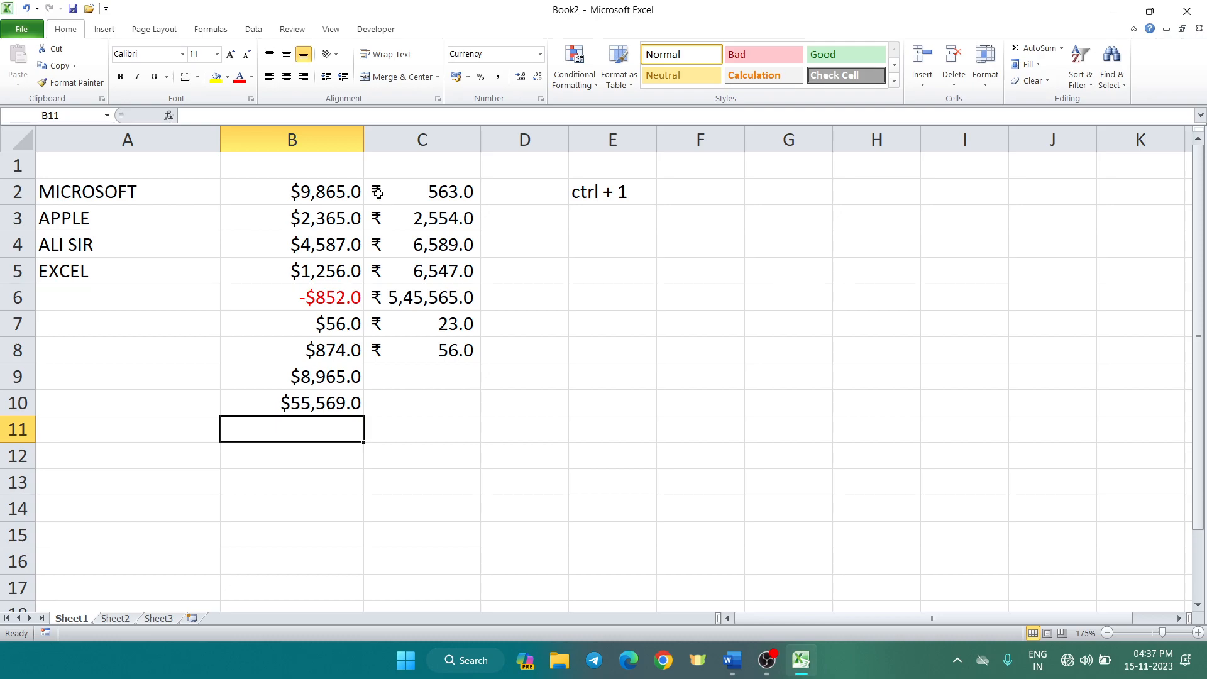
left_click(434, 376)
left_click_drag(467, 294, 466, 322)
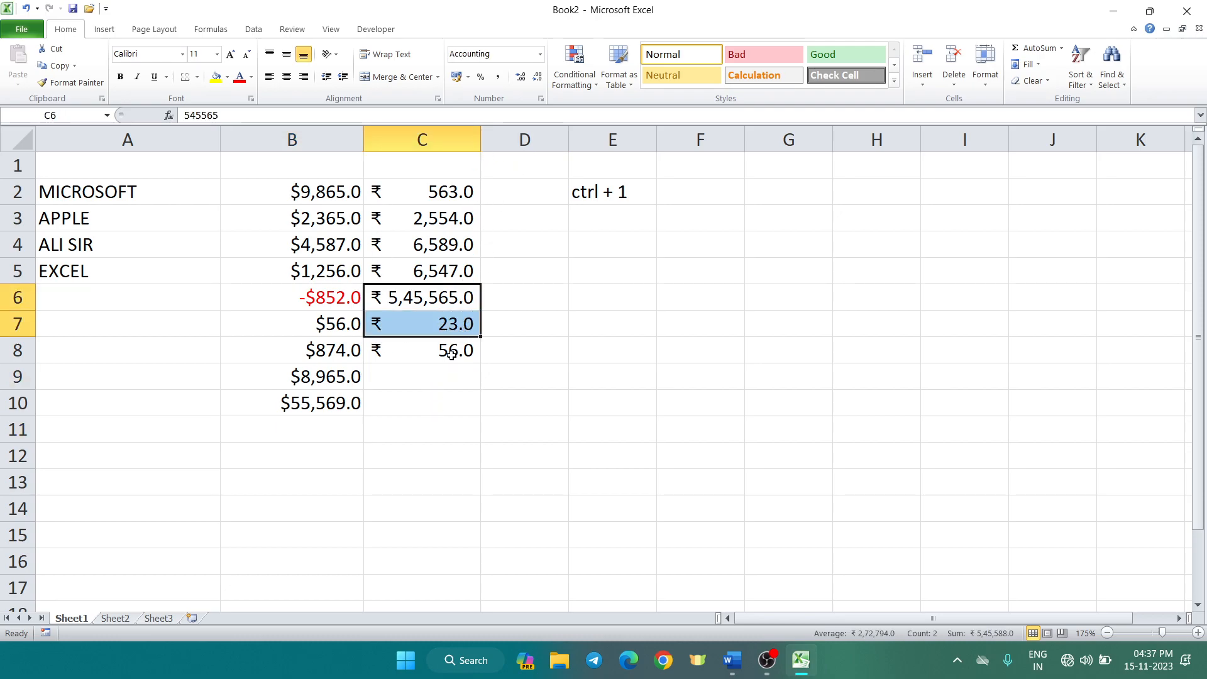
left_click(446, 377)
left_click(328, 237)
left_click(441, 229)
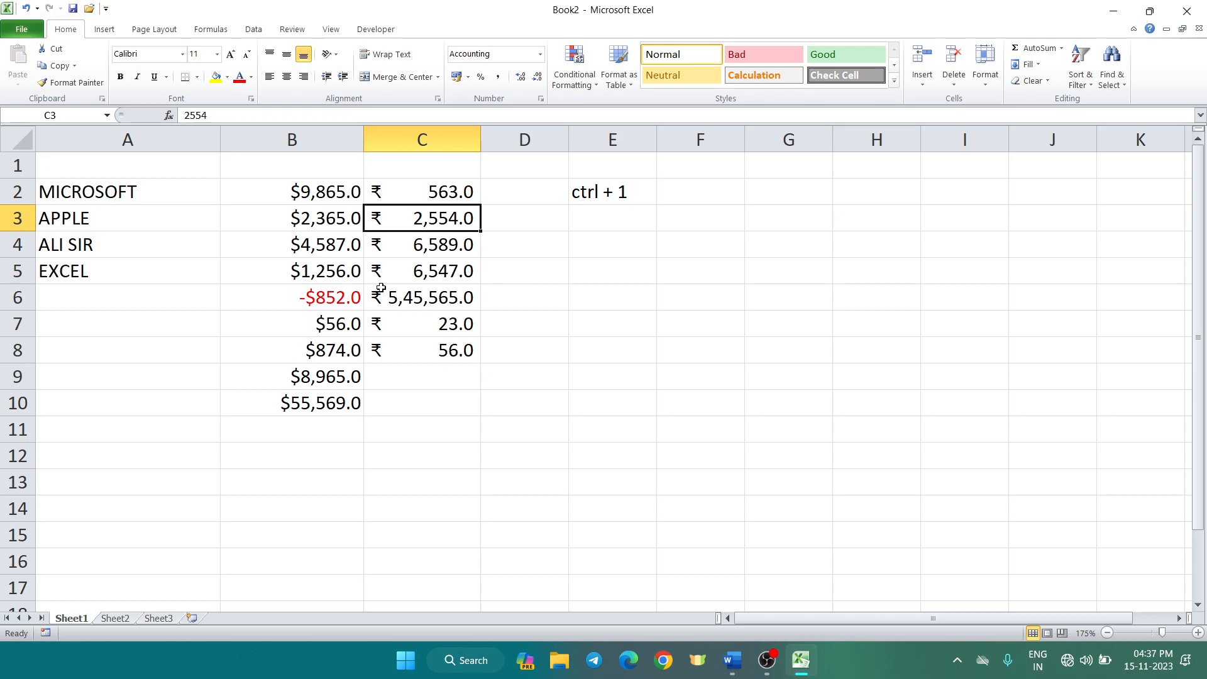
left_click_drag(316, 238, 314, 237)
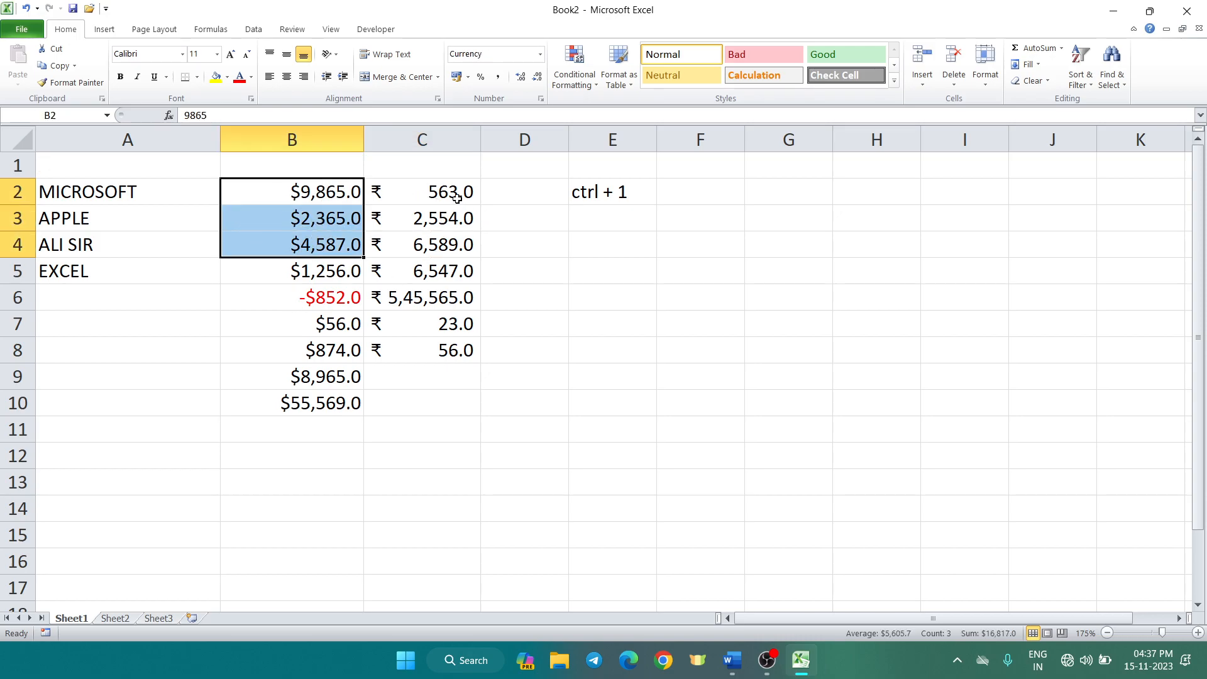
left_click(440, 190)
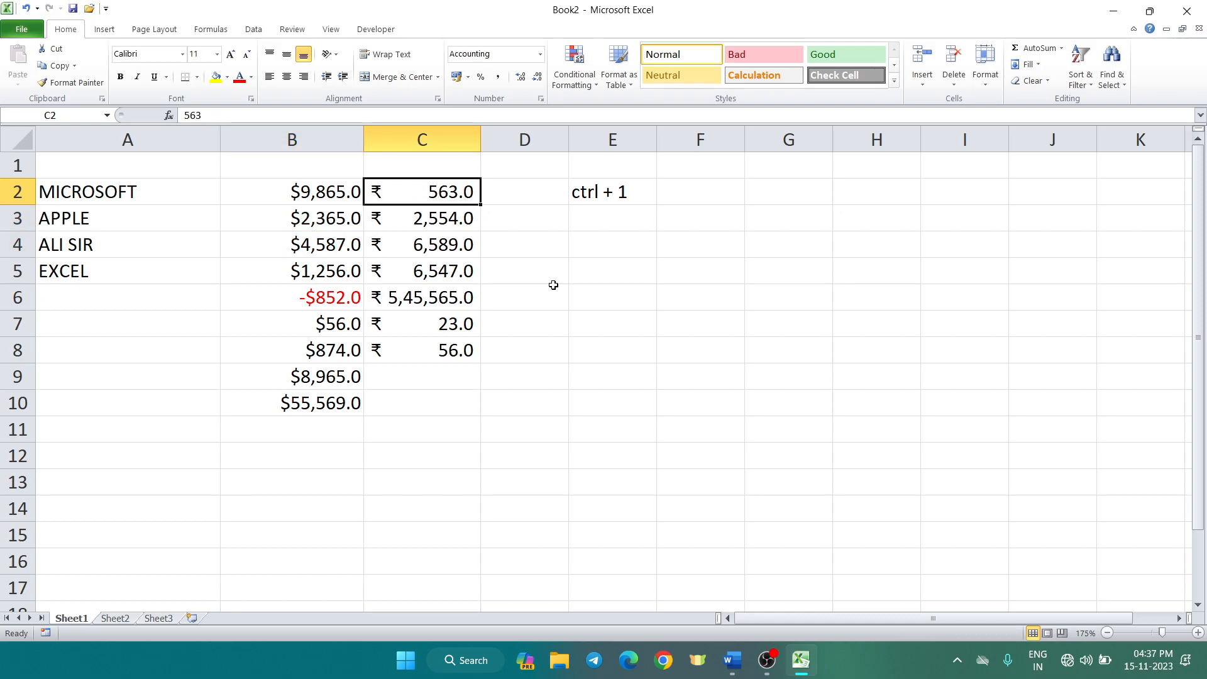
left_click(534, 287)
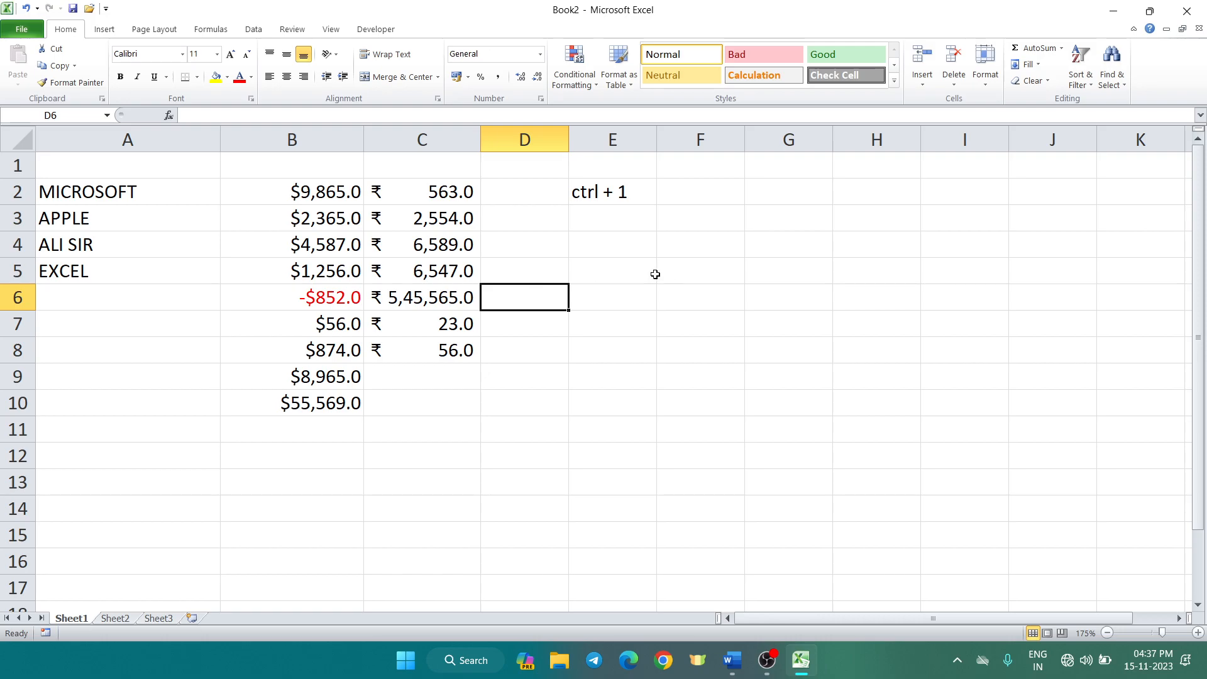
Enter 12-5-23 in E5 and 14-9-26 in E6, giving the dates 12-05-2023 and 14-09-2026
key("ctrl+1")
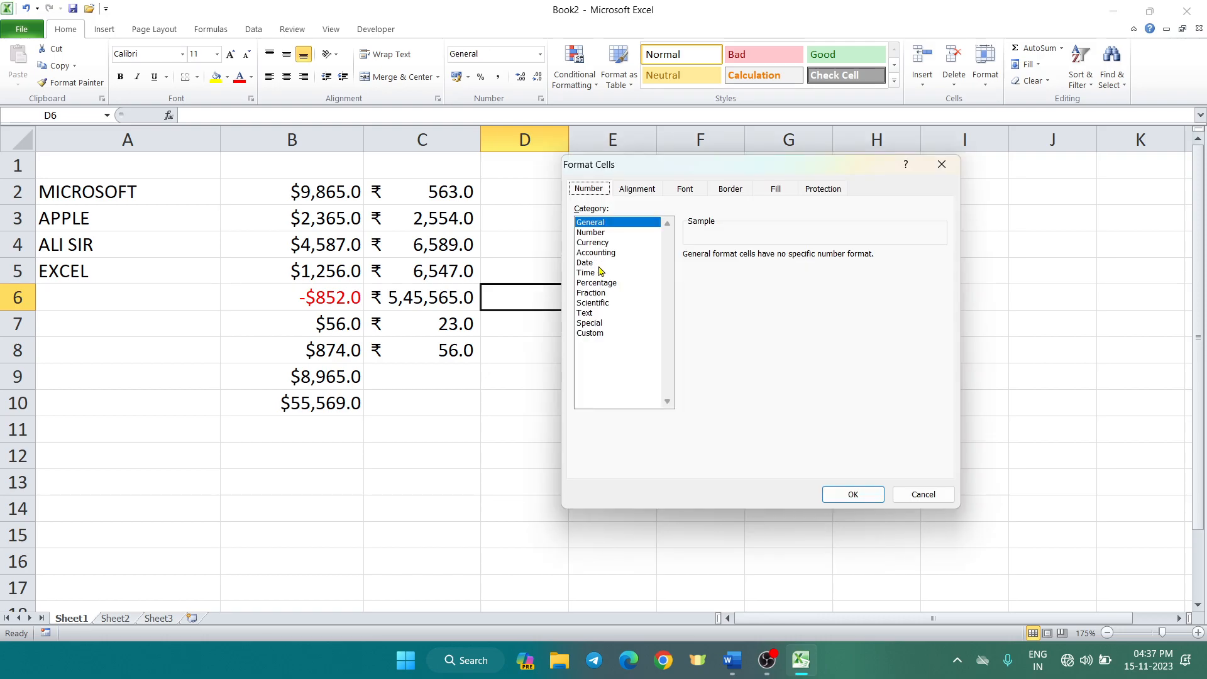
left_click(924, 494)
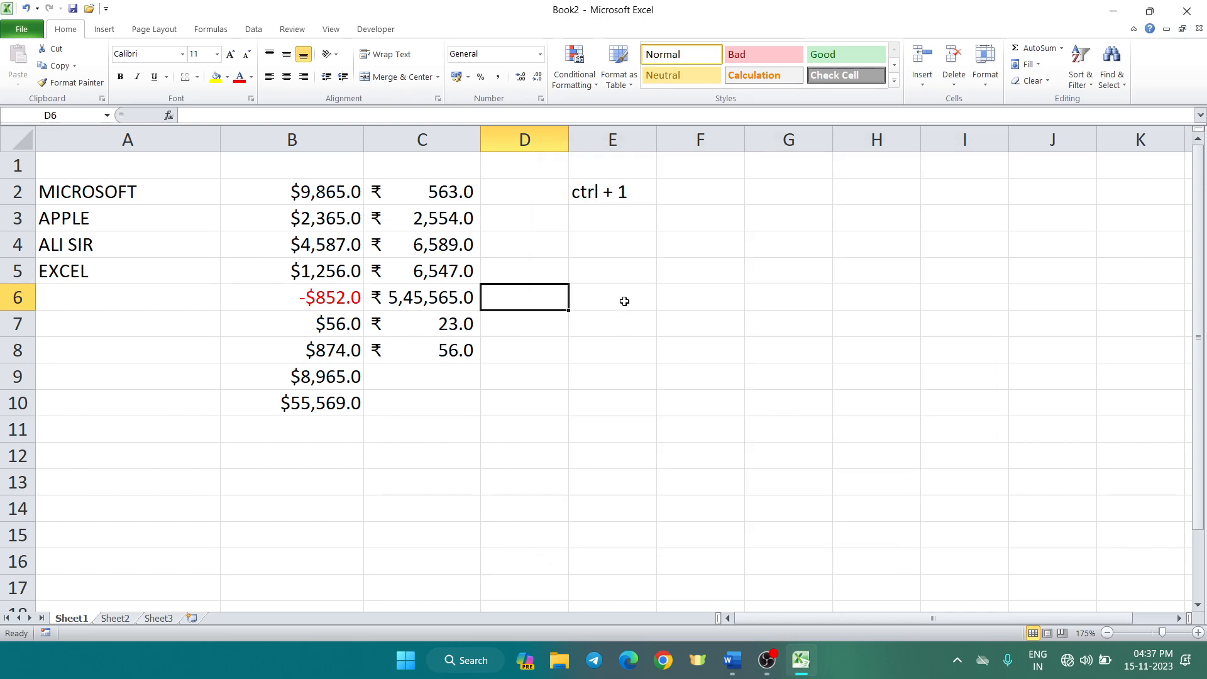
left_click(622, 274)
type("12")
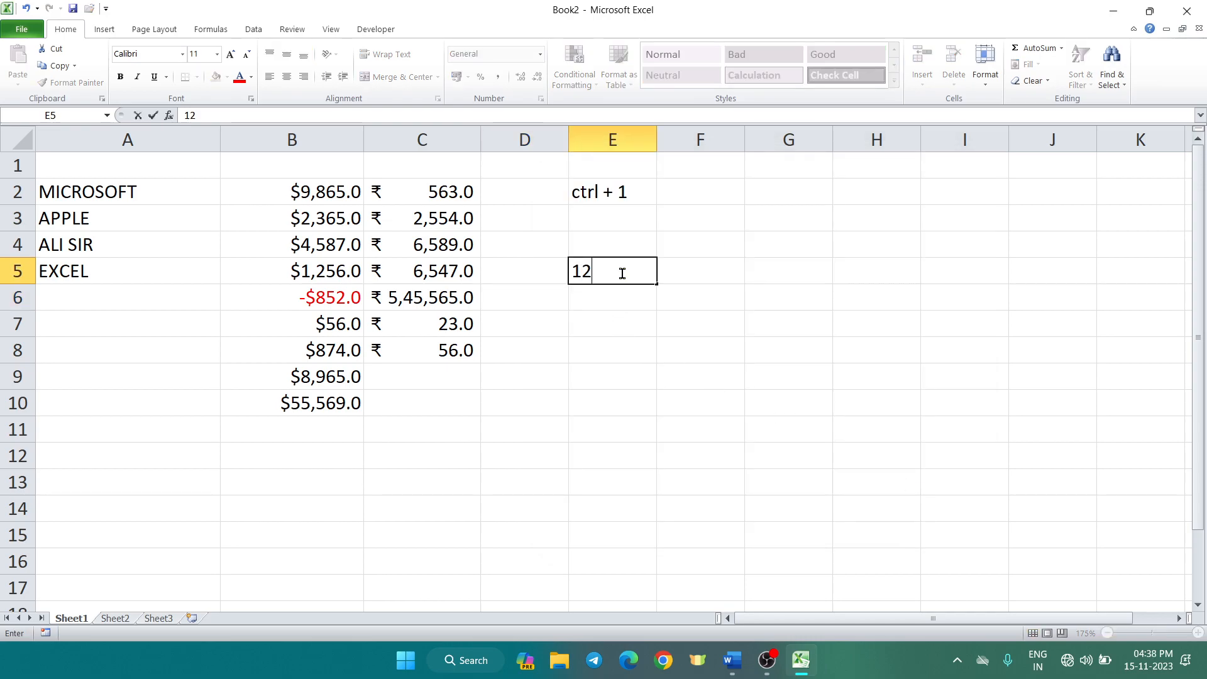
type("-5-23")
key("Return")
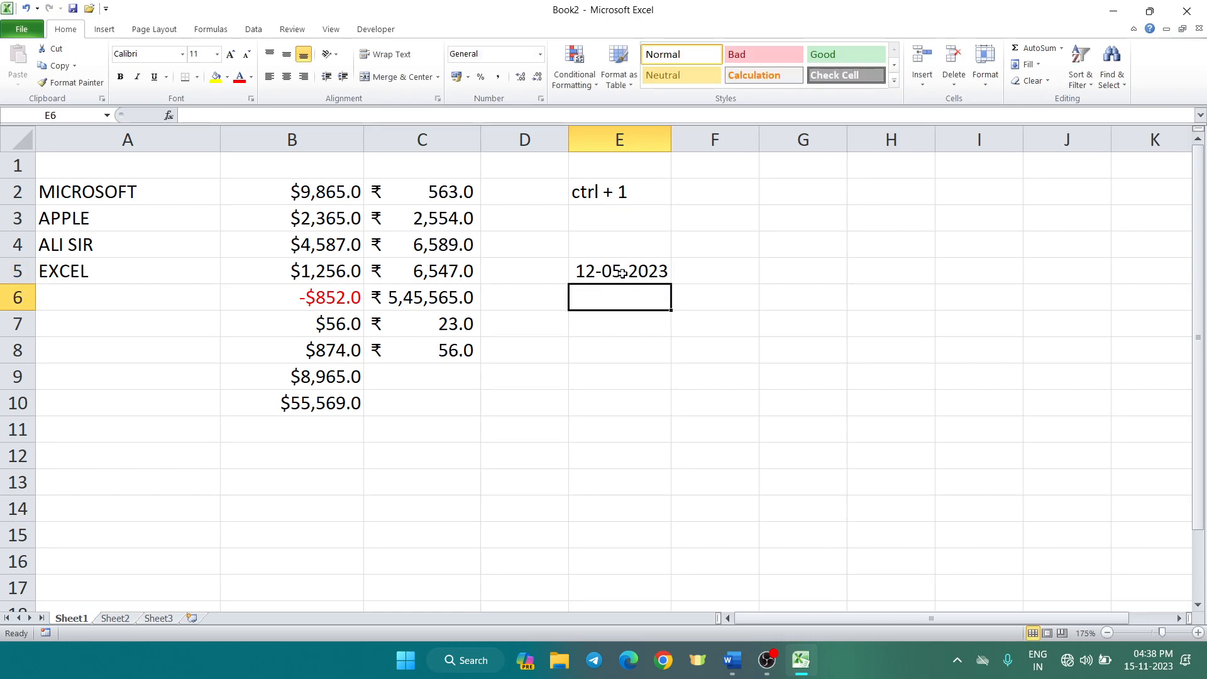
type("14-9-26")
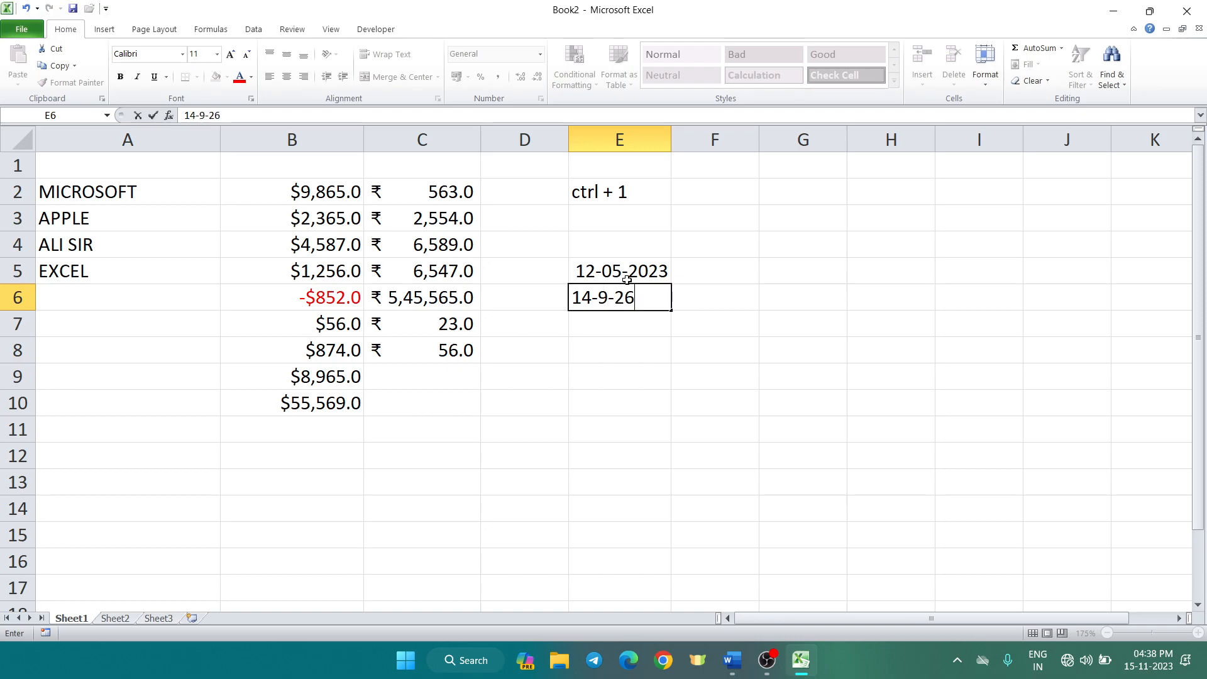
left_click(692, 344)
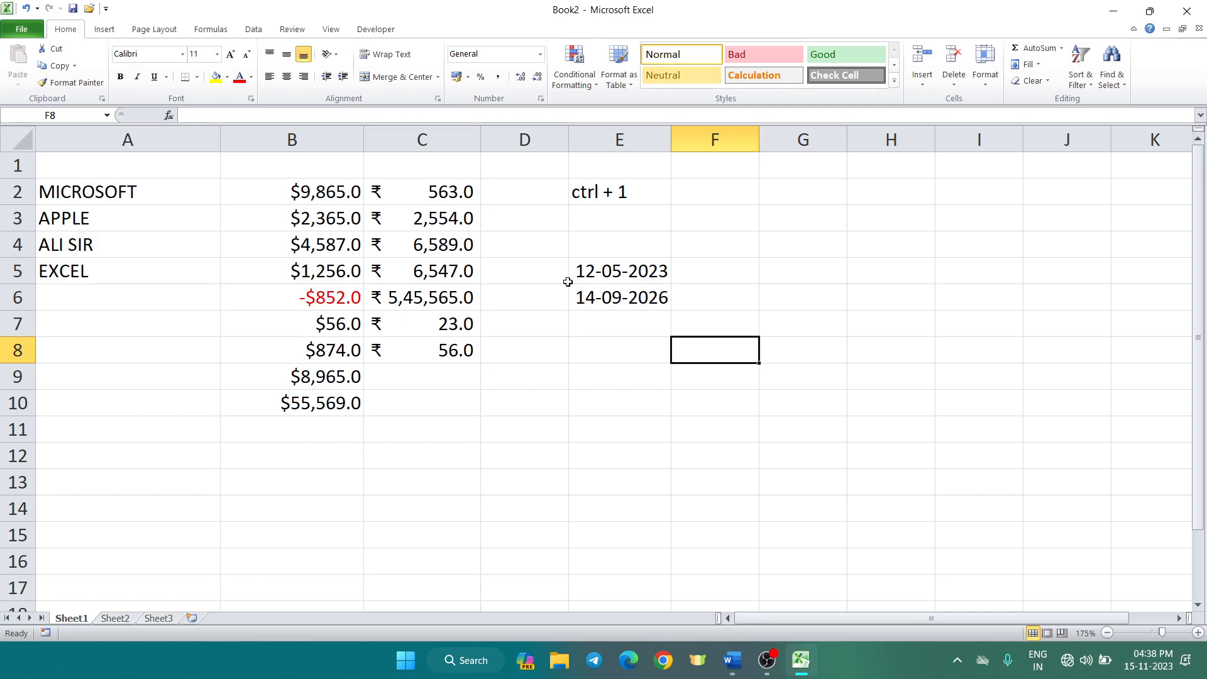
left_click(638, 271)
left_click(633, 181)
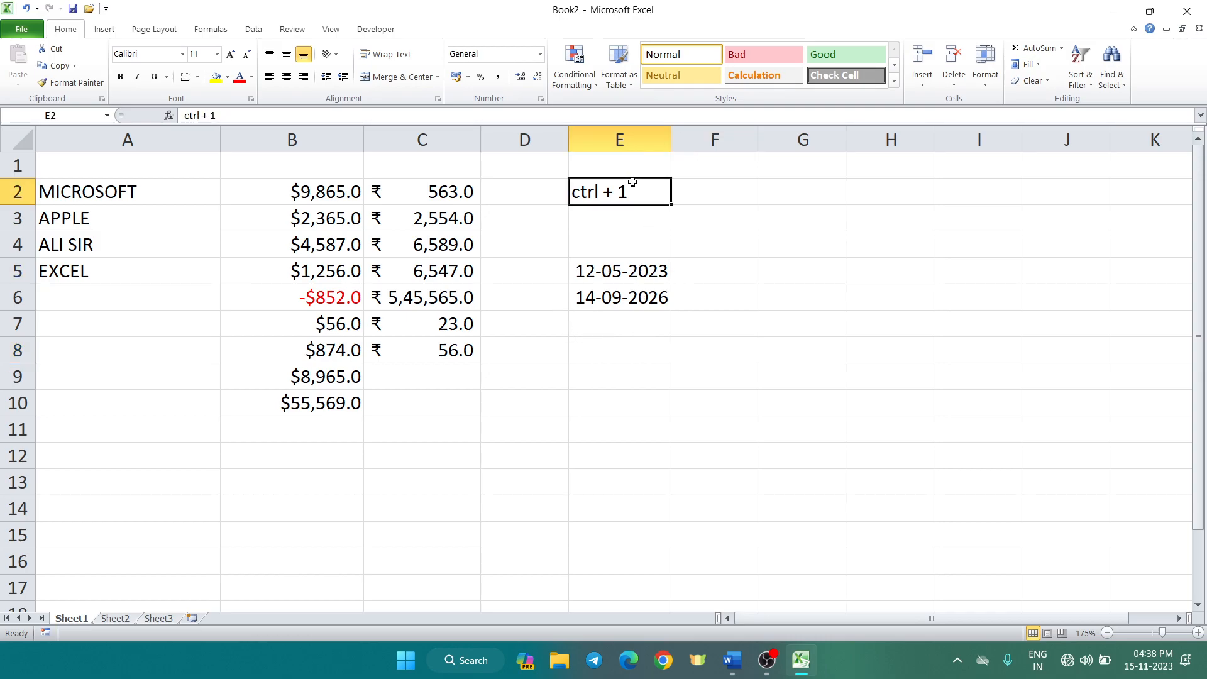
left_click(698, 271)
Apply the *14 March 2001 date type to E5 so it reads 12 May 2023
left_click(623, 271)
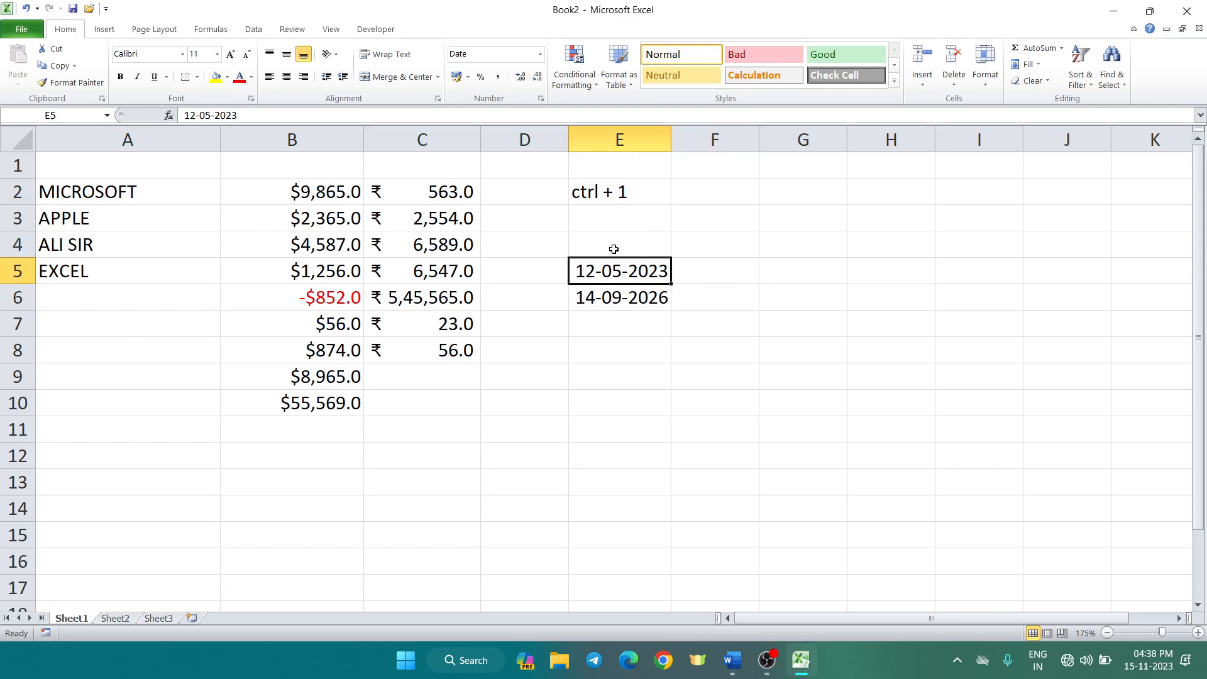
left_click(541, 98)
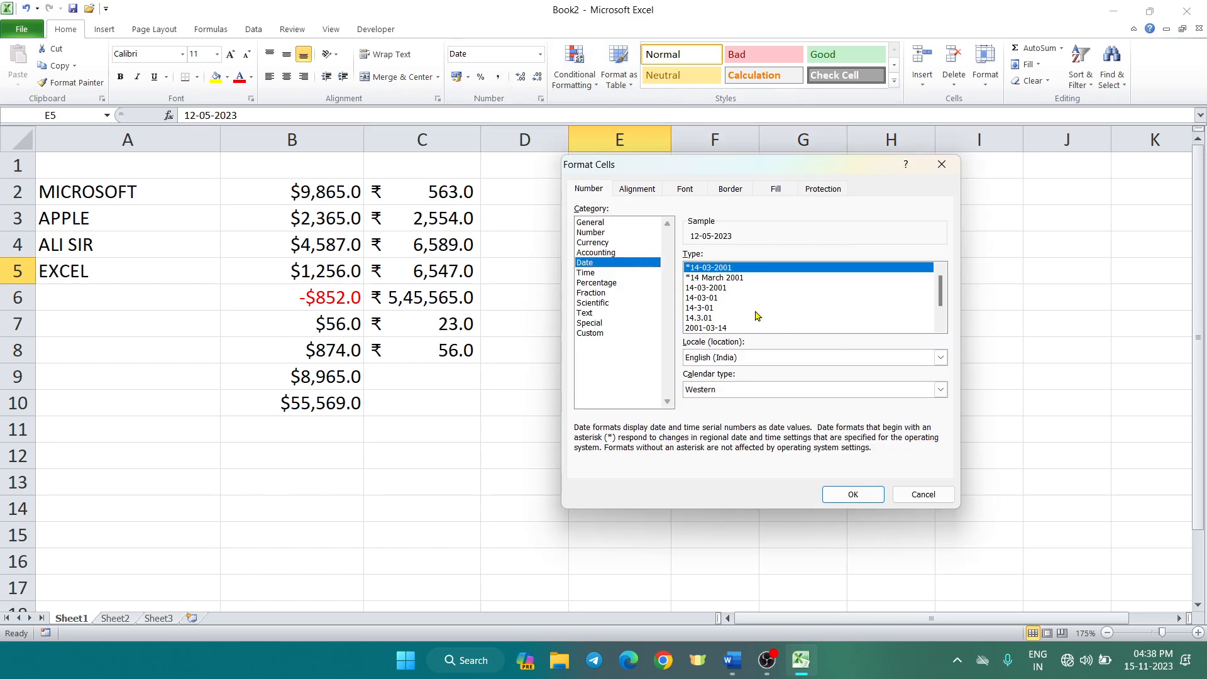
left_click_drag(740, 168, 880, 181)
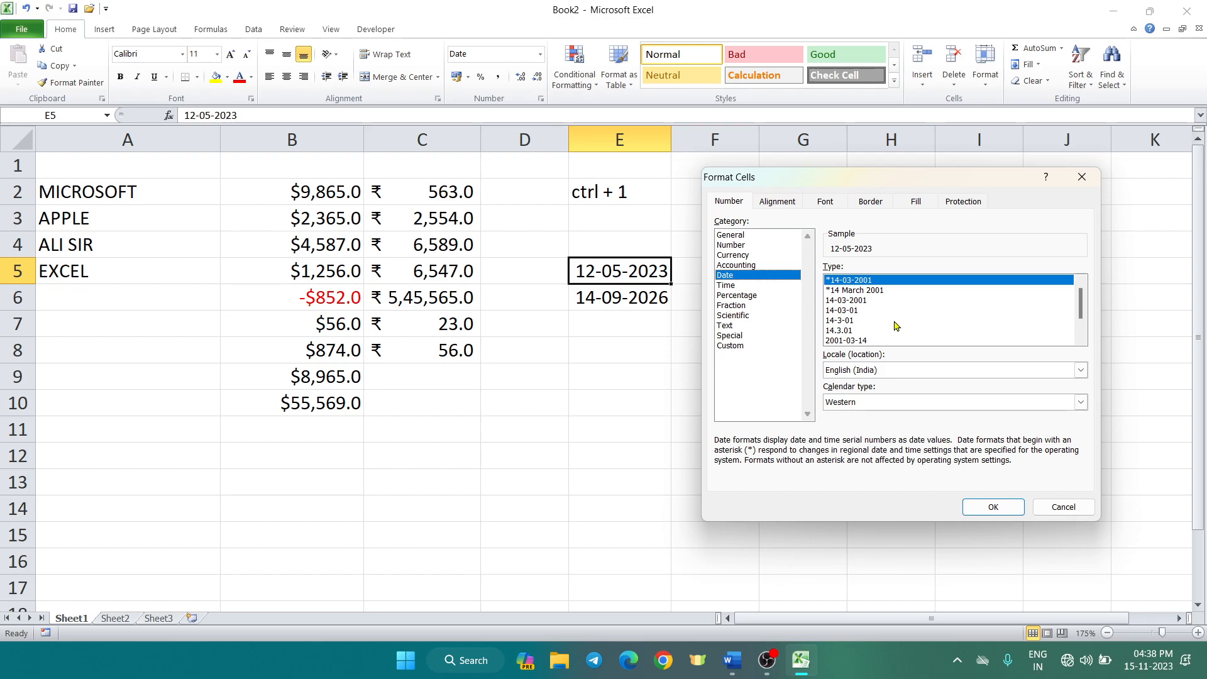
left_click(876, 291)
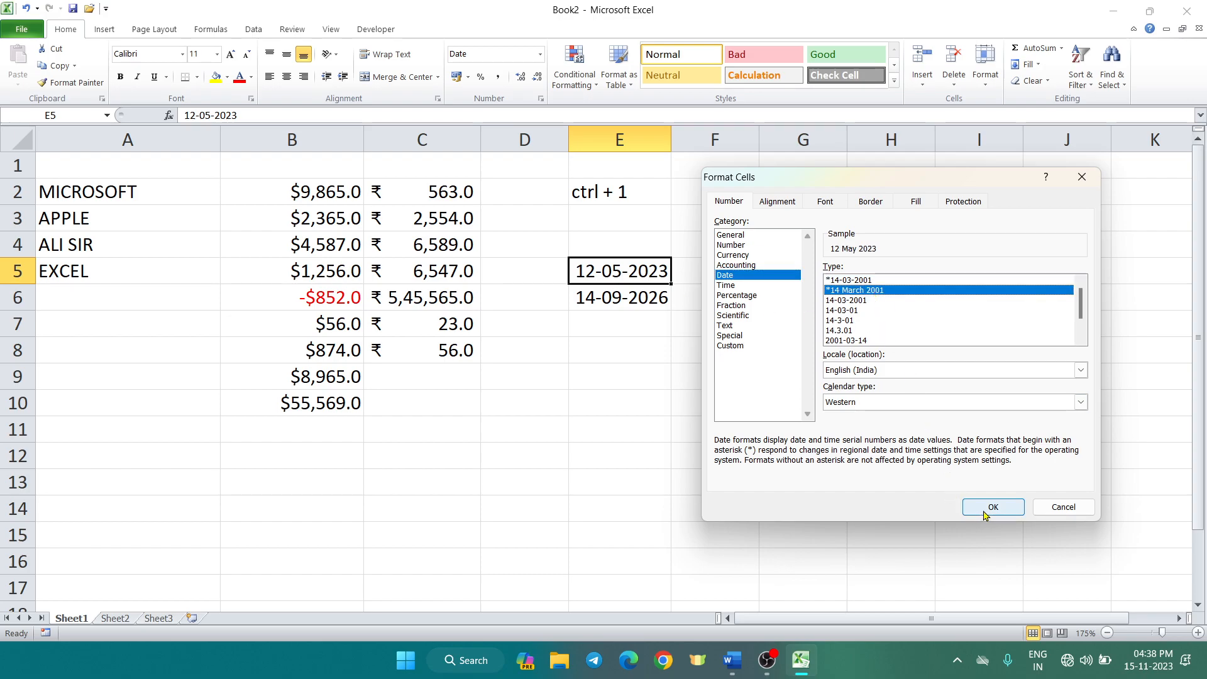
left_click(993, 508)
left_click(582, 377)
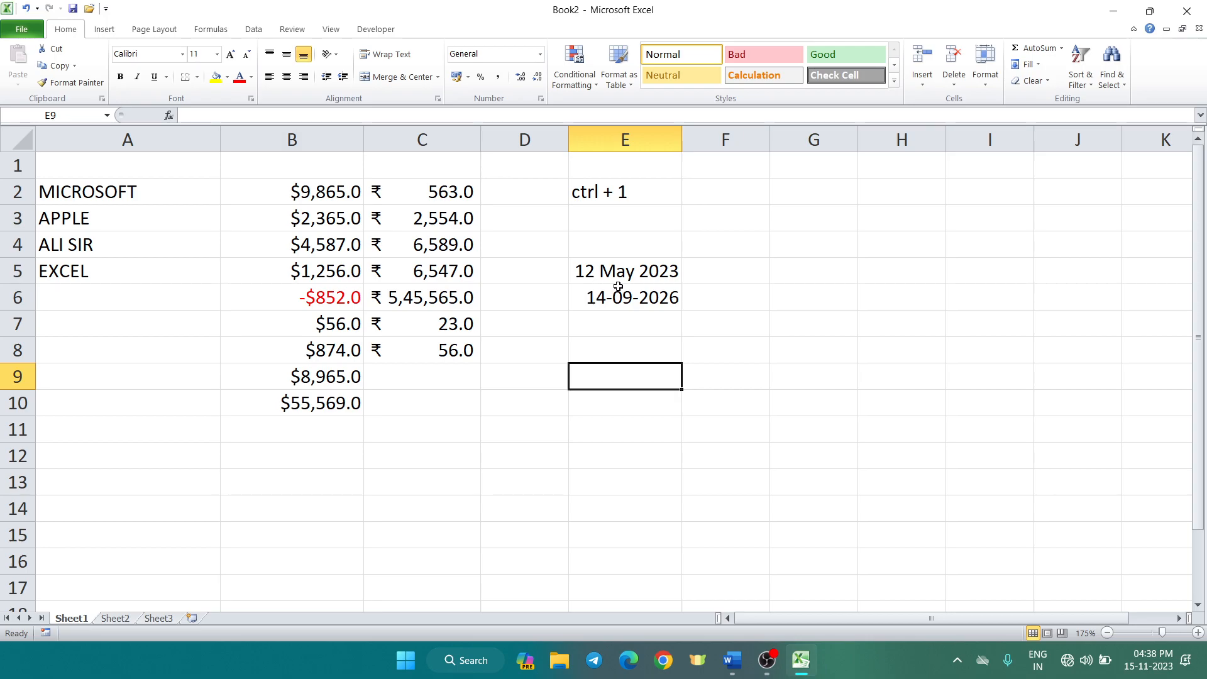
Apply the 2001-03-14 date type to E6 so it shows 2026-09-14
left_click(655, 292)
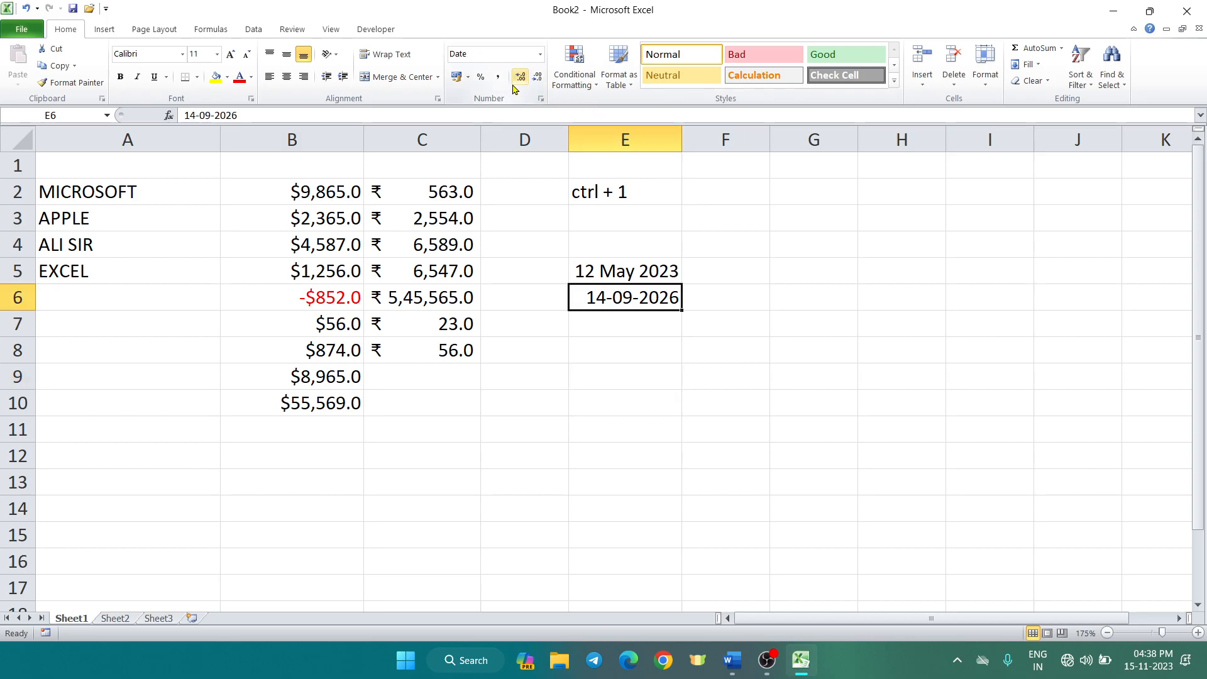
key("ctrl+1")
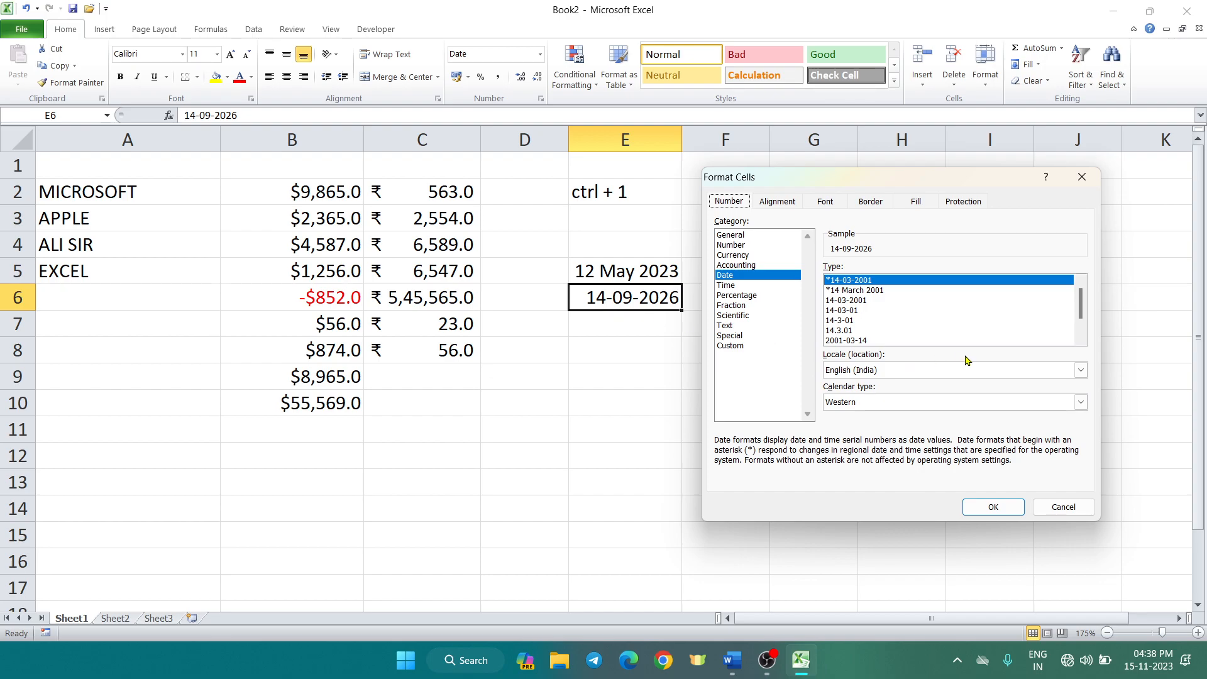
left_click(859, 340)
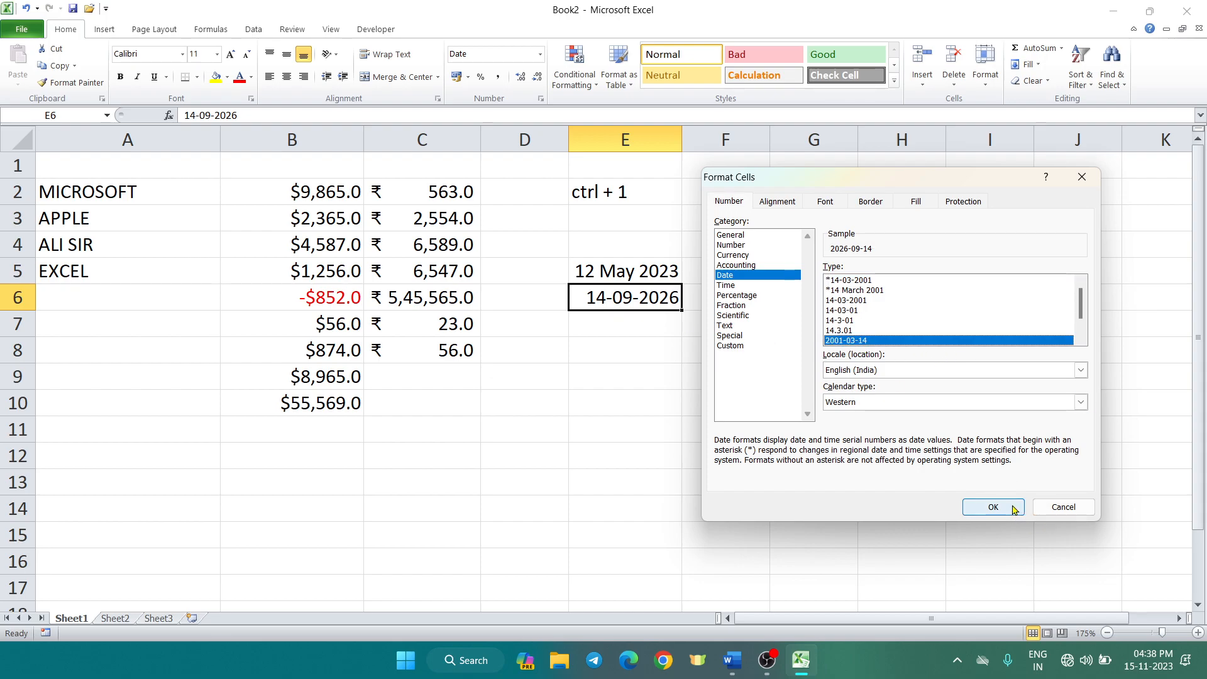
left_click(994, 505)
left_click(843, 448)
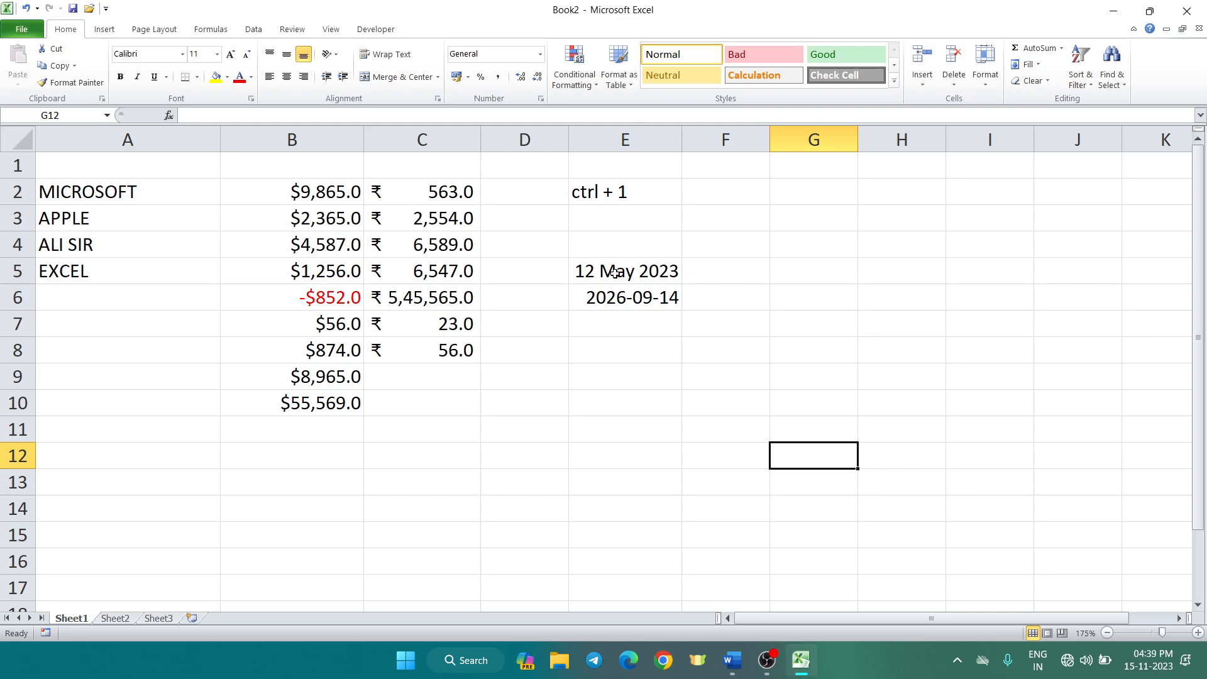
Type 5:12 into G5 and 11:58 into G6
left_click(828, 273)
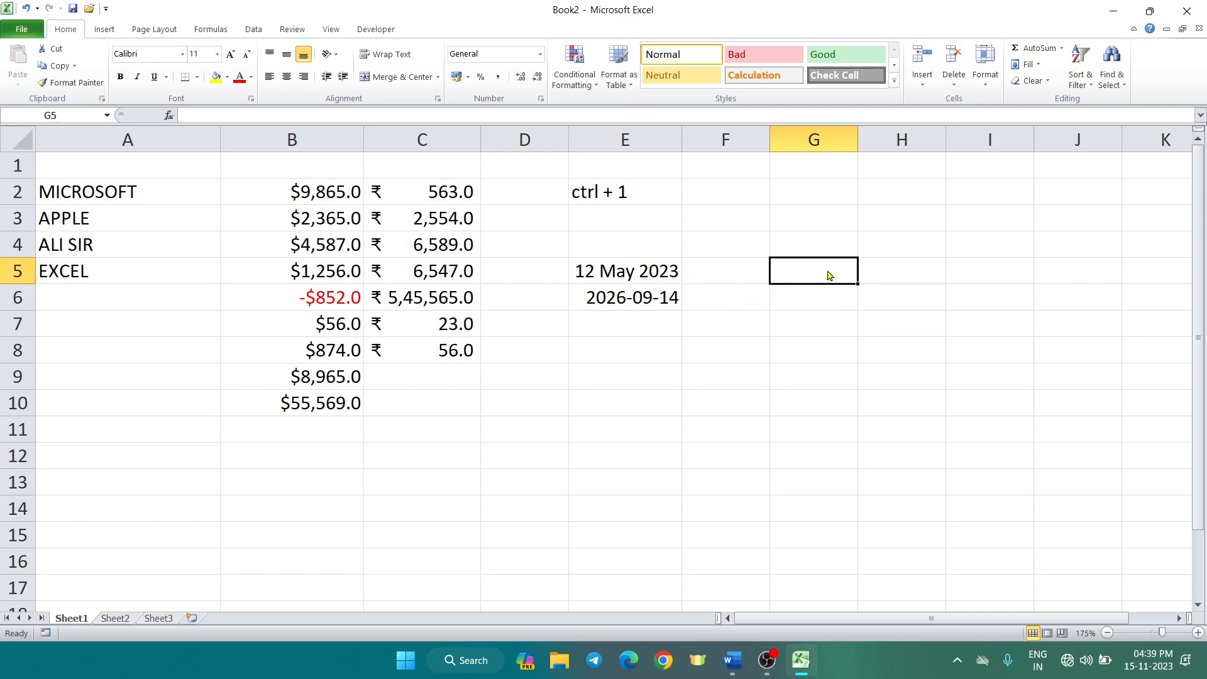
type("5")
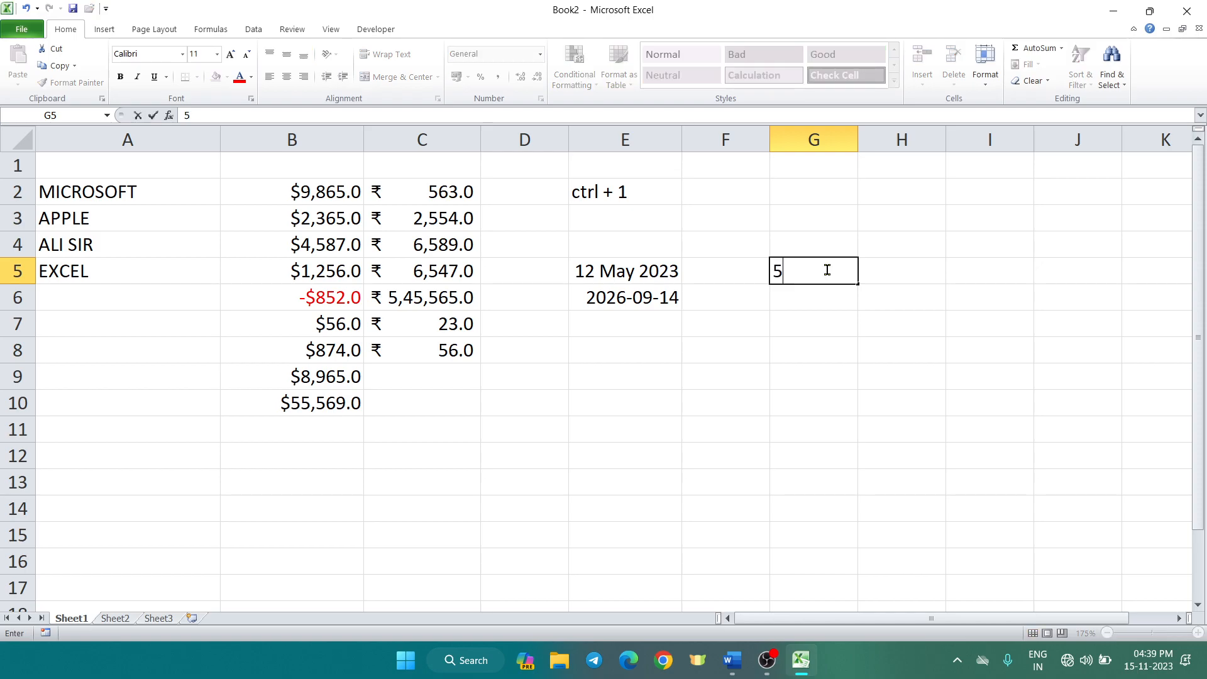
type(":12")
key("Return")
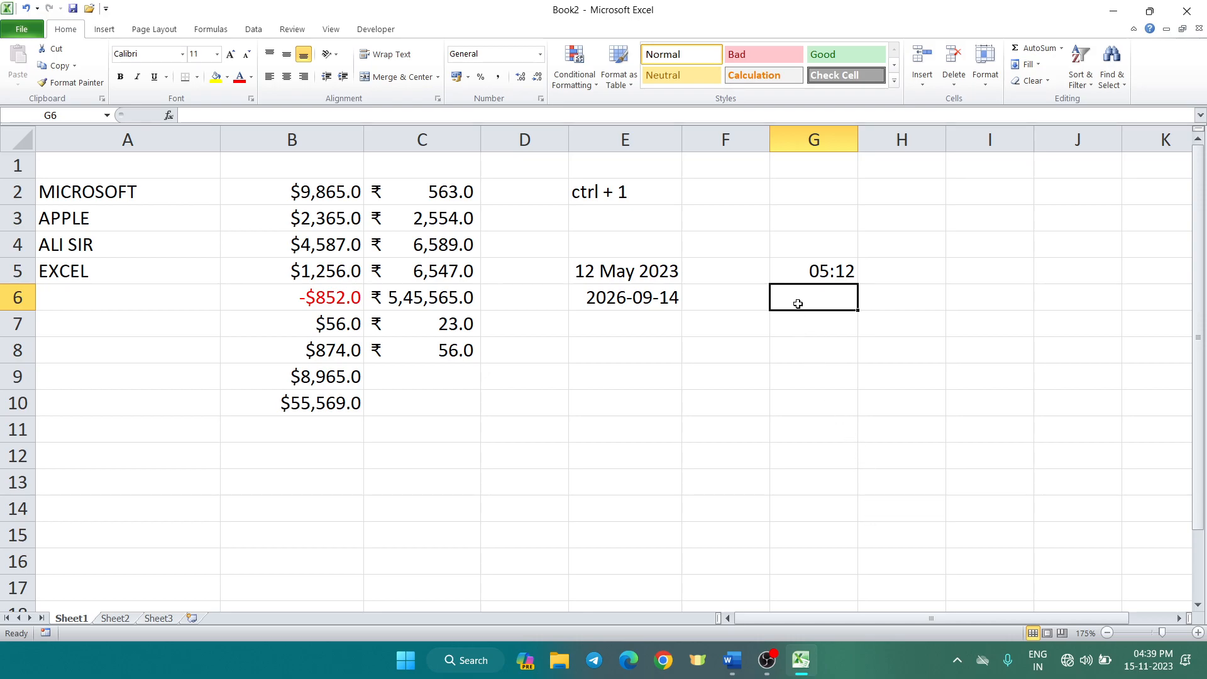
type("11")
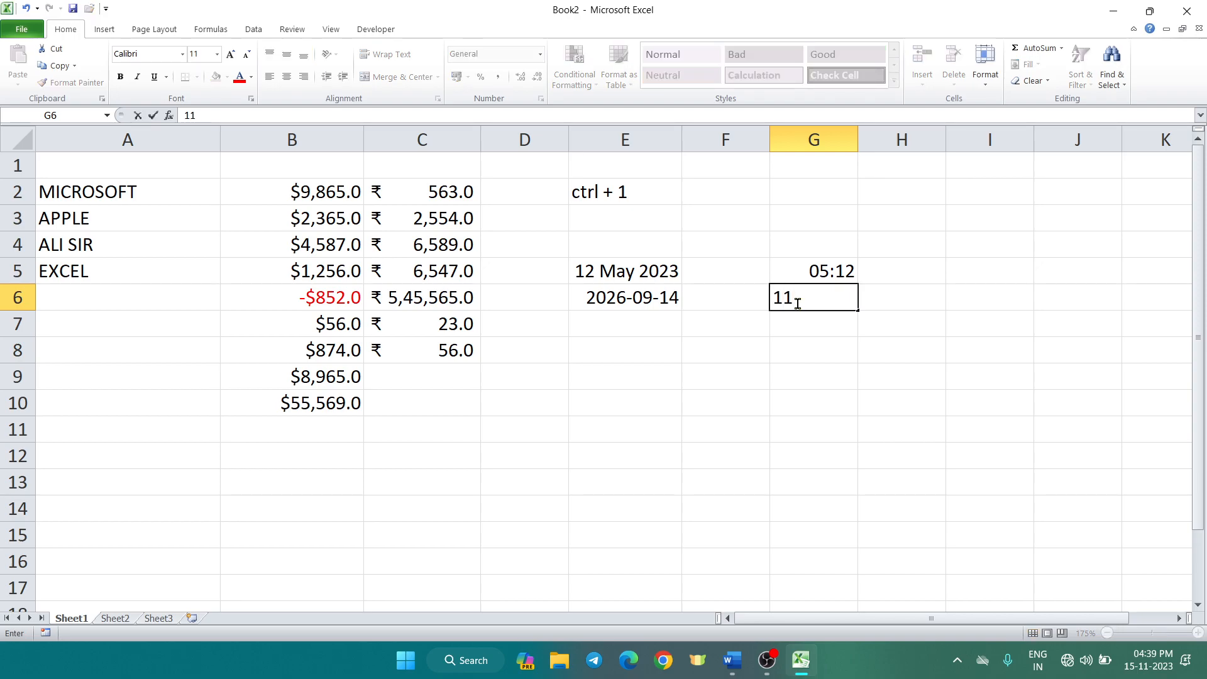
type(":58")
left_click(832, 385)
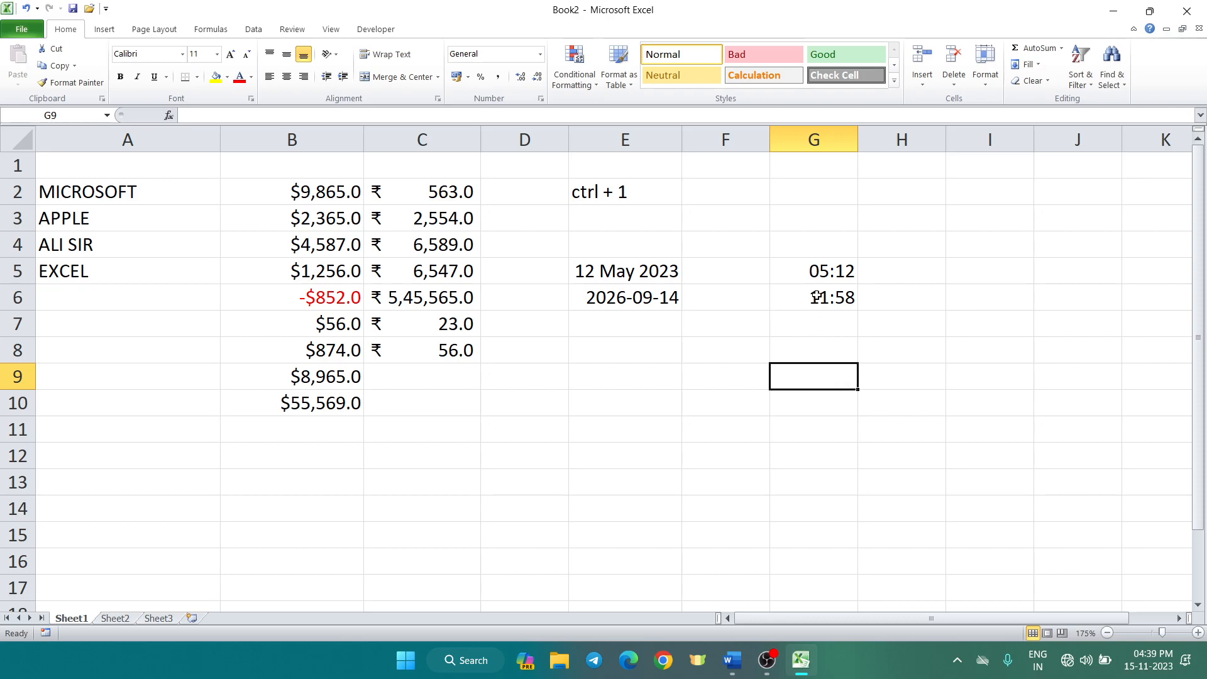
left_click(822, 271)
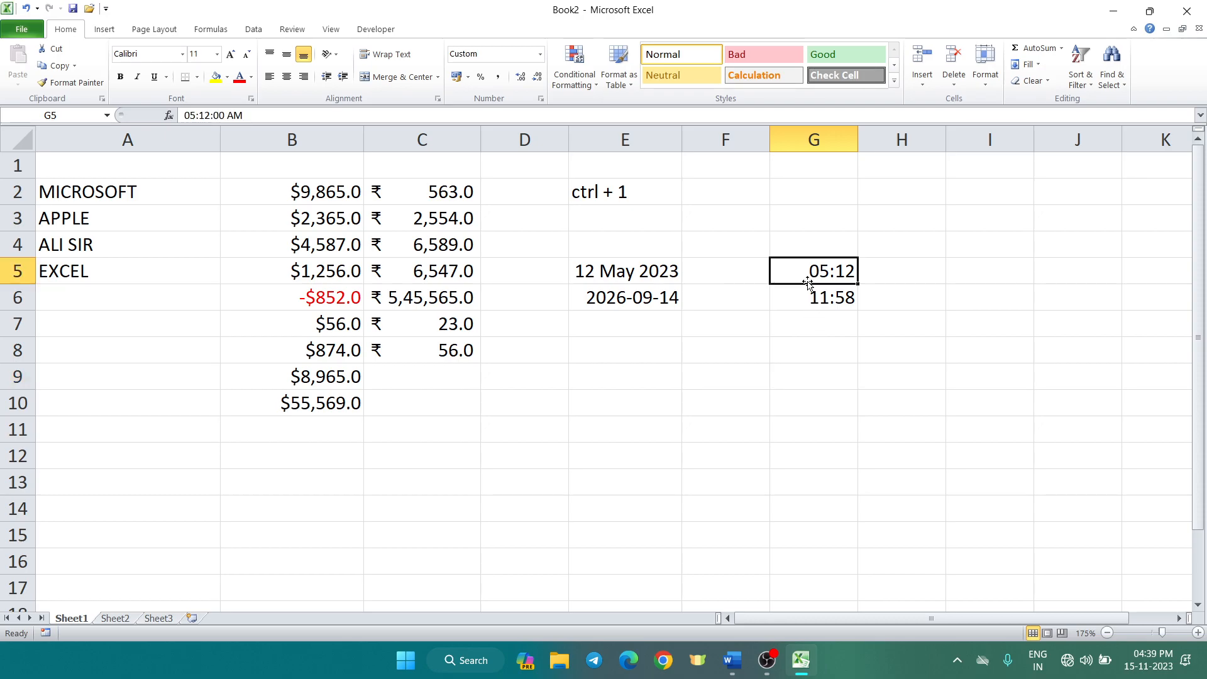
Give G5 the 01:30:55 PM time type so it displays 05:12:00 AM
key("ctrl+1")
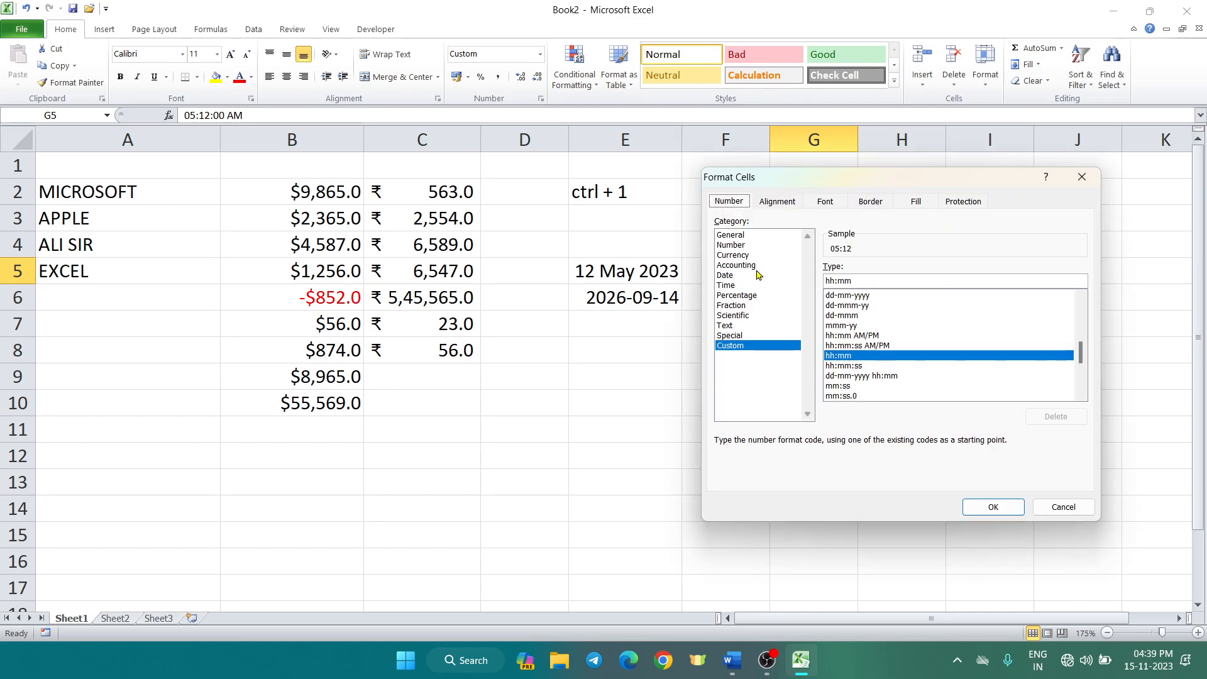
left_click(754, 286)
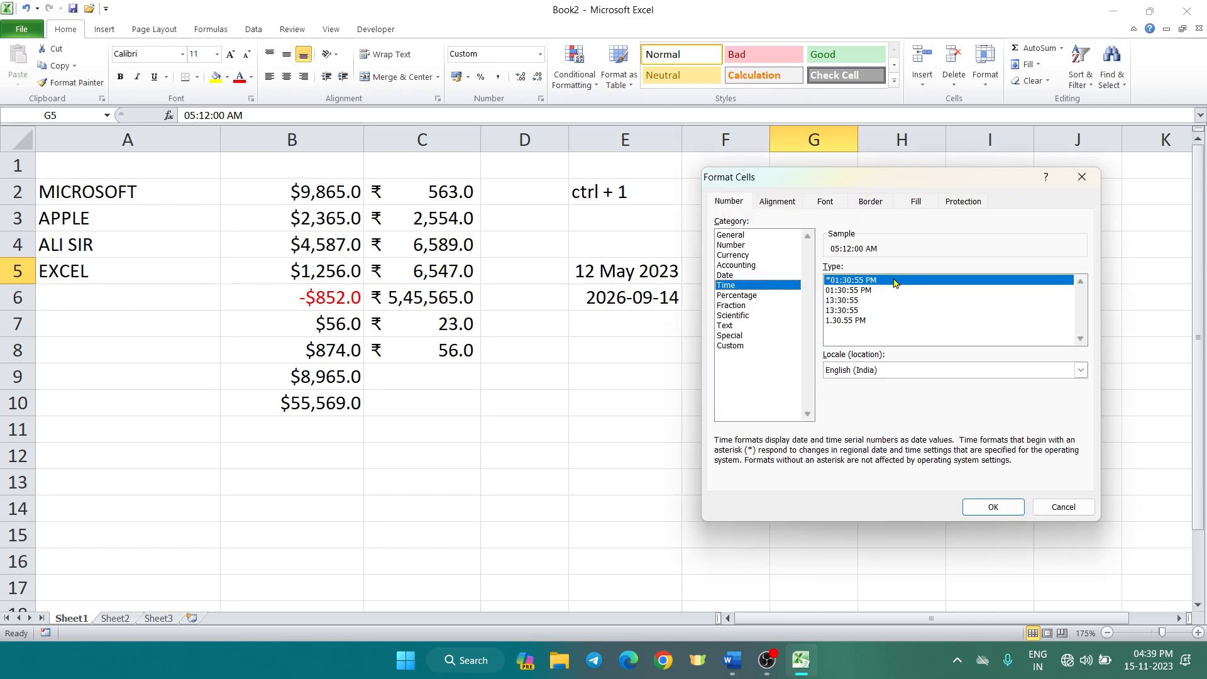
left_click_drag(898, 181, 503, 148)
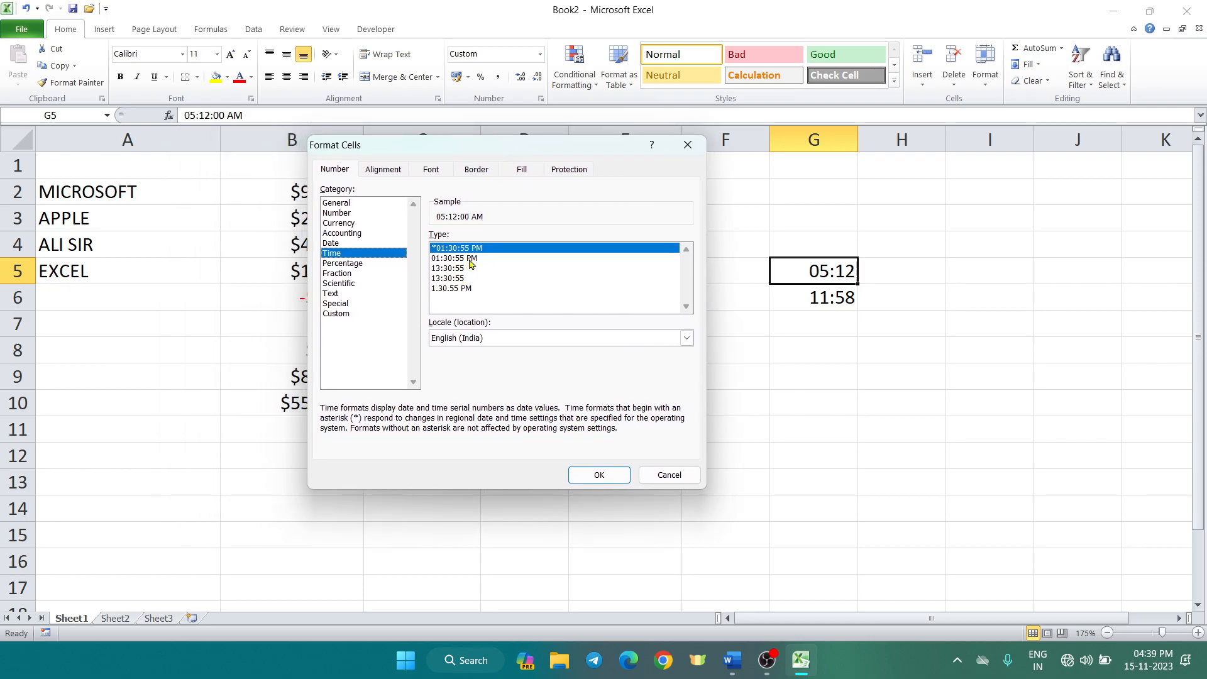
left_click(469, 259)
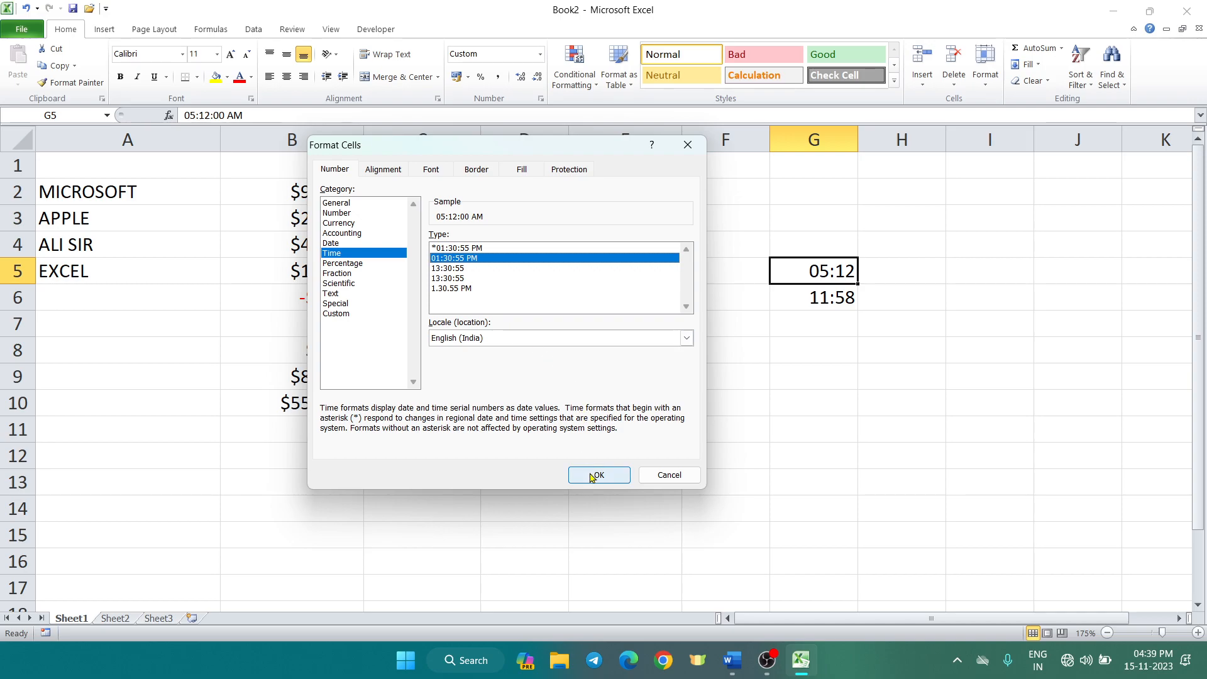
left_click(591, 478)
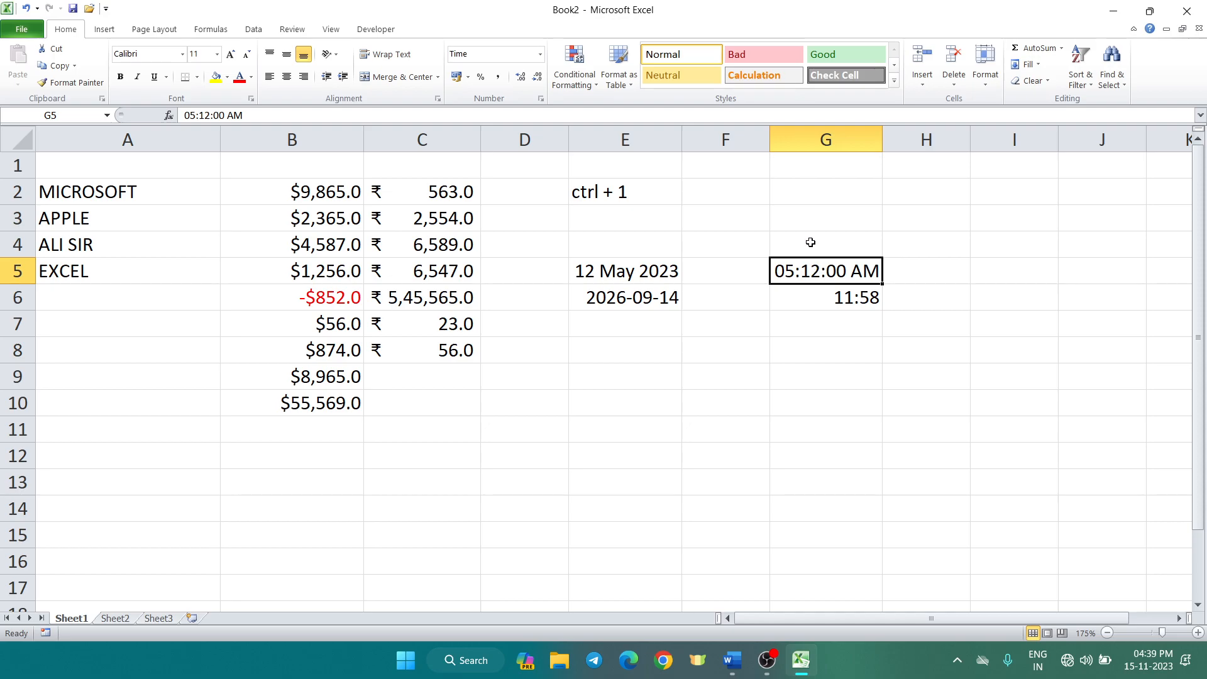
left_click(810, 242)
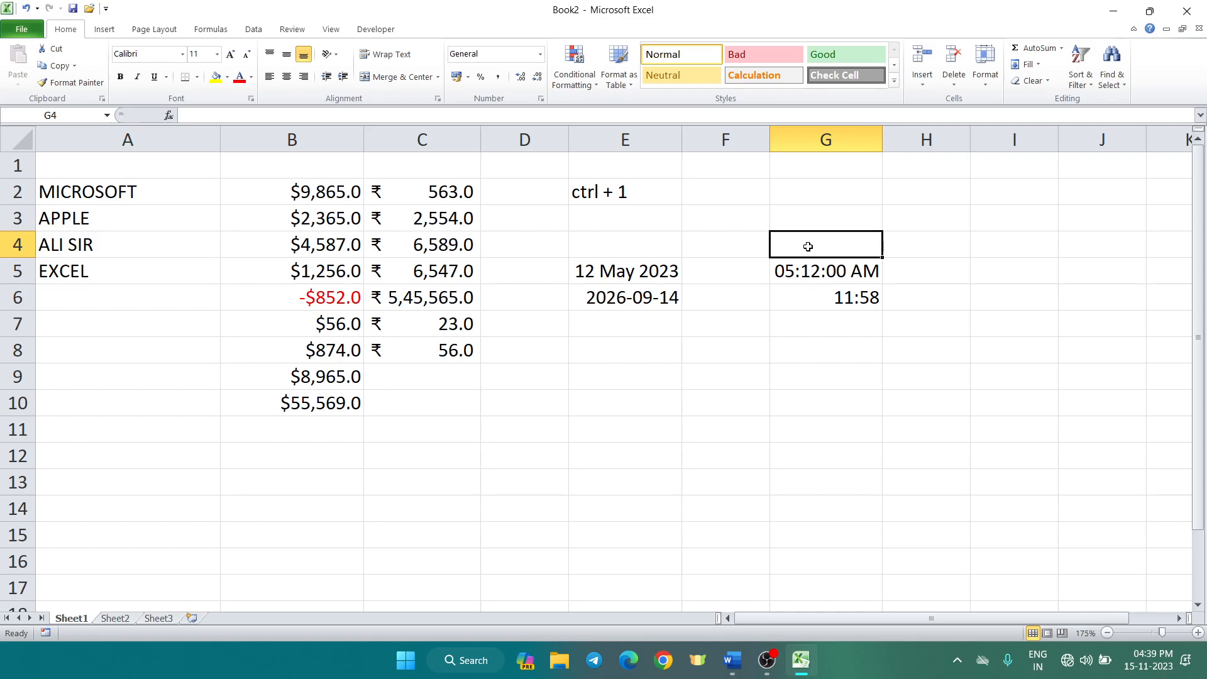
Enter the time 17:12 in G4
type("17")
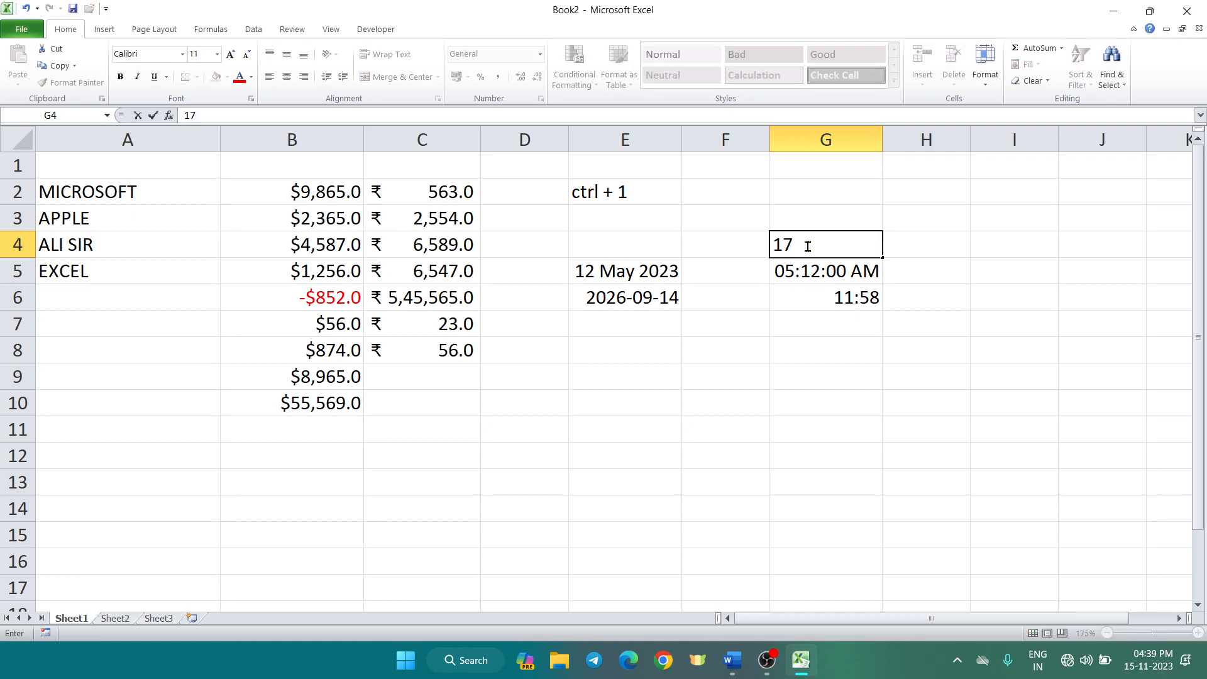
type(":")
type("12")
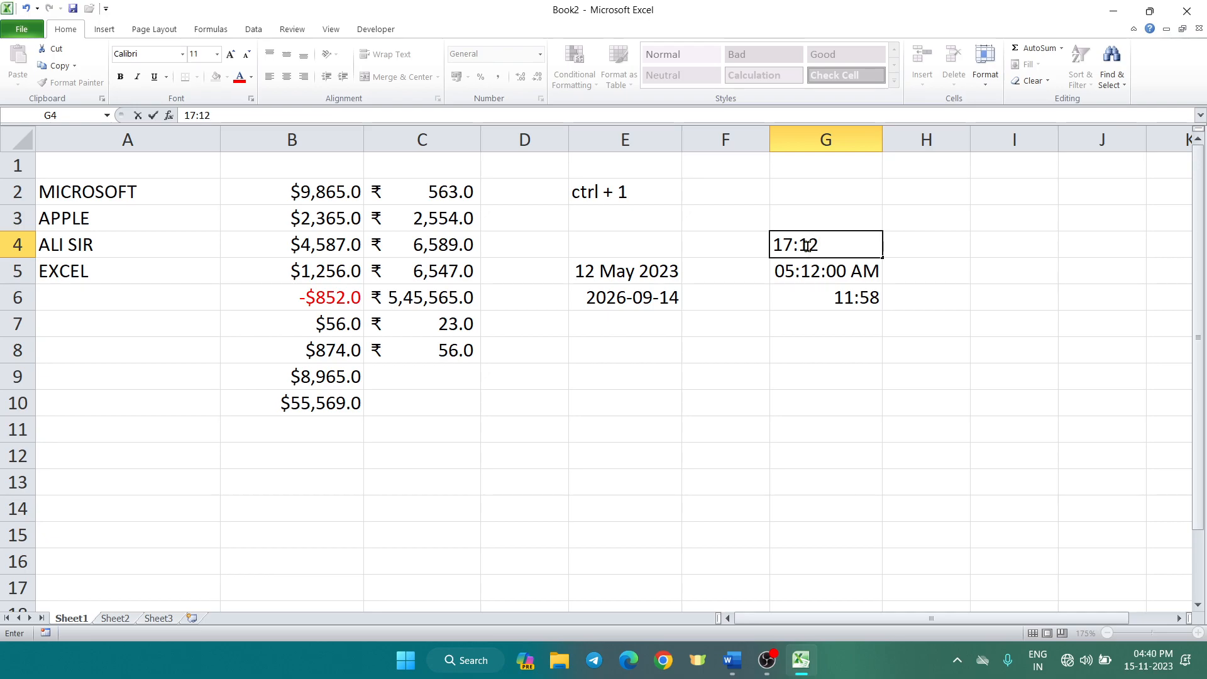
key("Return")
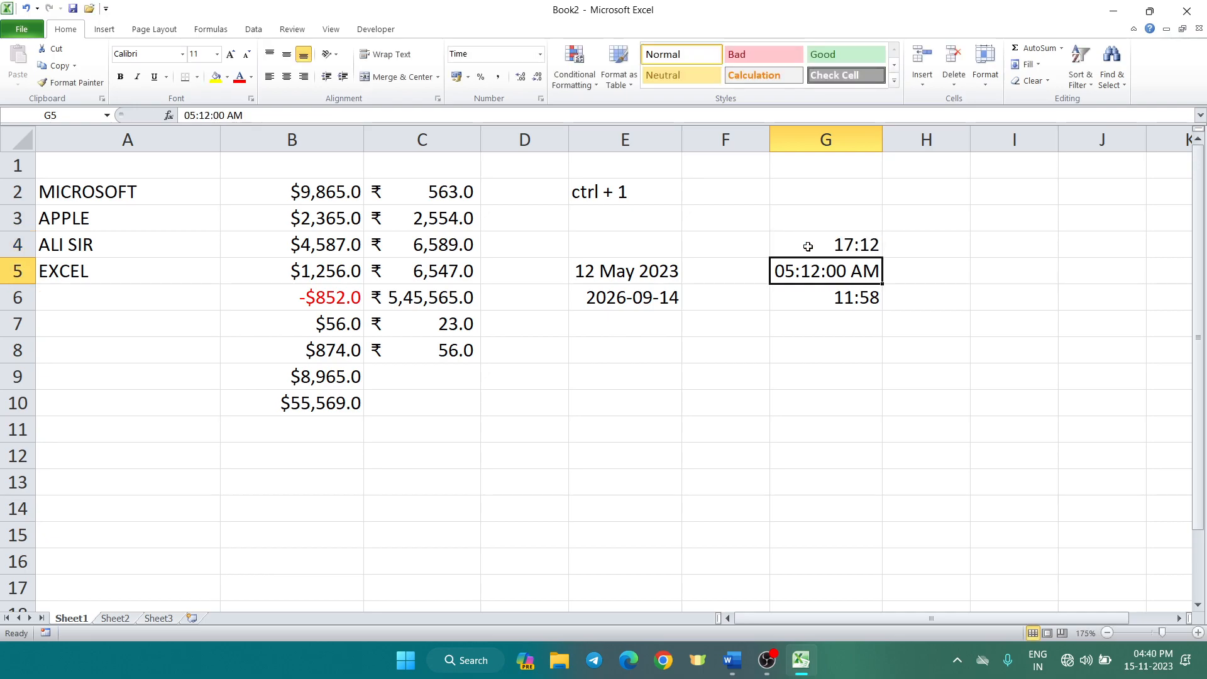
Format G4 with the 01:30:55 PM time type so it reads 05:12:00 PM
left_click(808, 247)
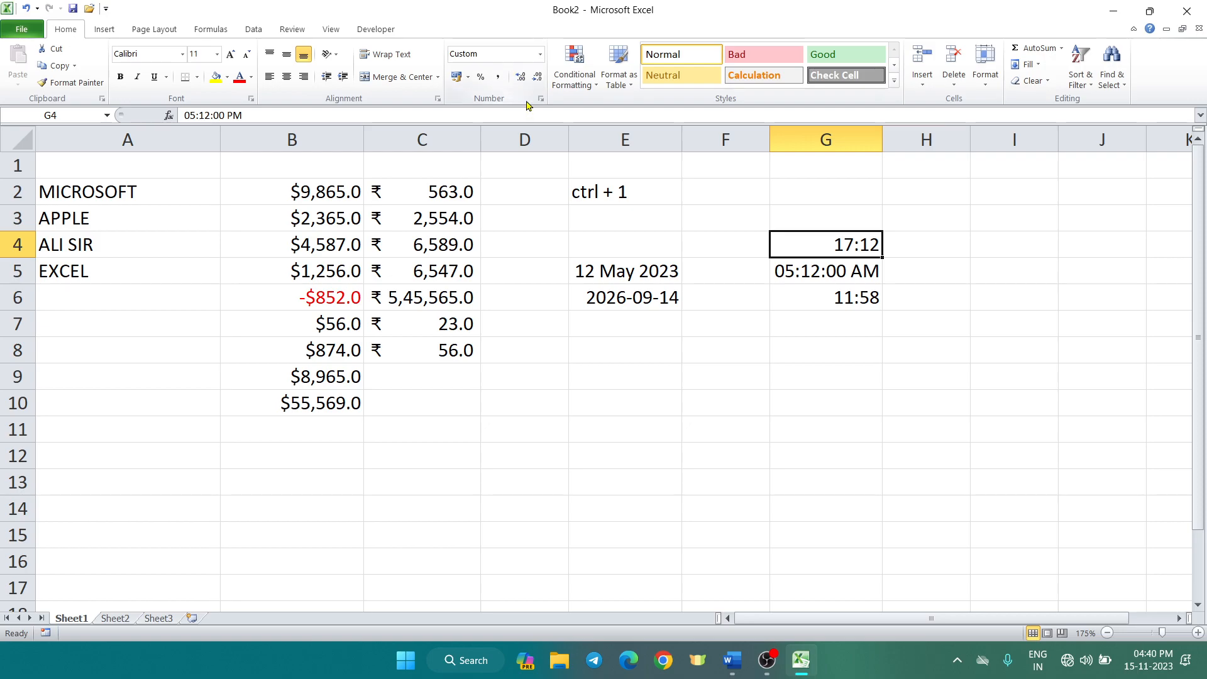
key("ctrl+1")
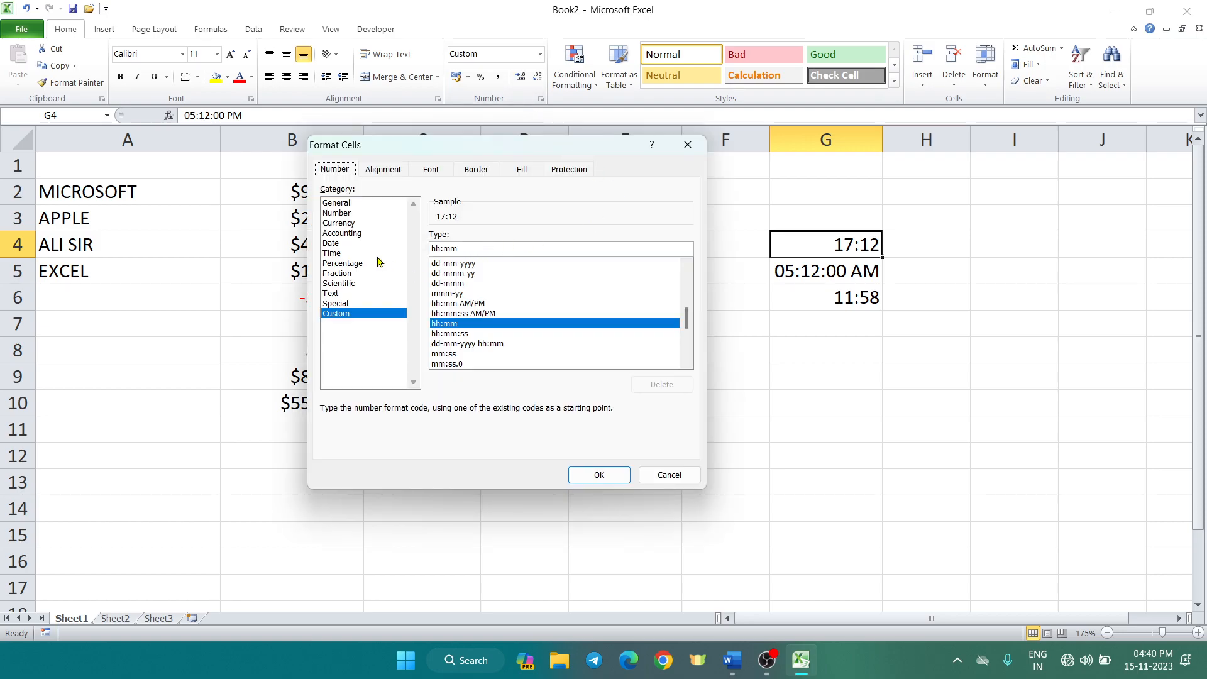
left_click(371, 254)
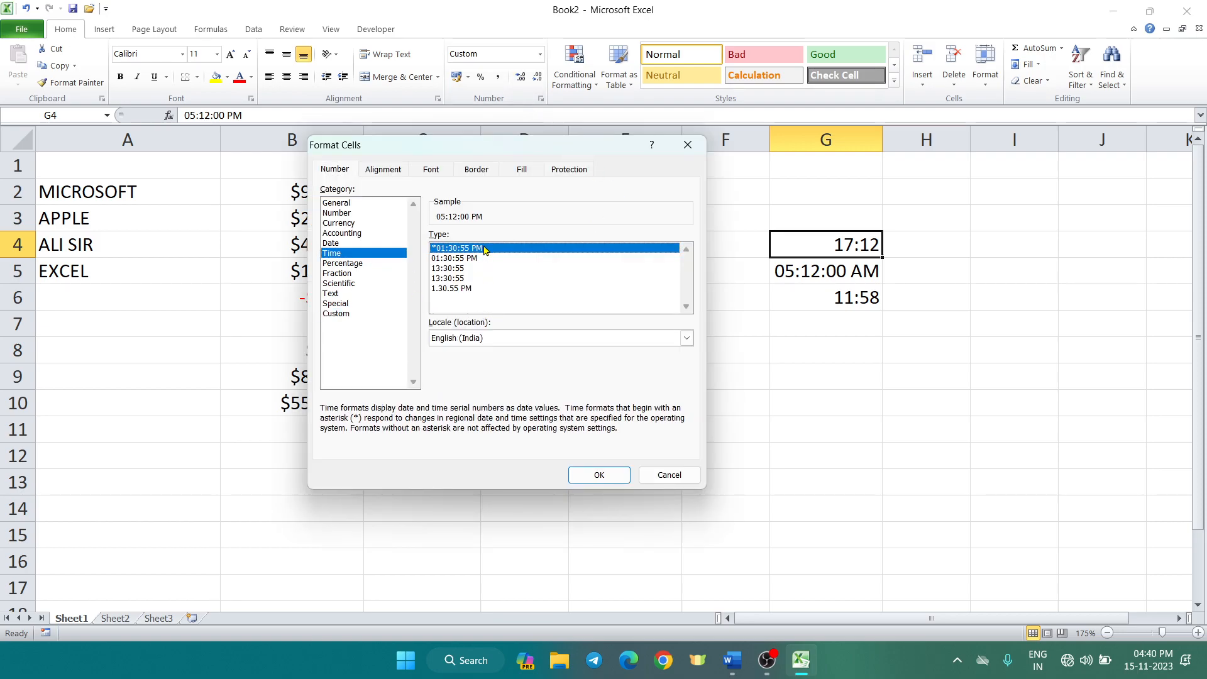
left_click(607, 477)
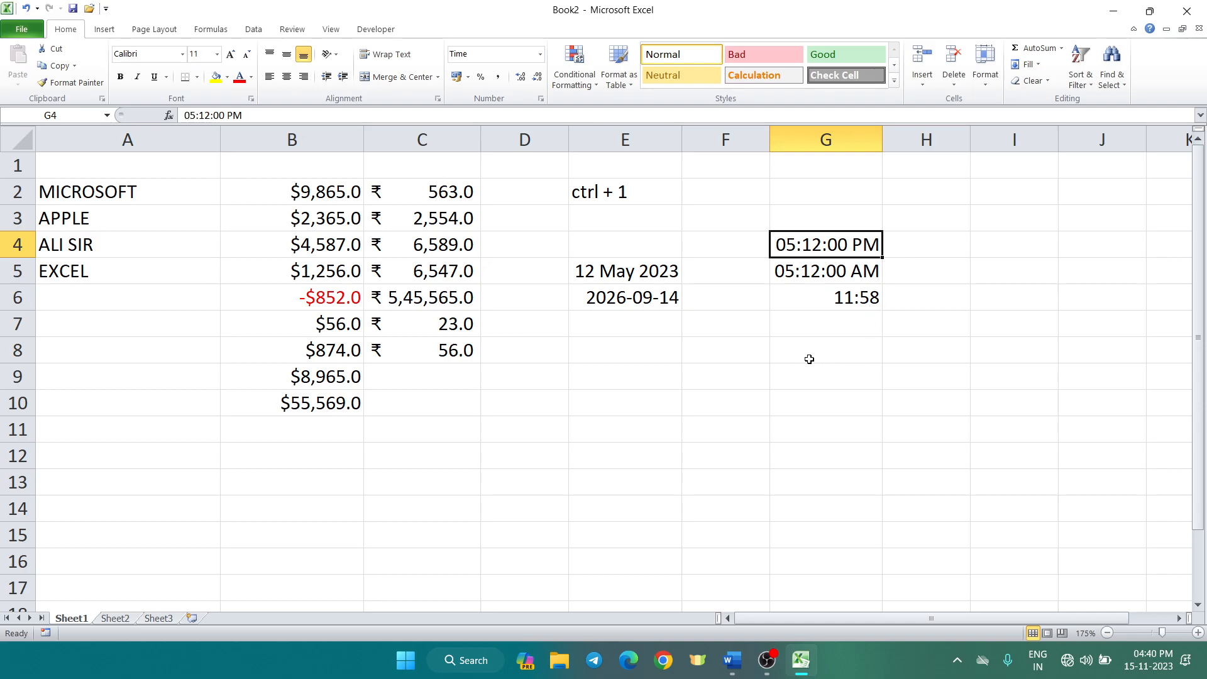
left_click(828, 298)
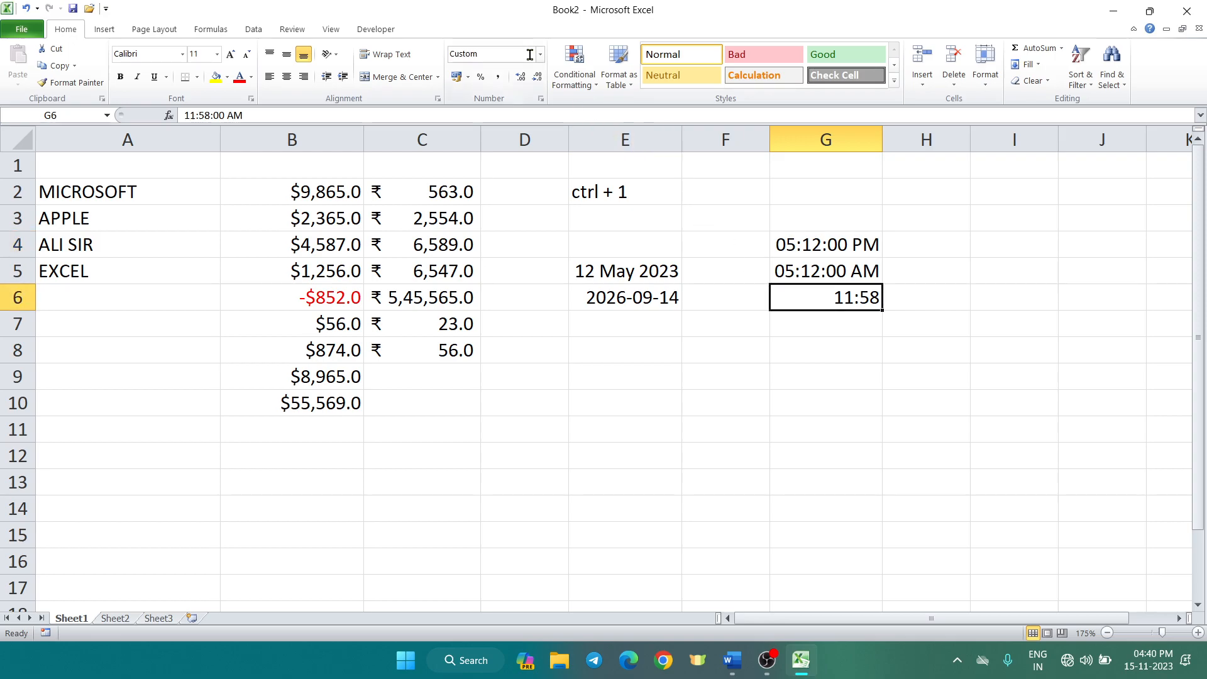
Apply the dotted 1.30.55 PM time type to G6, showing 11.58.00 AM
key("ctrl+1")
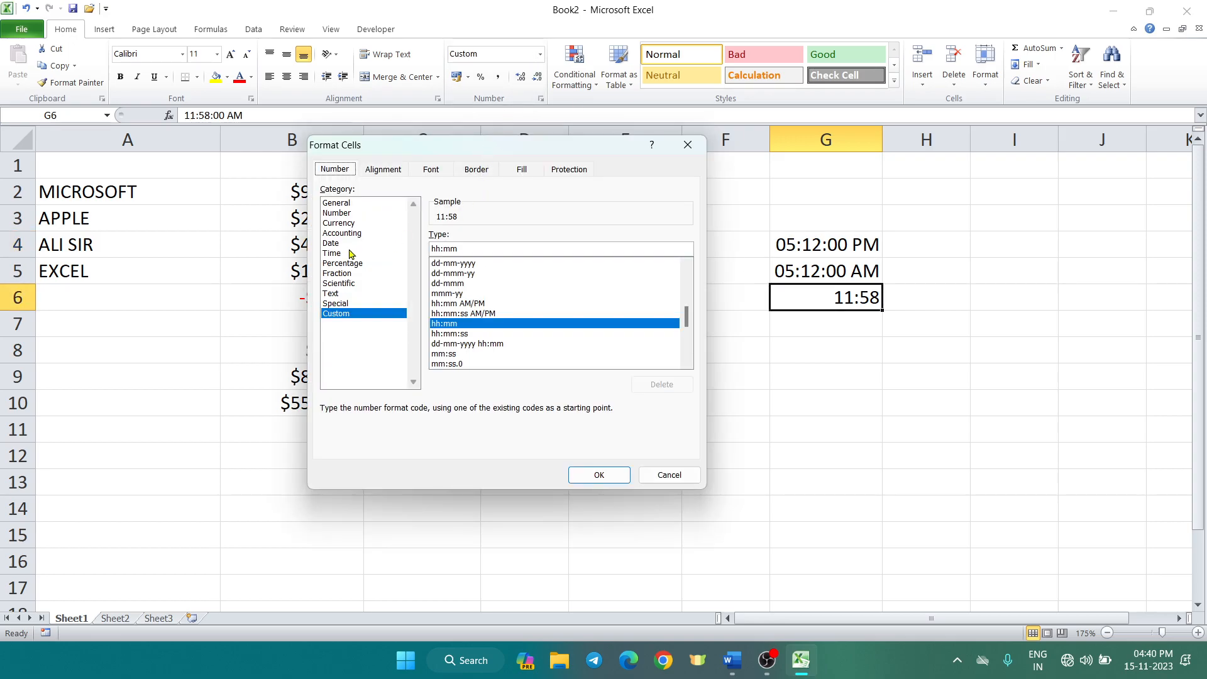
left_click(351, 254)
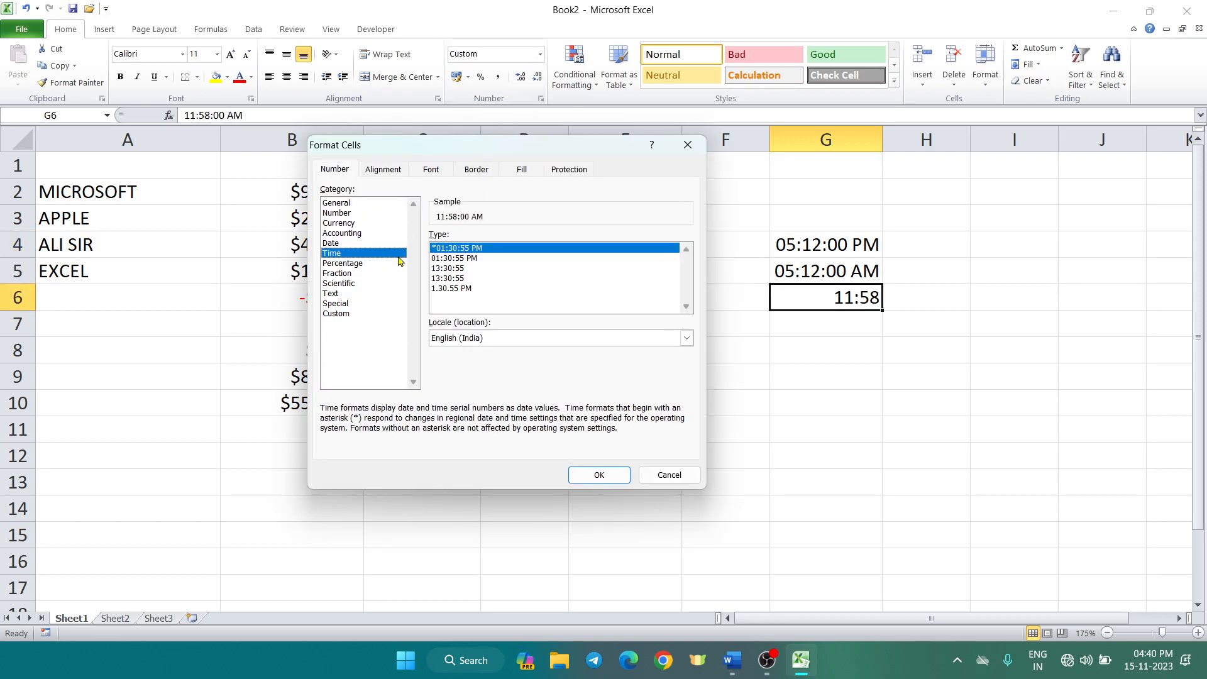
left_click(443, 289)
left_click(599, 476)
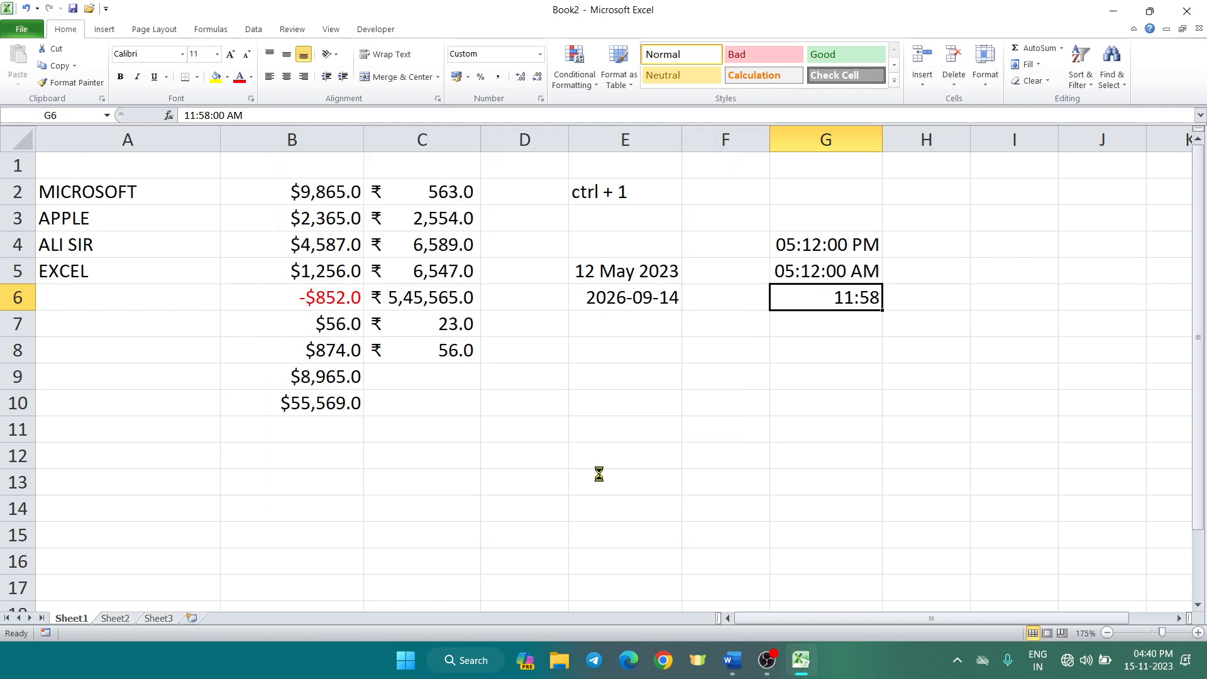
left_click(805, 382)
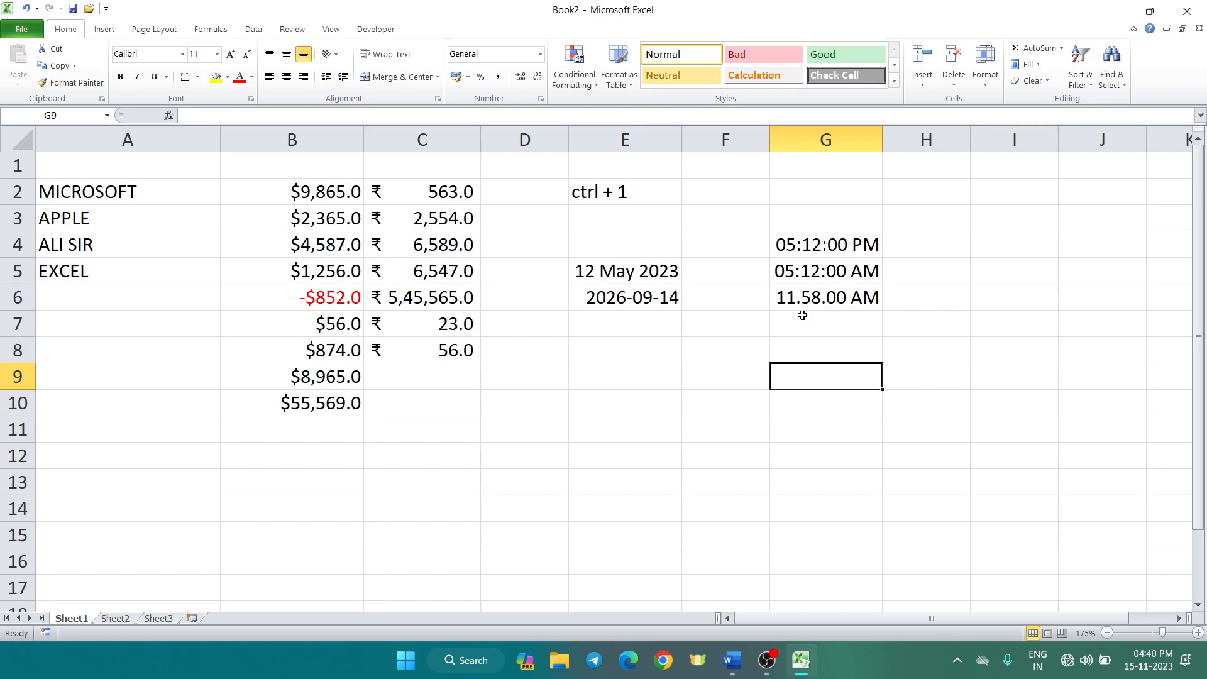
Check the stored times in G5, G4 and G6
left_click(767, 274)
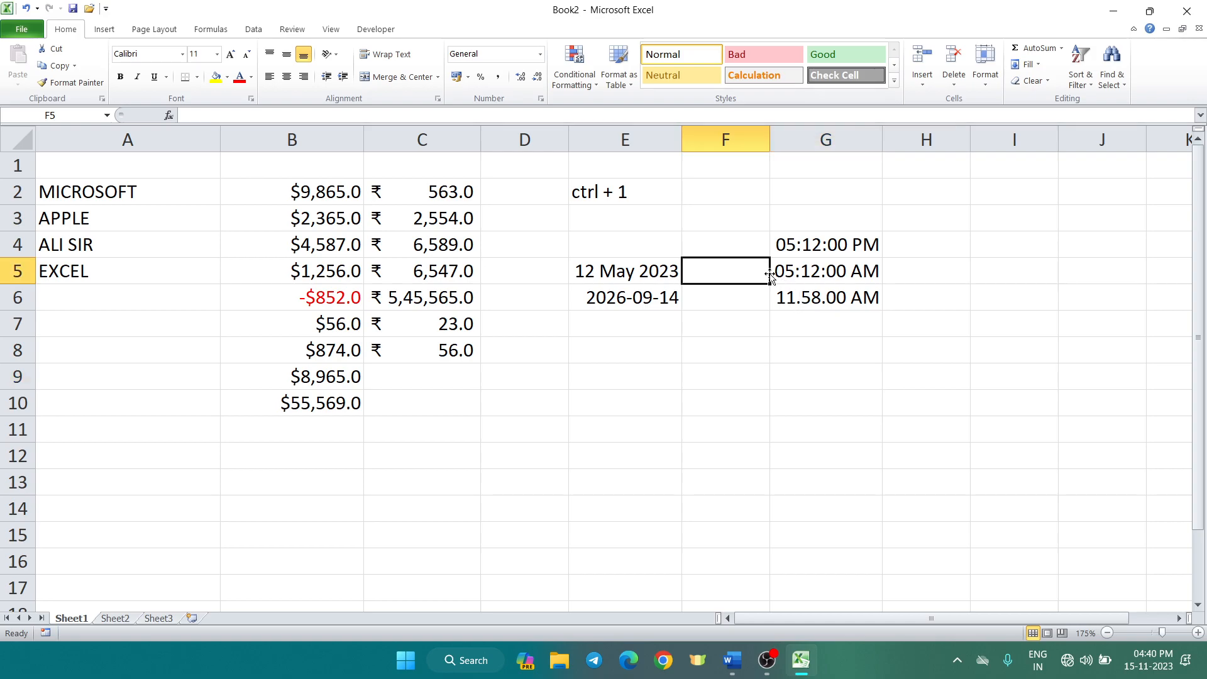
left_click(812, 277)
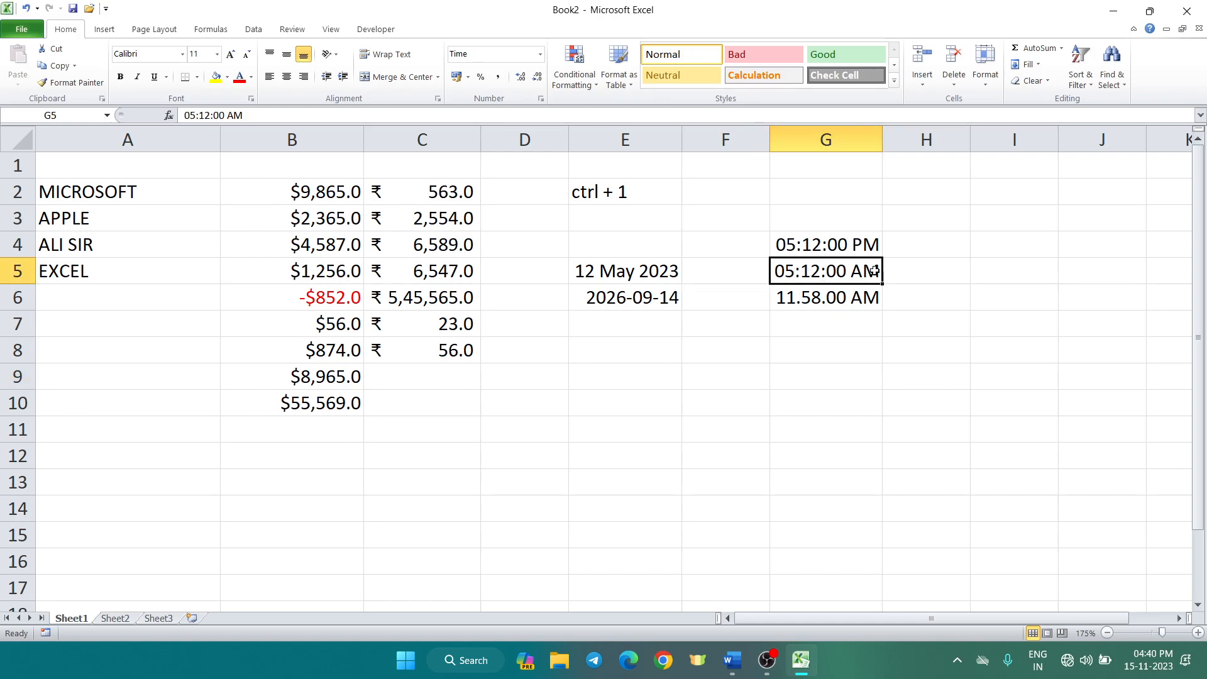
left_click(860, 251)
left_click(855, 296)
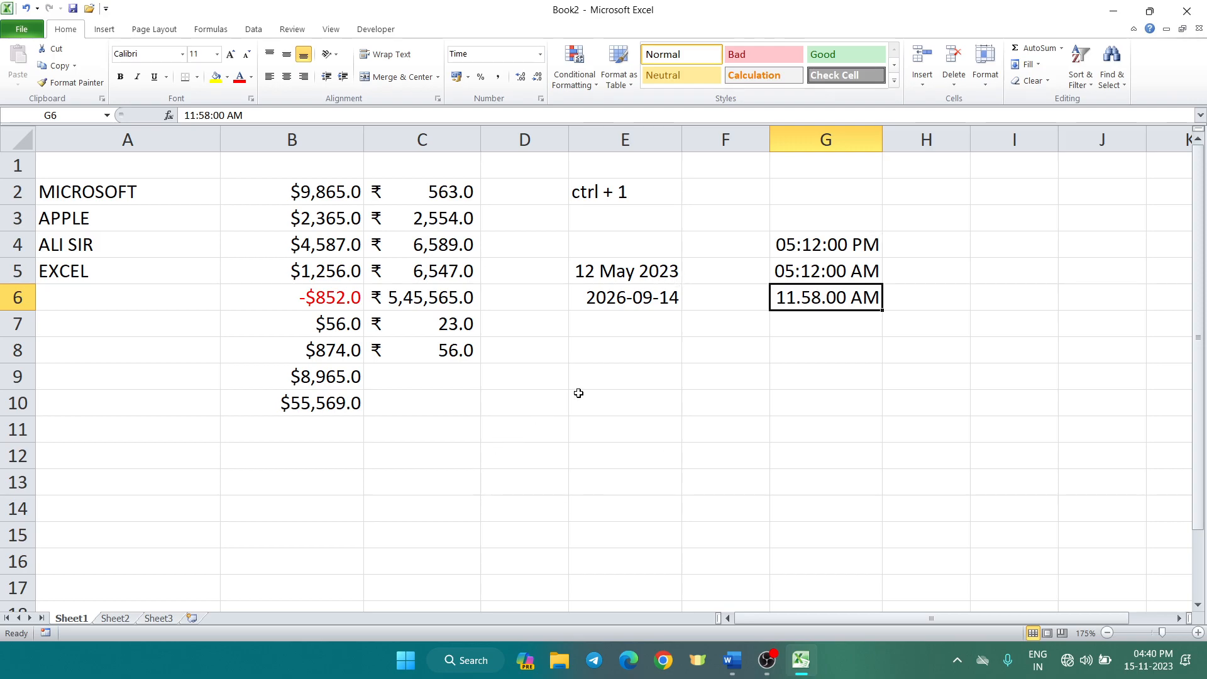
left_click_drag(576, 393, 591, 383)
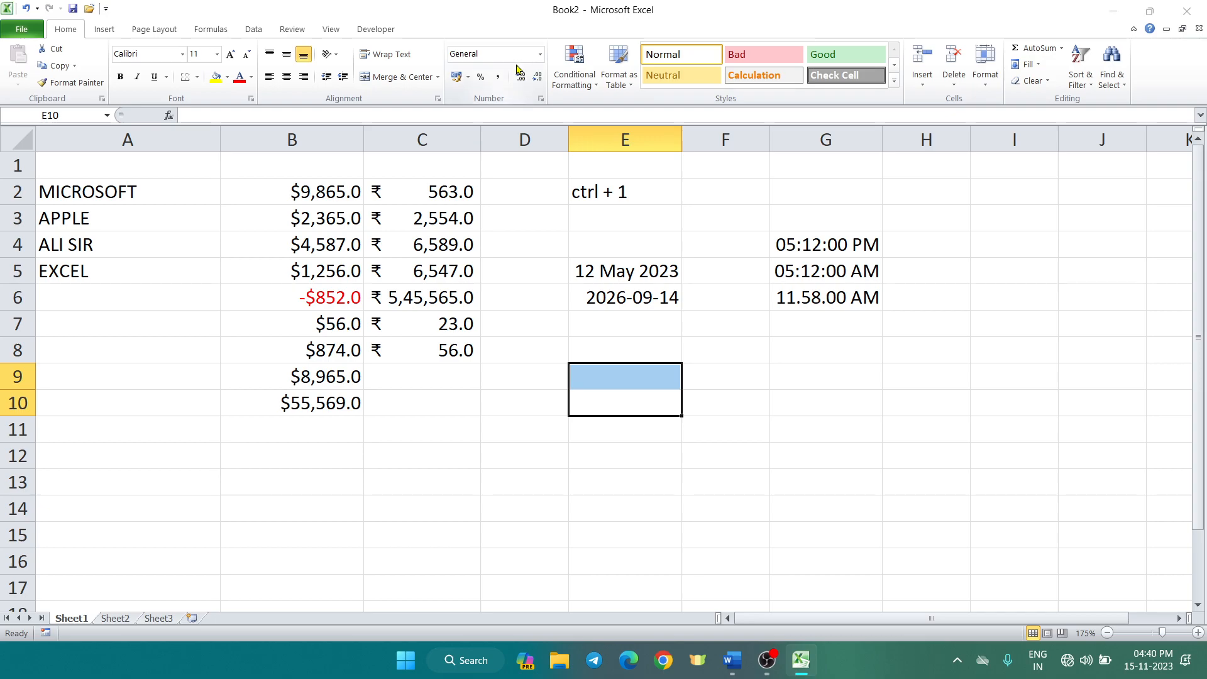
key("ctrl+1")
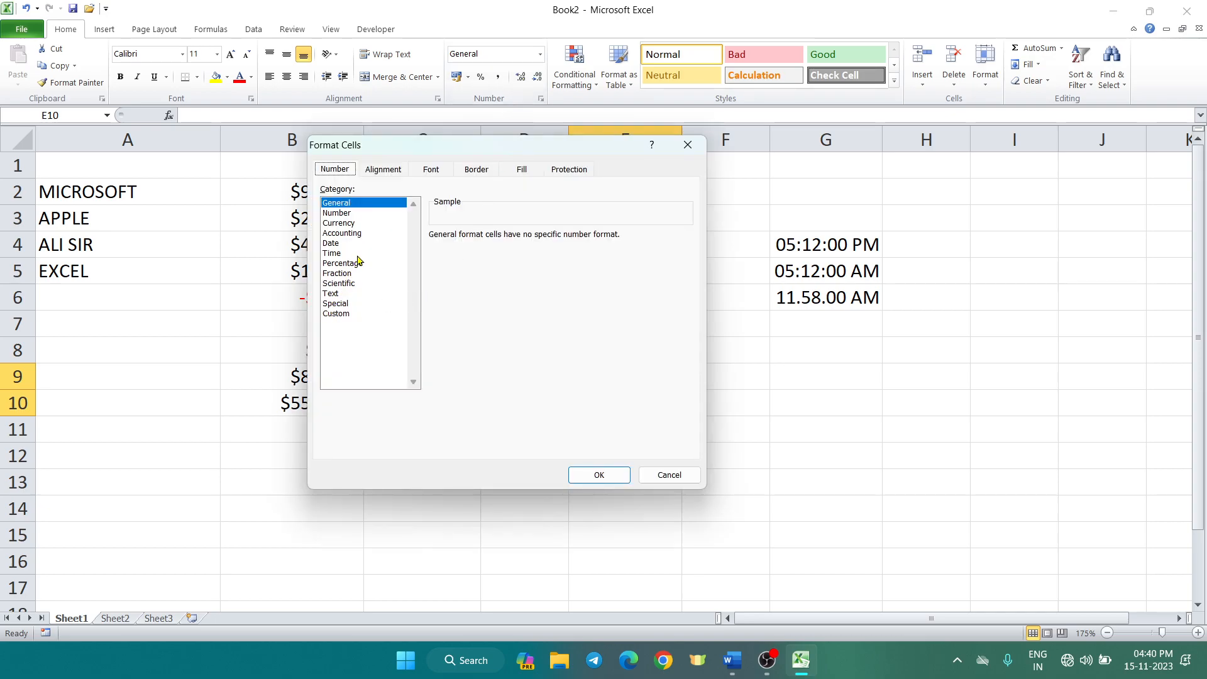
left_click(360, 264)
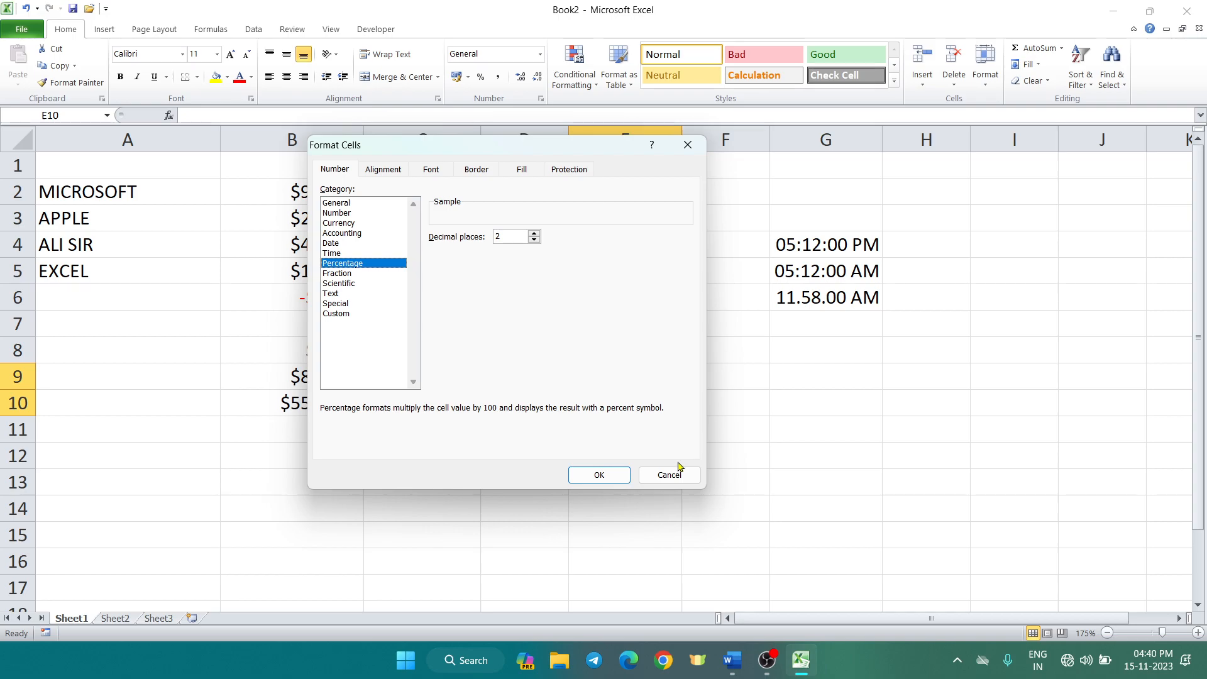
left_click(671, 475)
left_click(766, 356)
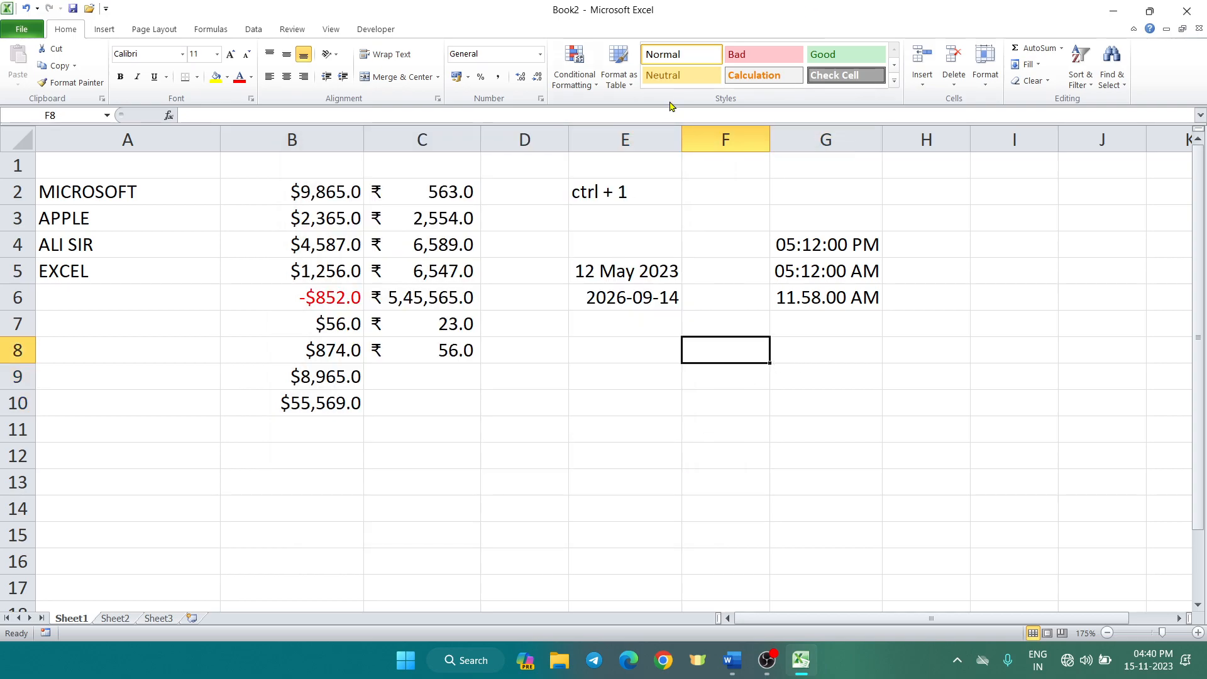
Format column F as Percentage with 0 decimal places
left_click(737, 137)
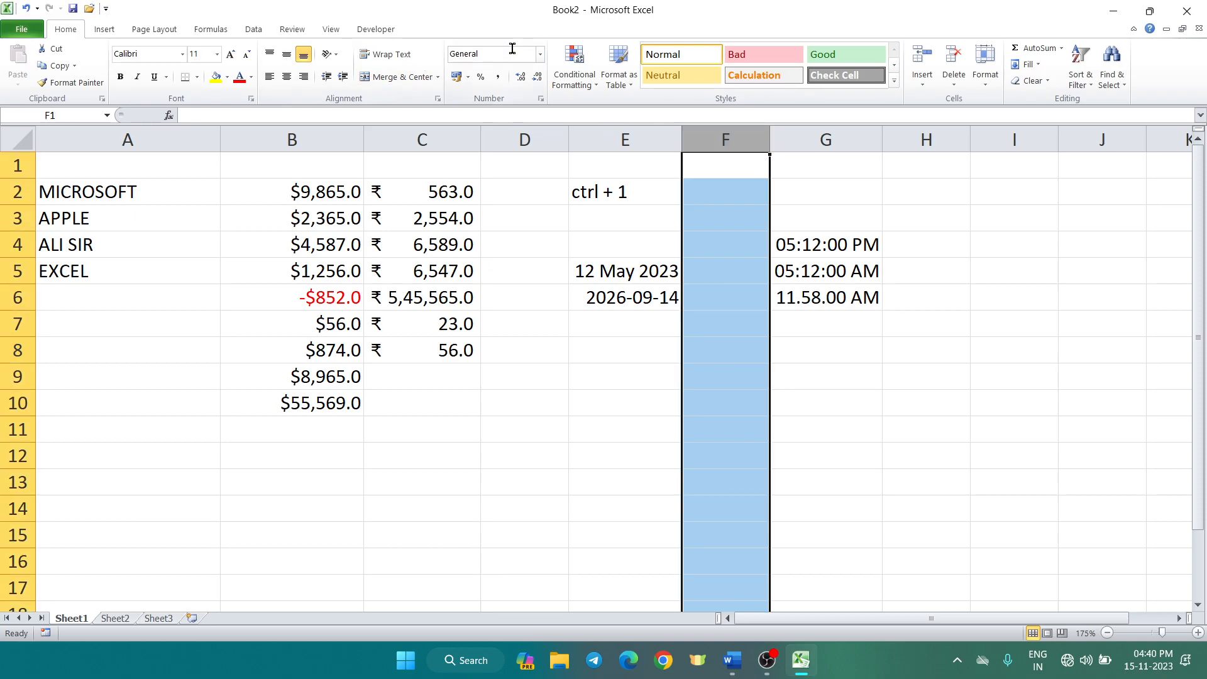
key("ctrl+1")
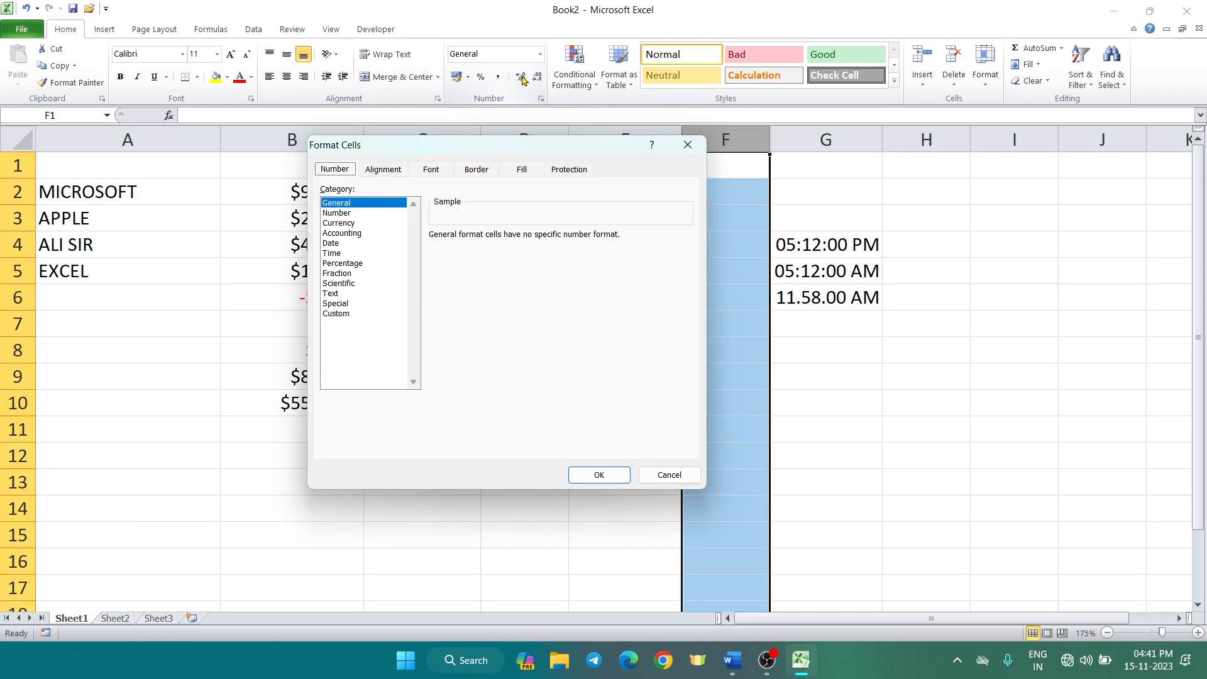
left_click(361, 264)
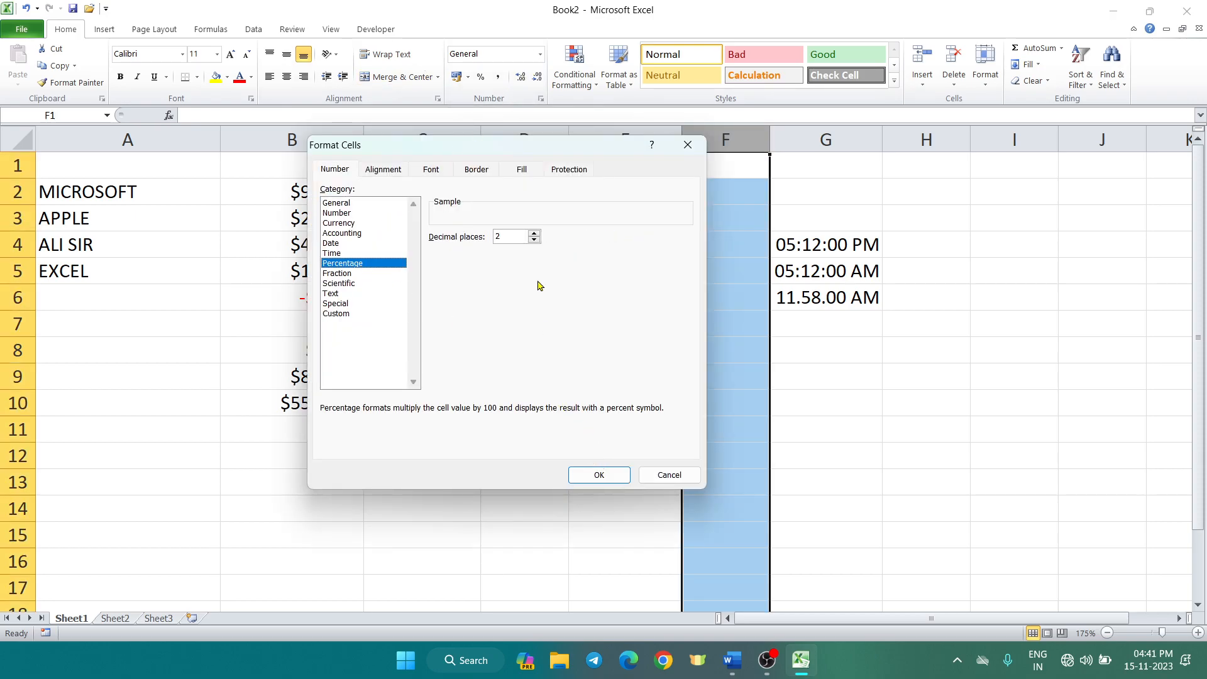
left_click(533, 240)
left_click(533, 240)
left_click(600, 475)
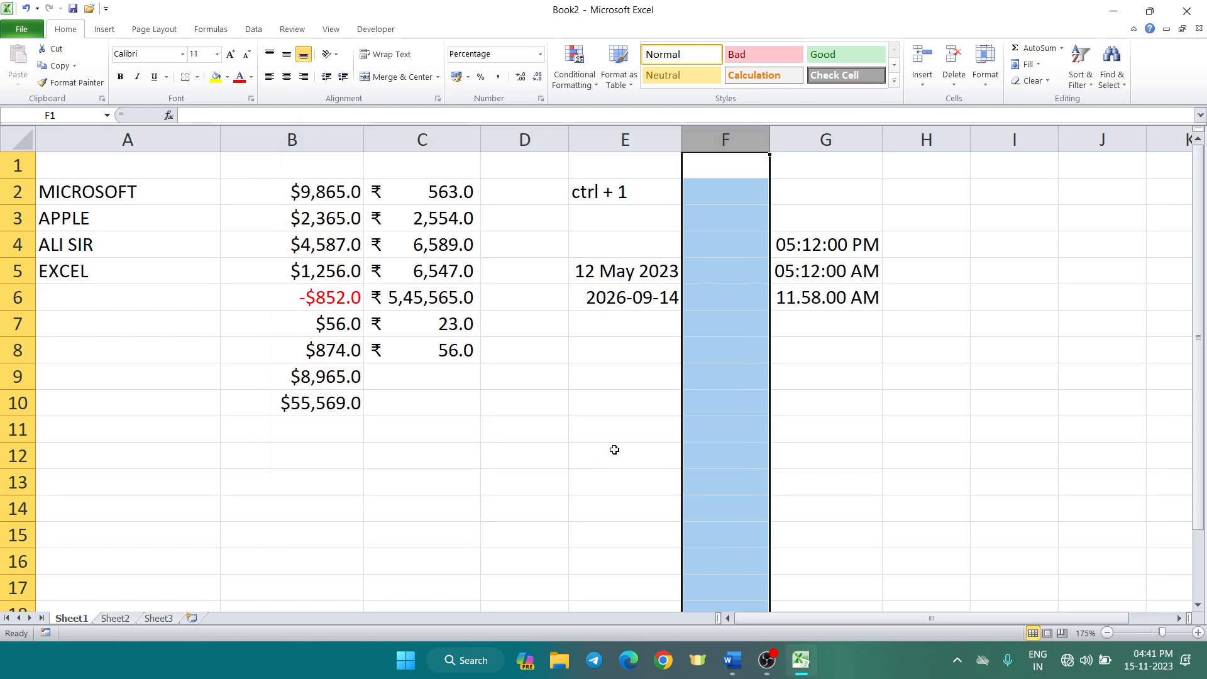
Enter 26, 52, 14 and 12.50 into F4:F7, shown as 26%, 52%, 14% and 13%
left_click_drag(773, 354, 742, 354)
left_click(724, 258)
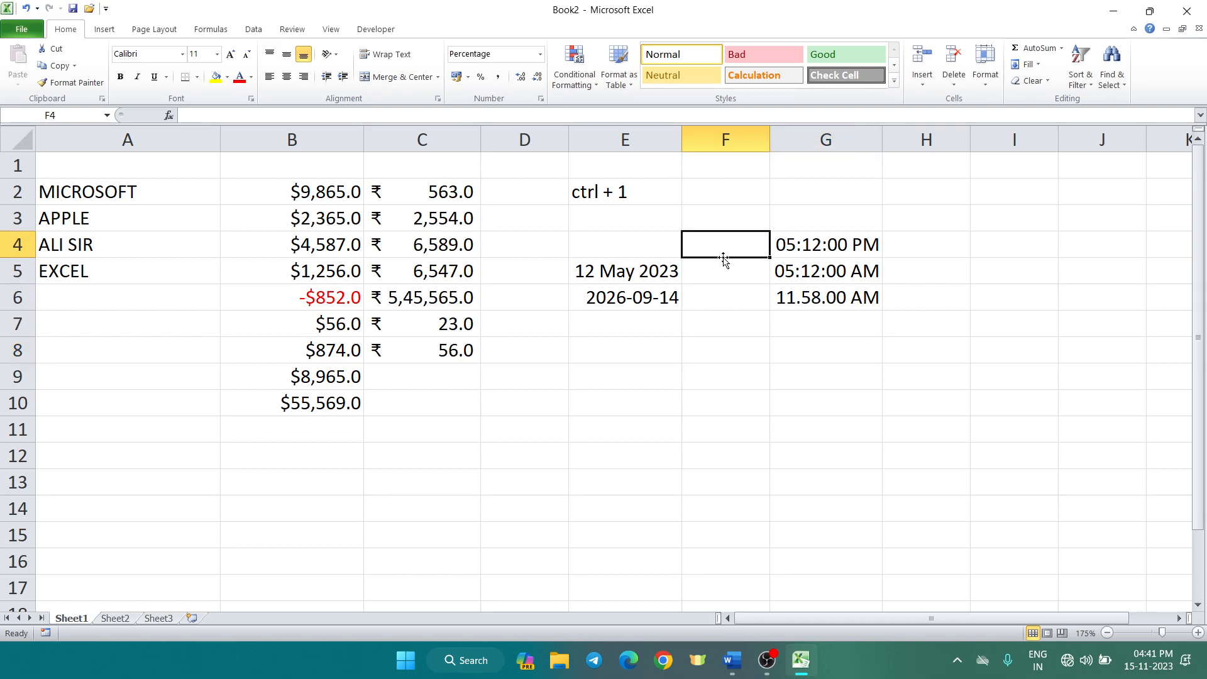
type("26")
key("Return")
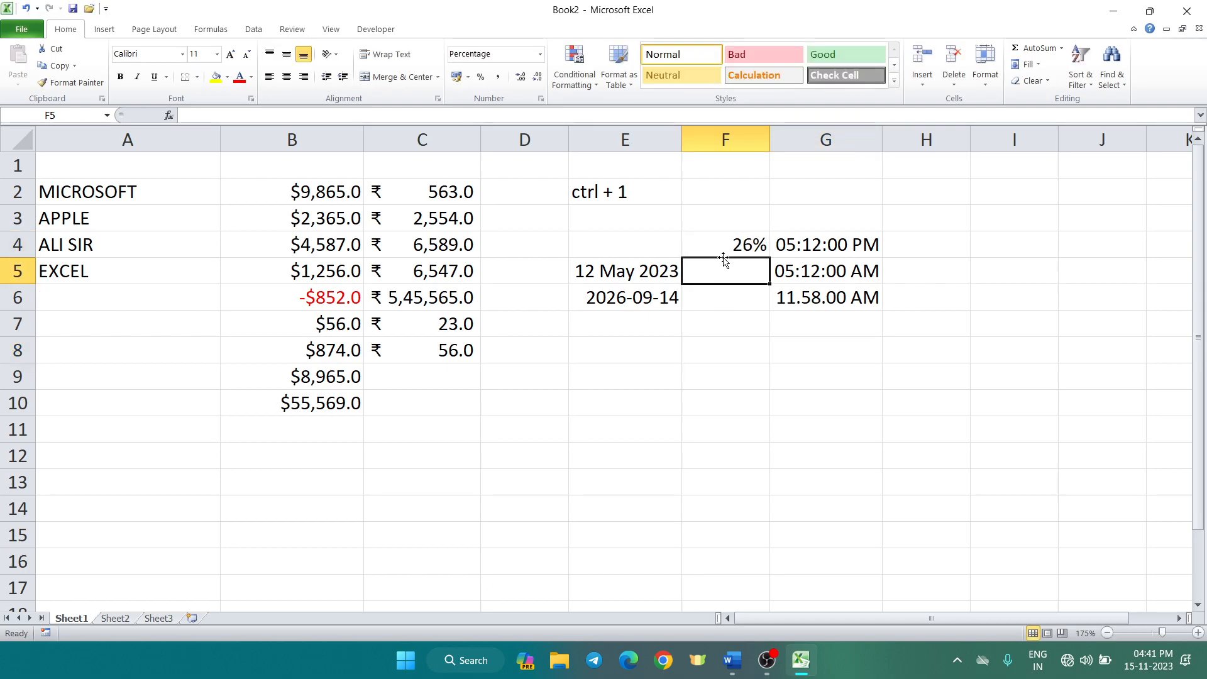
type("52")
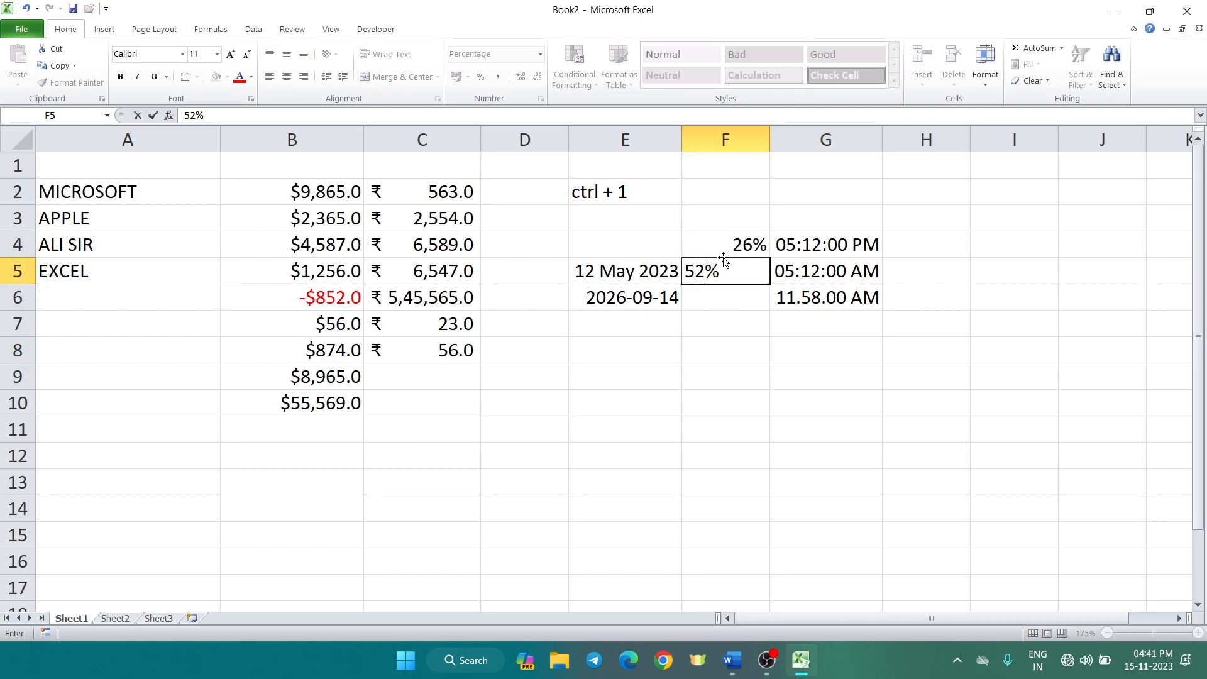
key("Return")
type("14")
key("Return")
type("1250")
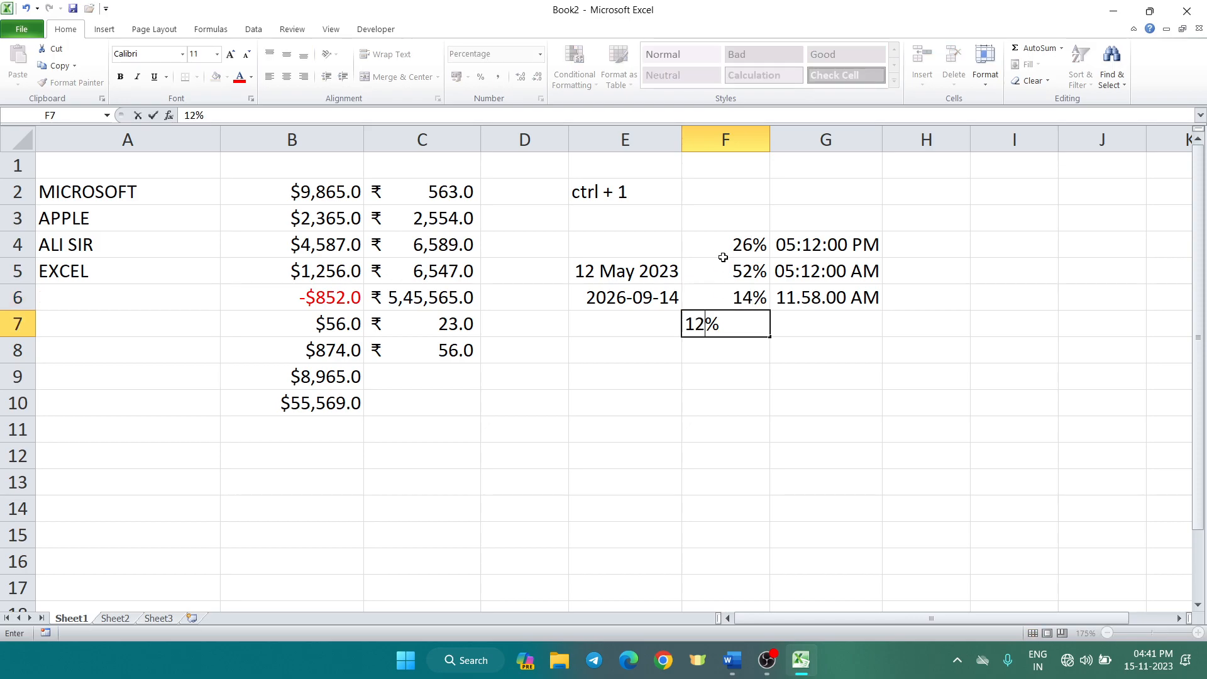
key("BackSpace")
key("BackSpace")
type(".50")
key("Return")
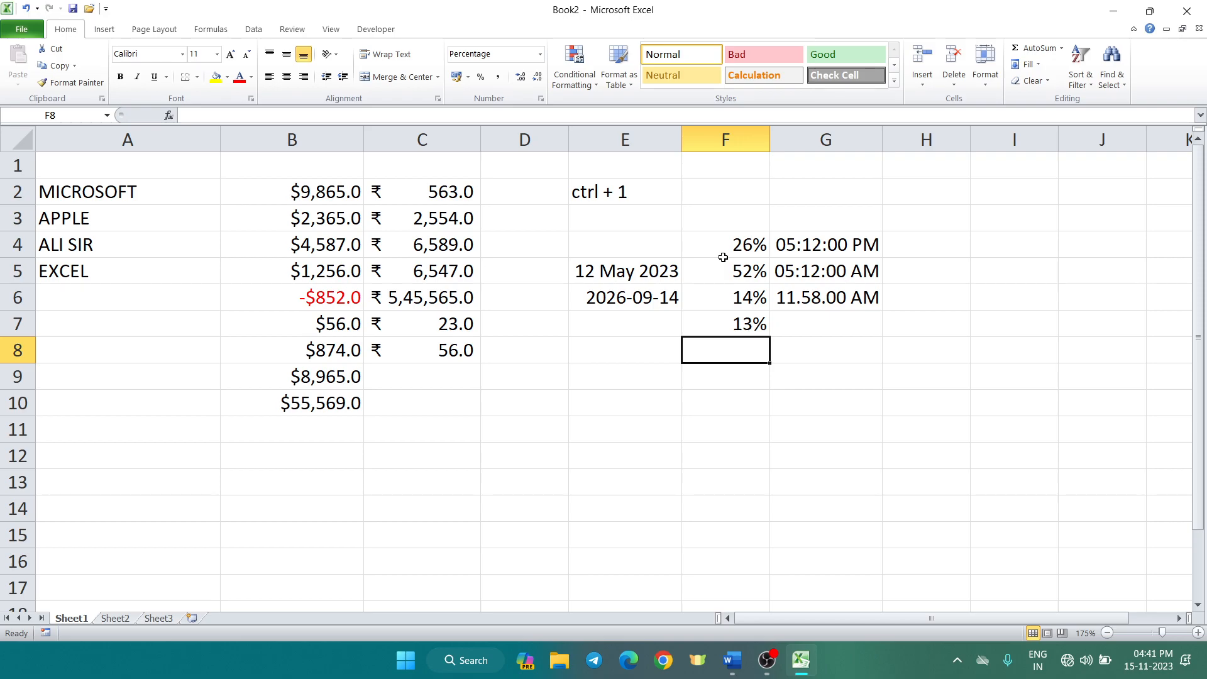
left_click(725, 139)
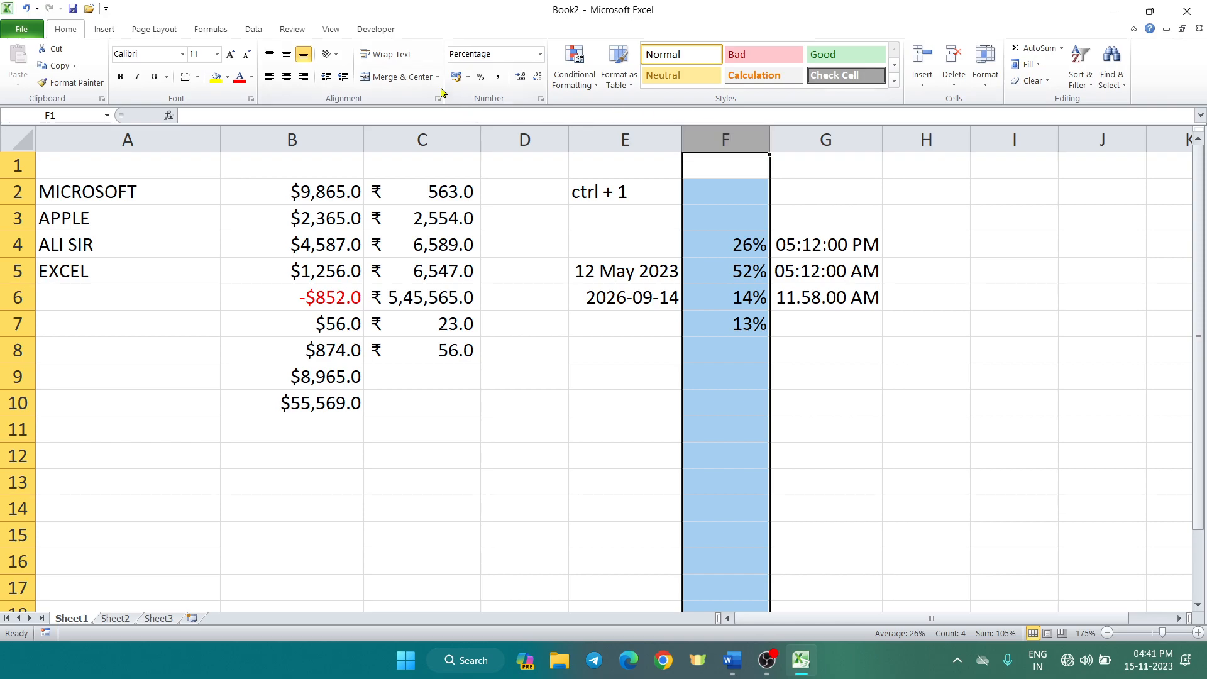
Change column F's percentage format to 2 decimal places
key("ctrl+1")
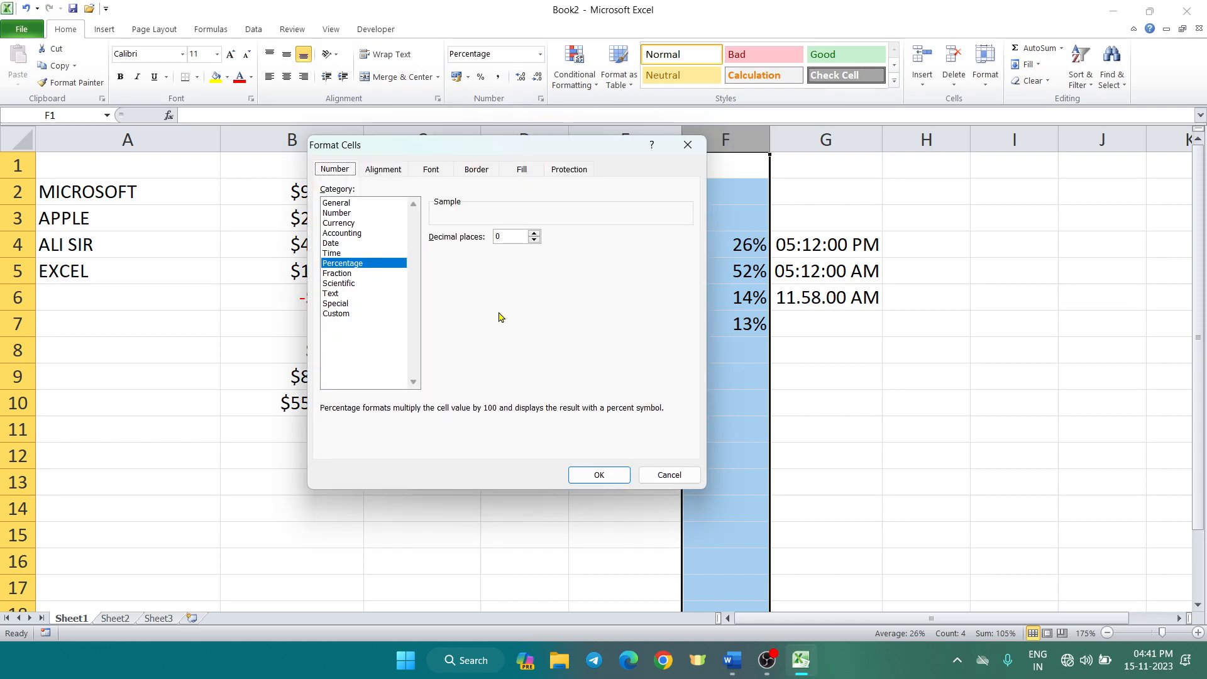
left_click(502, 238)
key("BackSpace")
type("2")
left_click(613, 474)
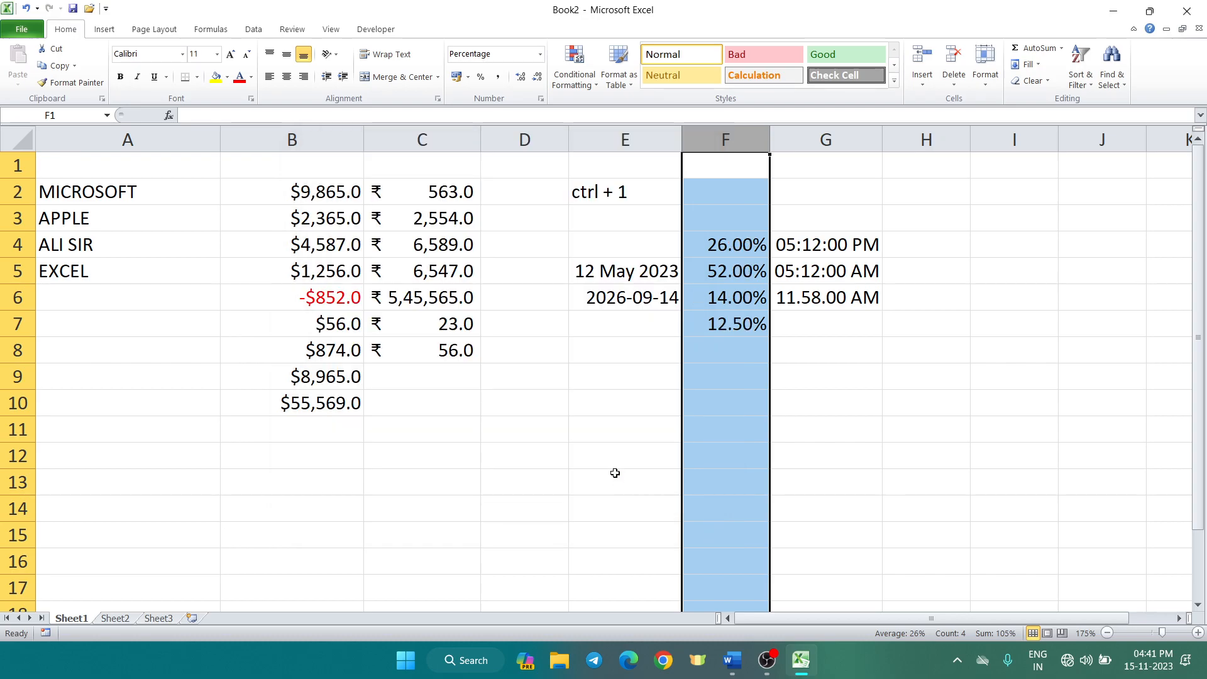
left_click(717, 396)
Enter 9.25 in F8 so it shows 9.25%
left_click(706, 324)
left_click(707, 351)
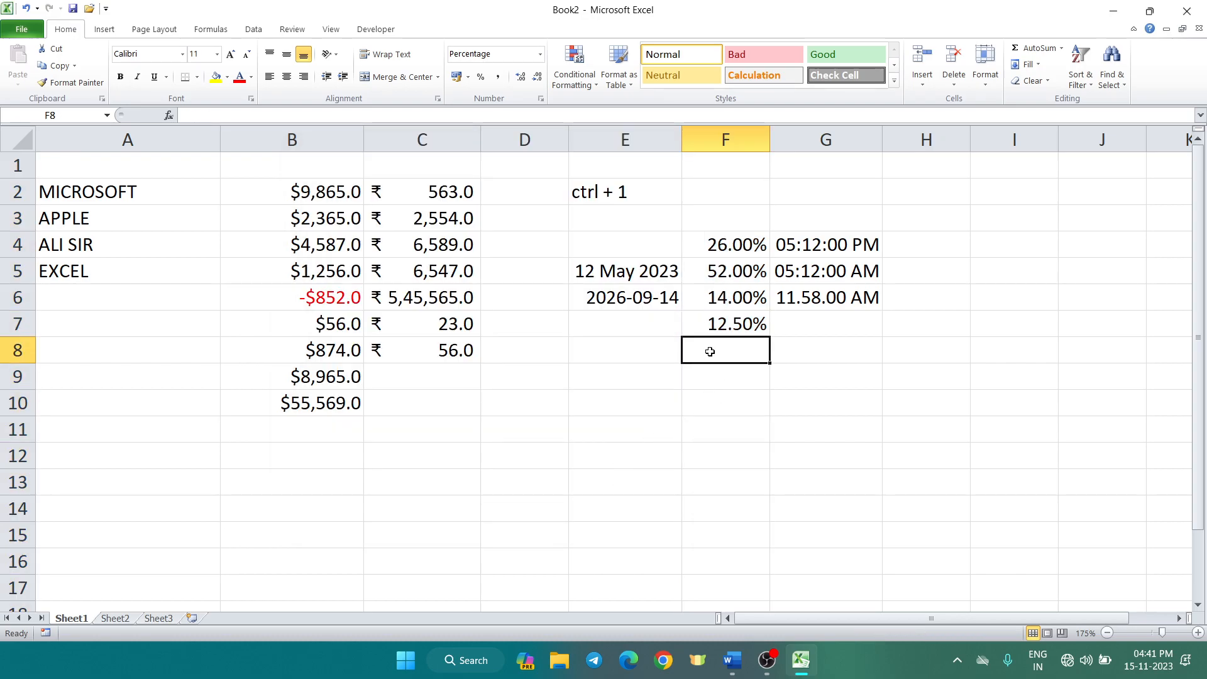
type("9.25")
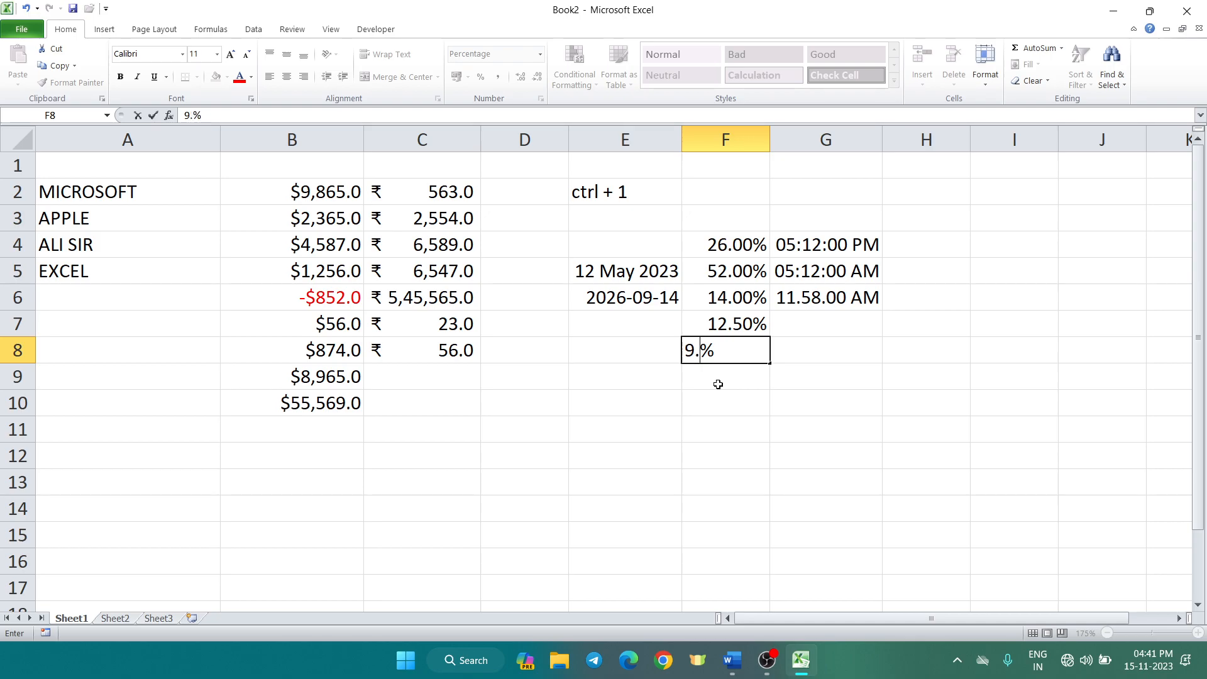
key("Return")
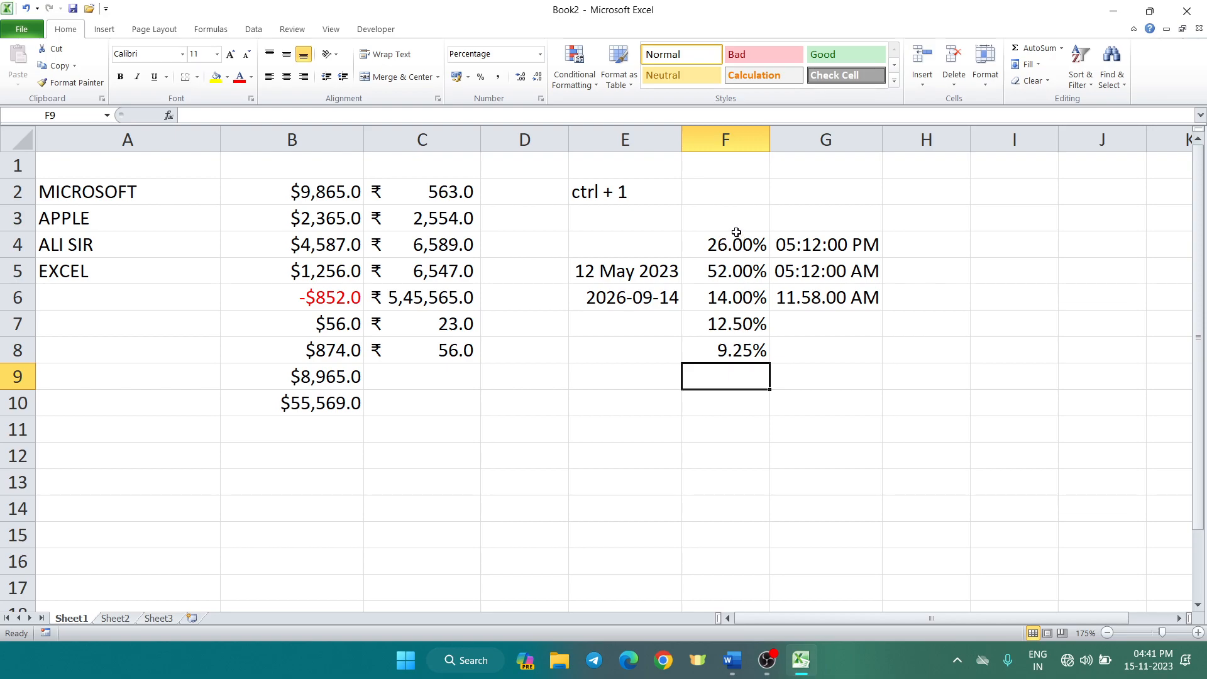
left_click(475, 462)
left_click(507, 455)
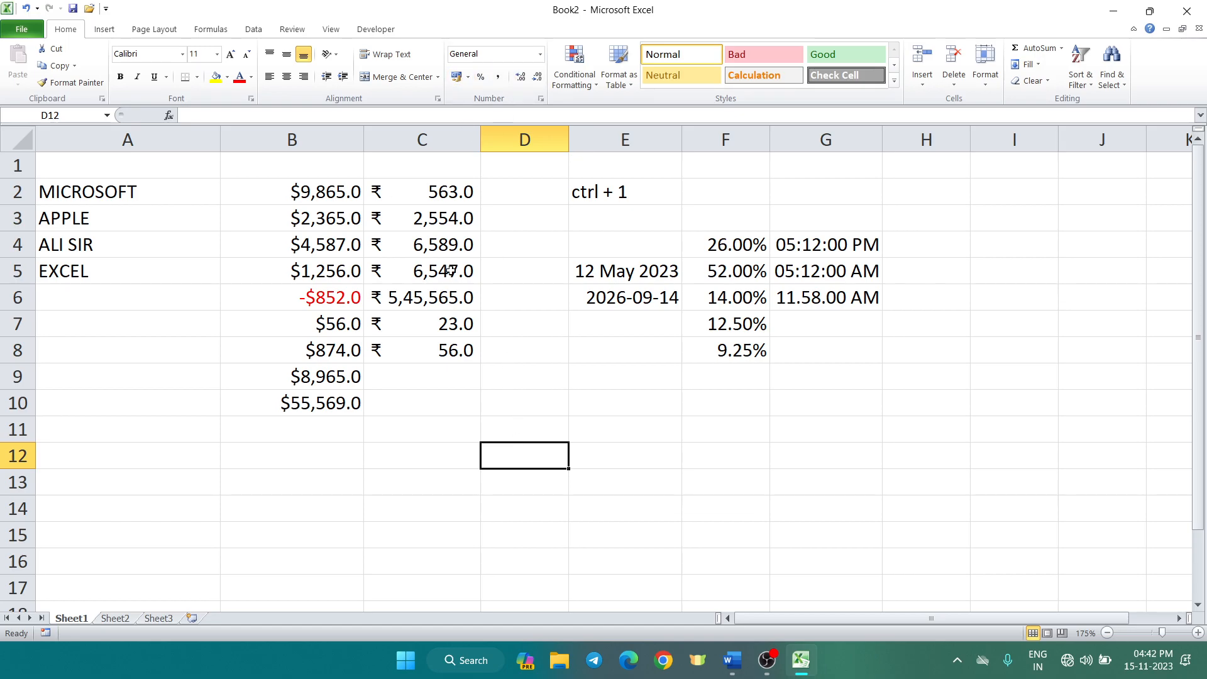
Look at the Fraction format options for D12, then close without applying
key("ctrl+1")
left_click(362, 274)
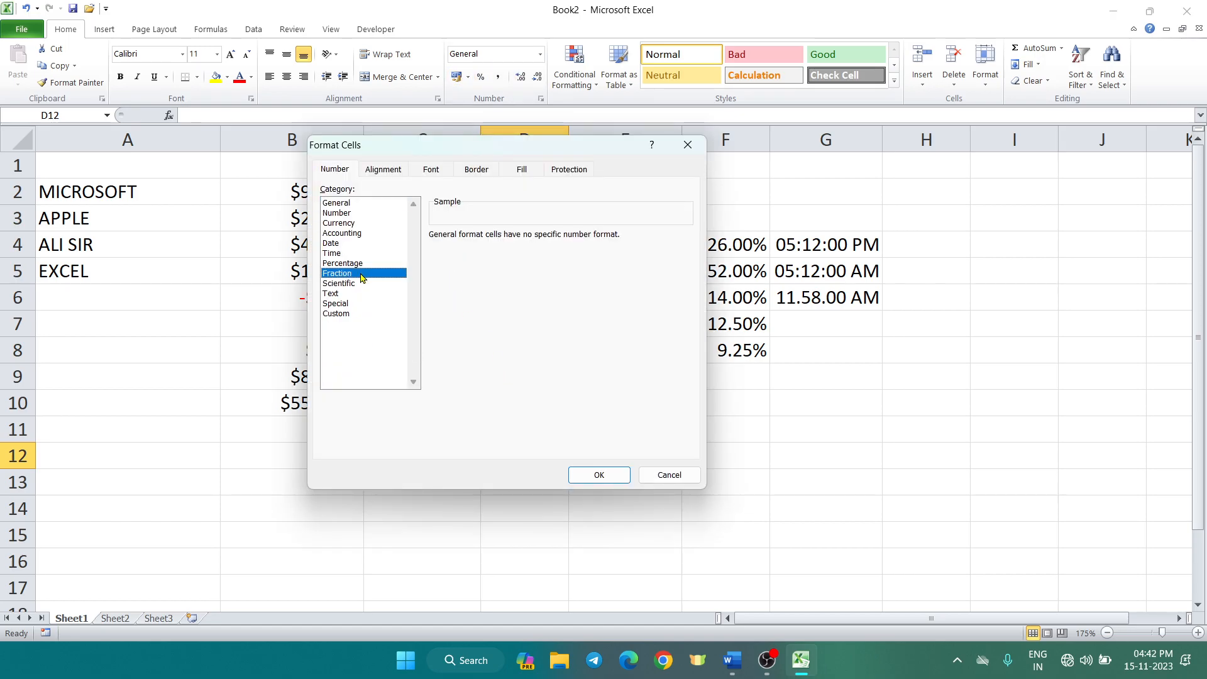
left_click(364, 283)
left_click(366, 276)
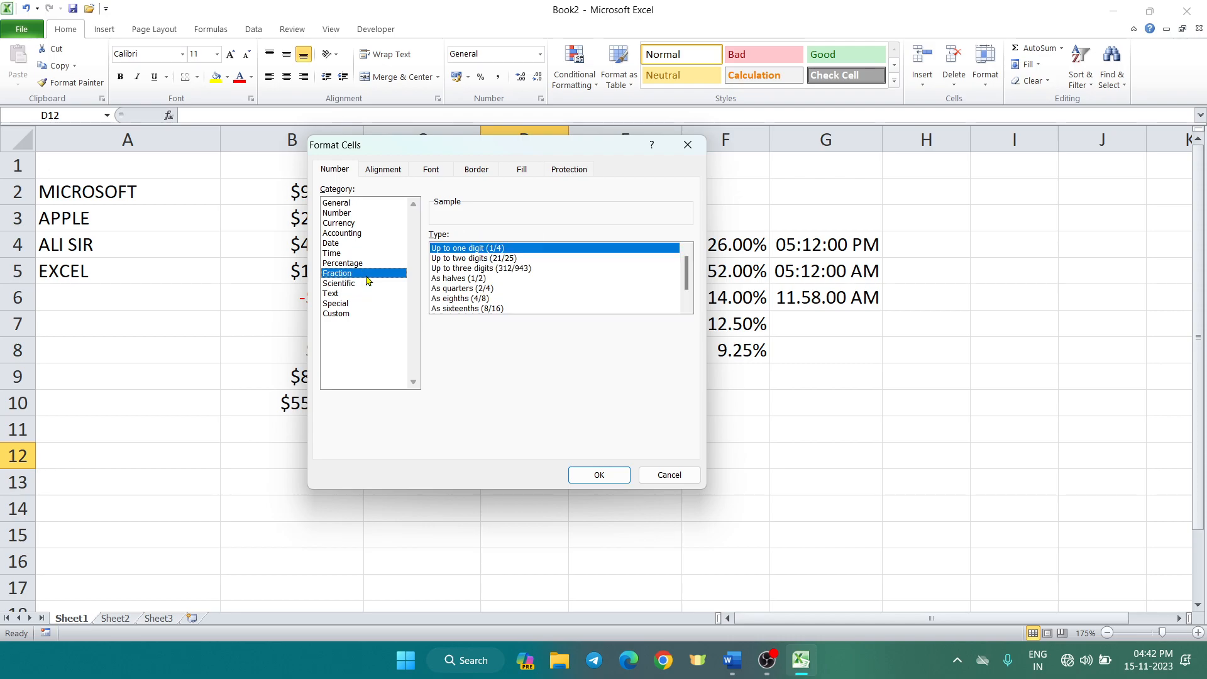
left_click(687, 145)
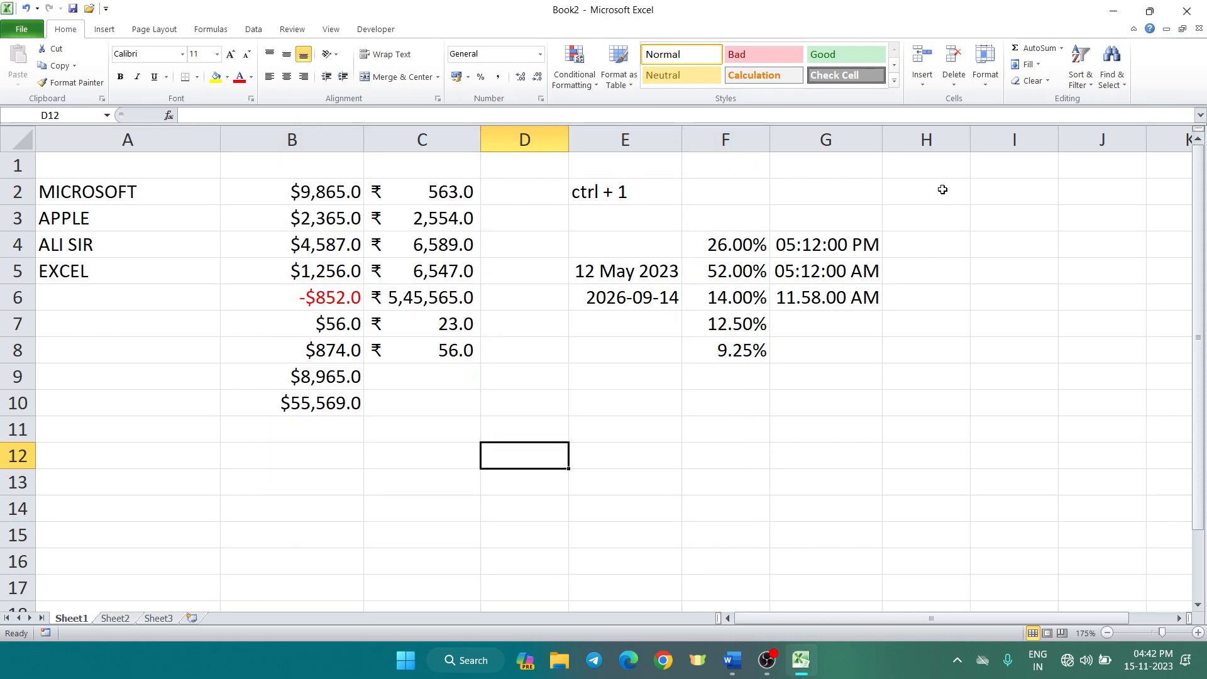
Format column I with the Fraction type As halves (1/2)
left_click(1015, 140)
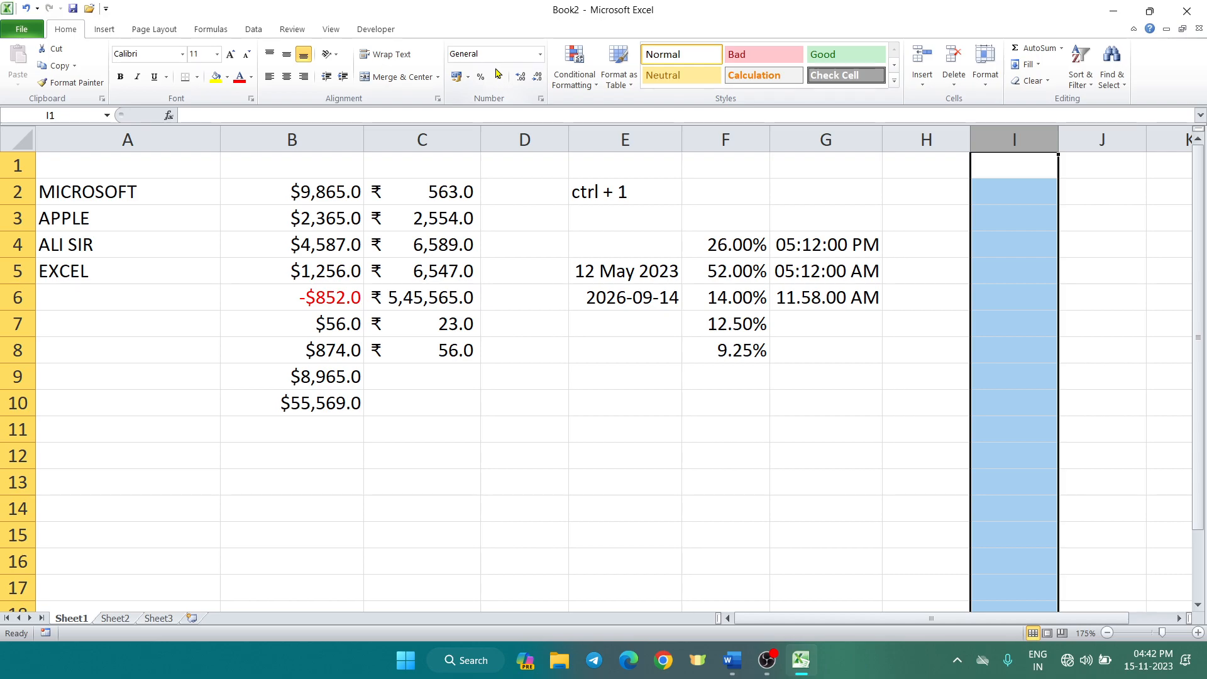
key("ctrl+1")
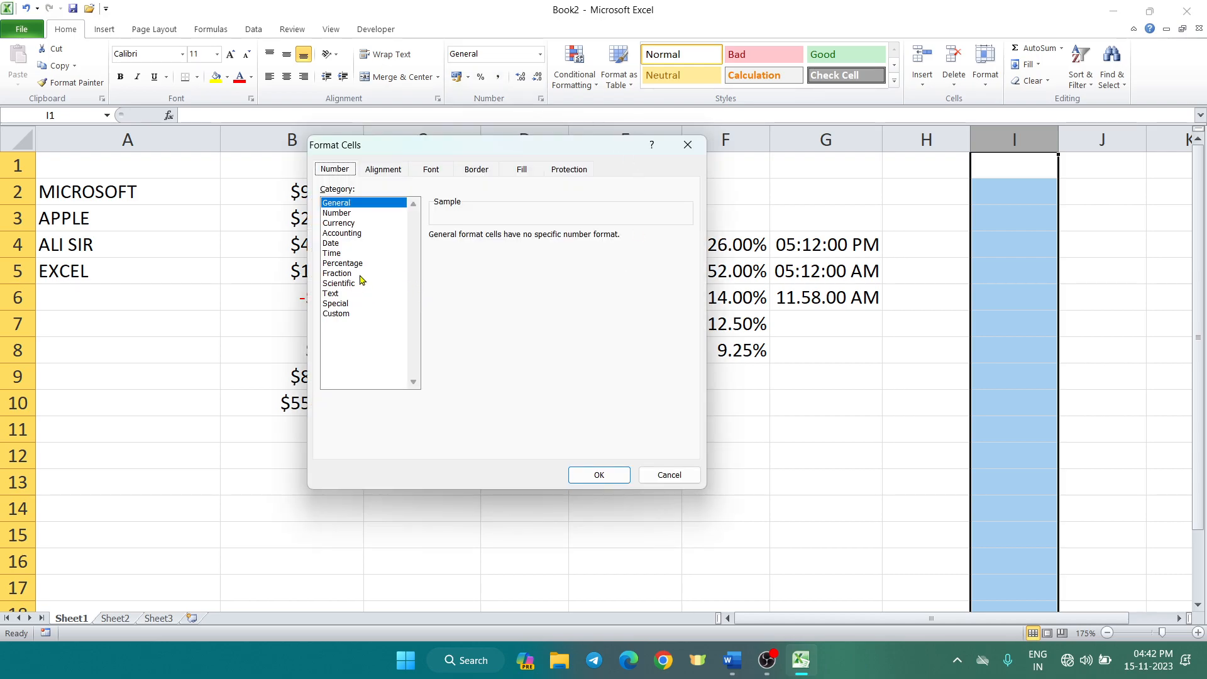
left_click(360, 276)
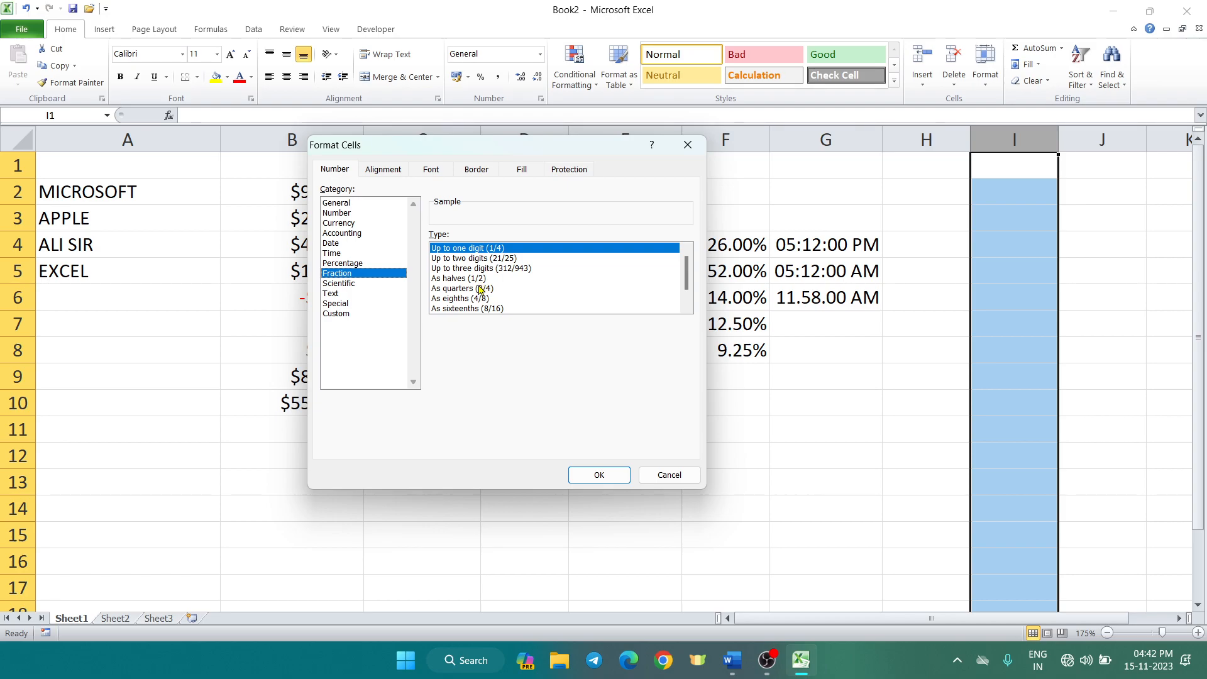
left_click(482, 279)
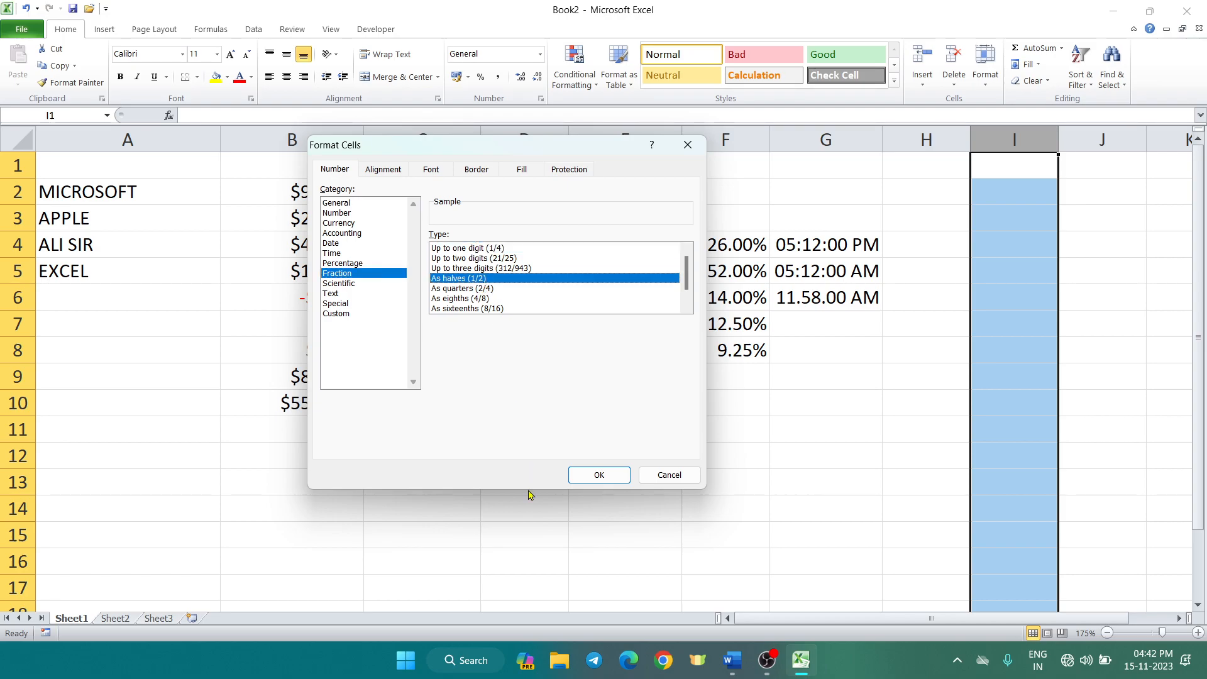
left_click(585, 476)
Enter 5 in I3, then replace it with 3
left_click(990, 420)
left_click(1024, 225)
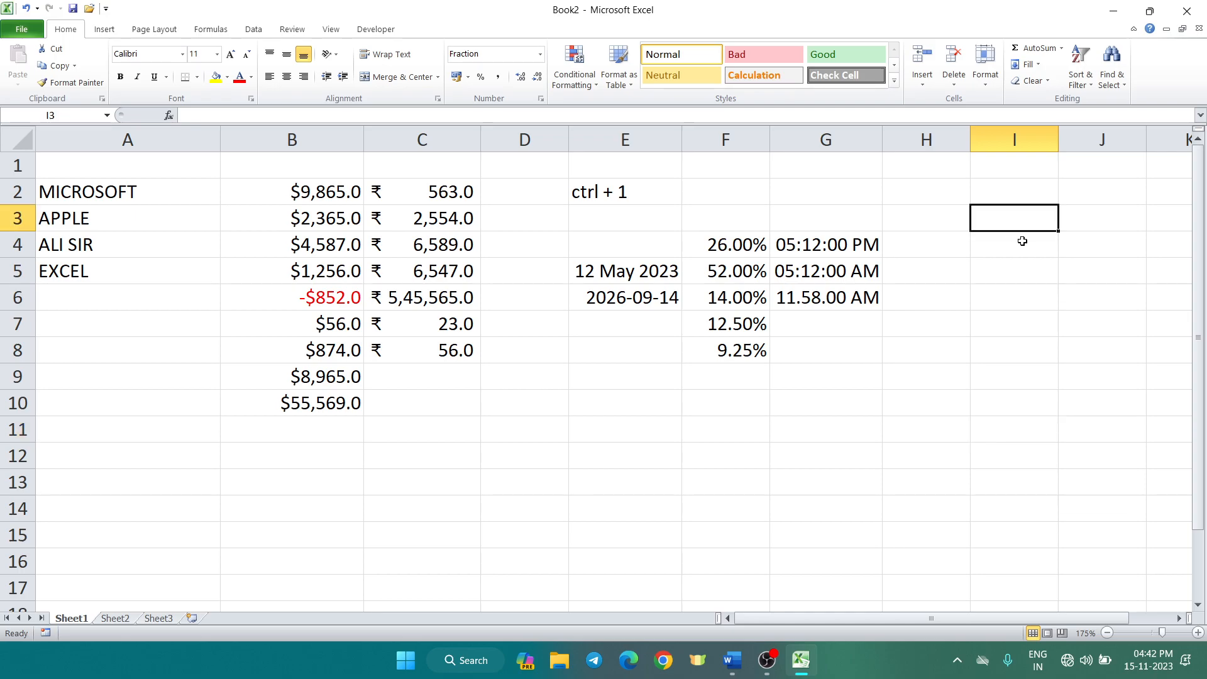
type("5")
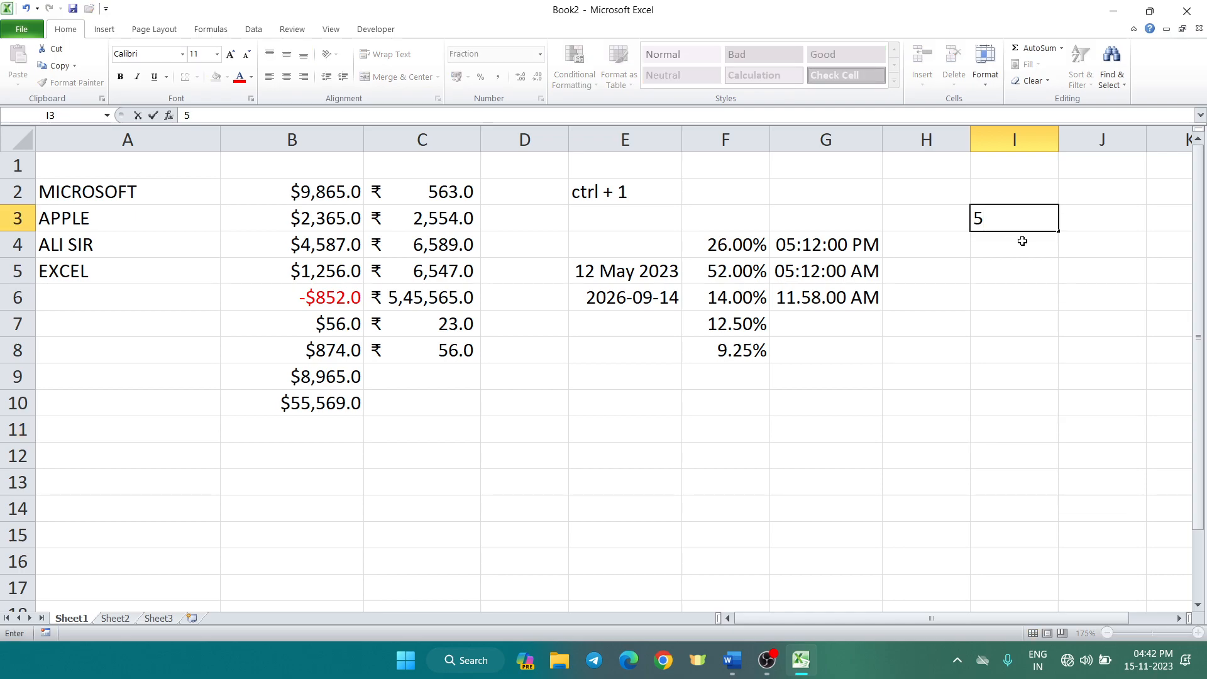
key("Return")
left_click(1034, 216)
key("BackSpace")
type("3")
key("Return")
left_click(1137, 424)
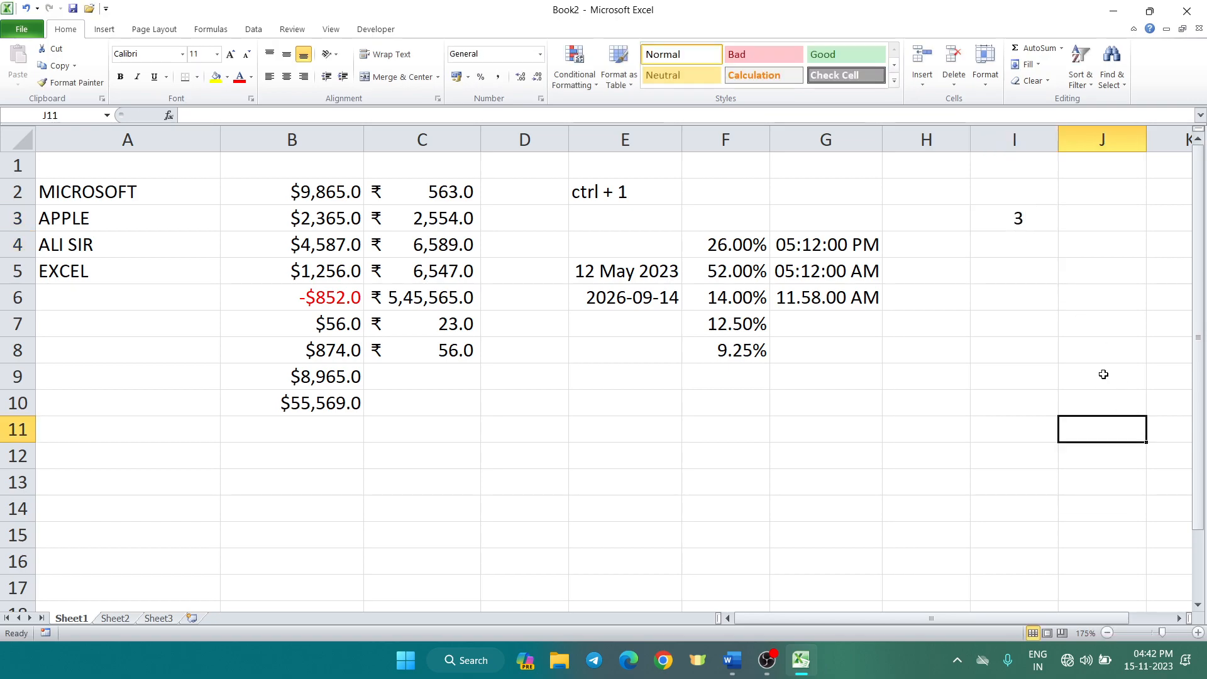
Reconfirm the halves format on column I and enter 1.5 in I3, showing 1 1/2
left_click(1035, 128)
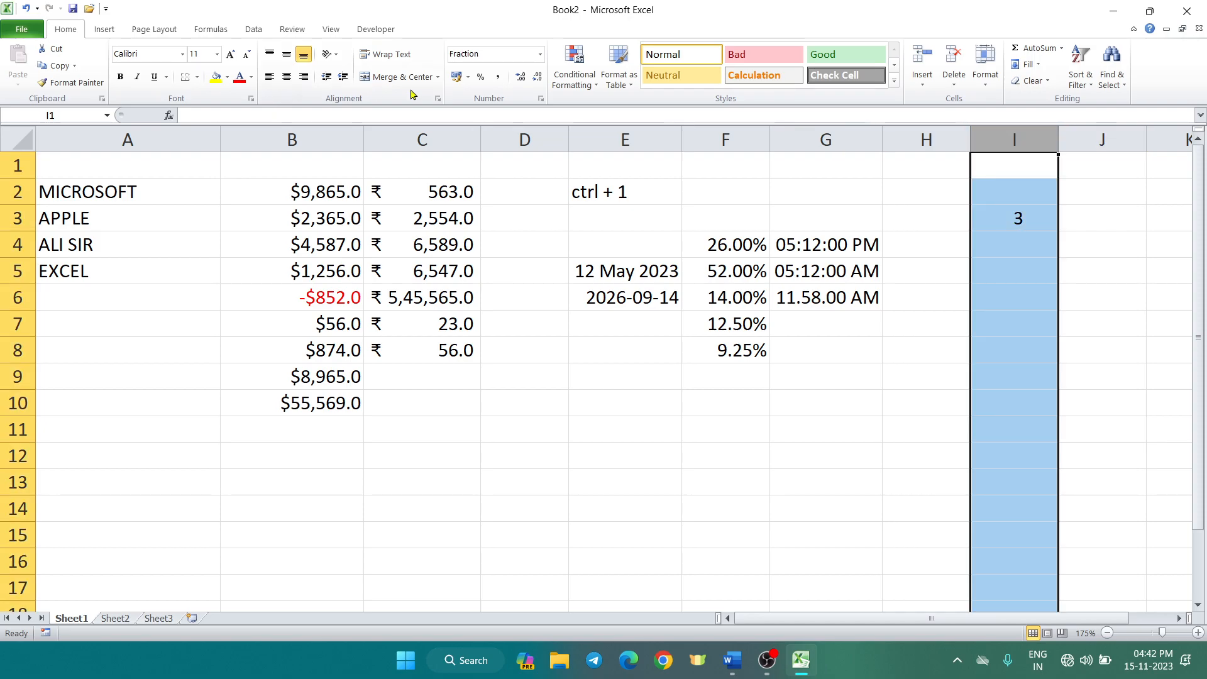
key("ctrl+1")
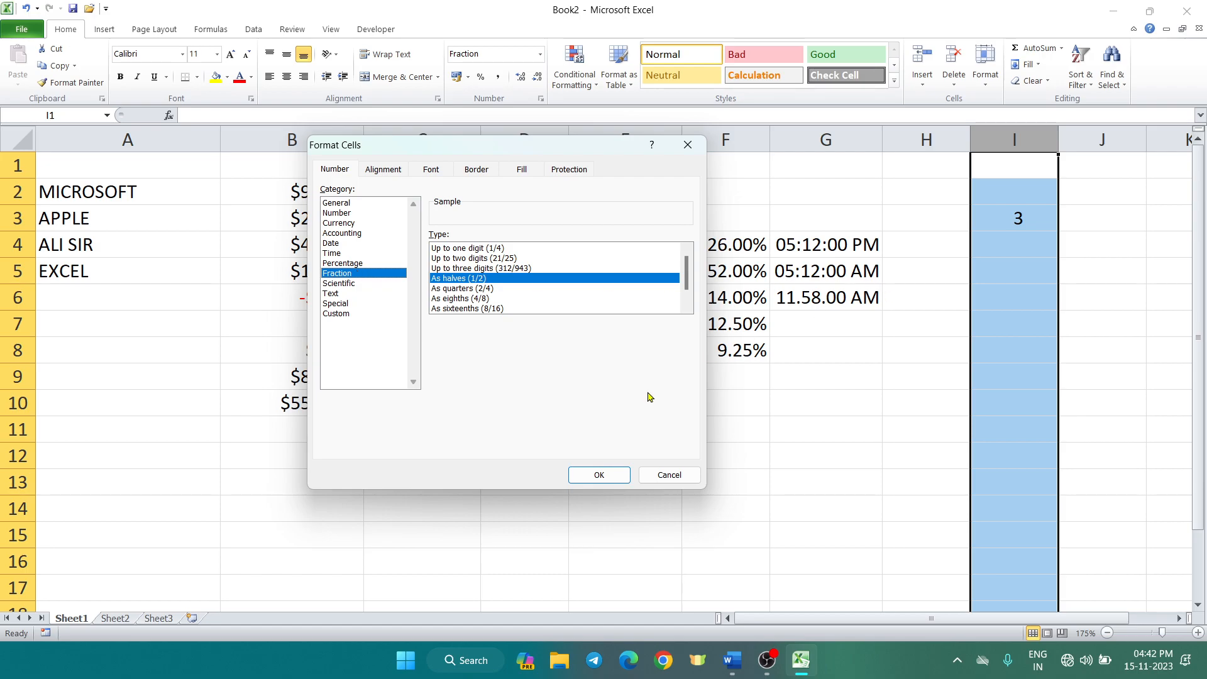
left_click(601, 473)
left_click(1020, 276)
left_click(1021, 223)
type("1.5")
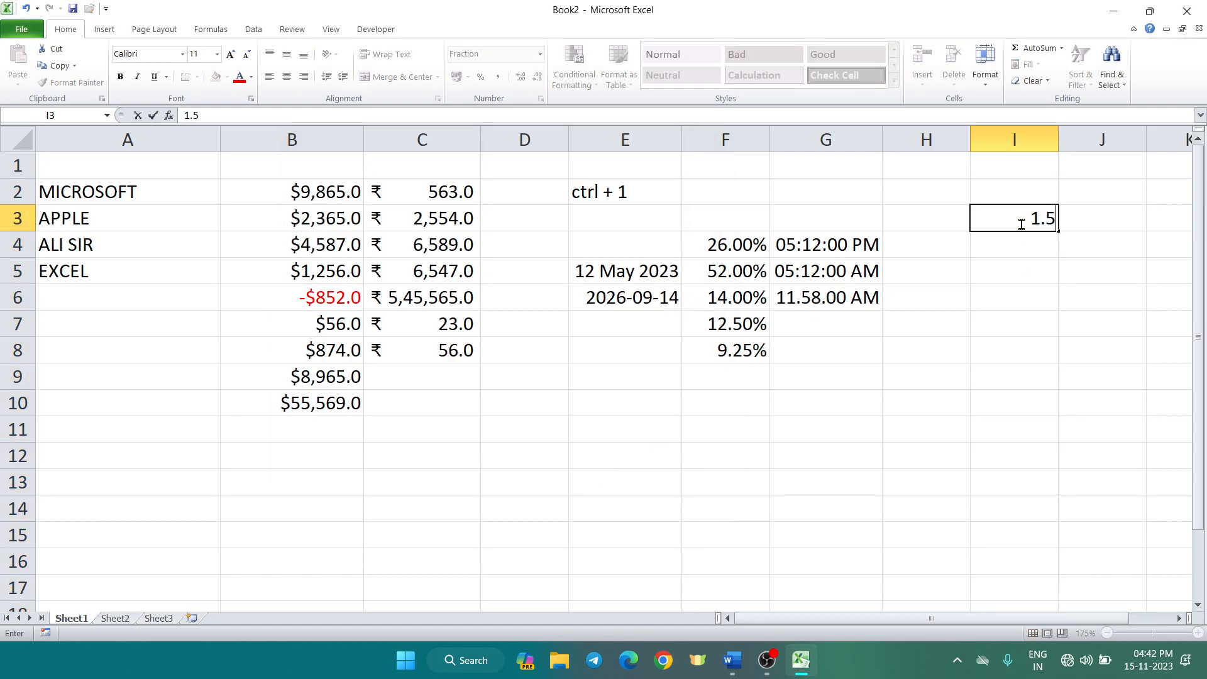
key("Return")
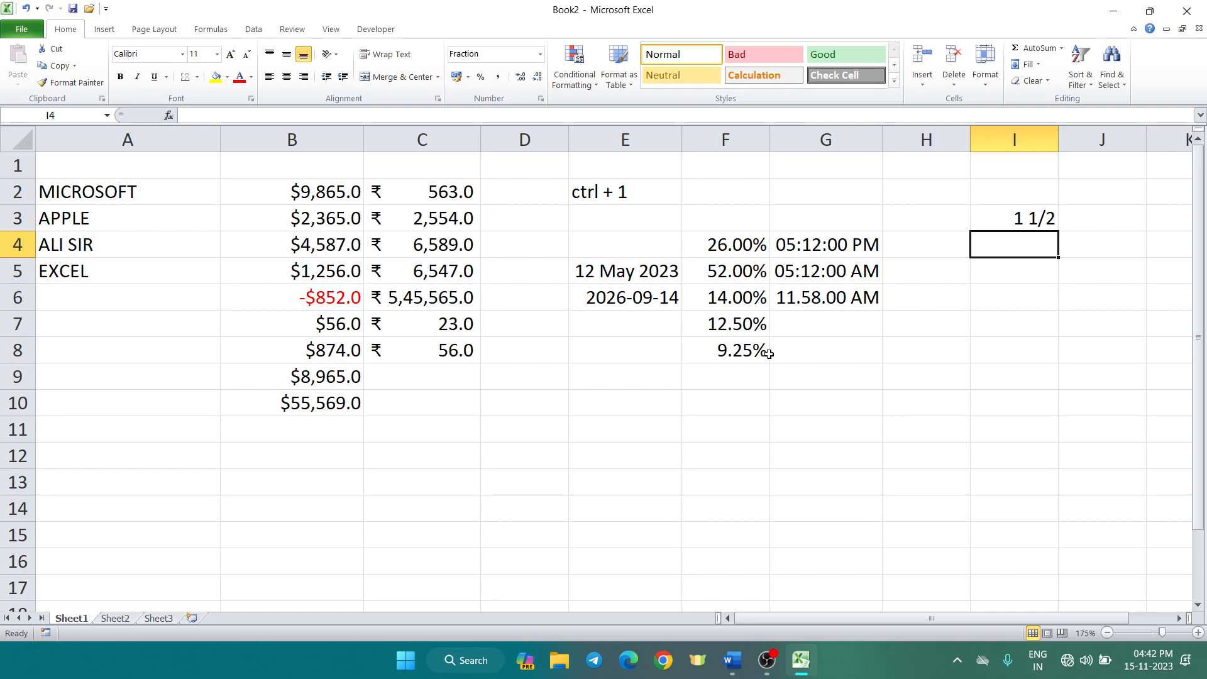
Search the Start menu for PAINT and launch Paint with a blank canvas
key("super")
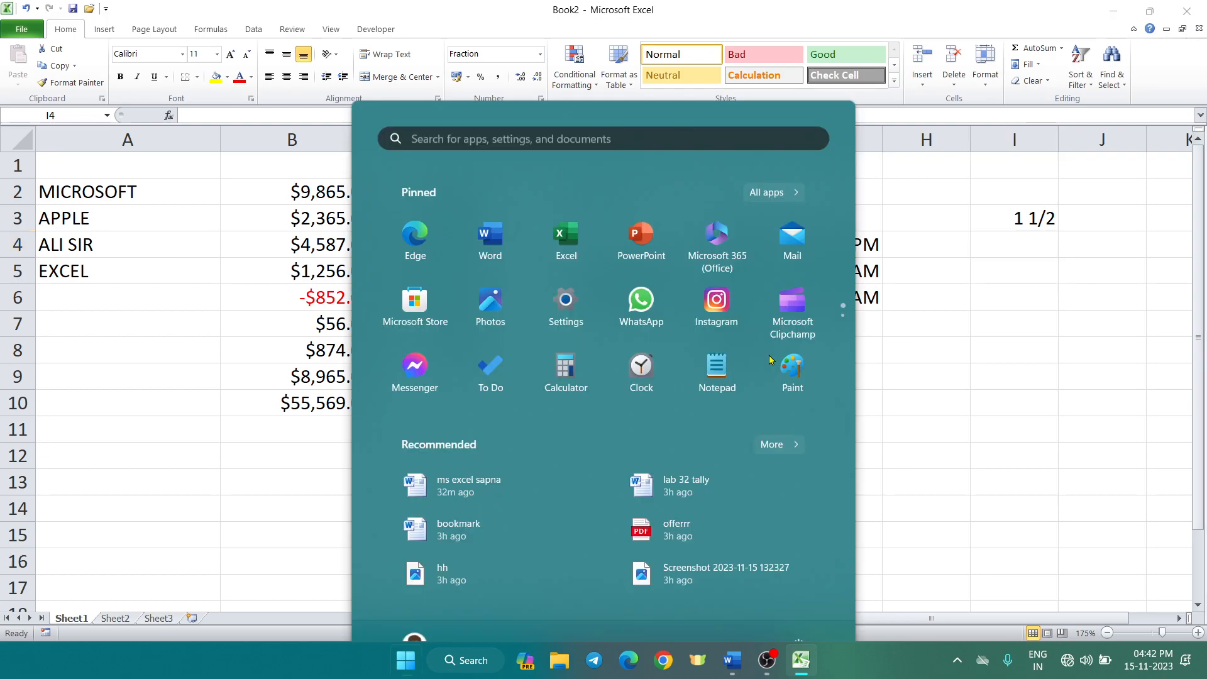
type("PAINT")
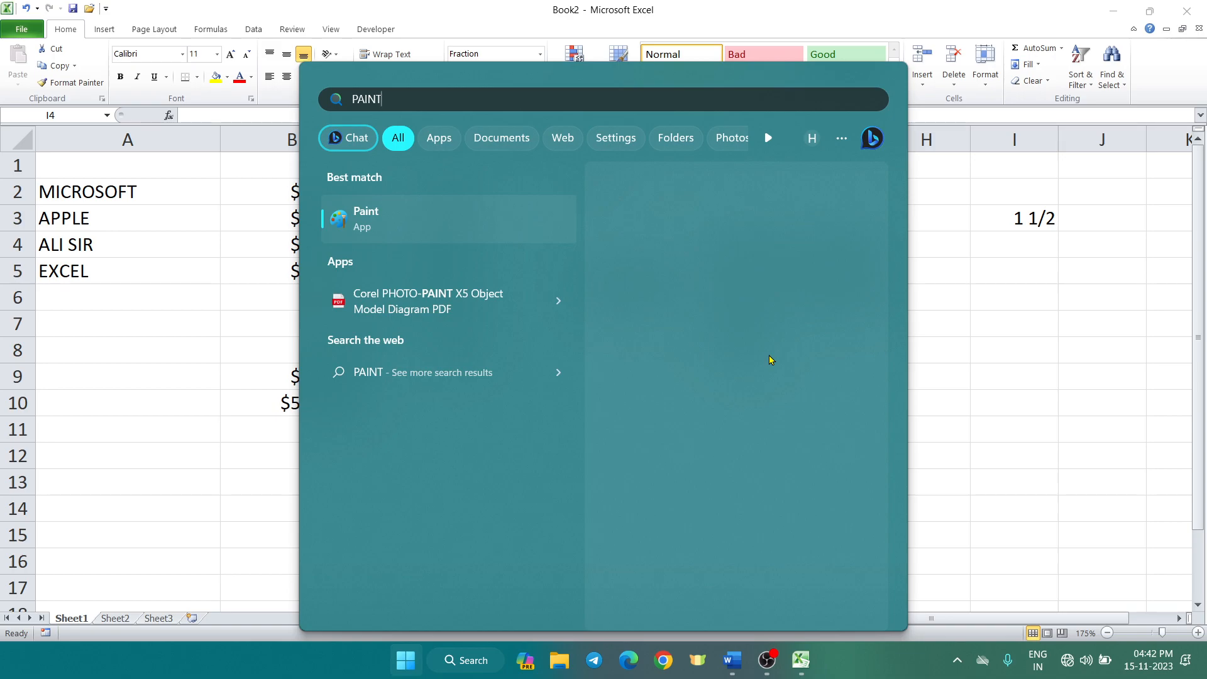
key("Escape")
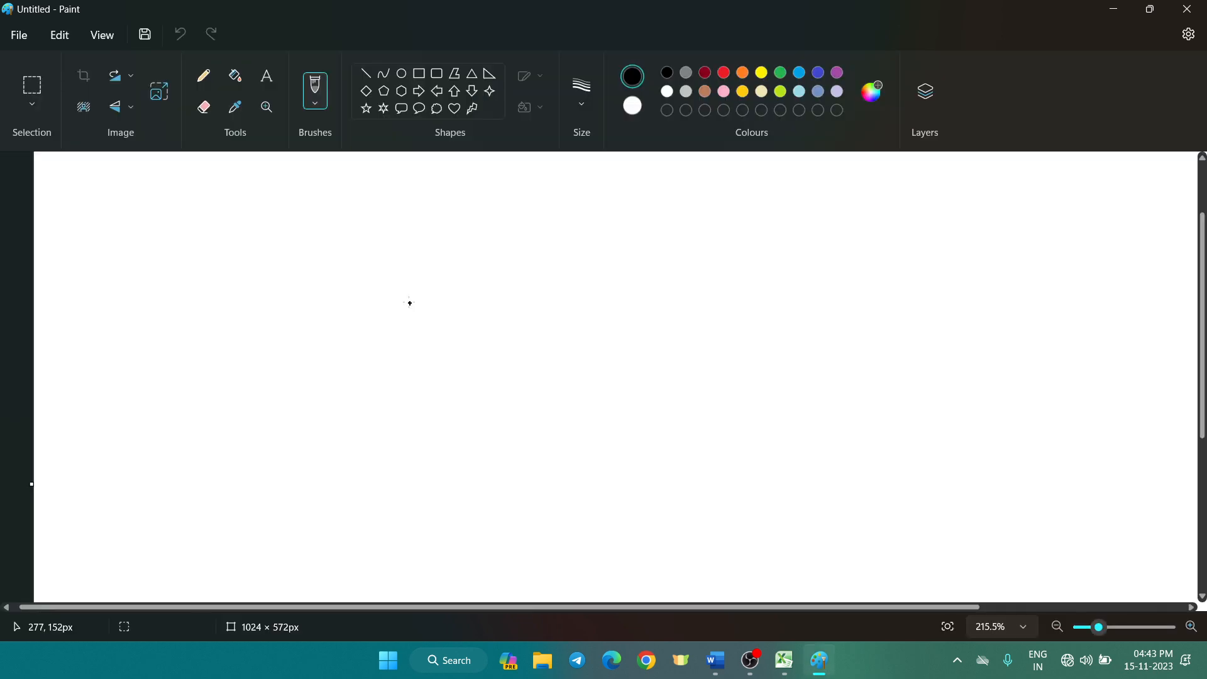
Hand-draw the mixed number 1 1/2 on the Paint canvas
left_click_drag(409, 303, 421, 337)
left_click_drag(436, 265, 444, 302)
mouse_move(435, 309)
left_mouse_down()
mouse_move(514, 308)
mouse_move(488, 357)
left_mouse_up()
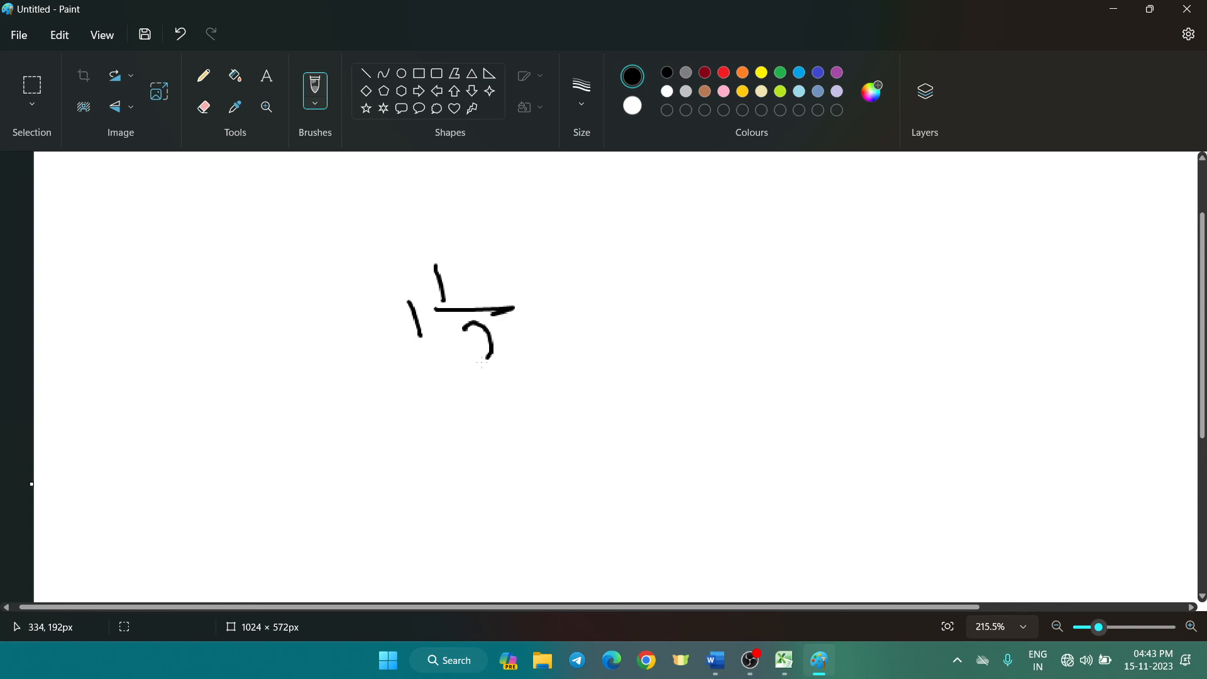
left_click_drag(482, 362, 505, 362)
Hand-draw 3/2 = 1 beside it on the canvas
mouse_move(667, 275)
left_mouse_down()
mouse_move(725, 295)
mouse_move(692, 307)
left_mouse_up()
left_click_drag(678, 328, 809, 311)
mouse_move(754, 342)
left_mouse_down()
mouse_move(747, 381)
mouse_move(796, 360)
left_mouse_up()
left_click_drag(862, 291, 895, 288)
left_click_drag(861, 312, 918, 304)
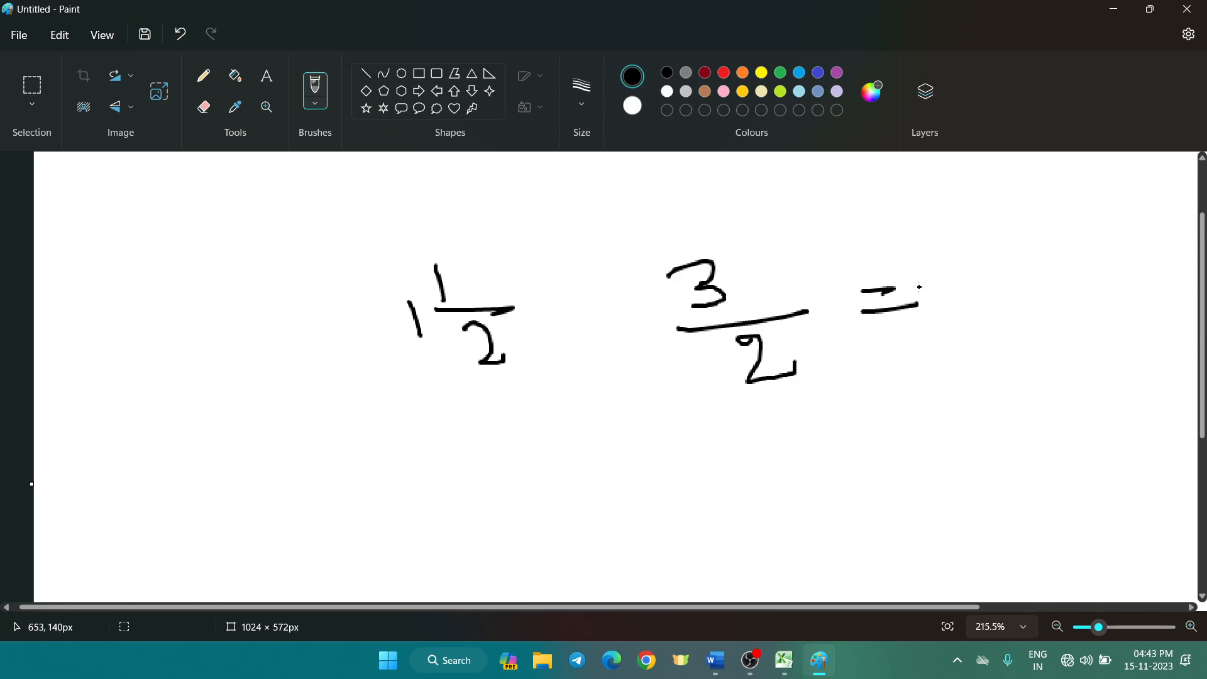
left_click_drag(938, 261, 951, 302)
Back in Excel, enter 1.5 in I4 and 2.5 in I6 to show 1 1/2 and 2 1/2
key("alt+Tab")
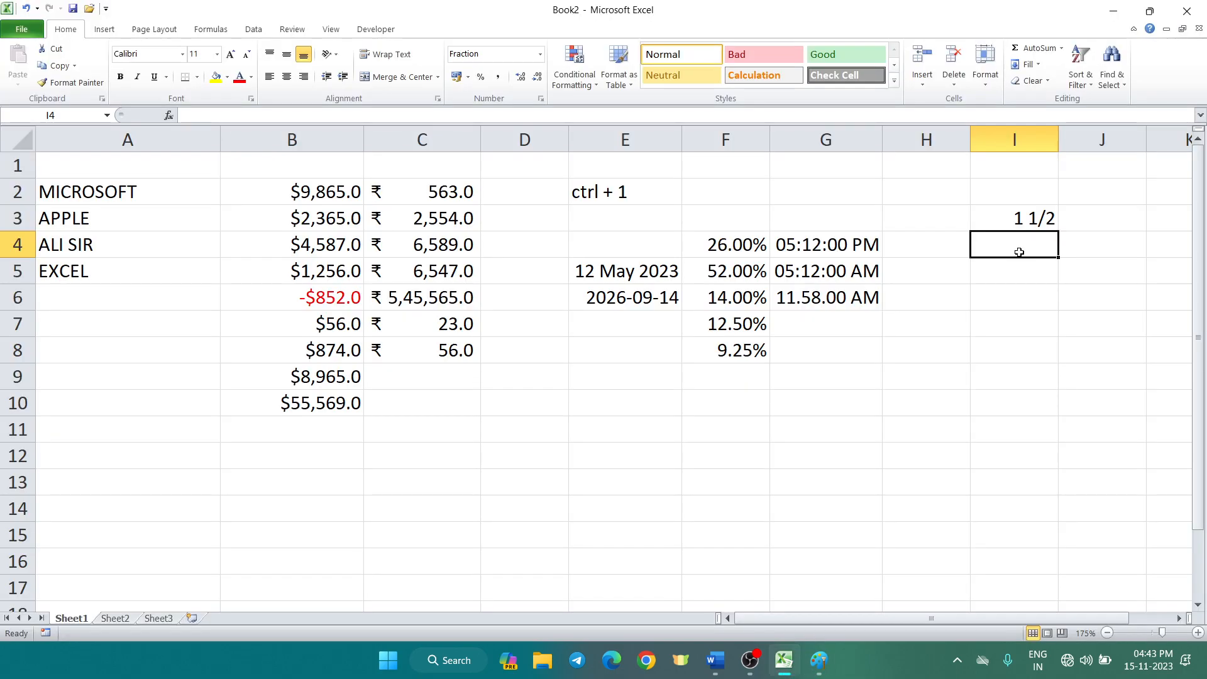
type("1.")
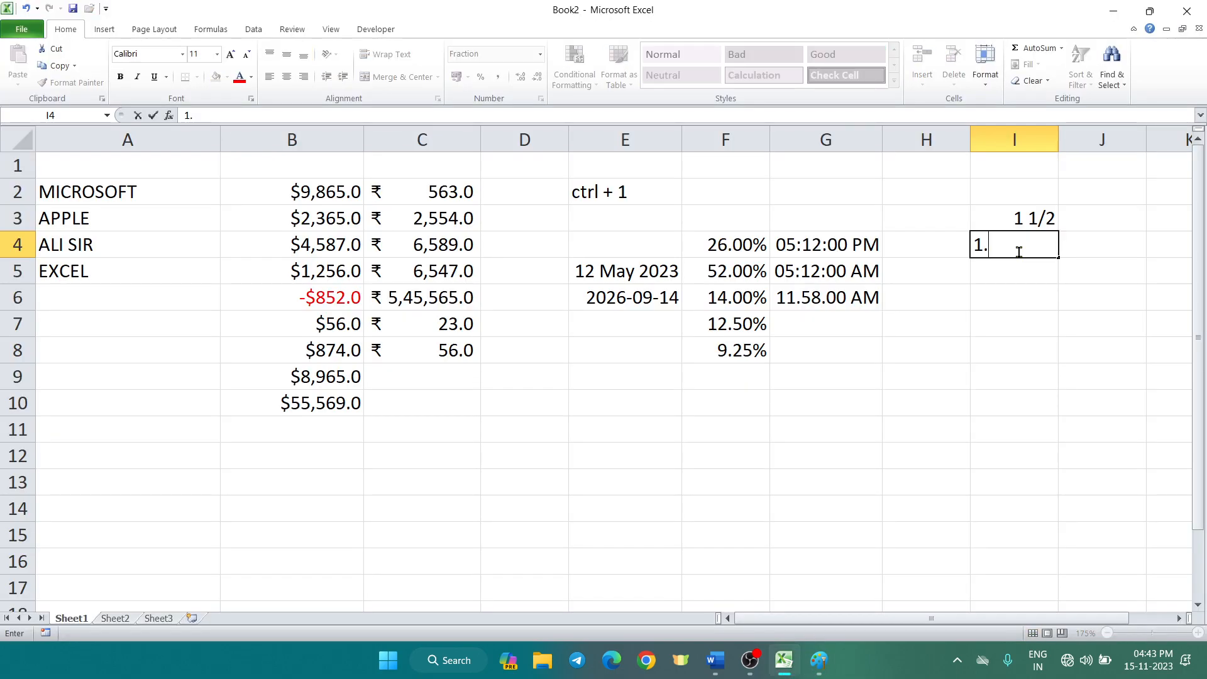
type("5")
key("Return")
left_click(1012, 297)
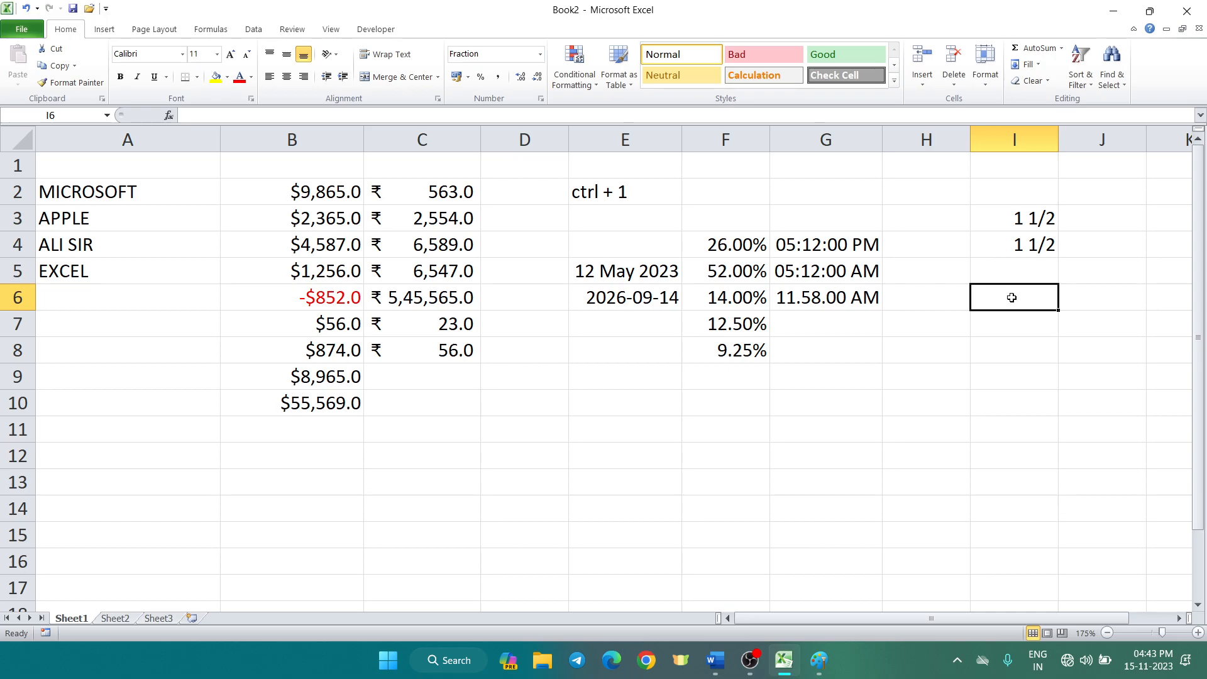
type("2.5")
key("Return")
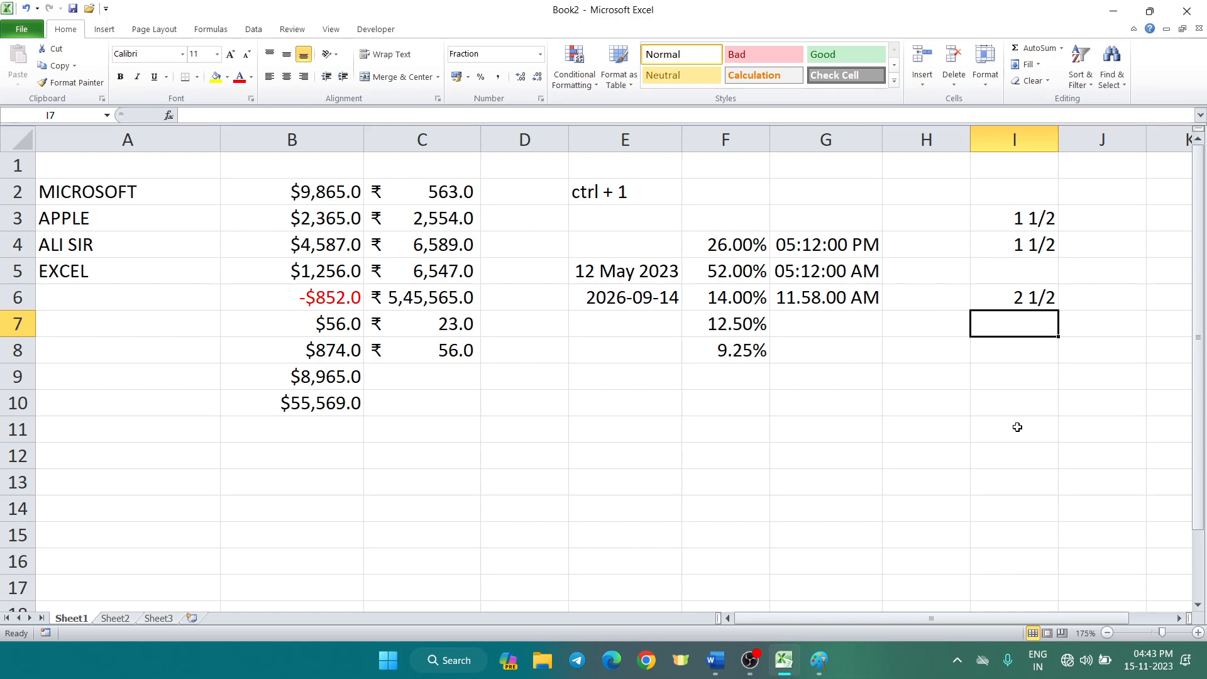
left_click(926, 139)
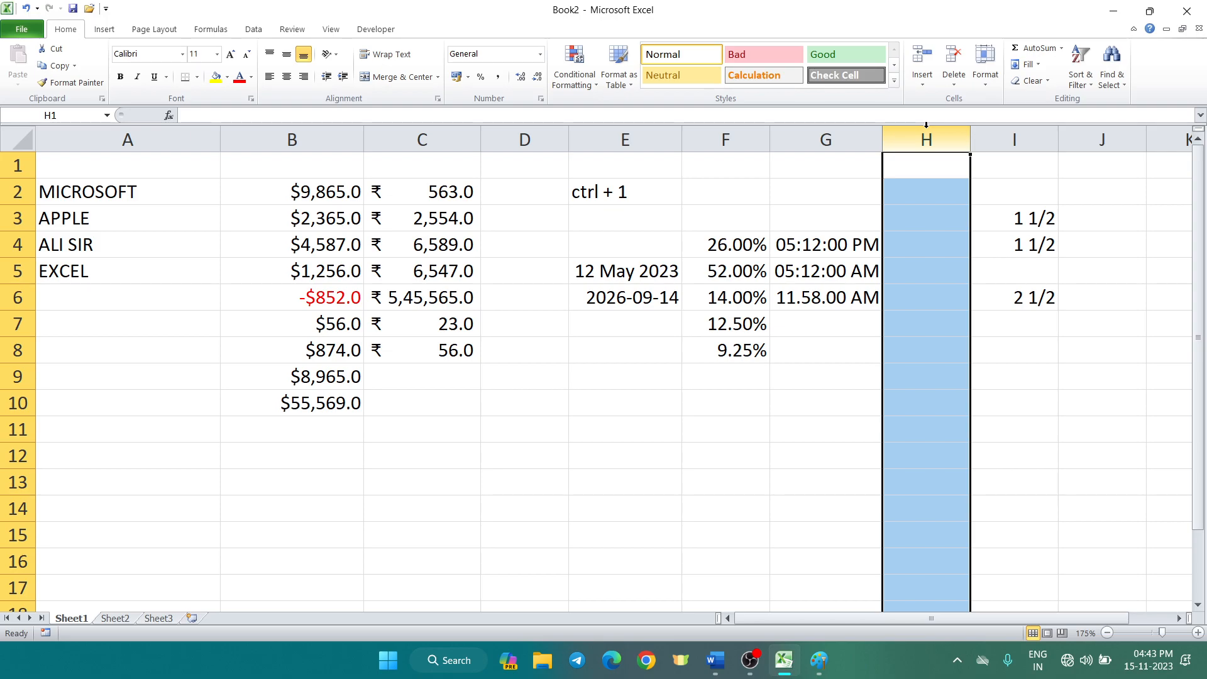
Give column H the Scientific number format with 2 decimal places
key("ctrl+1")
key("s")
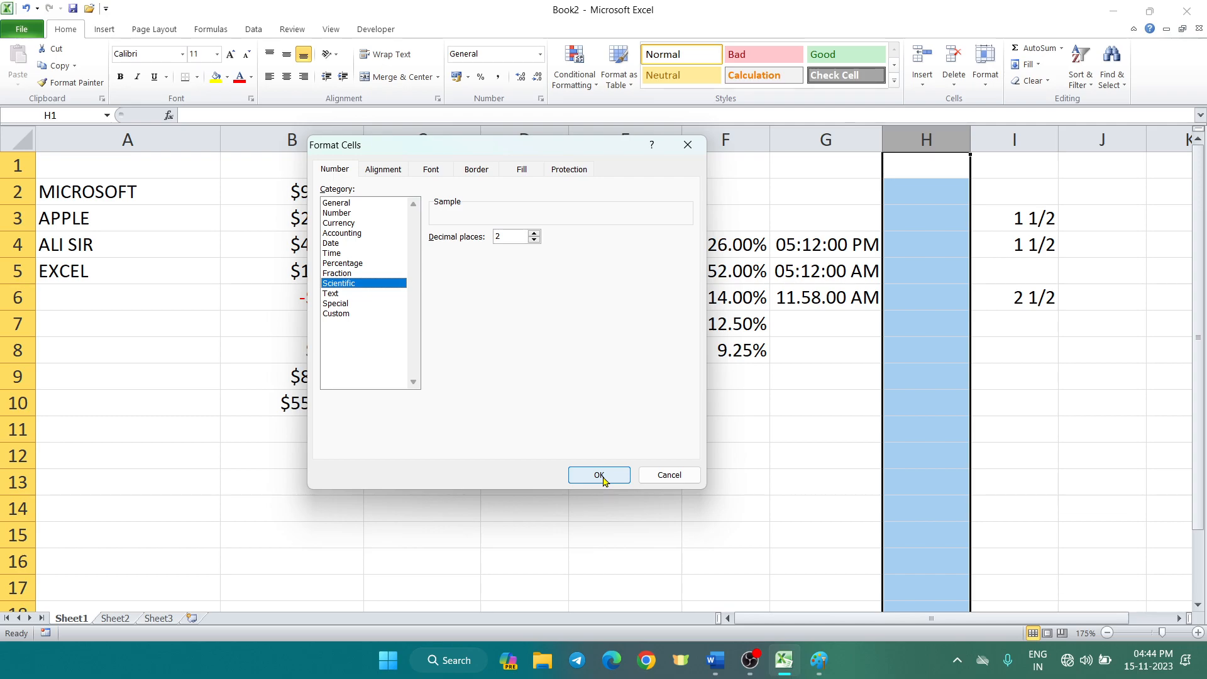
left_click(598, 476)
Enter 56585, 4565896, 365895965, 956598, 5965956 and 89 into H4:H9
left_click(940, 233)
type("56585")
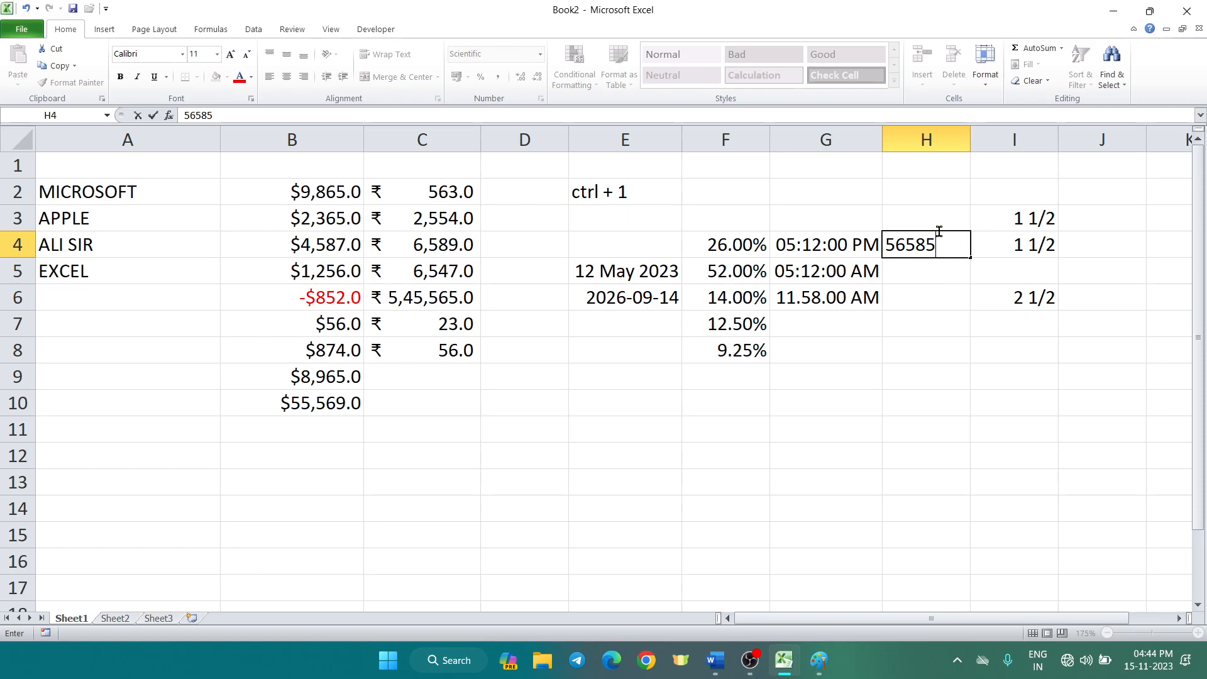
key("Return")
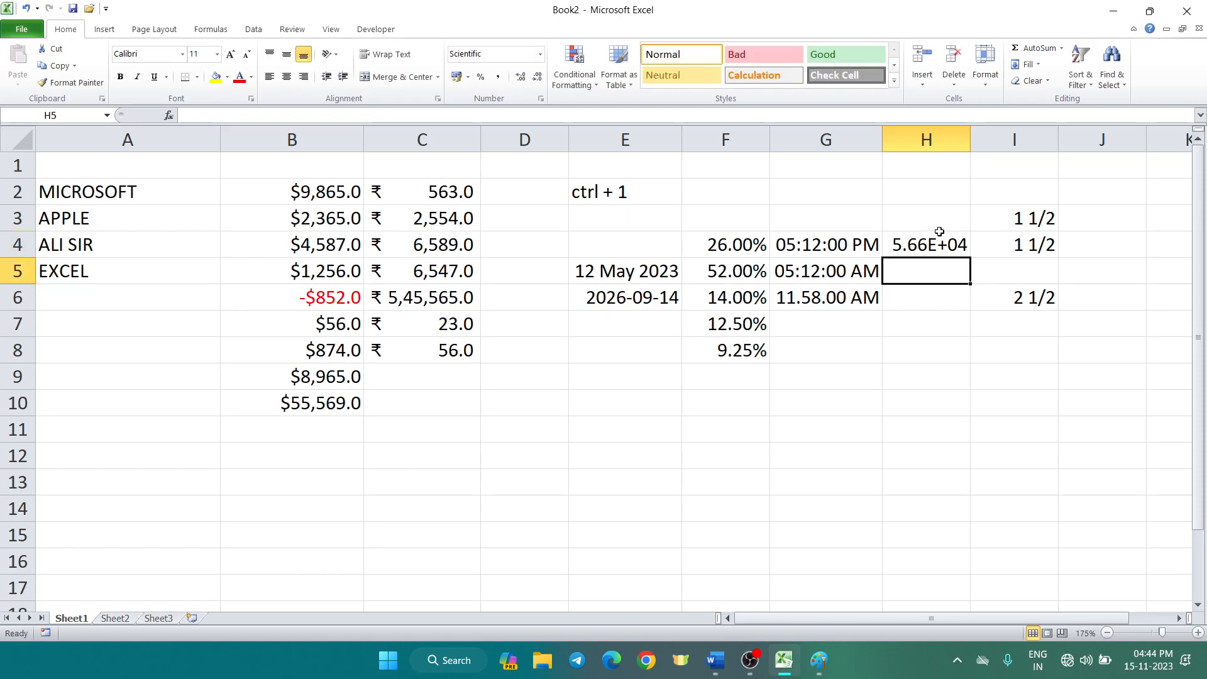
type("4565896")
key("Return")
type("365895965")
key("Return")
type("956598")
key("Return")
type("5965956")
key("Return")
type("89")
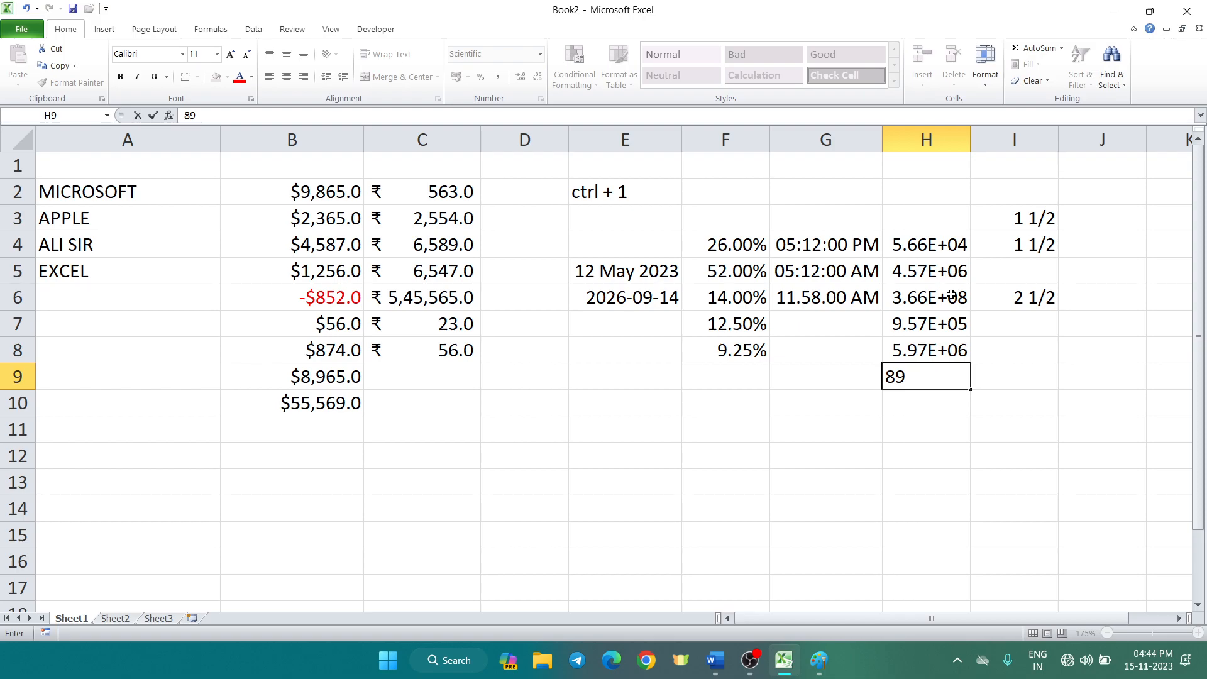
Widen column H and check the full values stored behind H4, H6, H7 and H9
scroll(951, 296, "down", 1)
left_click_drag(971, 137, 1000, 138)
left_click(812, 384)
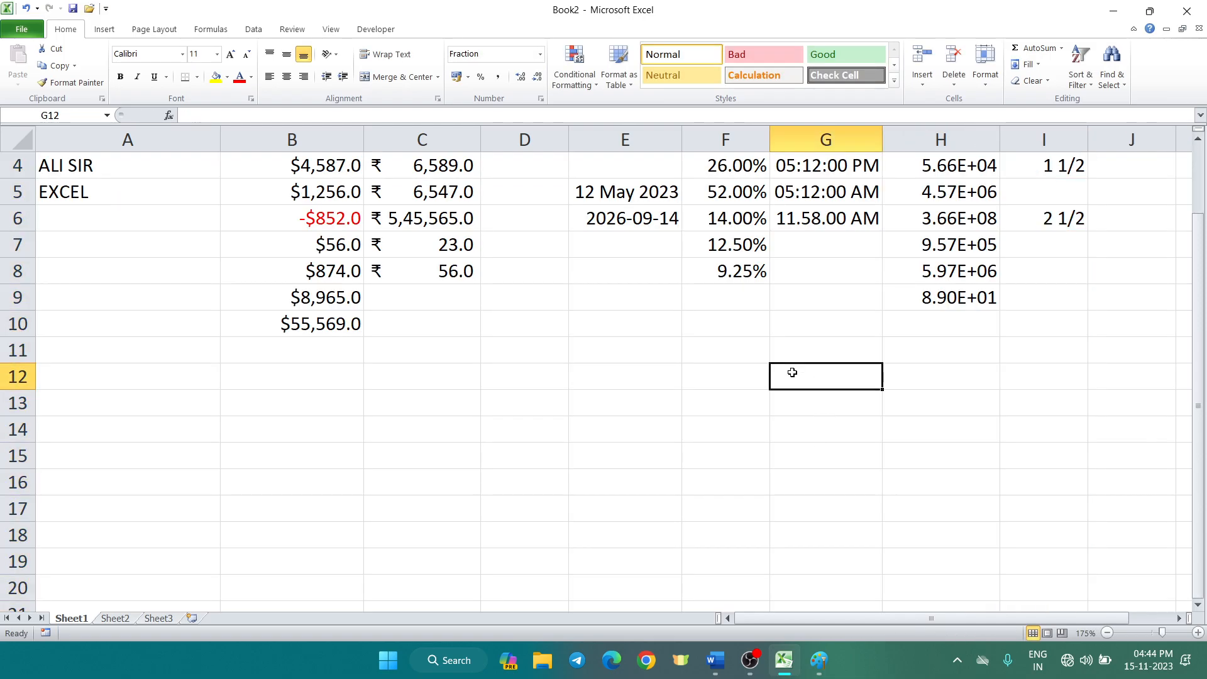
scroll(867, 358, "up", 1)
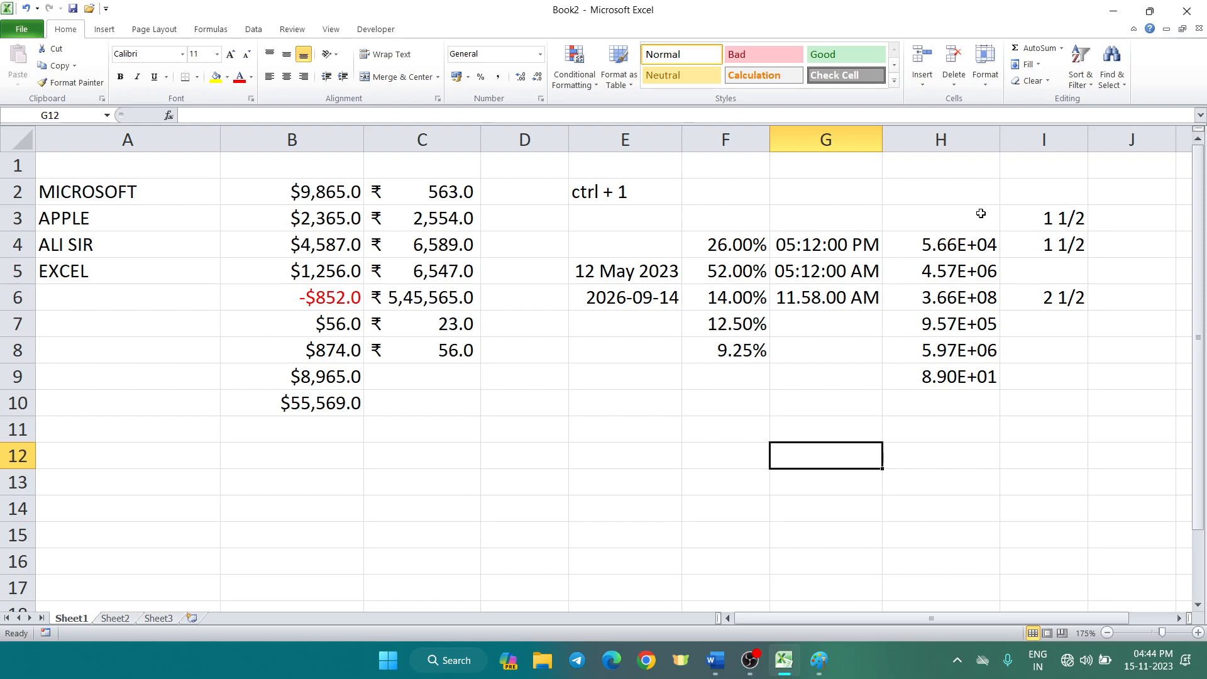
left_click(971, 247)
left_click(962, 294)
left_click(960, 330)
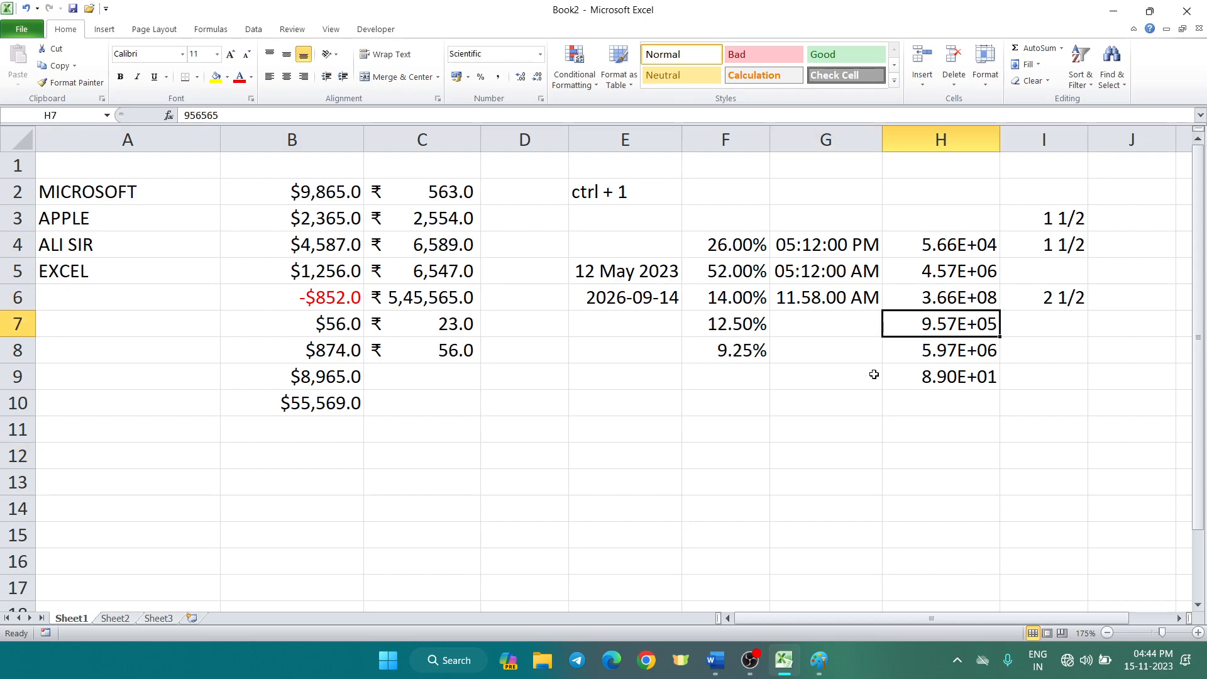
left_click(946, 388)
left_click_drag(545, 436, 553, 448)
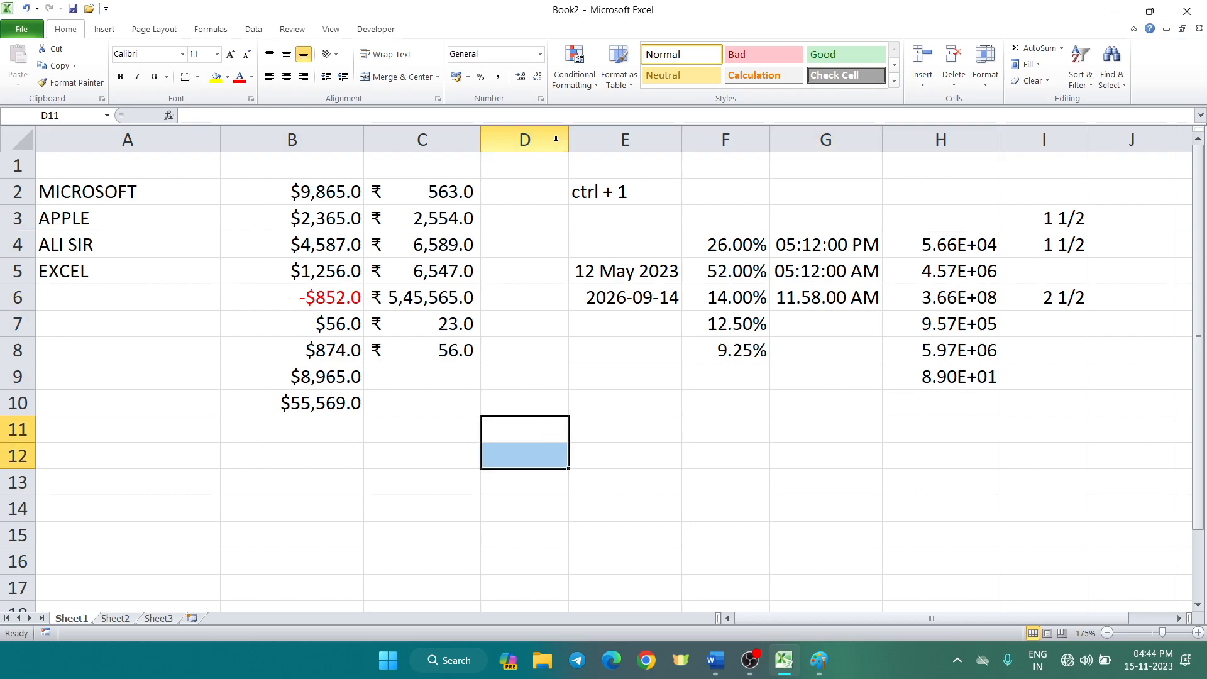
Format D11:D12 as Special Phone Number with the English (Canada) locale
key("ctrl+1")
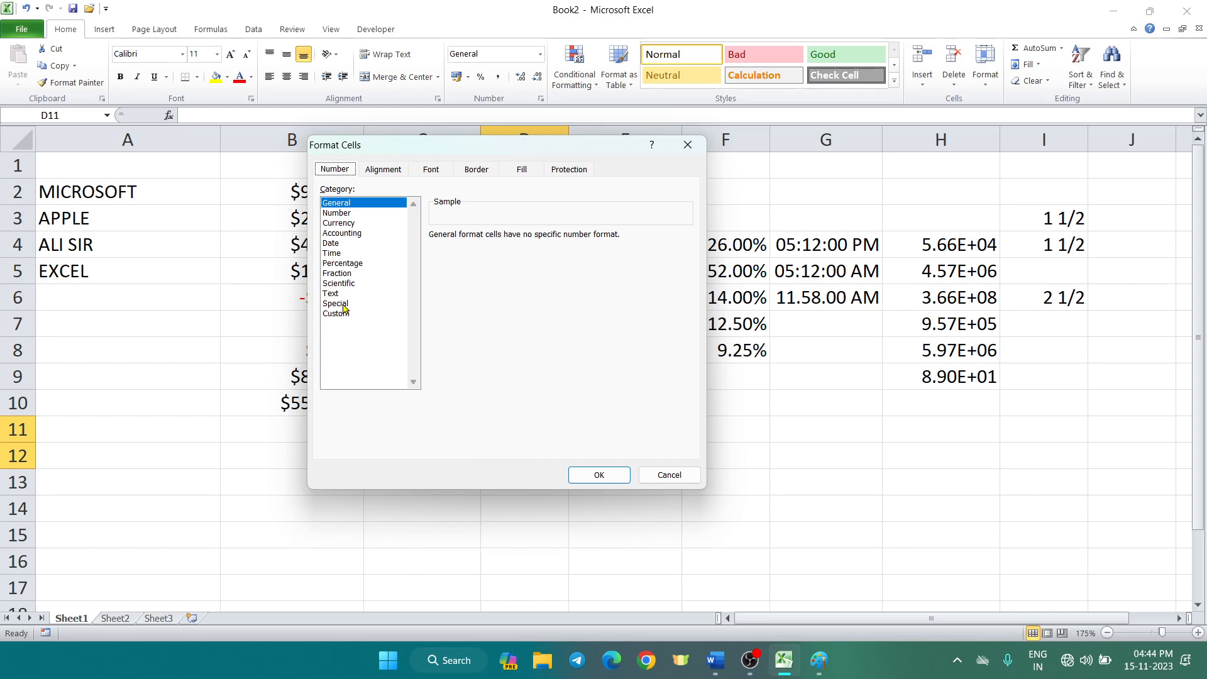
left_click(343, 305)
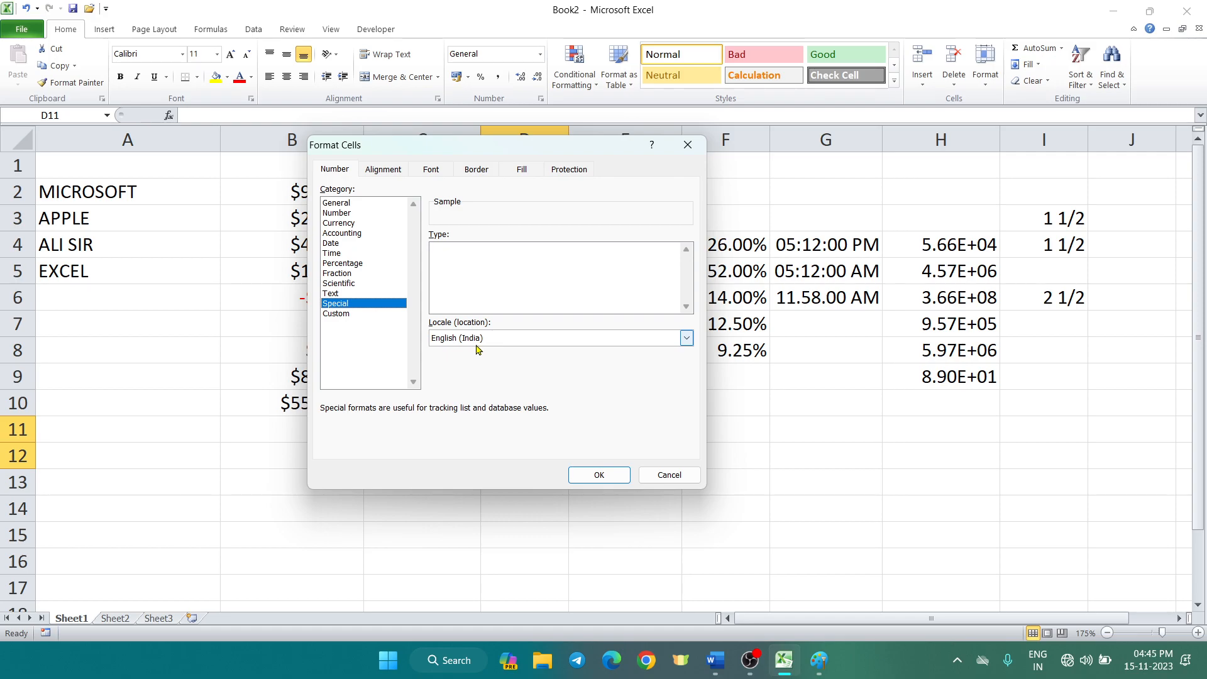
left_click(687, 338)
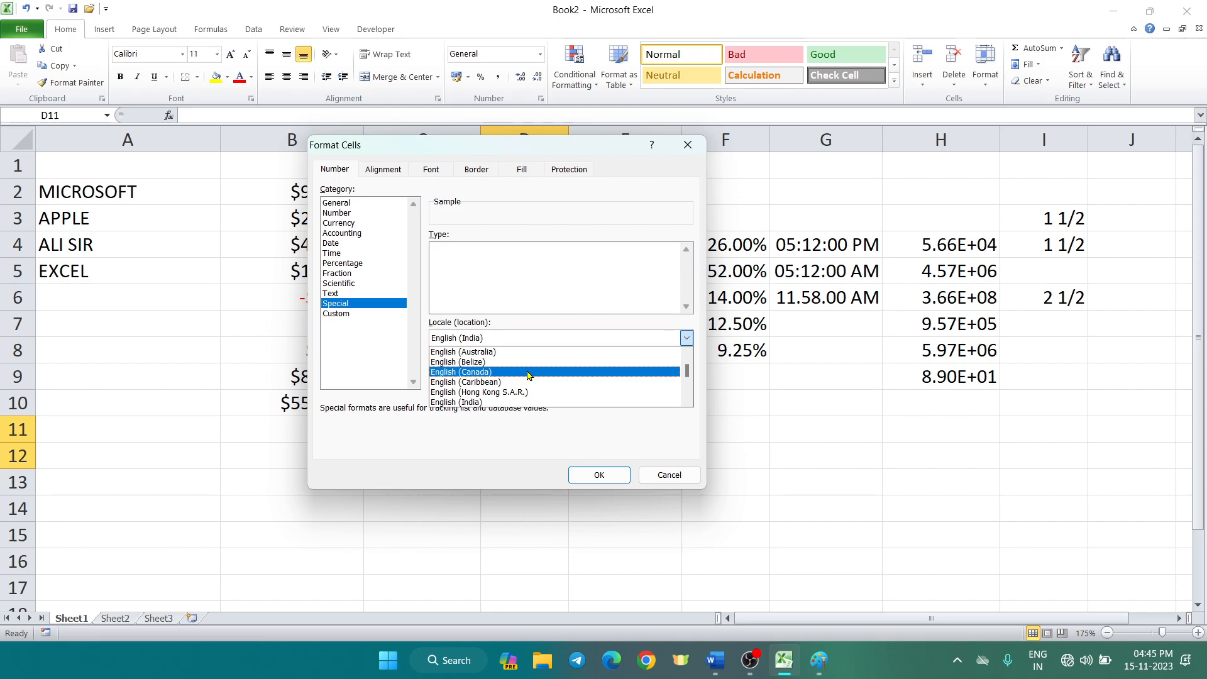
left_click(527, 374)
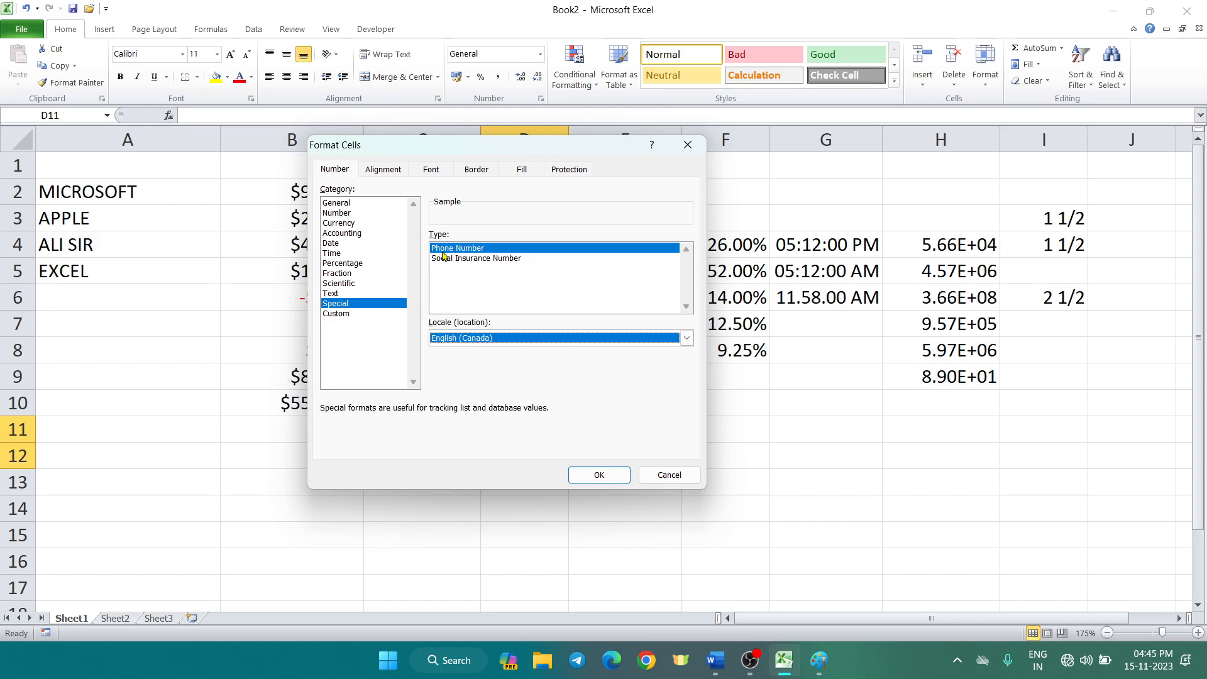
left_click(599, 476)
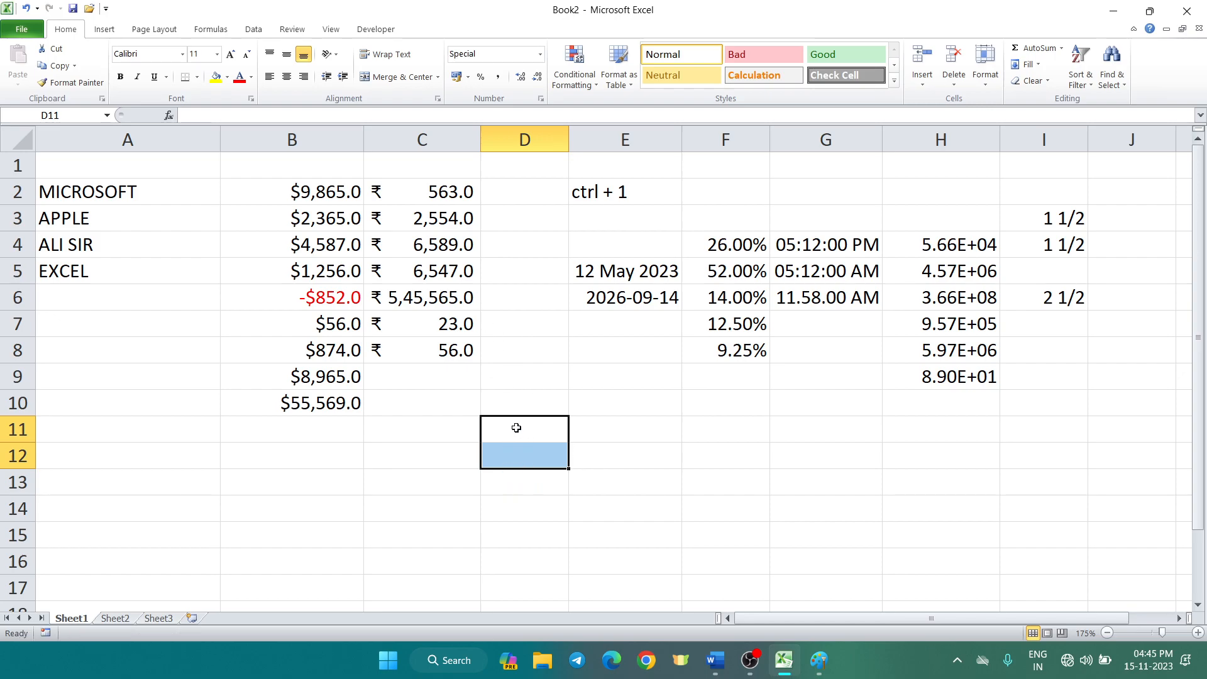
Enter two 11-digit phone numbers into D11 and D12
left_click(542, 422)
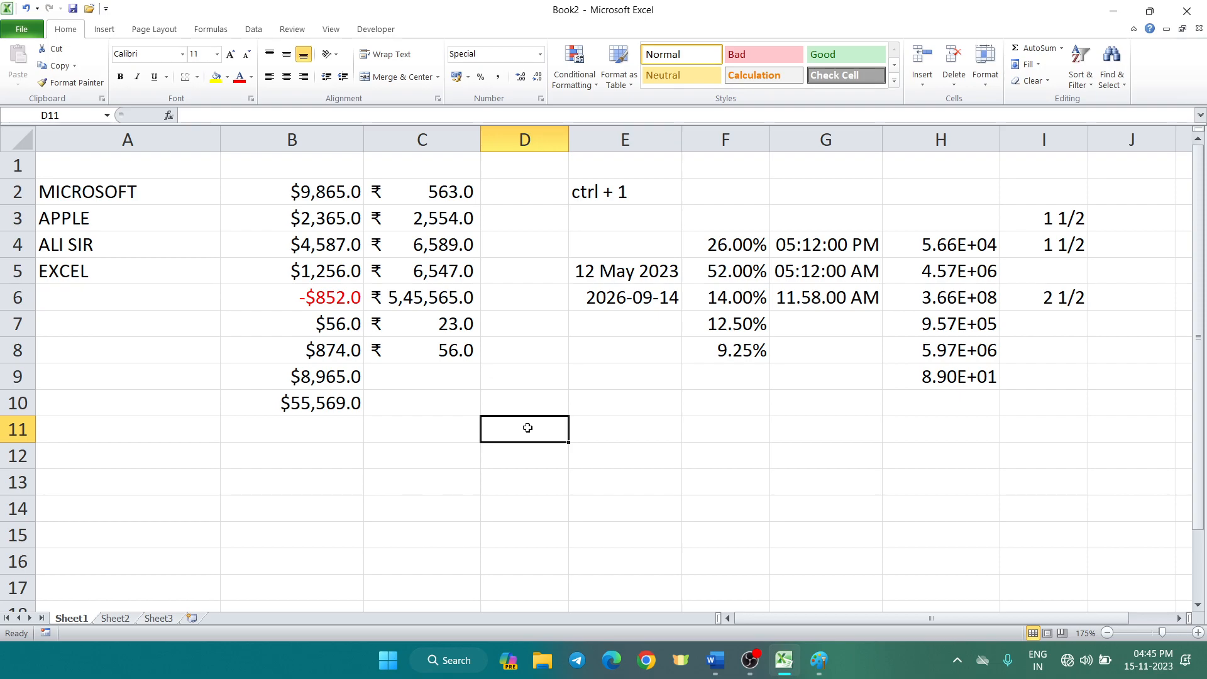
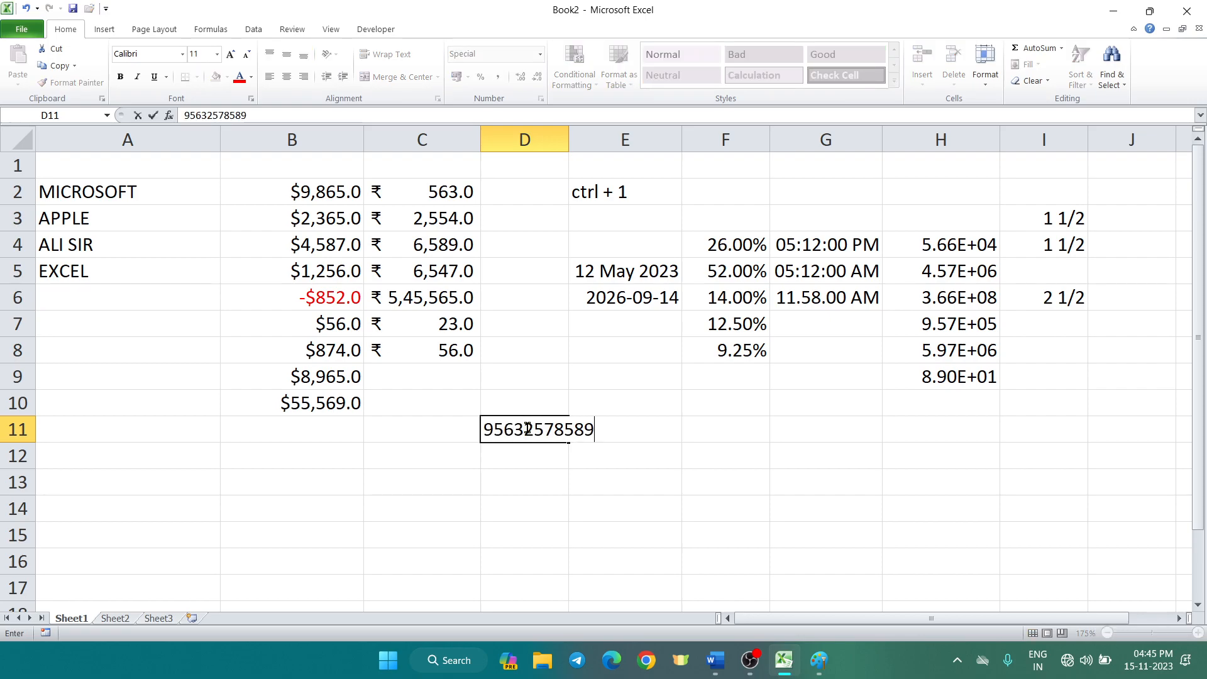
key("Return")
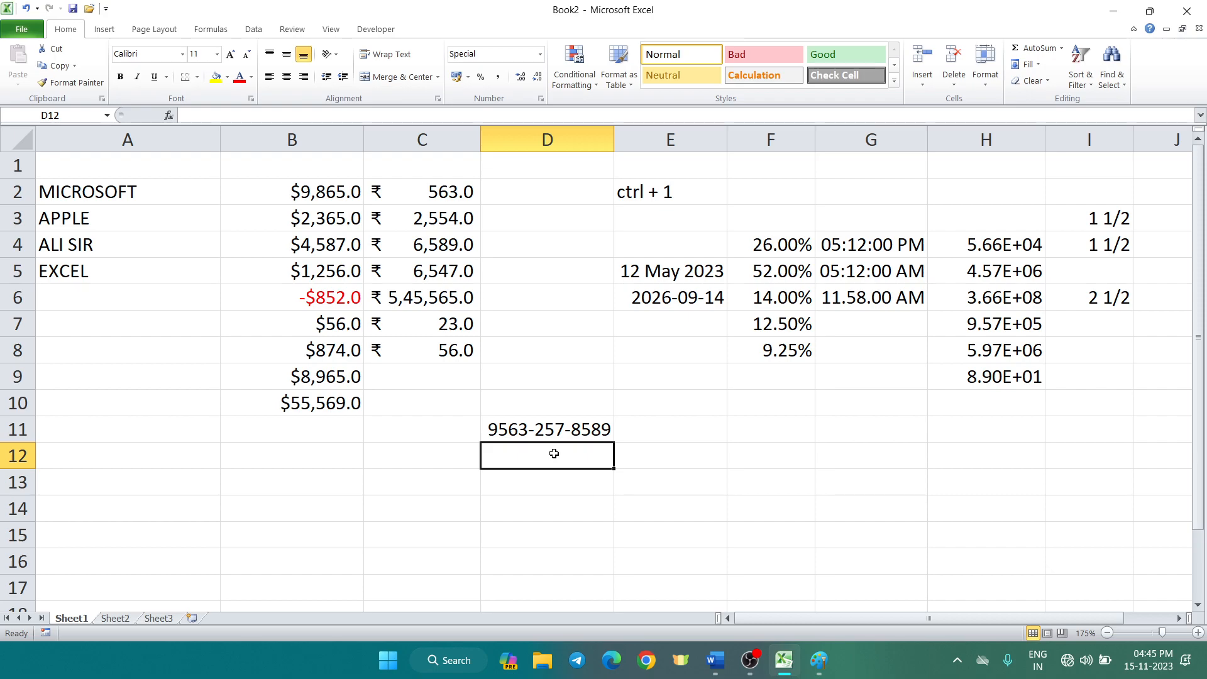
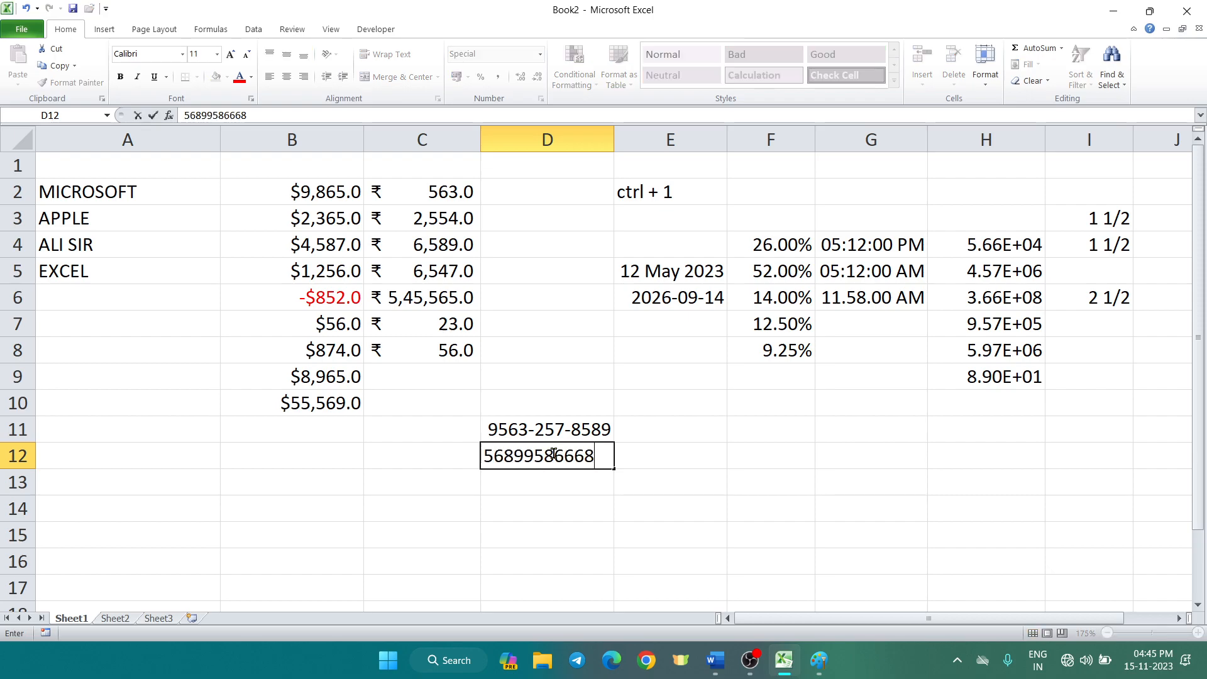
key("Return")
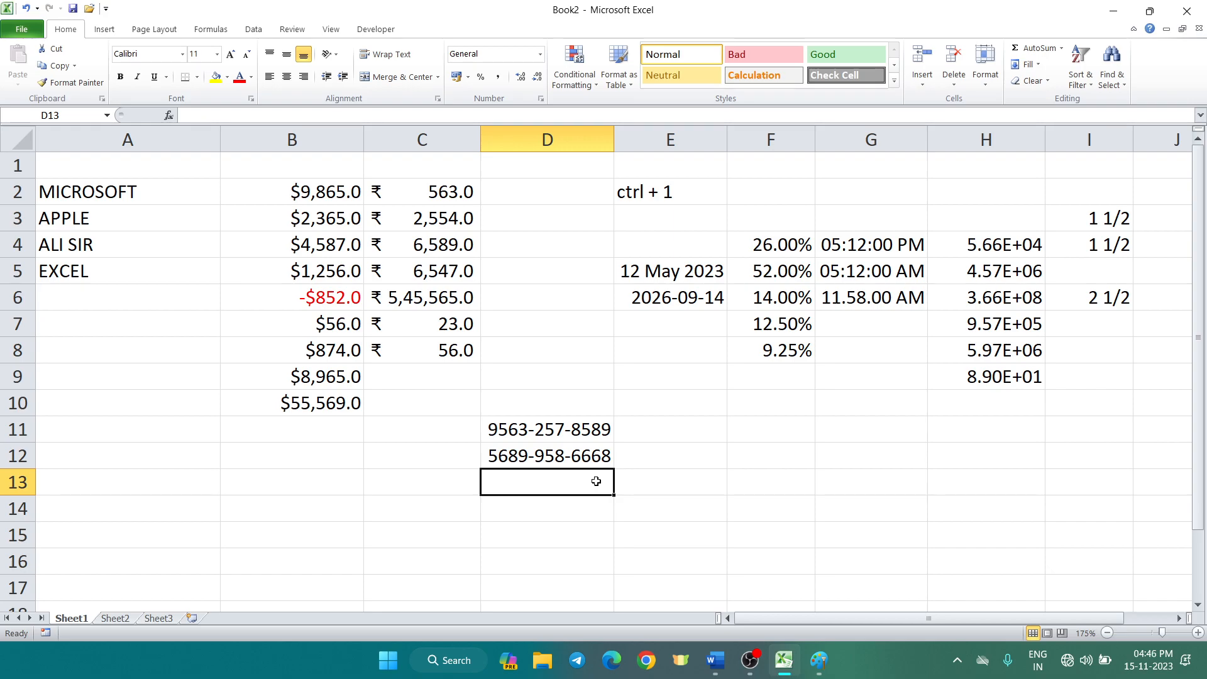
Check the raw digits in D11 and D12, then preview Text format for D12 without applying it
left_click(587, 410)
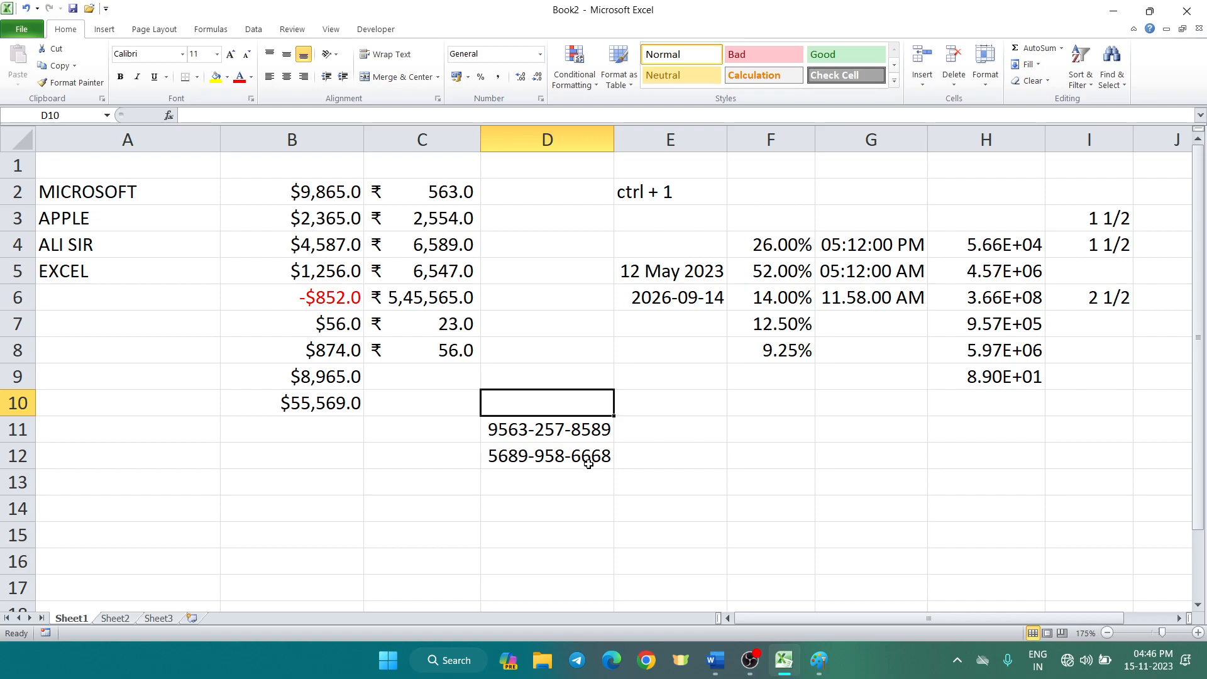
left_click(586, 432)
left_click(583, 452)
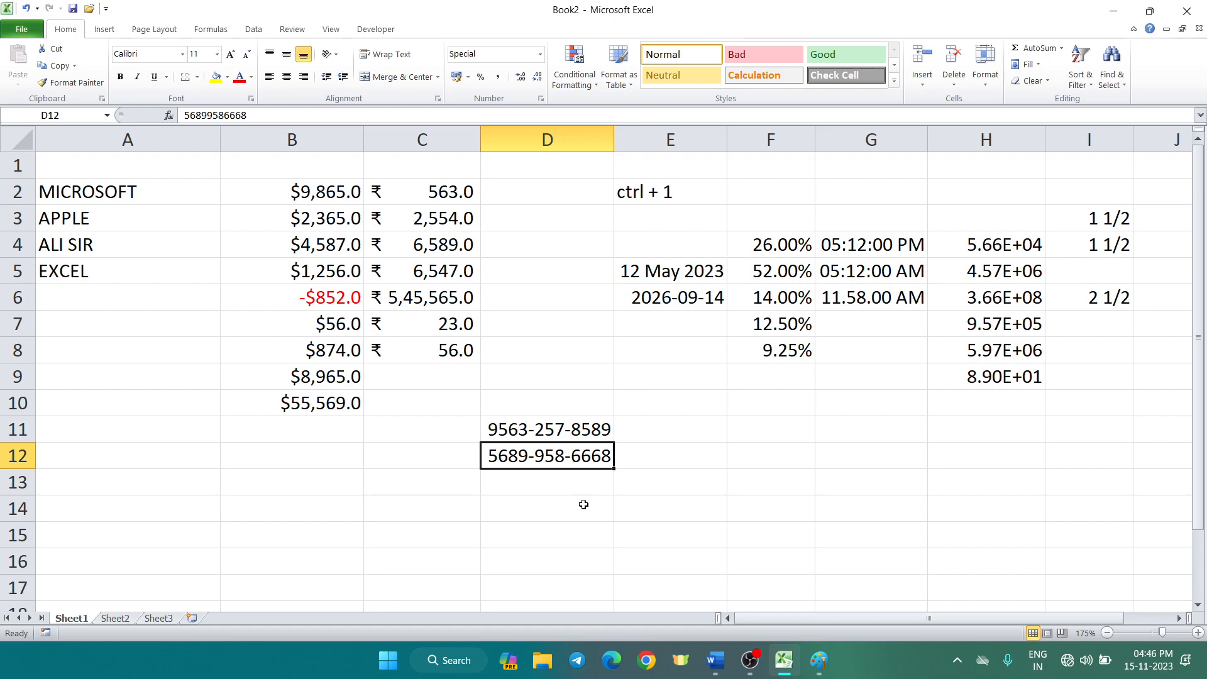
key("ctrl+1")
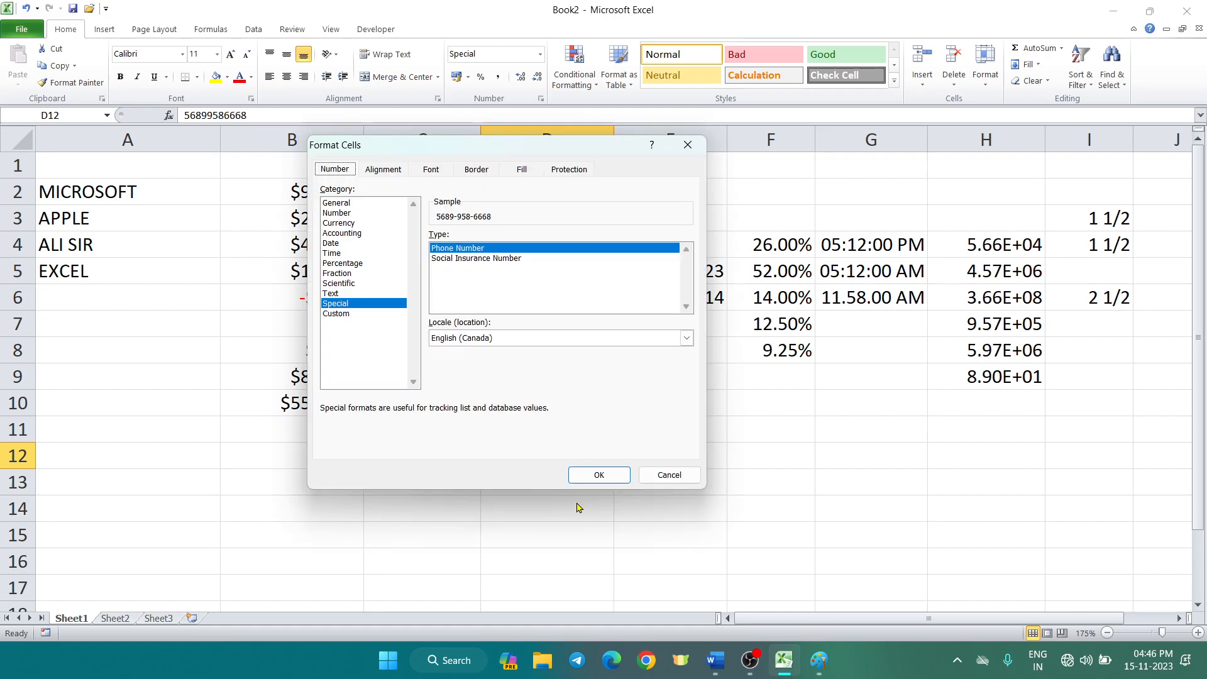
left_click(343, 294)
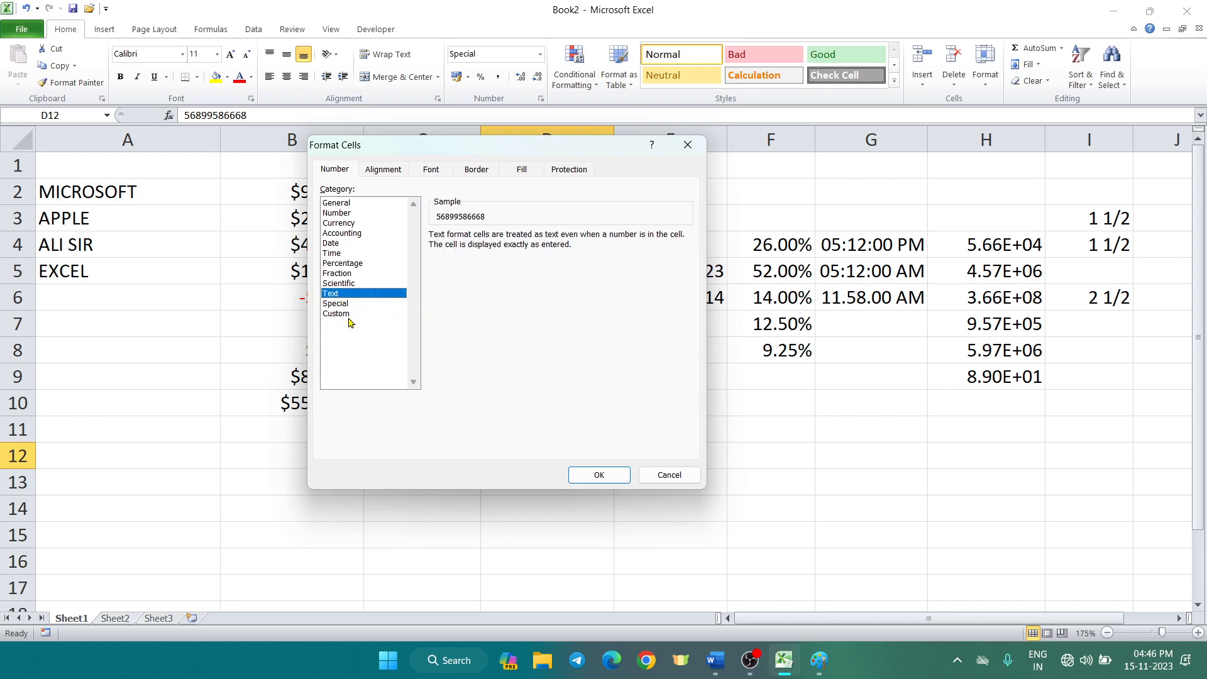
left_click(665, 475)
Enter LUX, quantity 100 and price 10 into A14:C14
left_click(785, 479)
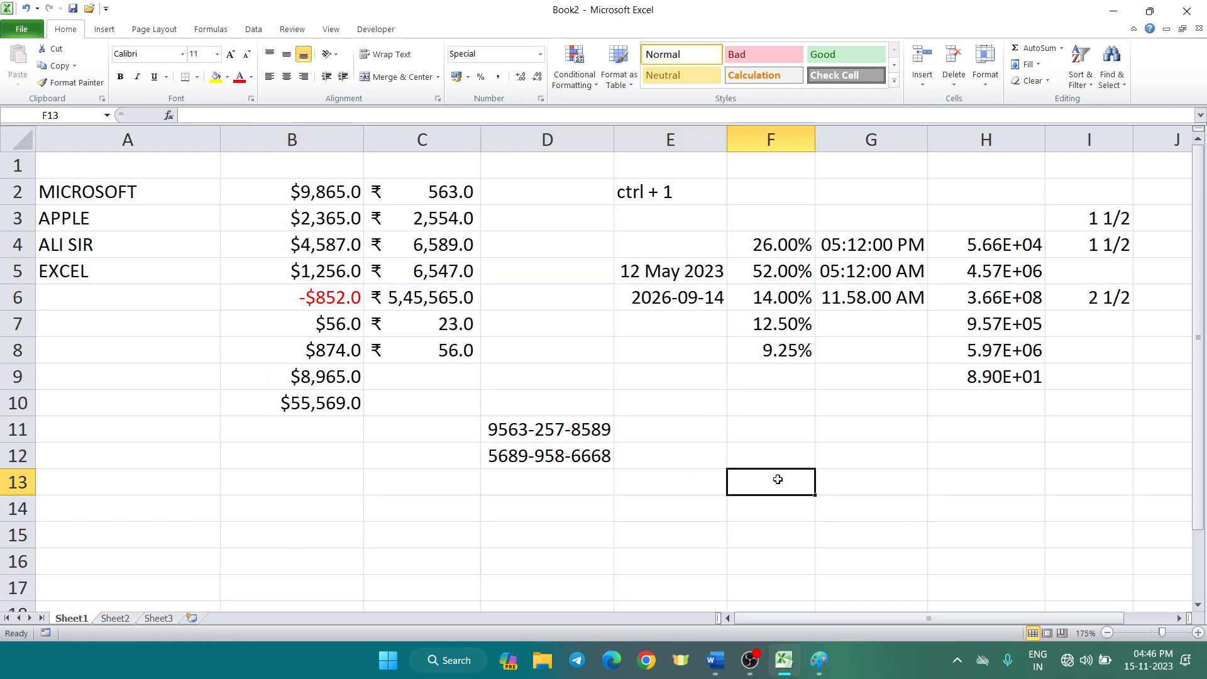
scroll(402, 453, "down", 2)
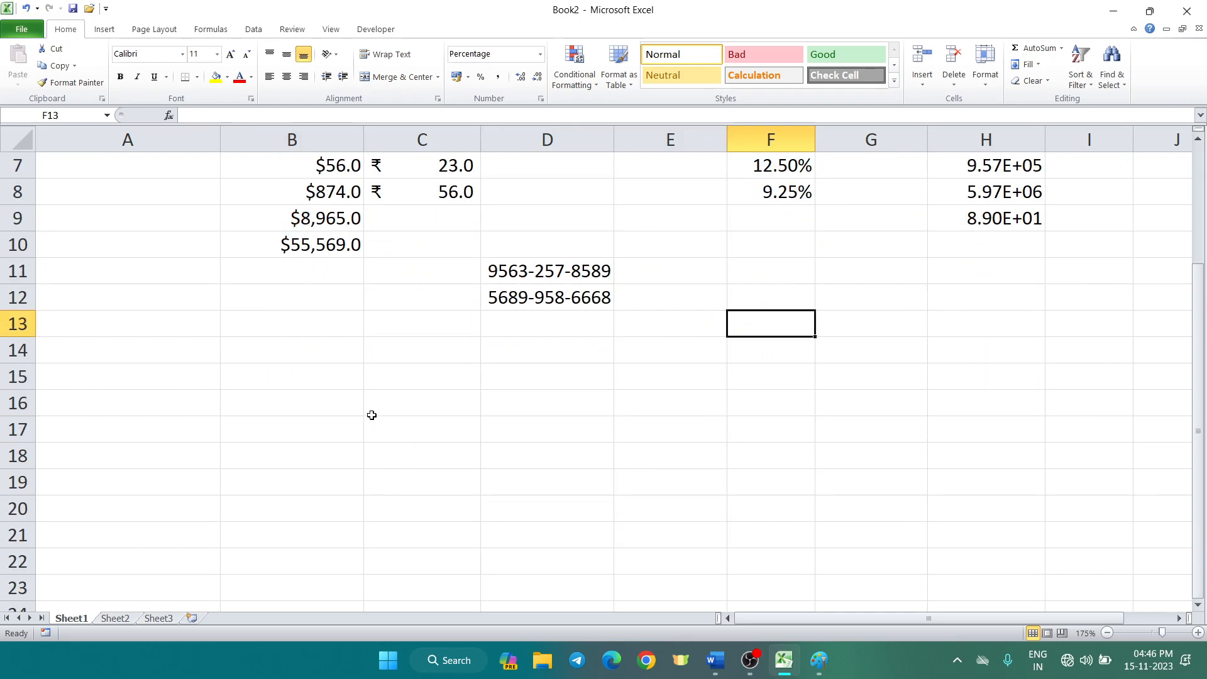
left_click(289, 350)
left_click(207, 347)
type("LUX")
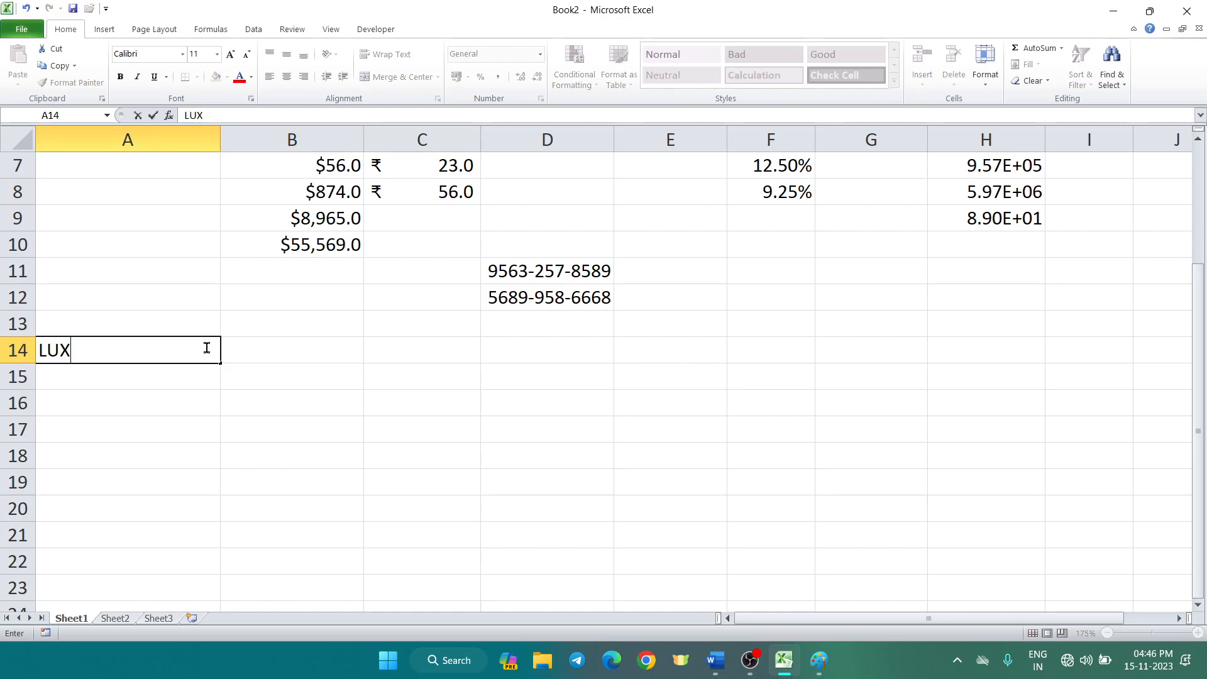
key("Tab")
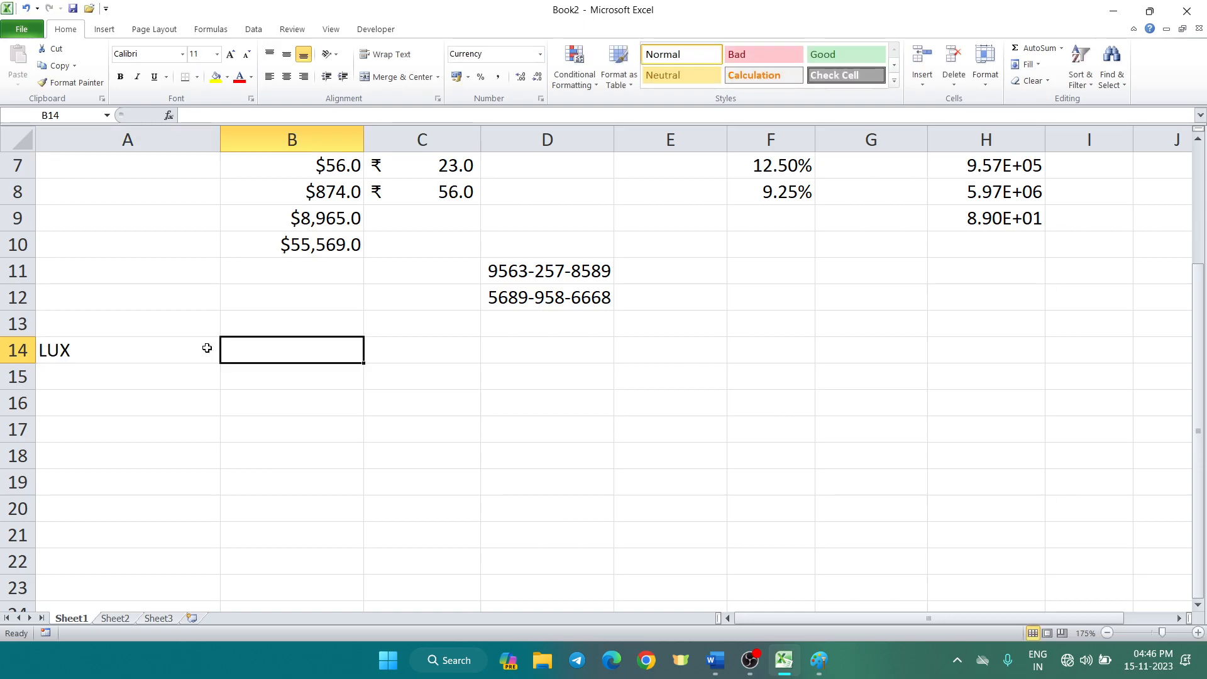
type("100")
key("Tab")
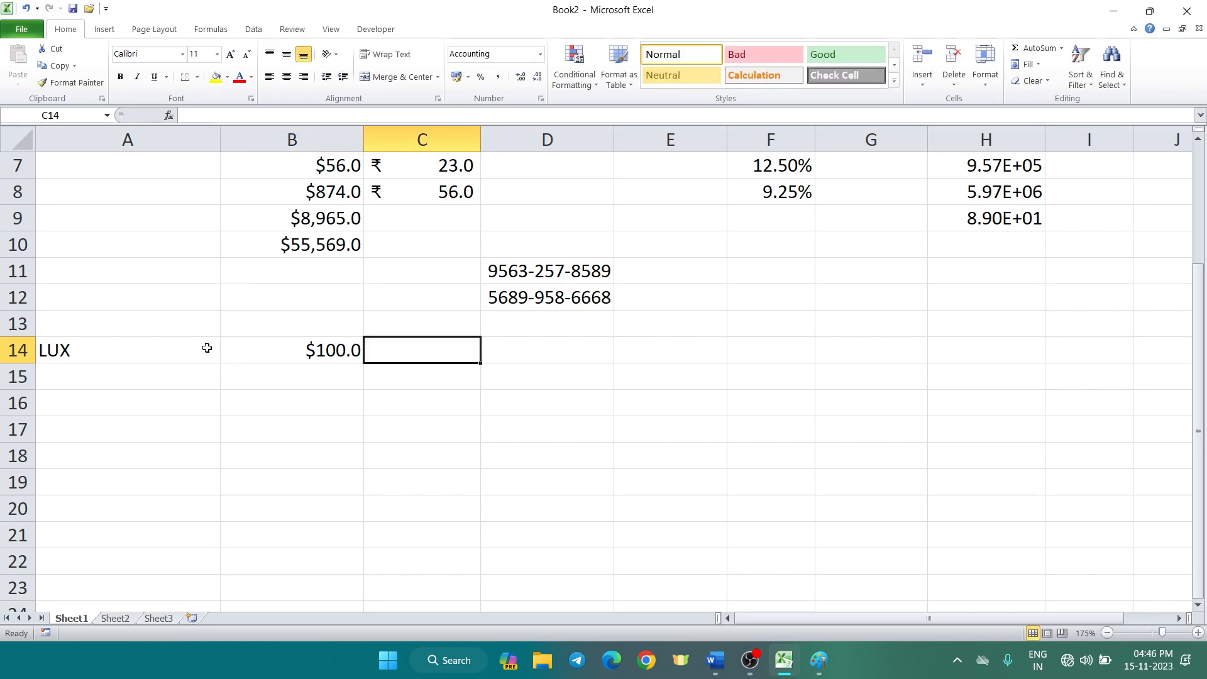
type("10")
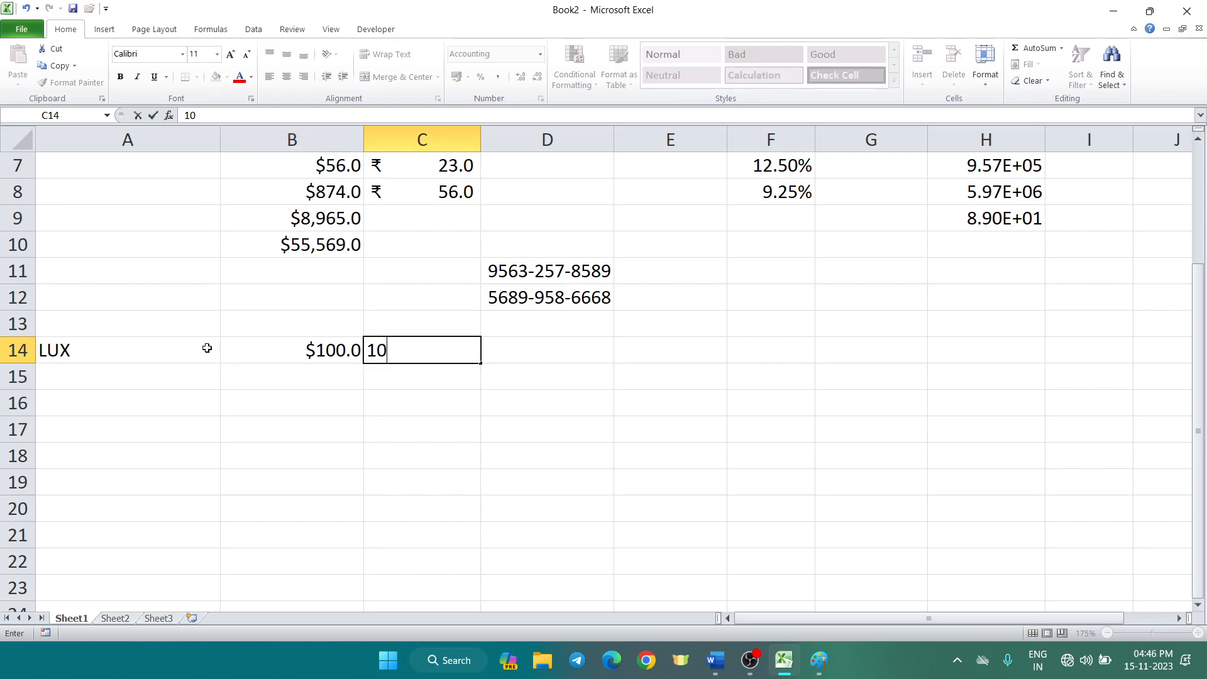
left_click(557, 437)
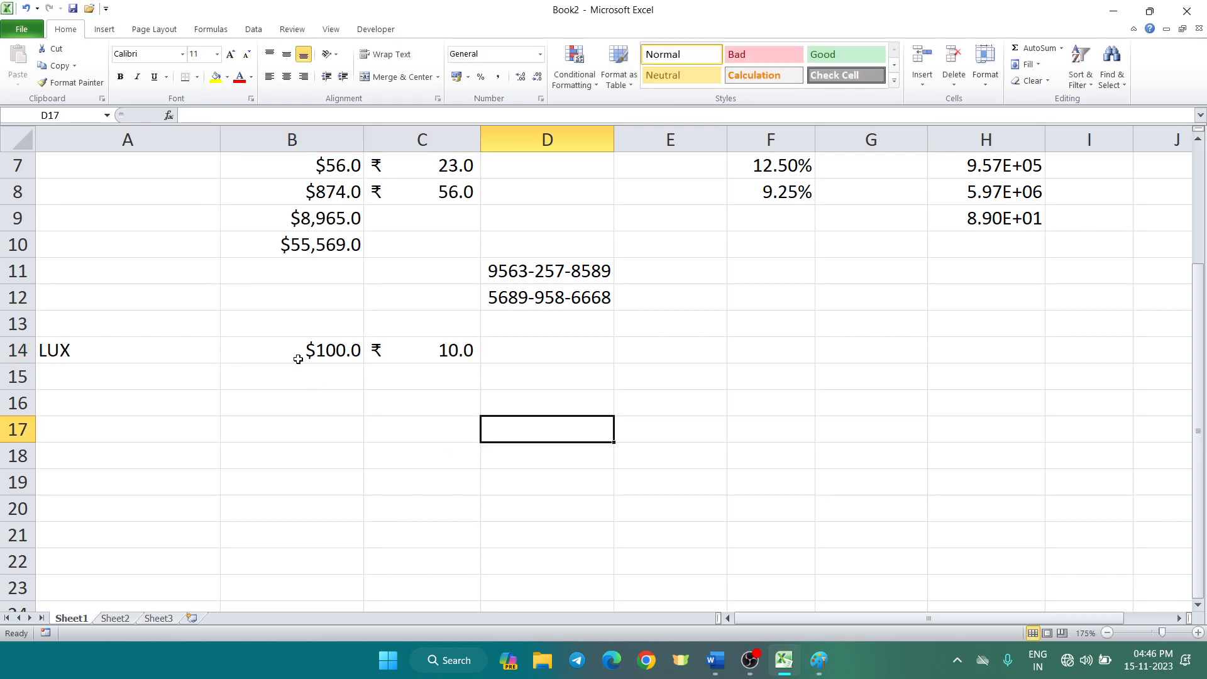
Set B14 to Number format with no decimals so it shows a plain 100
left_click(314, 350)
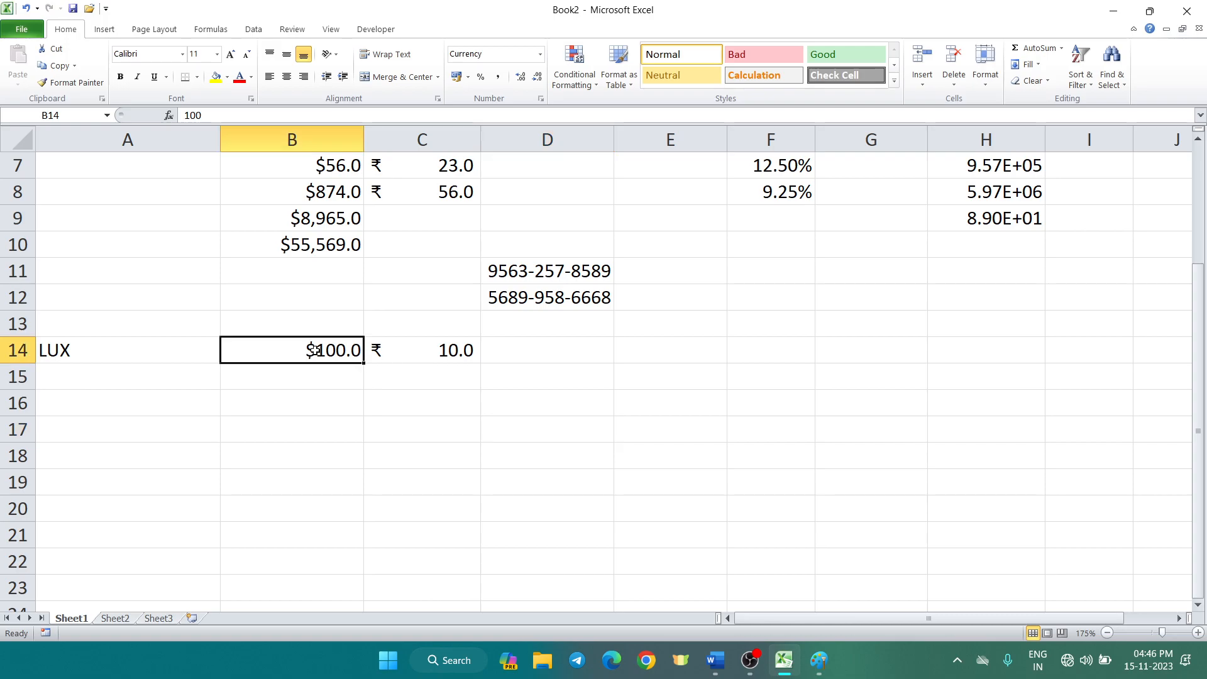
left_click(512, 50)
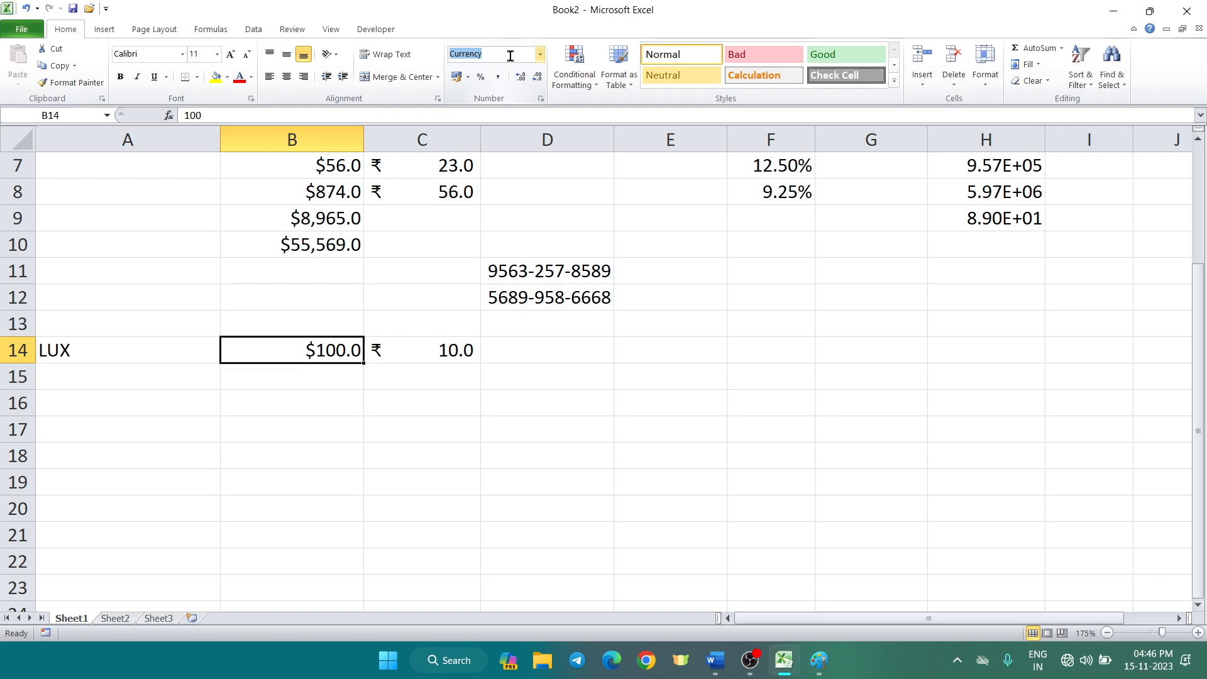
left_click(425, 301)
left_click(299, 354)
key("ctrl+1")
left_click(337, 213)
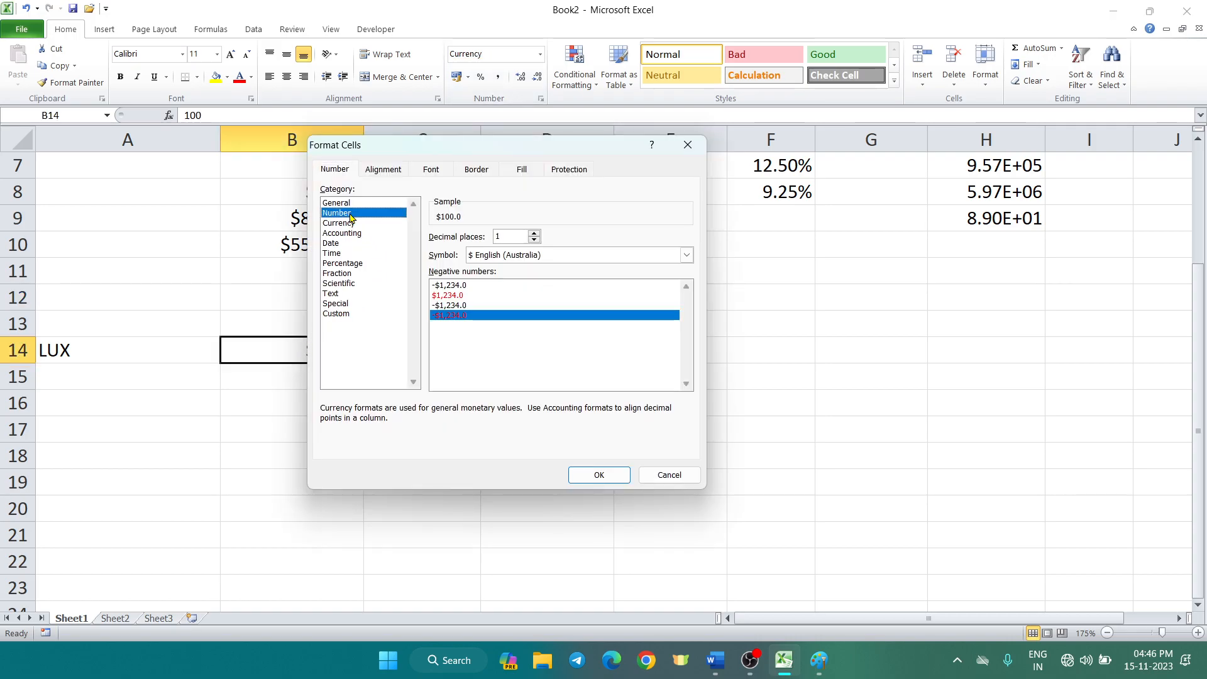
left_click(599, 476)
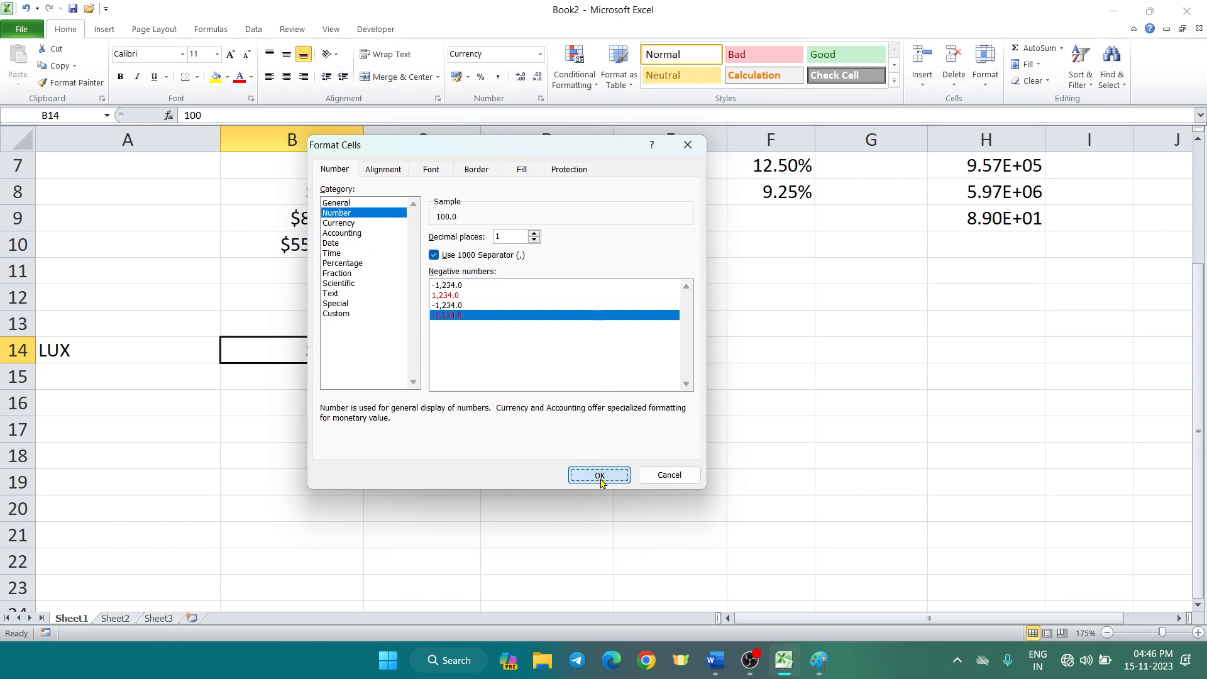
left_click(536, 76)
left_click(242, 400)
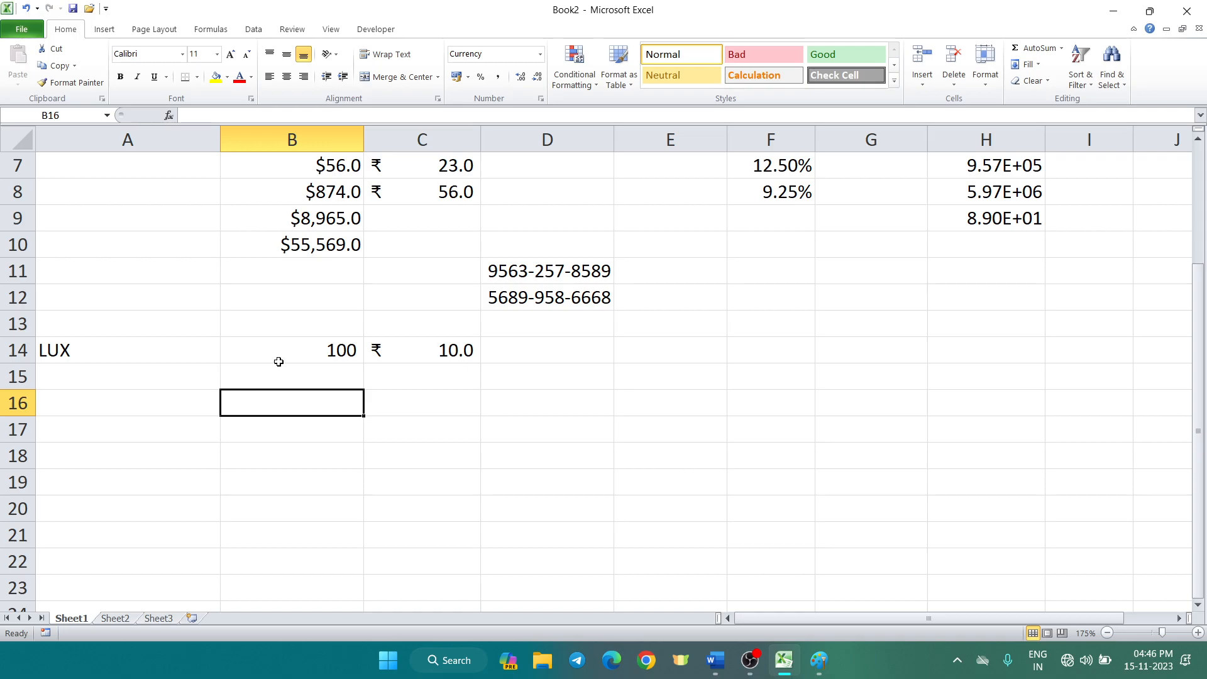
Enter =B14*C14 in D14 so the LUX total shows ₹ 1,000.0
left_click(519, 355)
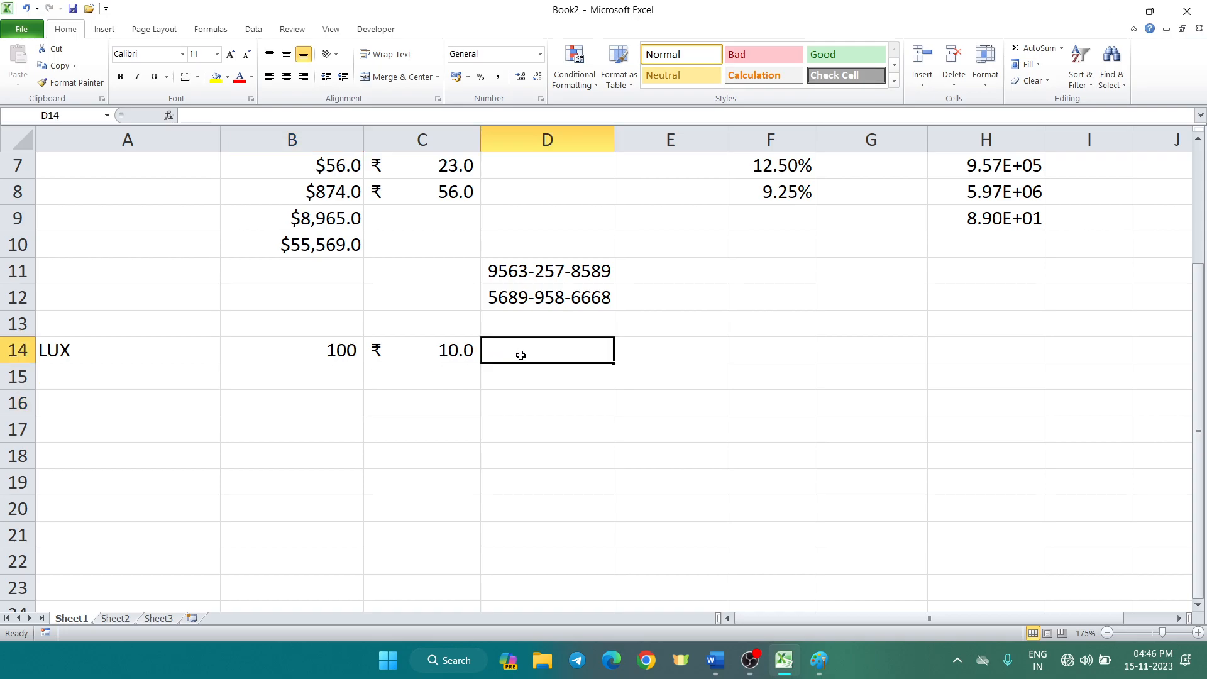
type("=")
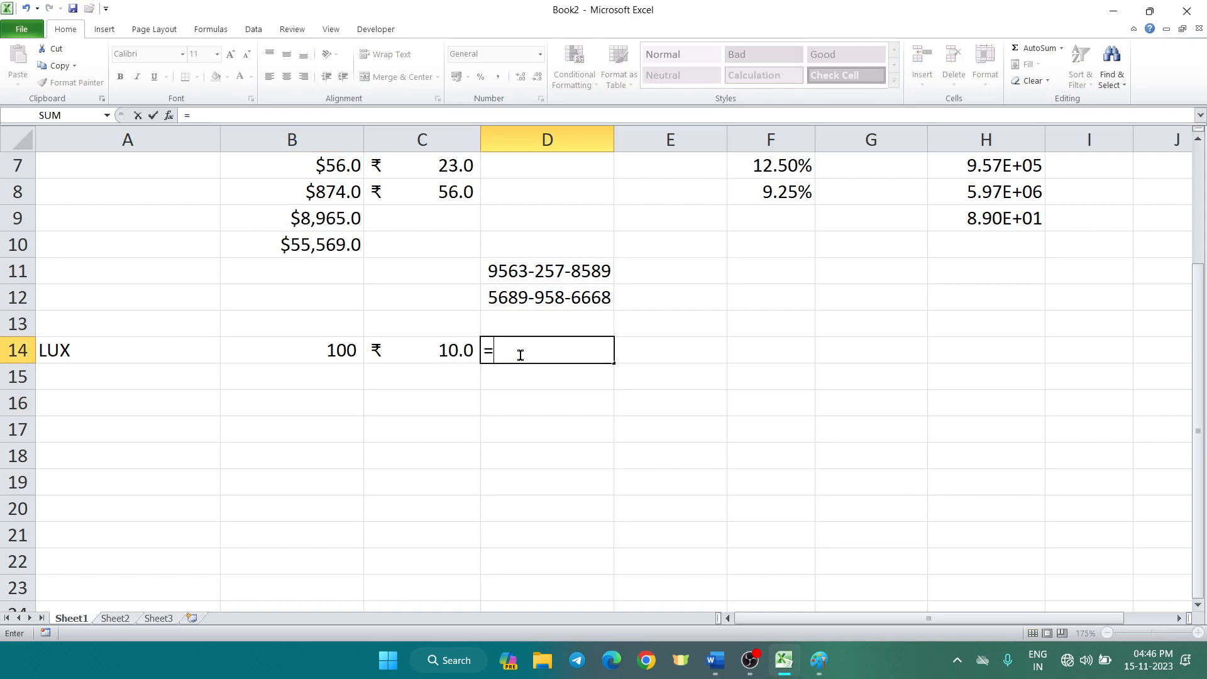
left_click(313, 353)
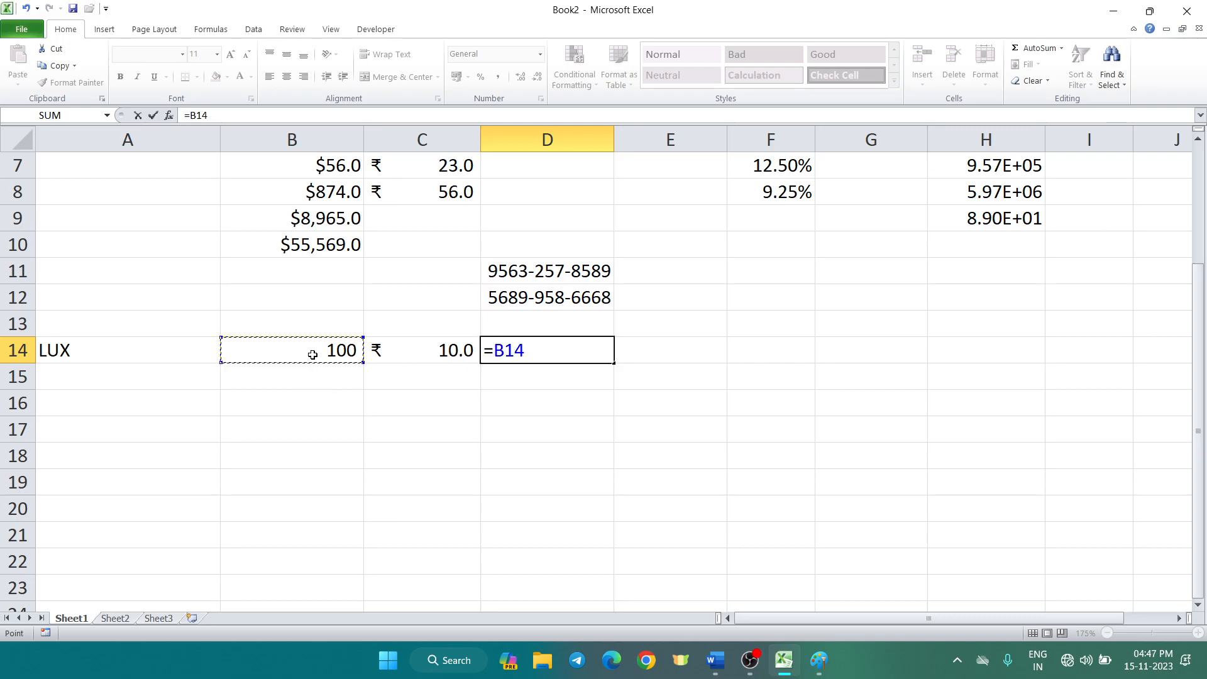
type("*")
left_click(392, 349)
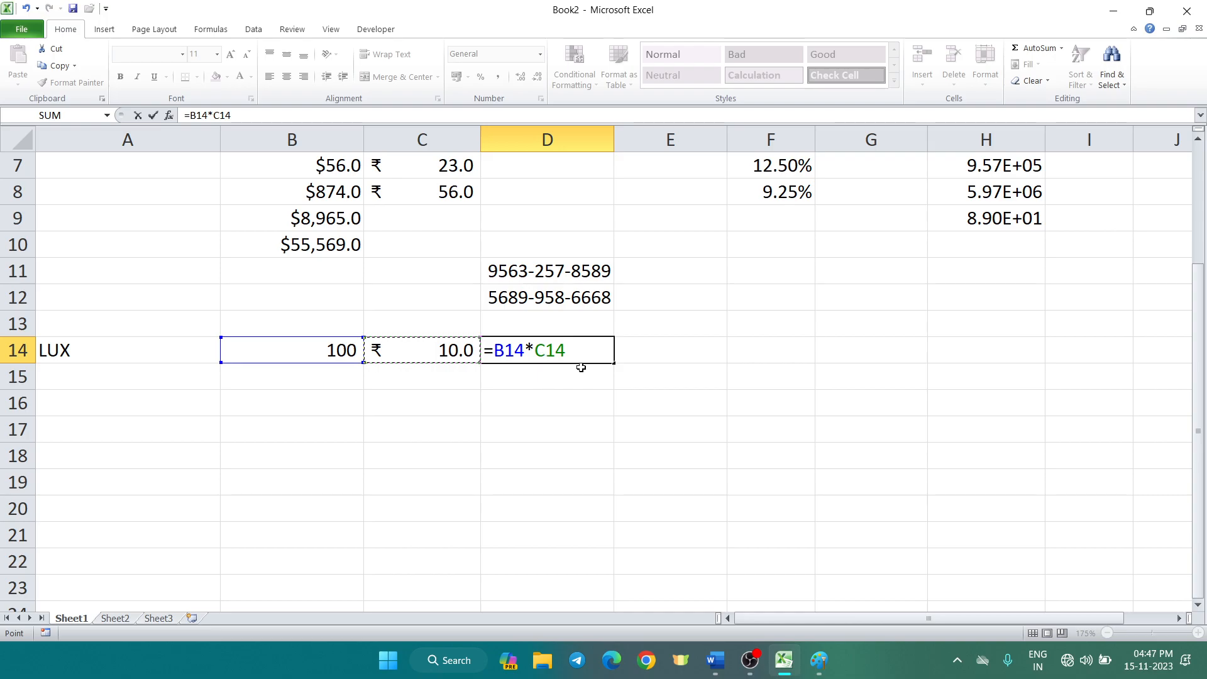
key("Return")
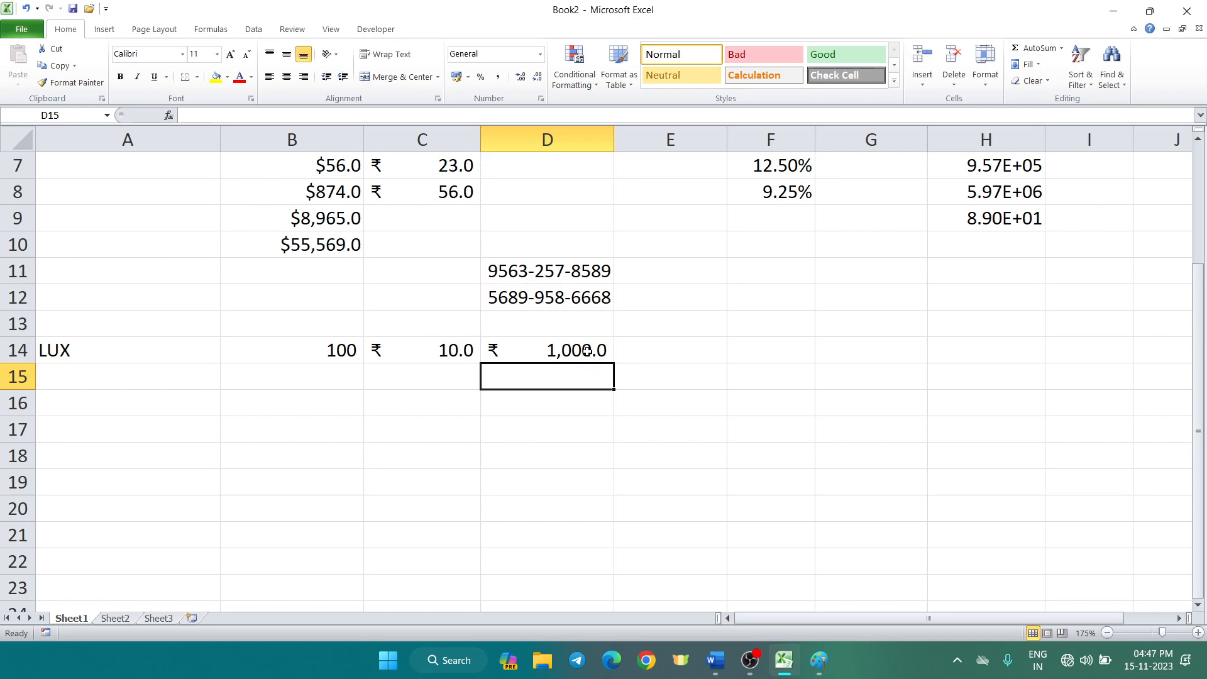
left_click(586, 350)
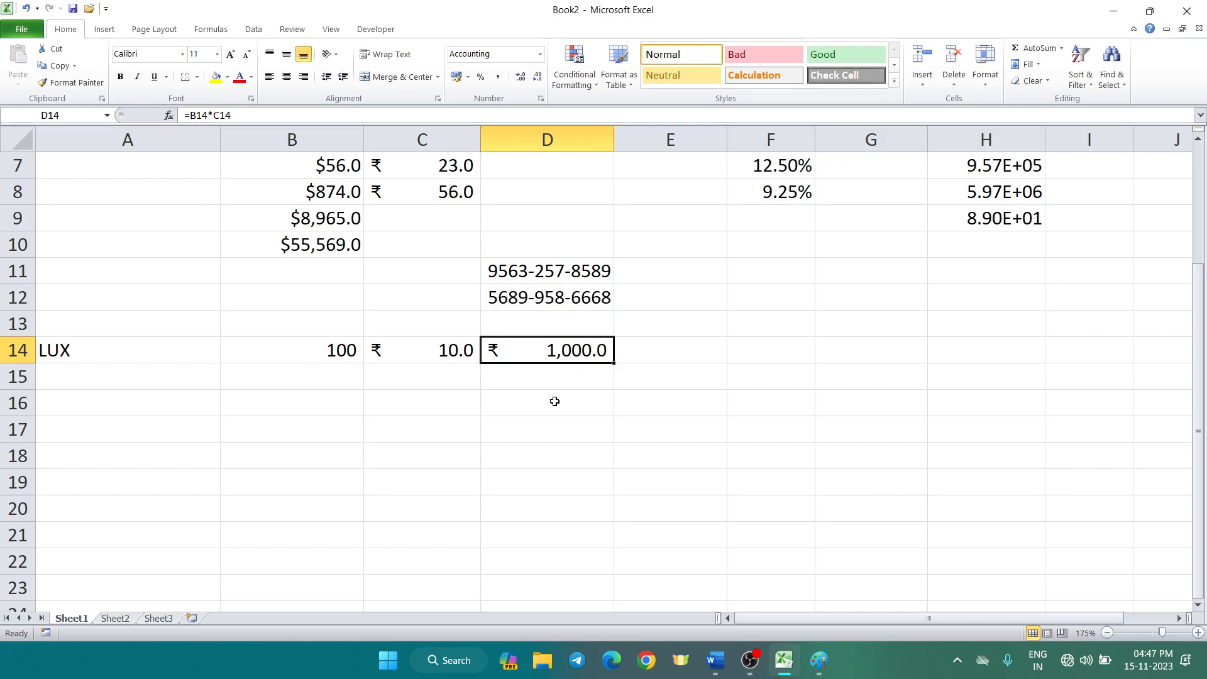
left_click(555, 401)
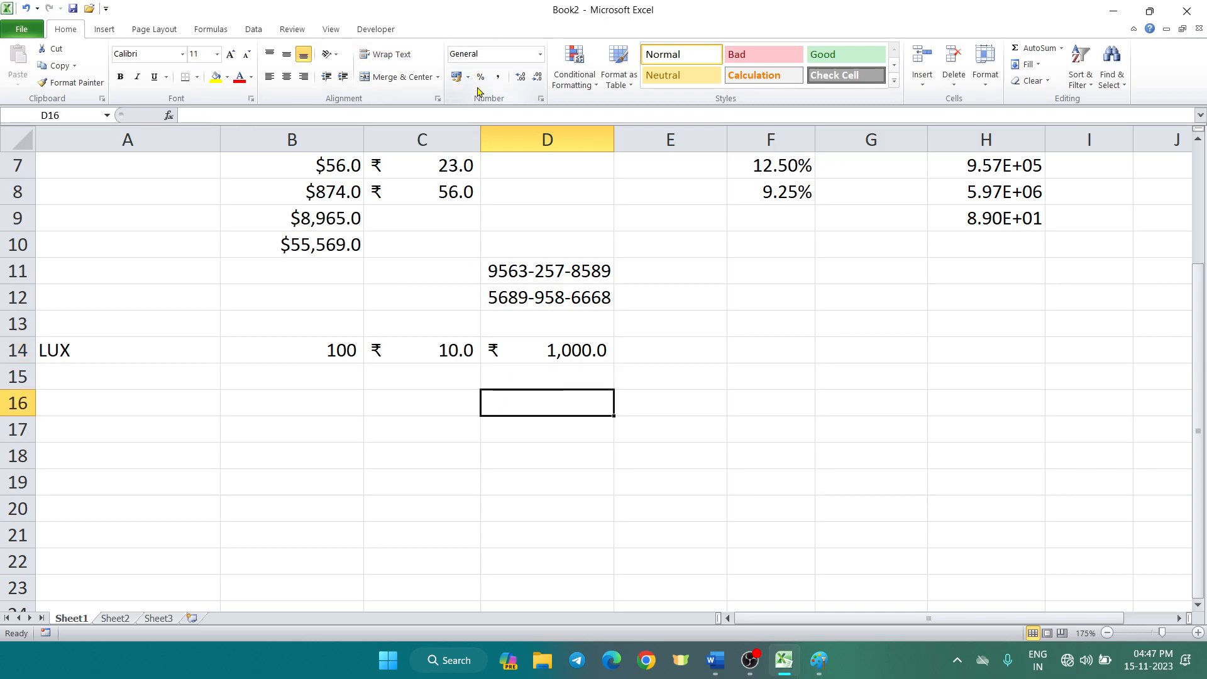
Apply the Text number format to cell D16
key("ctrl+1")
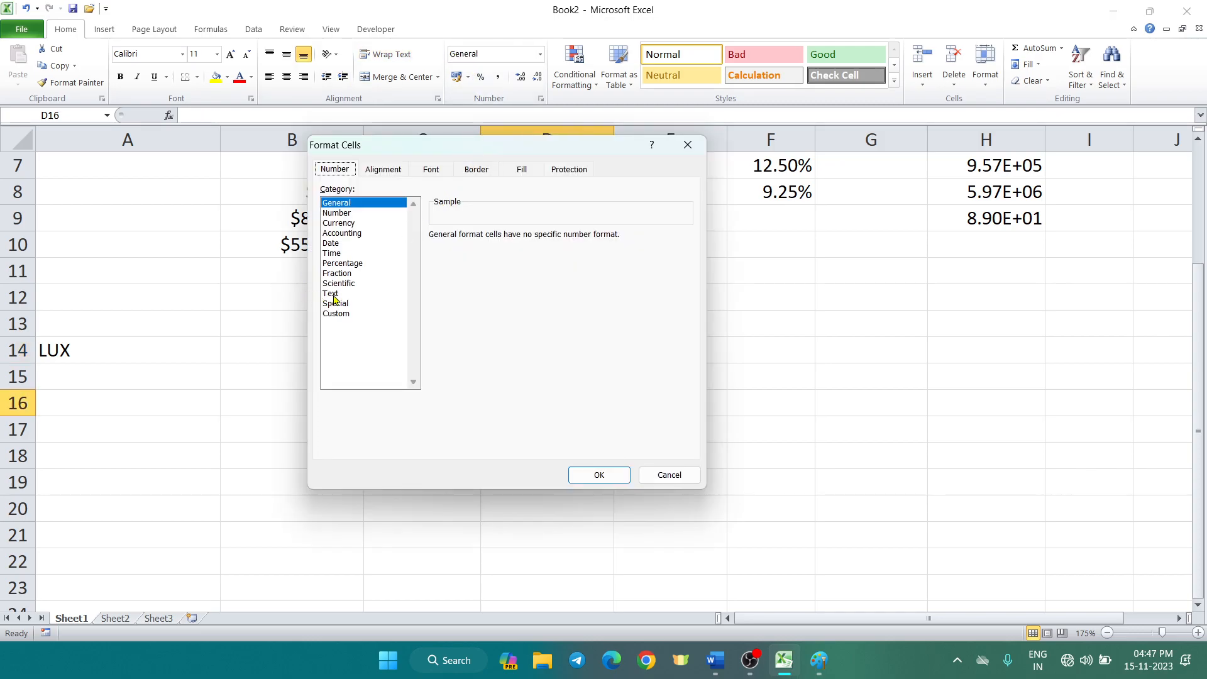
left_click(334, 294)
left_click(597, 476)
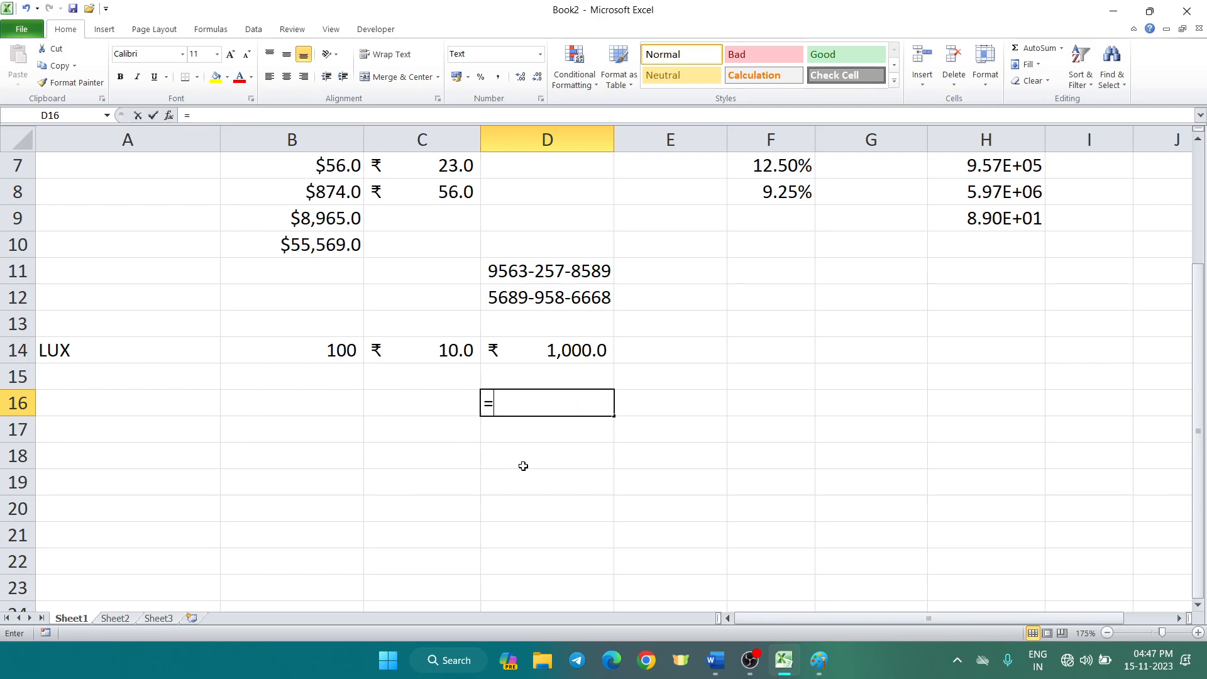
Enter =B14*C14 in D16, where it stays as literal text instead of calculating
type("=")
left_click(343, 352)
type("*")
left_click(411, 356)
key("Return")
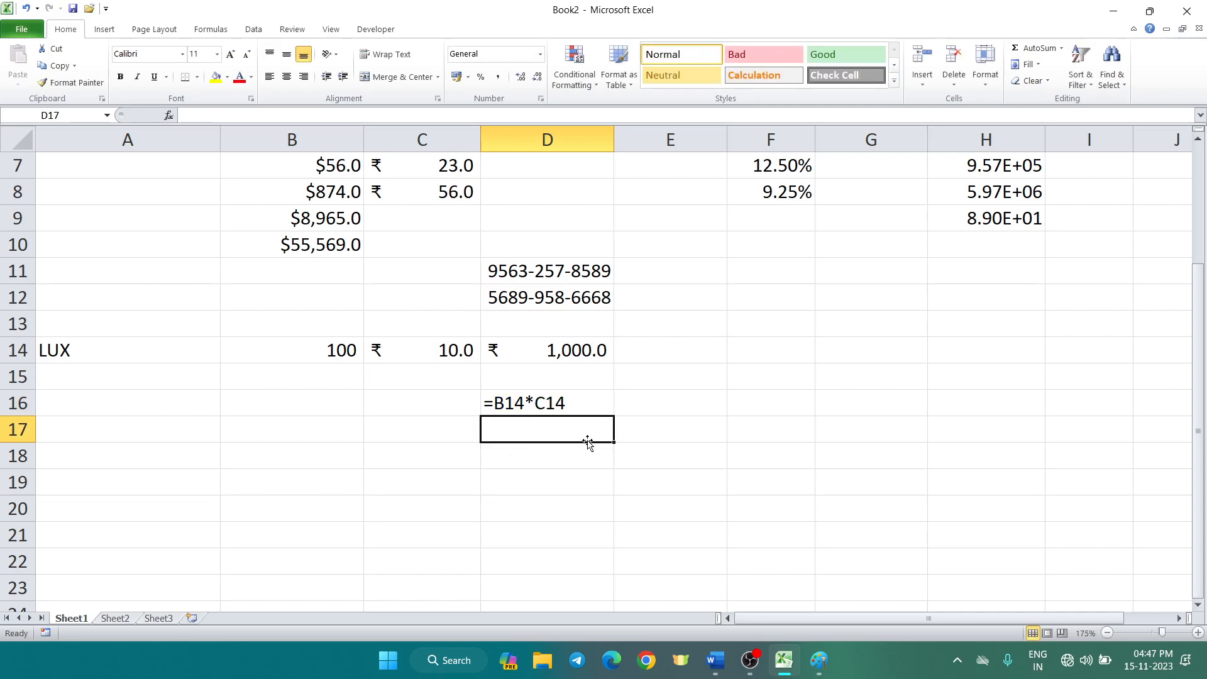
left_click(592, 408)
left_click(602, 404)
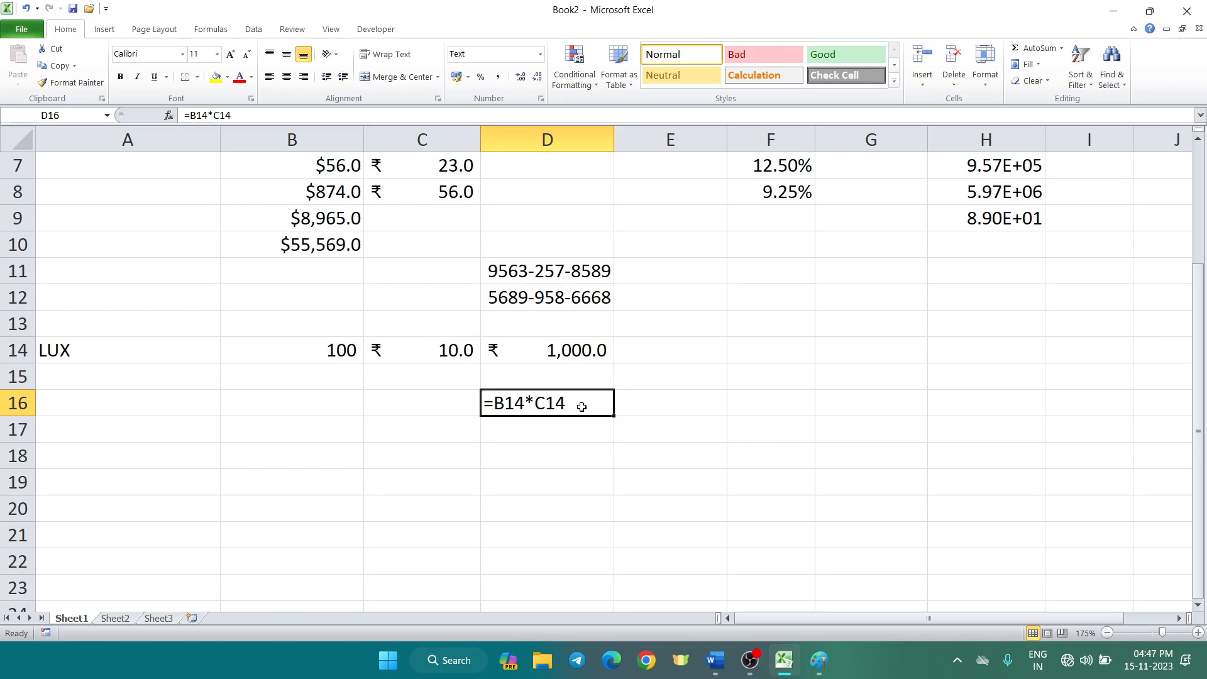
Step through D16's Format Cells categories from General down to the Custom format codes
key("ctrl+1")
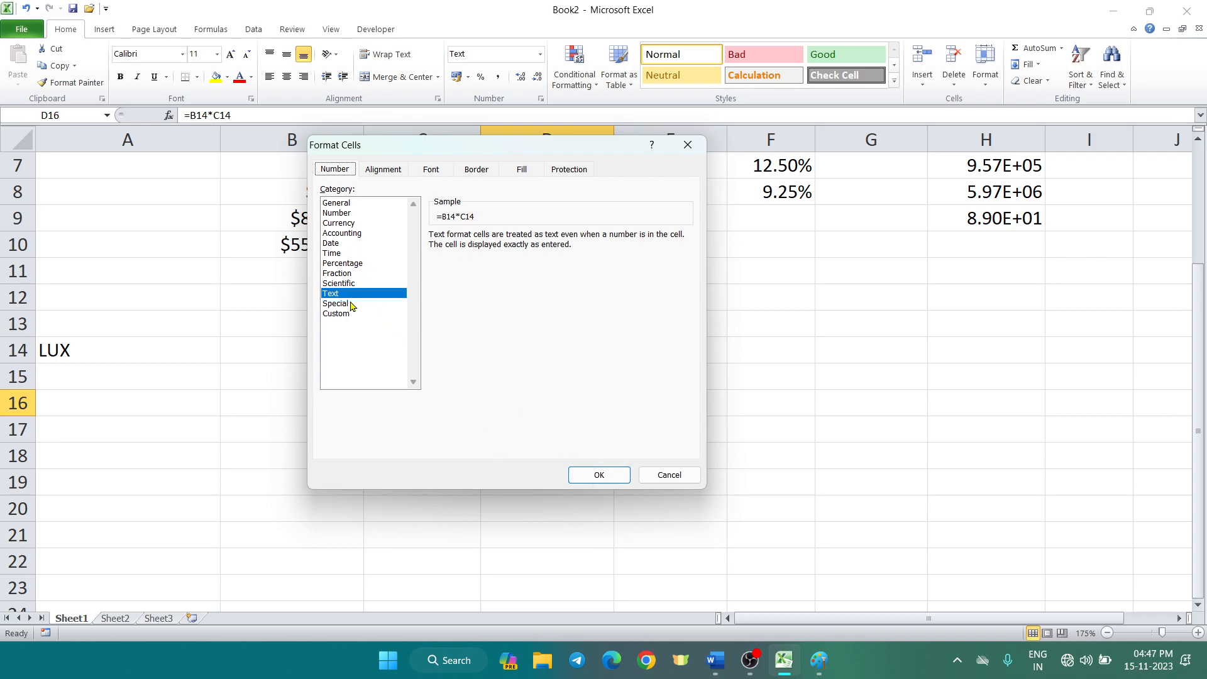
left_click(356, 204)
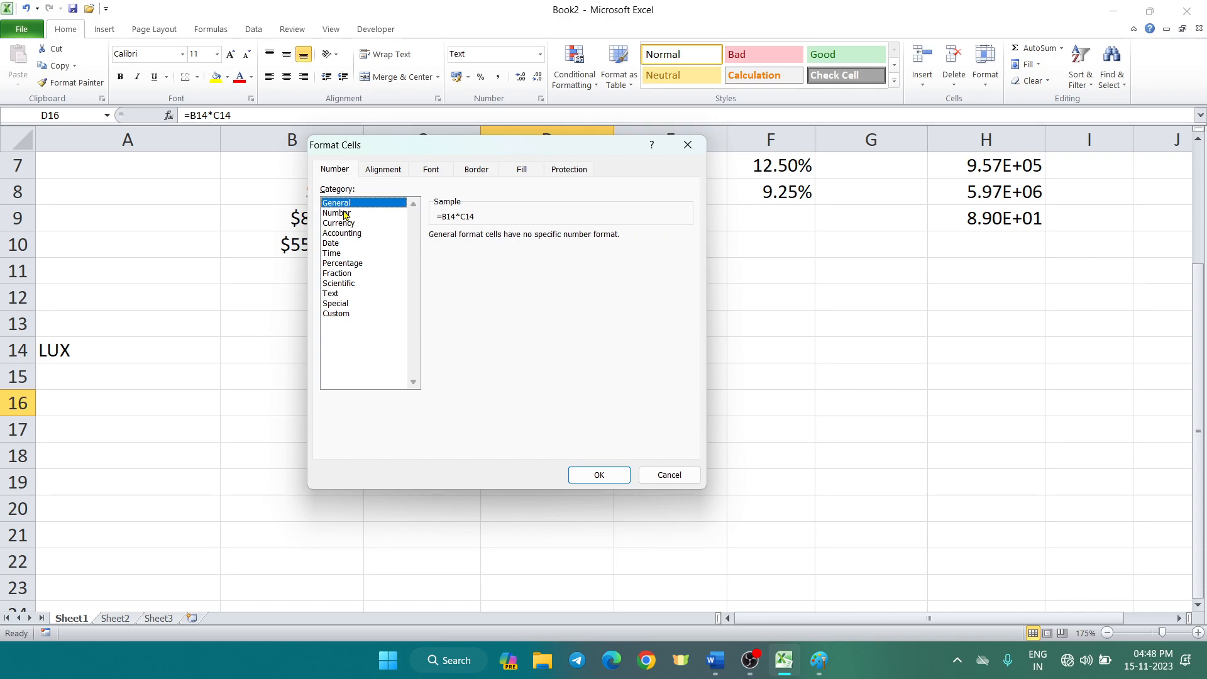
left_click(345, 214)
left_click(349, 223)
left_click(352, 233)
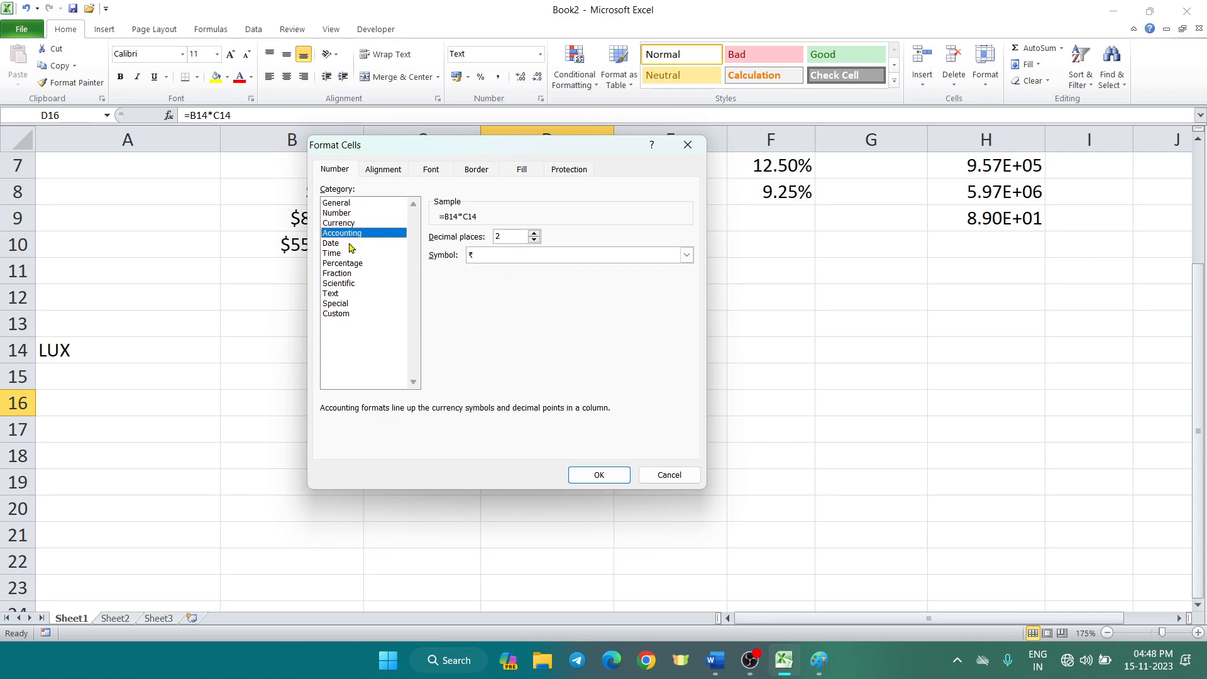
left_click(350, 243)
left_click(352, 254)
left_click(357, 263)
left_click(357, 273)
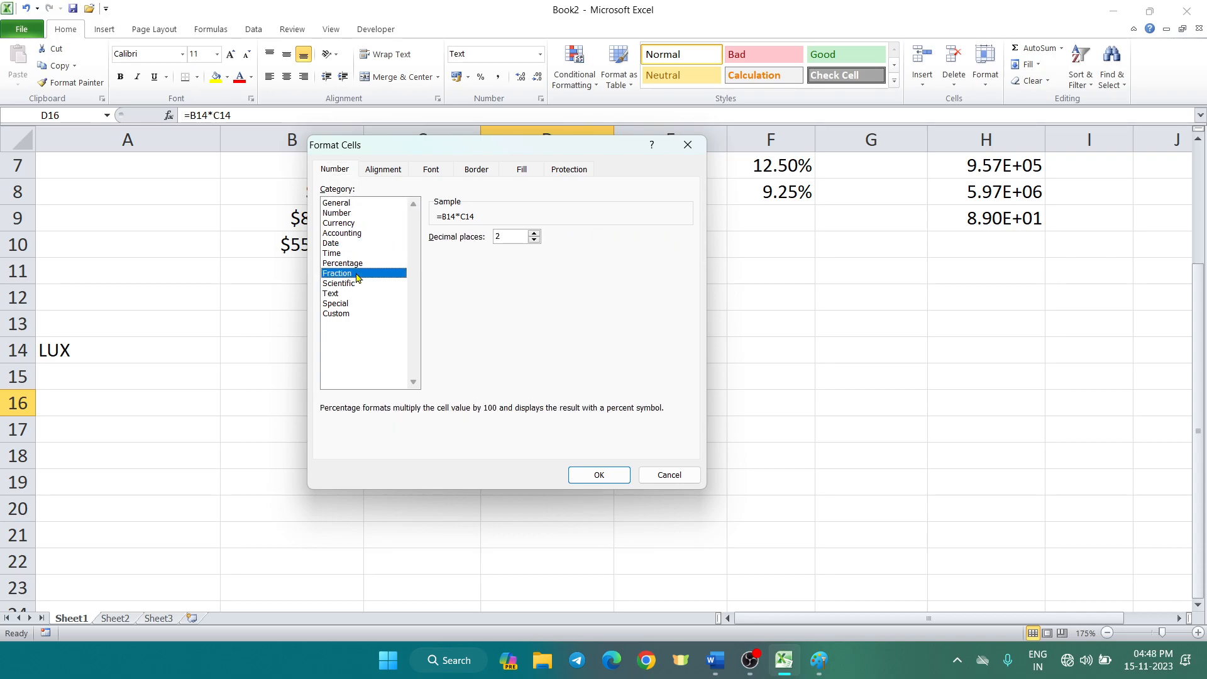
left_click(359, 284)
left_click(361, 293)
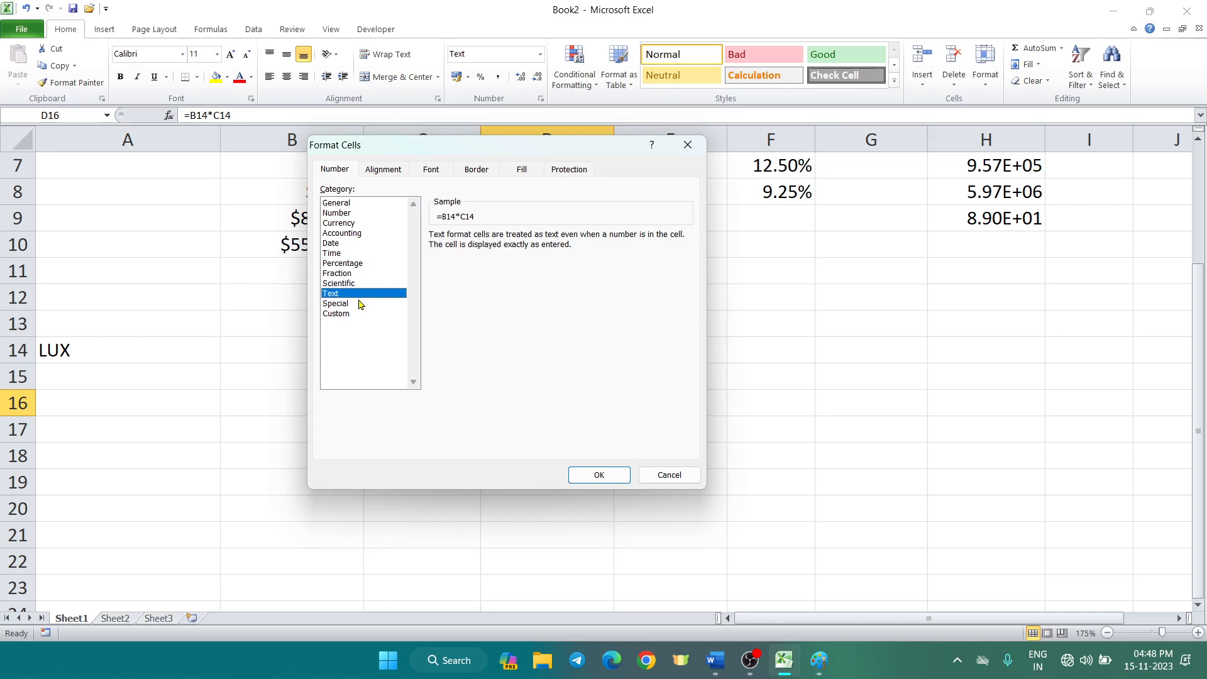
left_click(360, 303)
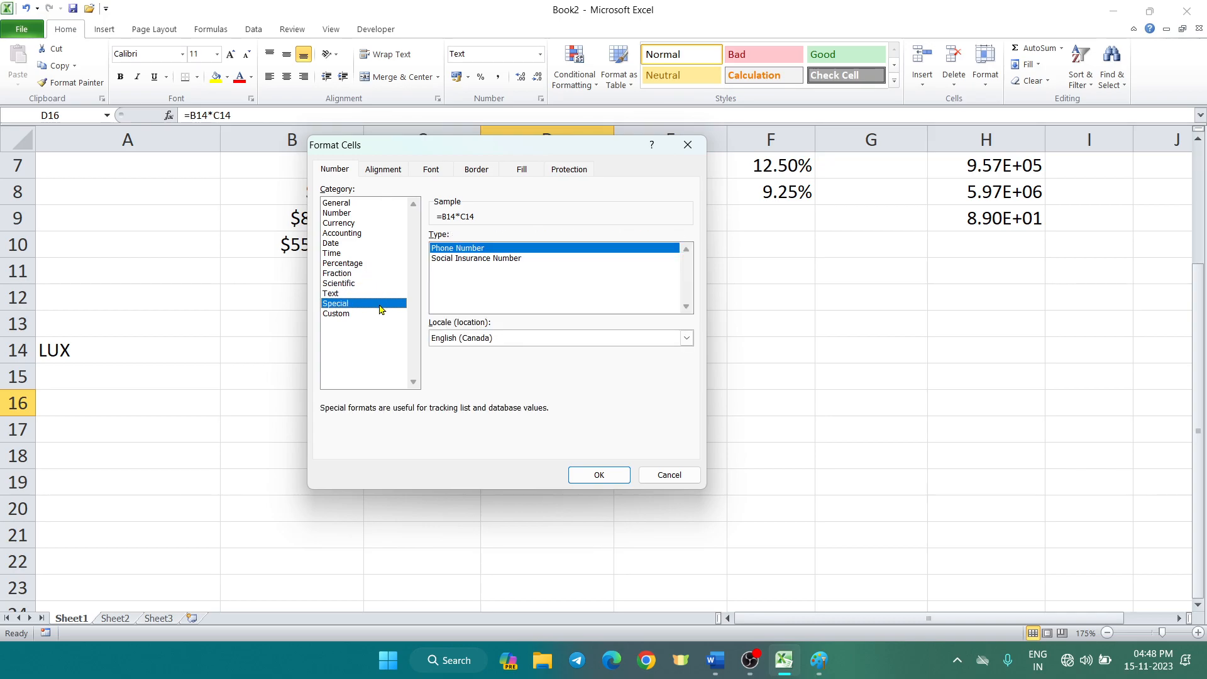
left_click(343, 317)
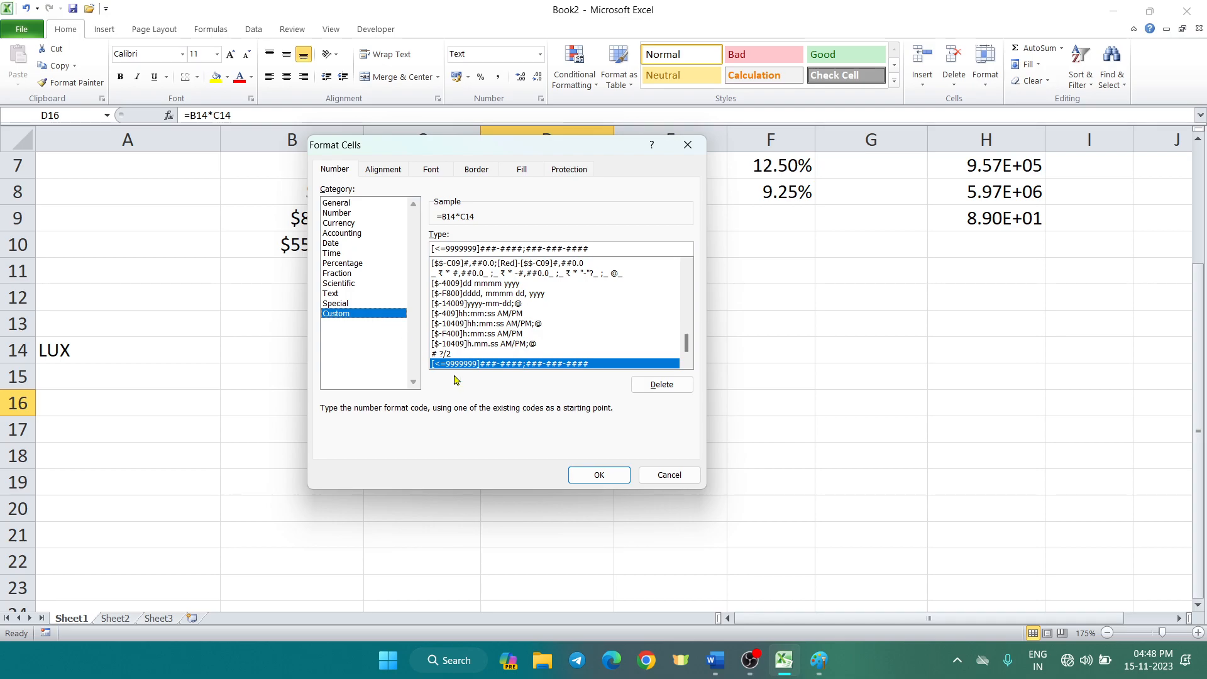
Close Format Cells without applying a custom format, then select a cell in column G
left_click(669, 475)
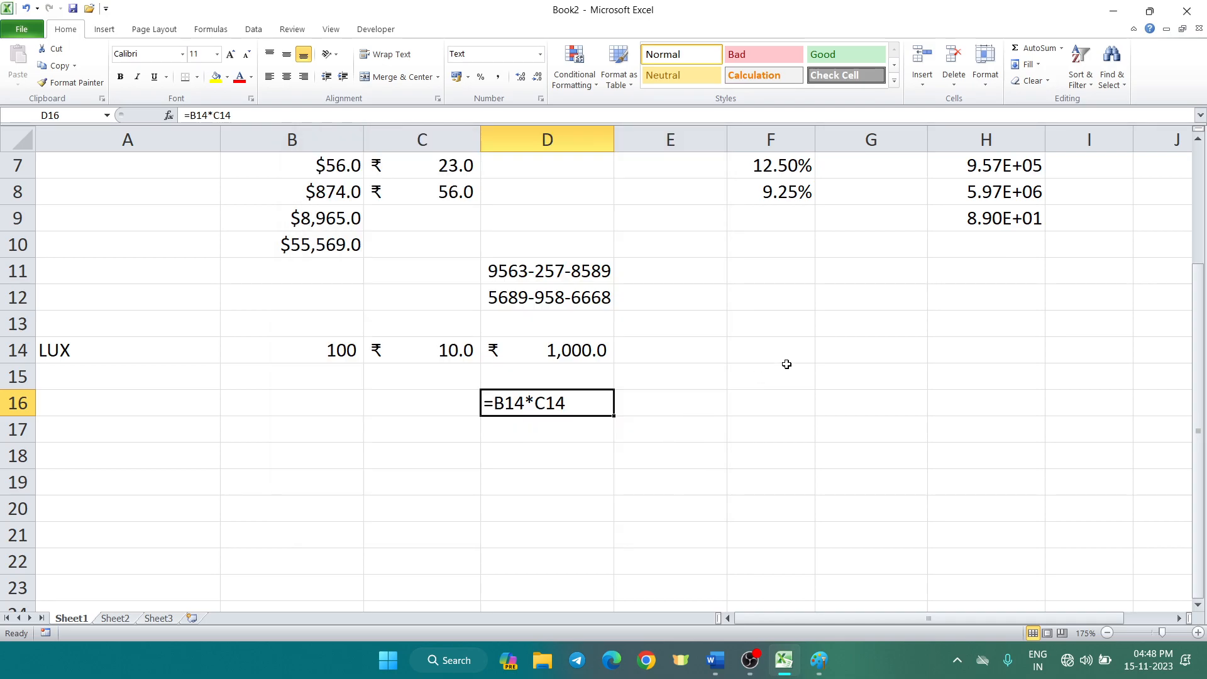
left_click(849, 353)
Widen column G and apply the Number format to the whole column
left_click_drag(928, 139, 1029, 140)
left_click(914, 141)
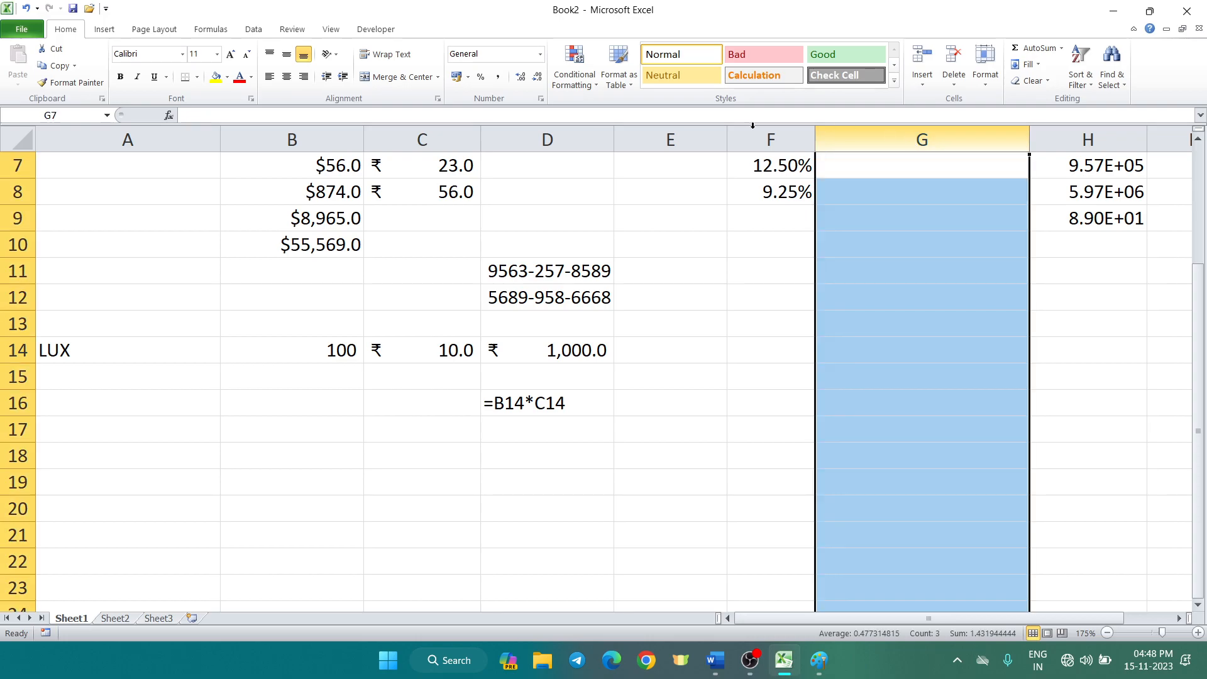
left_click(540, 54)
left_click(513, 106)
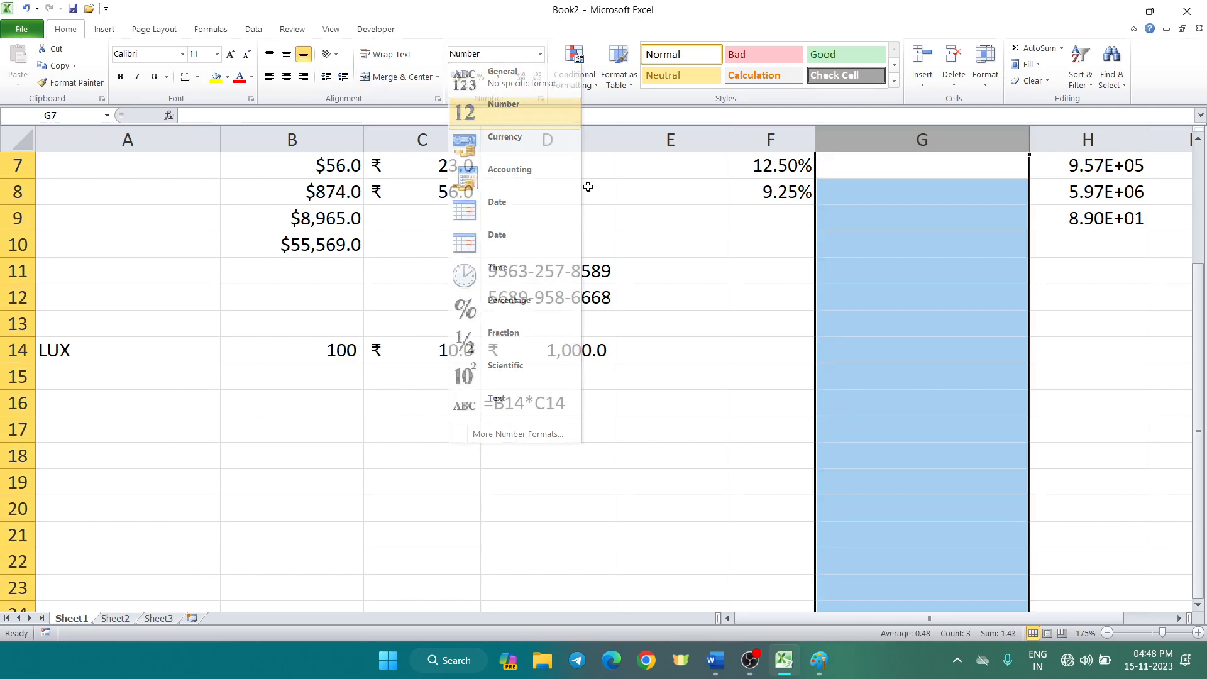
left_click(883, 301)
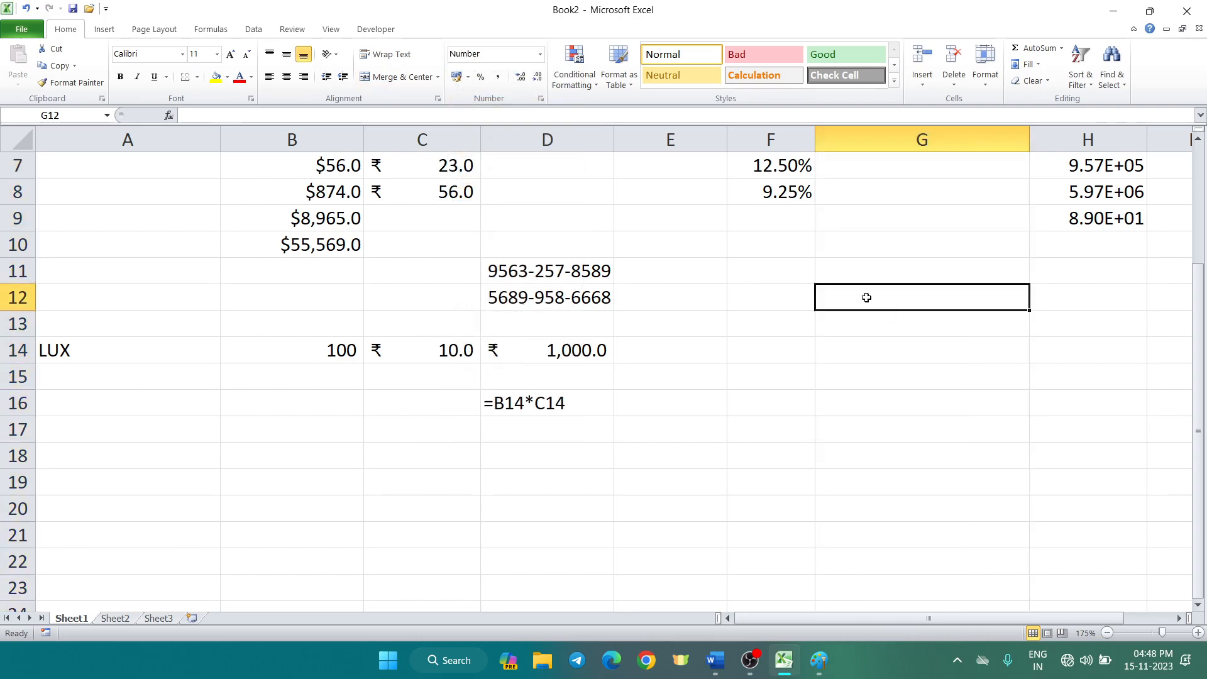
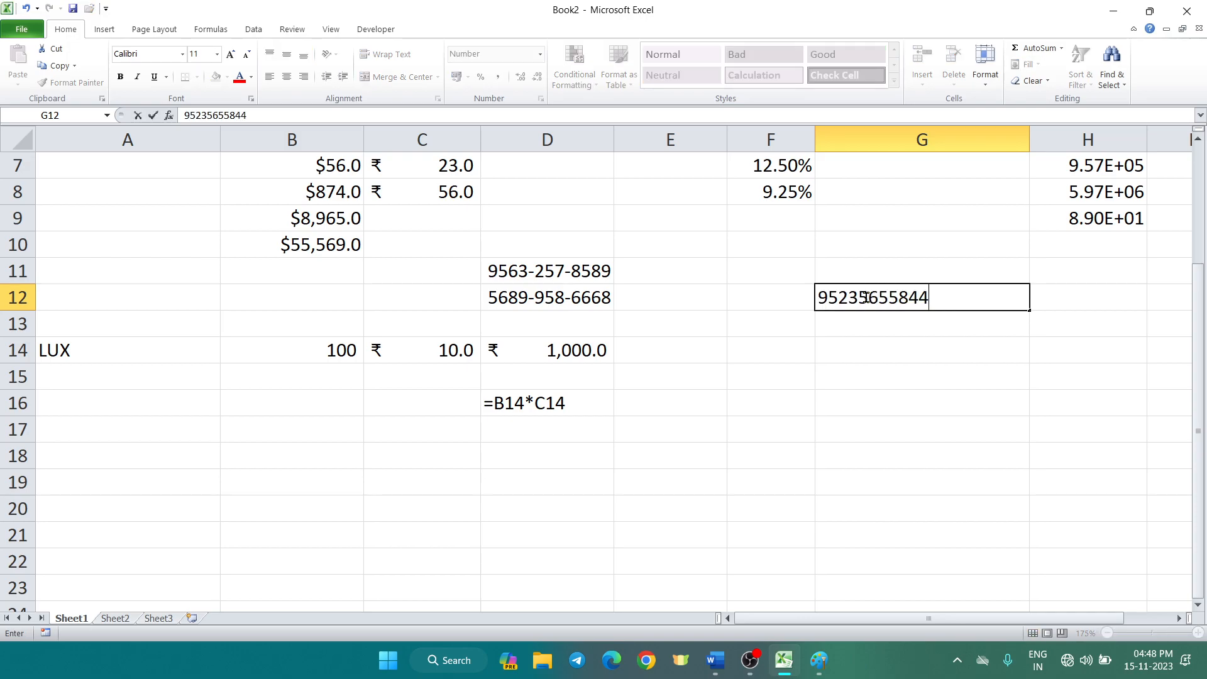
key("Return")
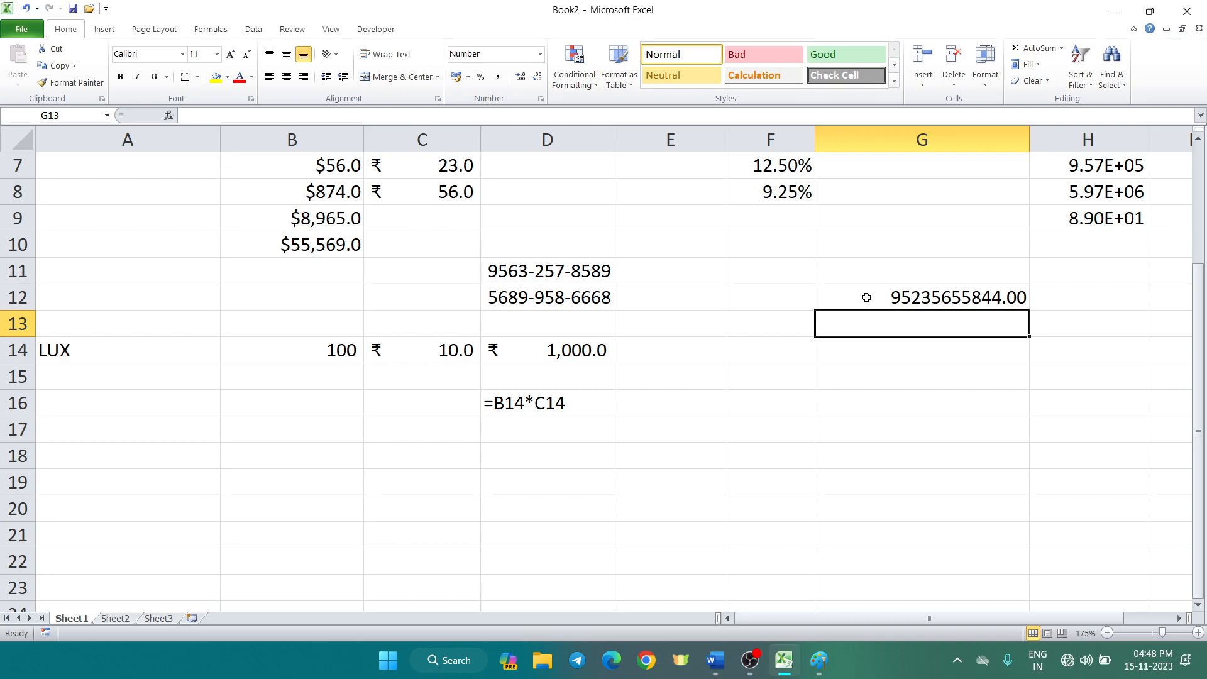
left_click(906, 141)
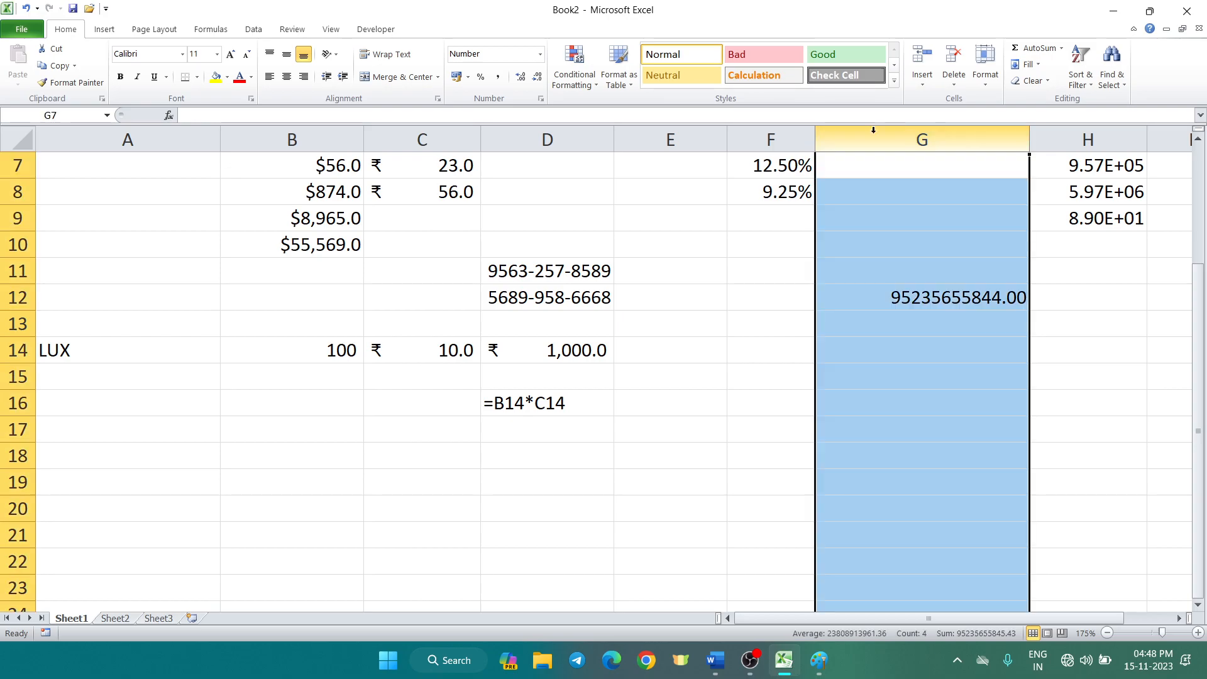
left_click(536, 76)
left_click(537, 76)
left_click(648, 217)
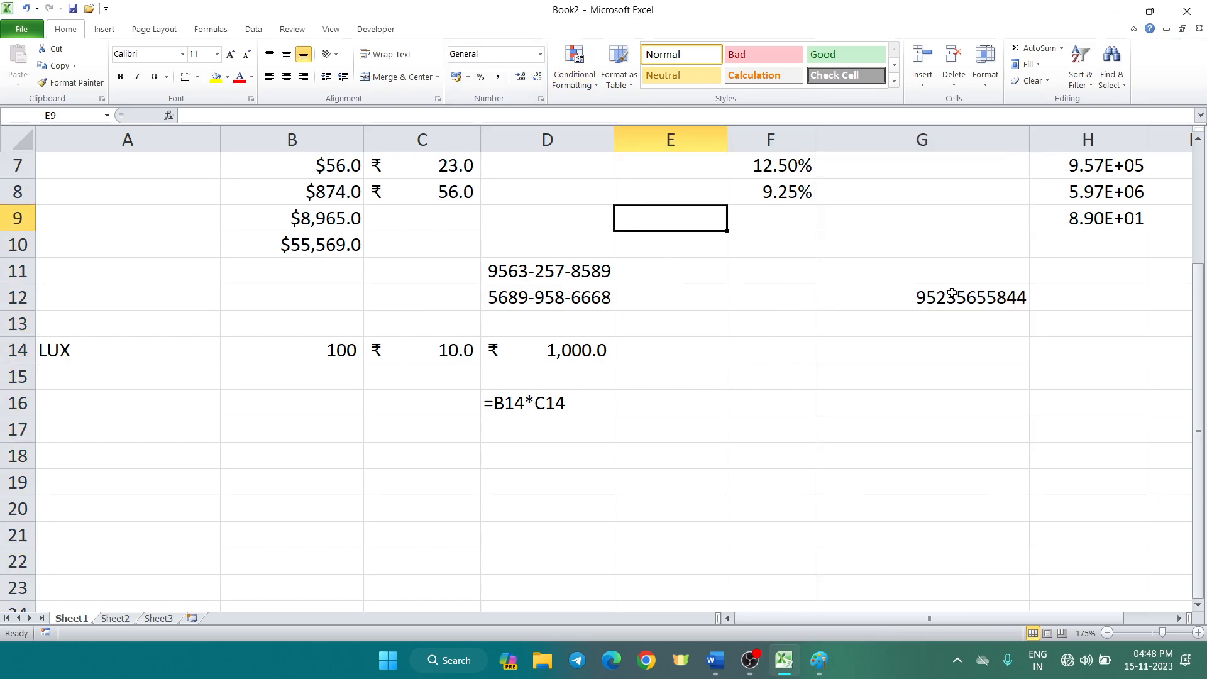
left_click(916, 332)
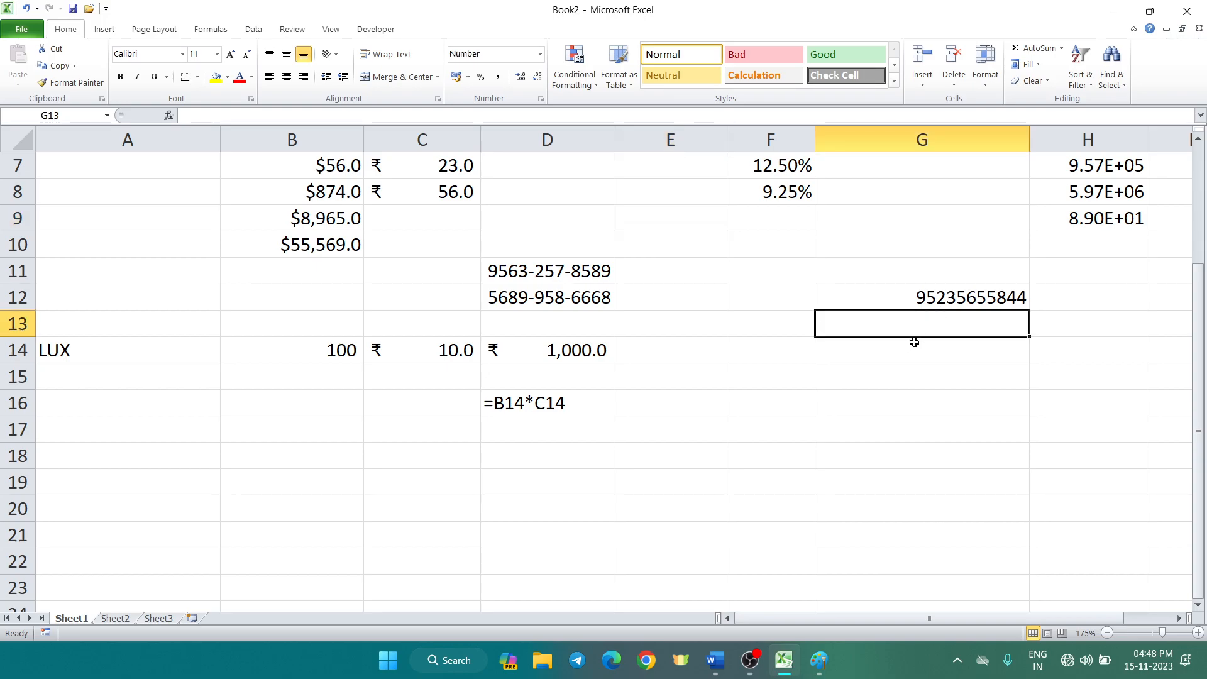
left_click(915, 130)
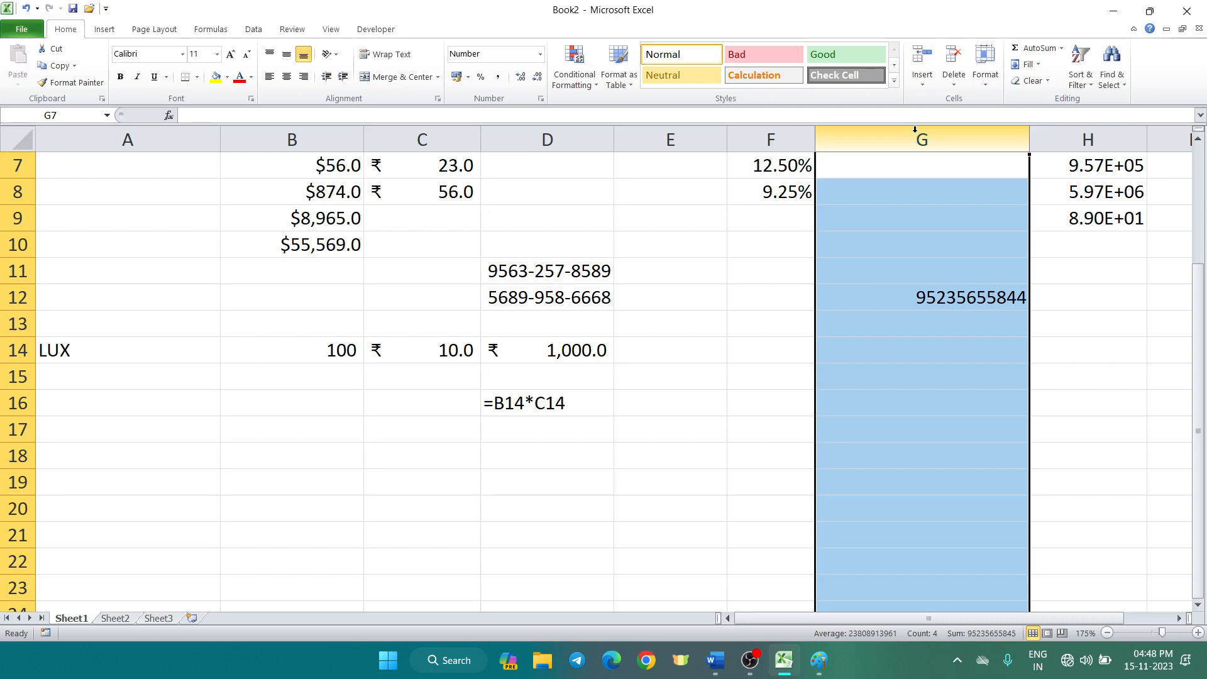
key("ctrl+1")
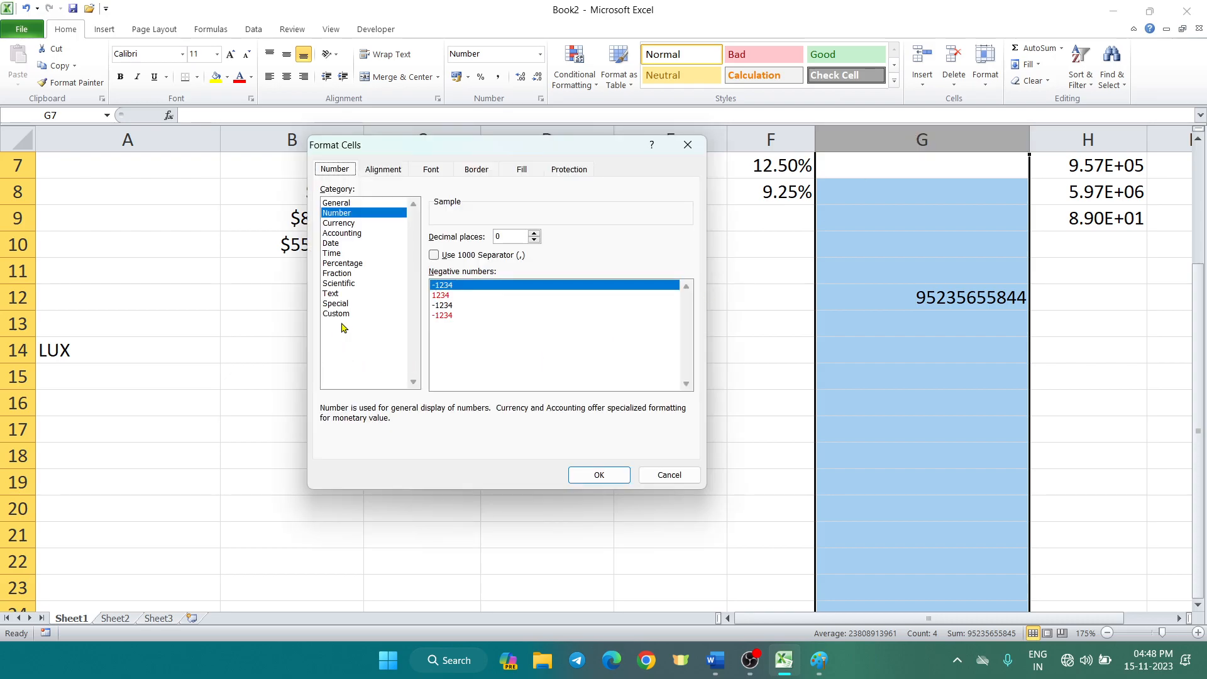
left_click(352, 312)
left_click(480, 248)
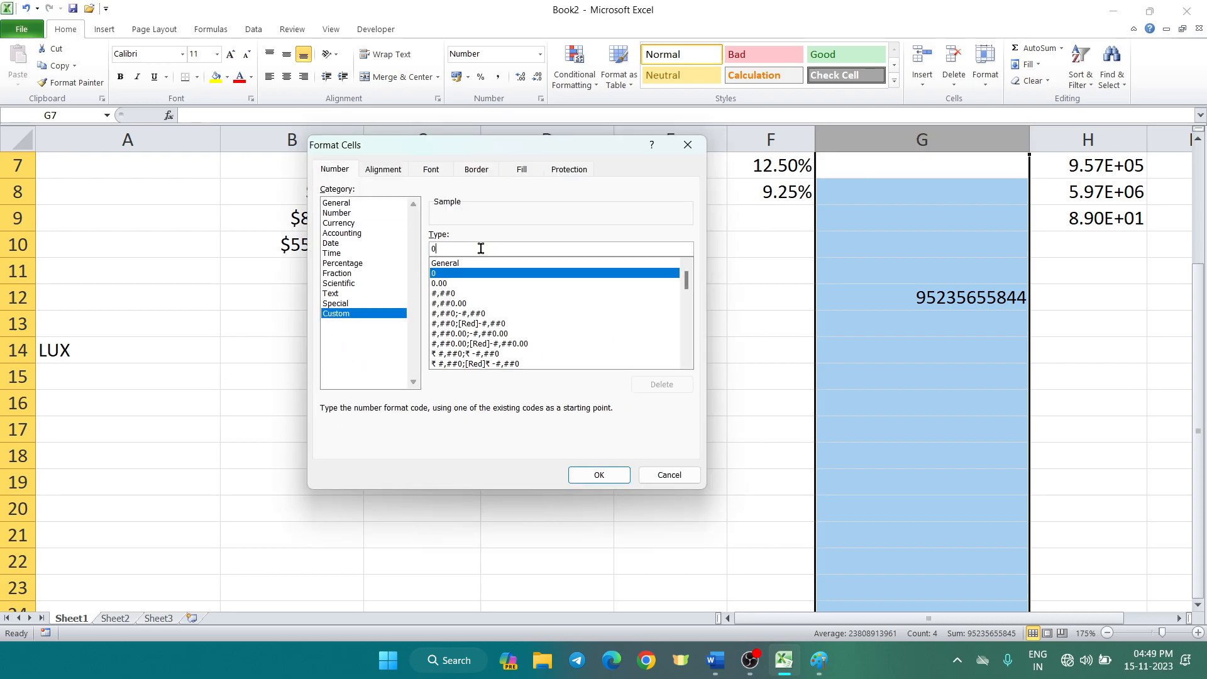
key("BackSpace")
type("0000 00000")
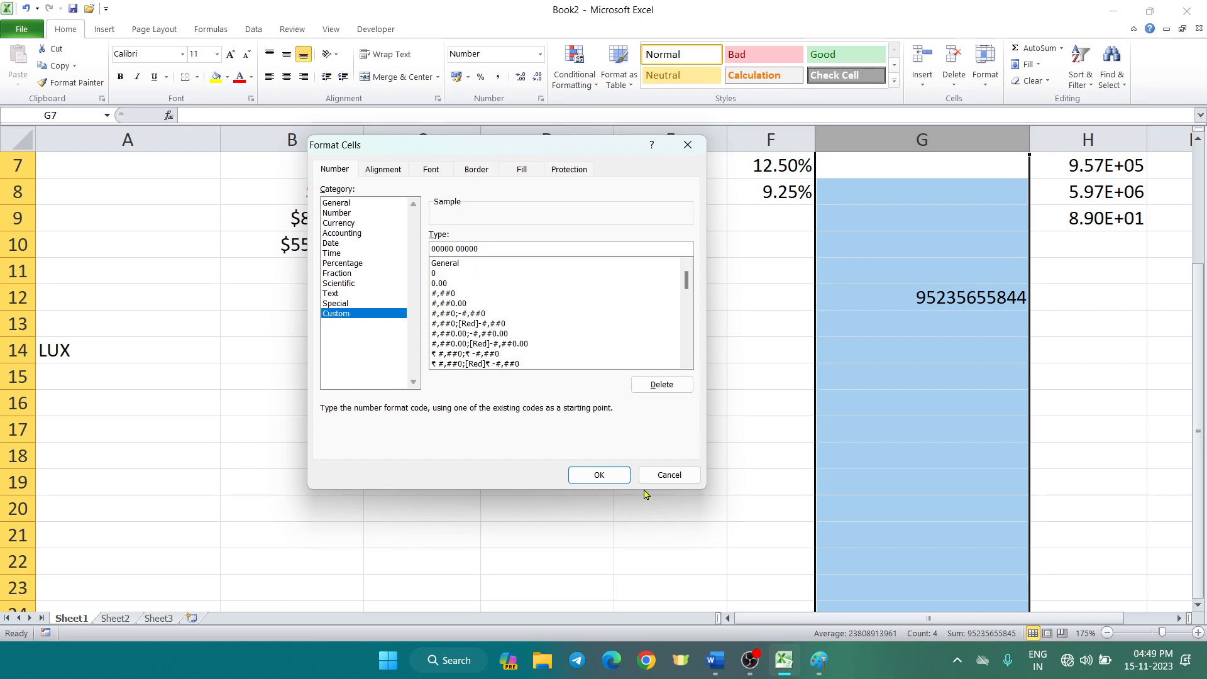
left_click(613, 473)
left_click(954, 404)
left_click(1040, 377)
left_click(890, 322)
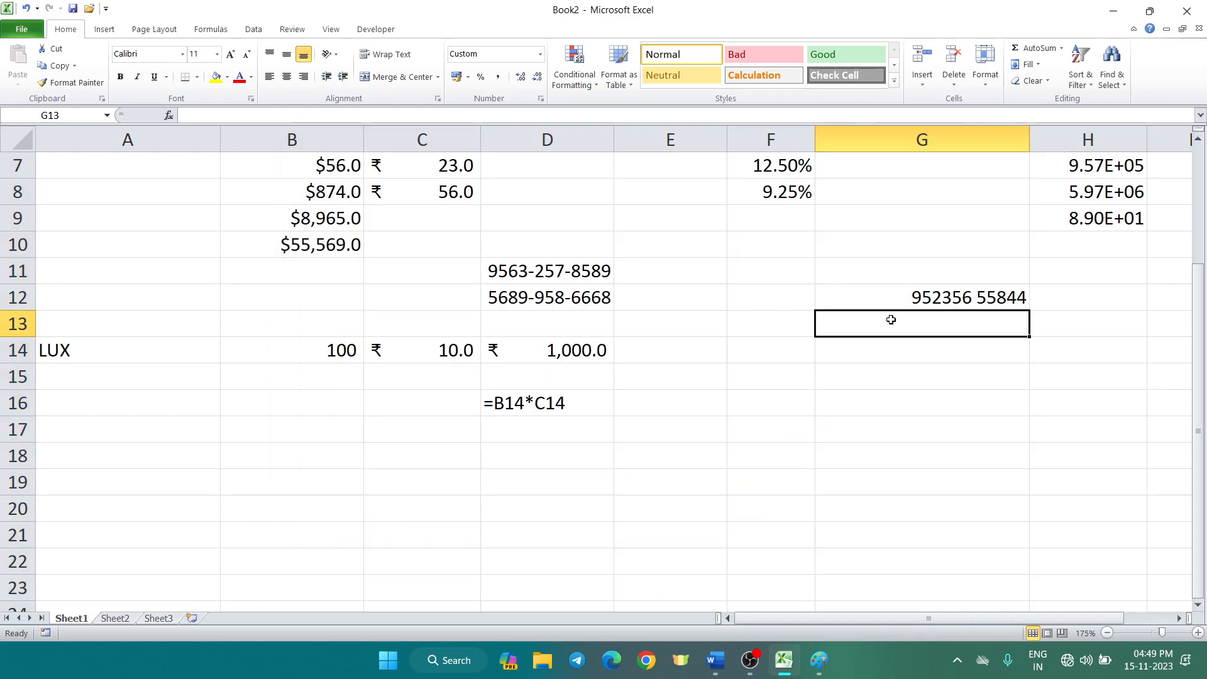
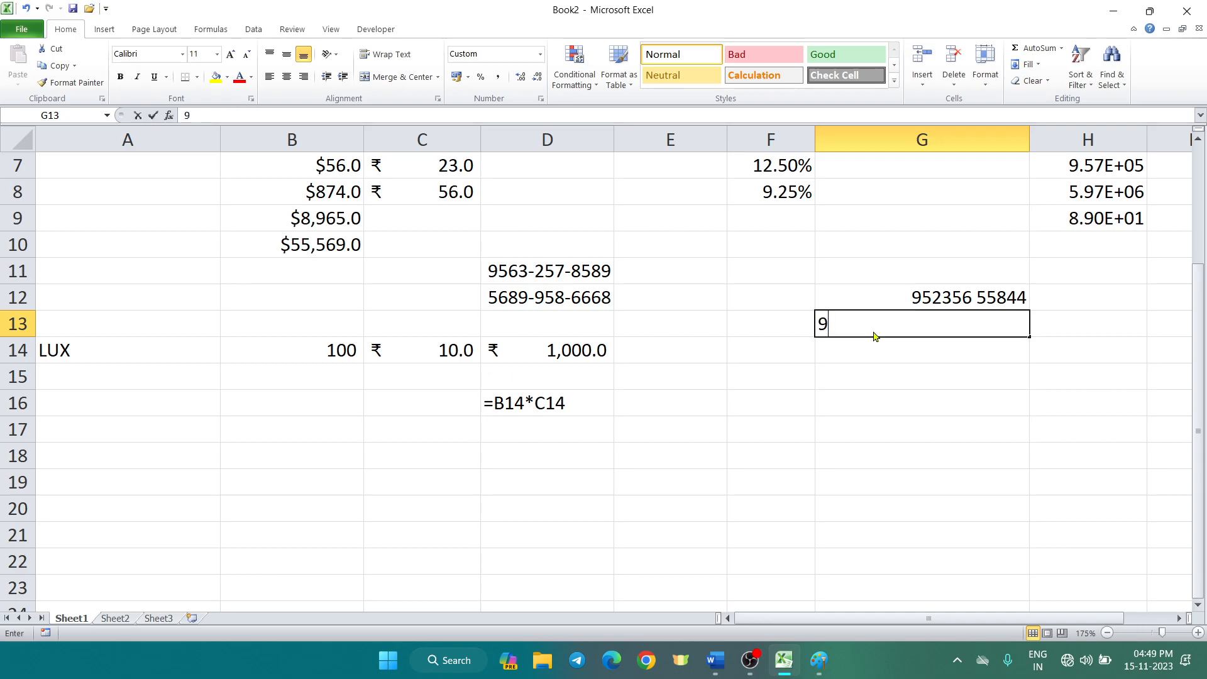
key("Return")
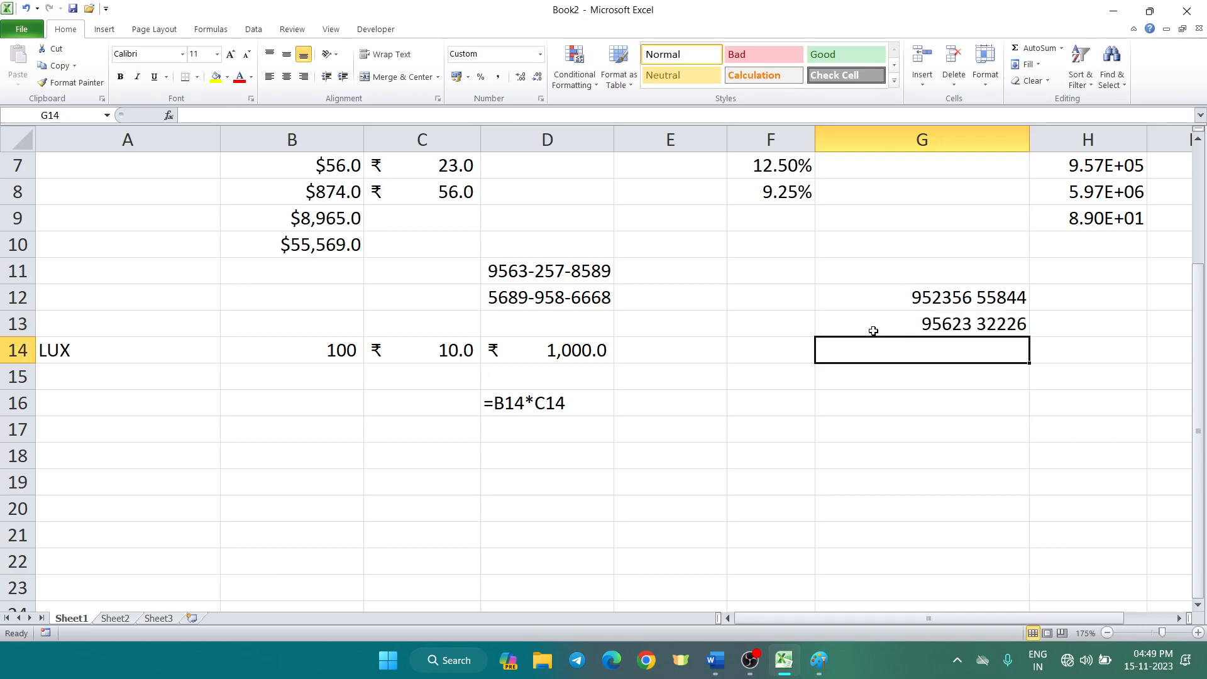
left_click(873, 328)
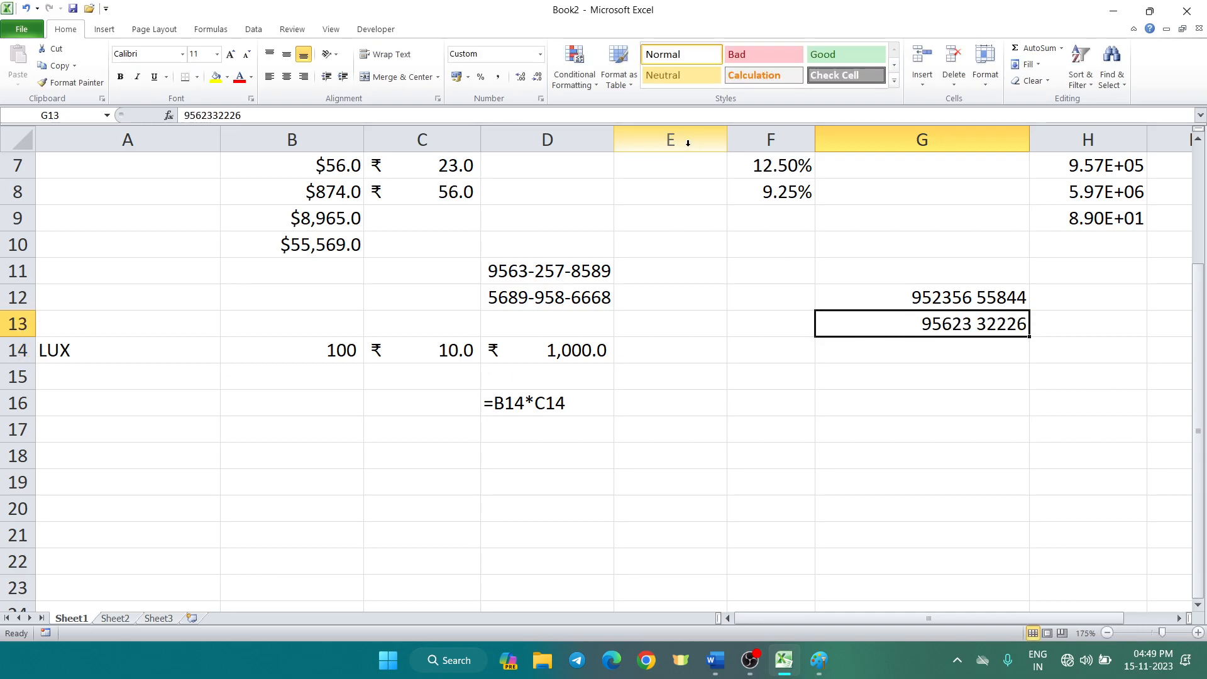
left_click(696, 116)
type("3")
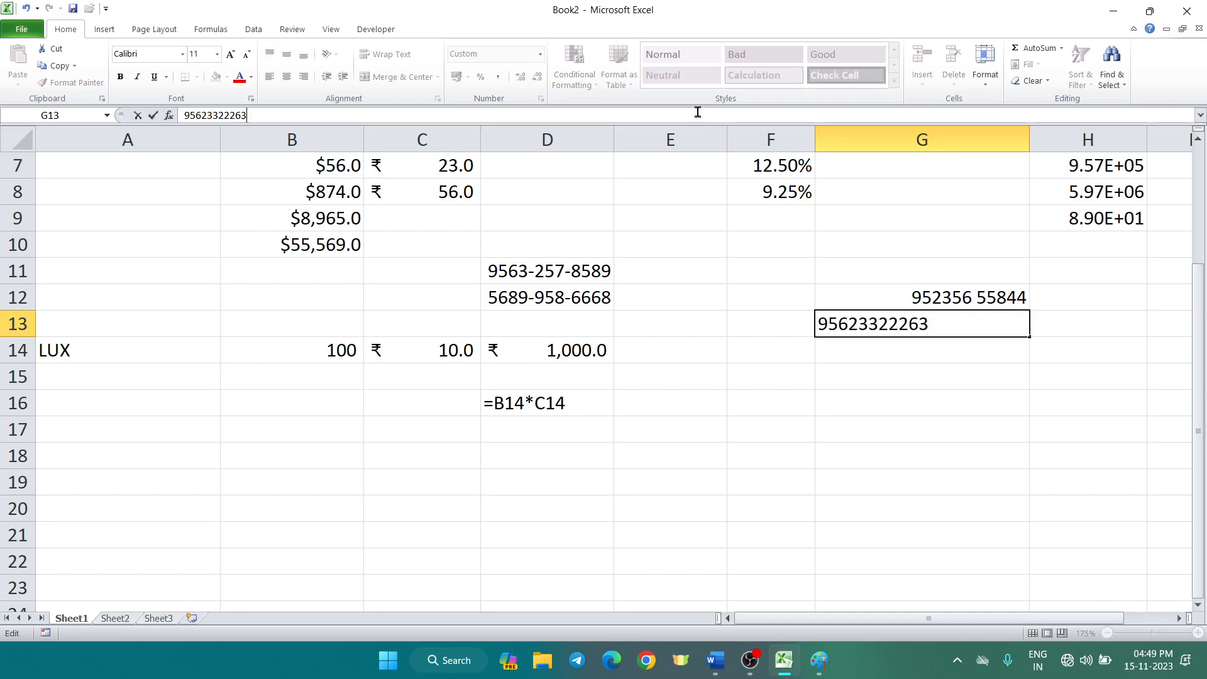
key("Return")
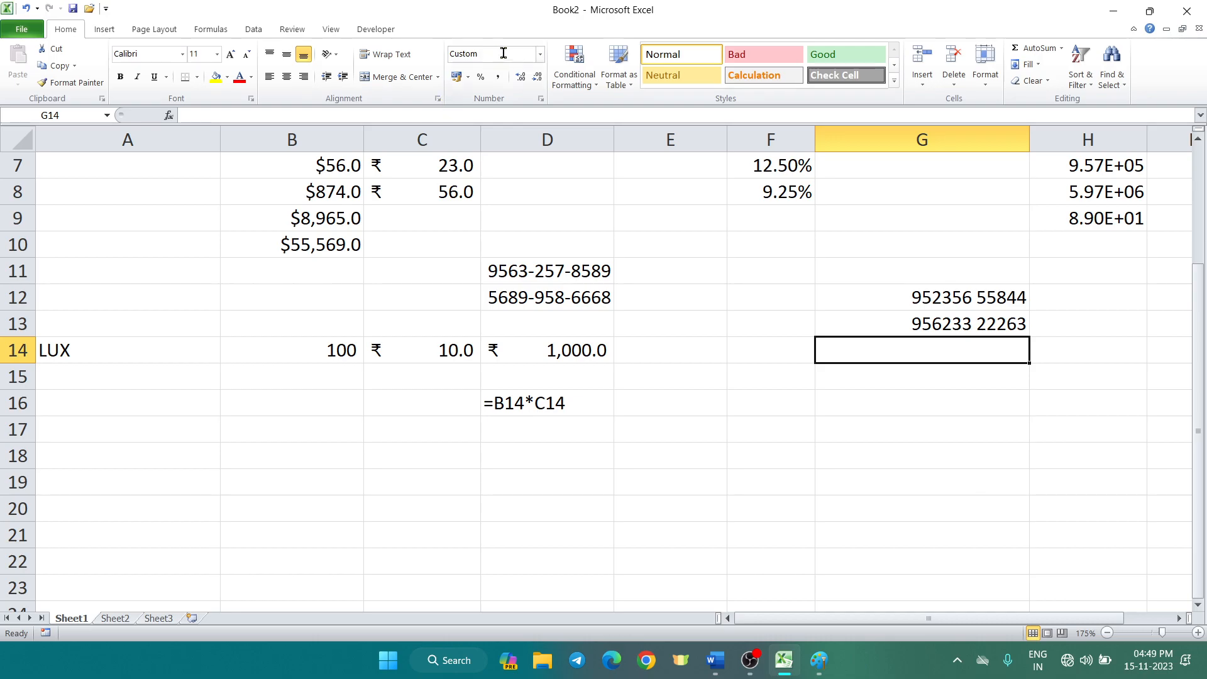
key("ctrl+1")
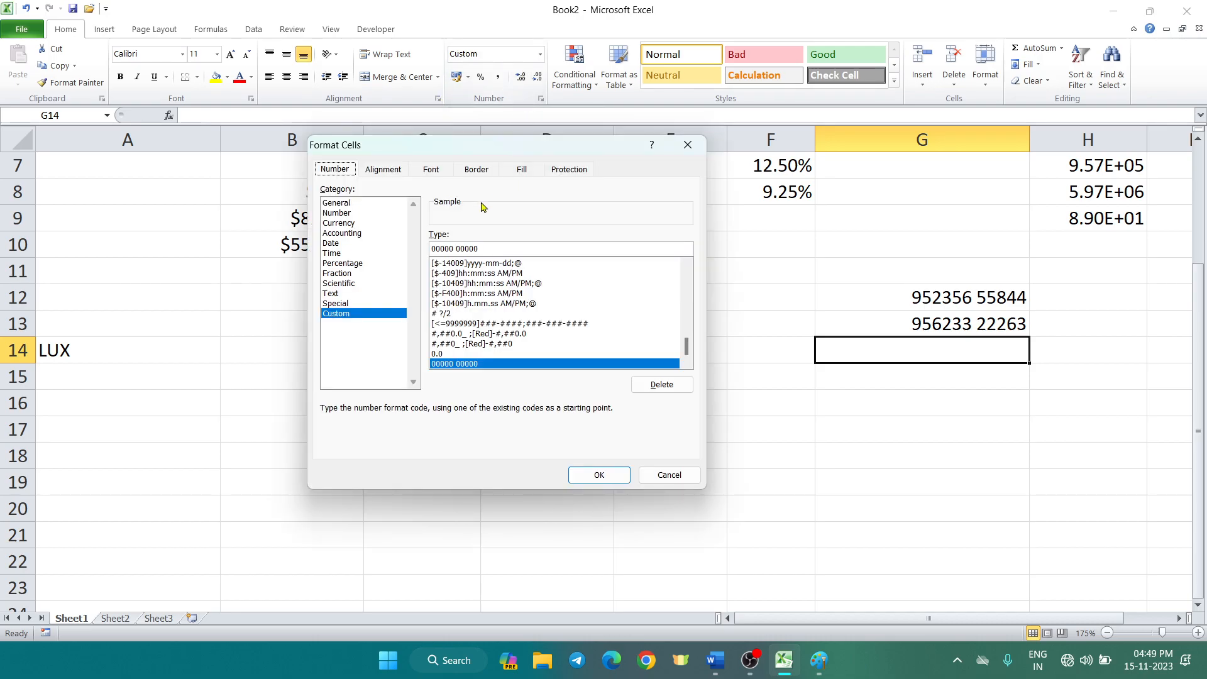
left_click_drag(480, 248, 359, 249)
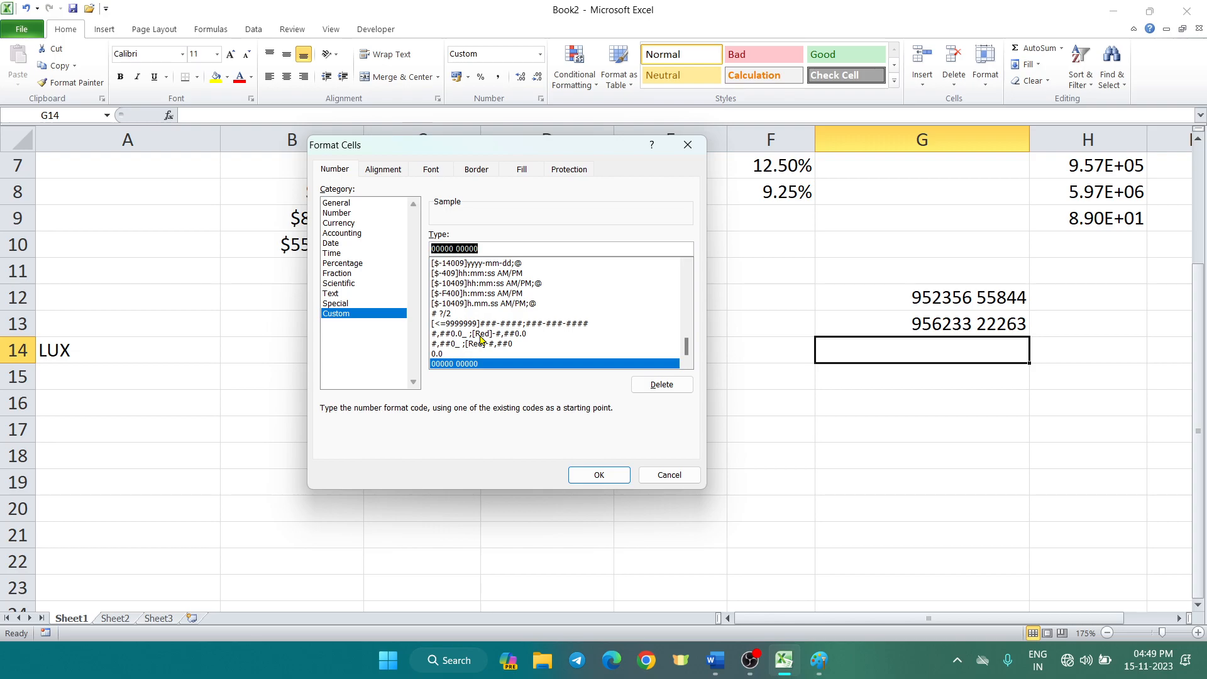
type("00")
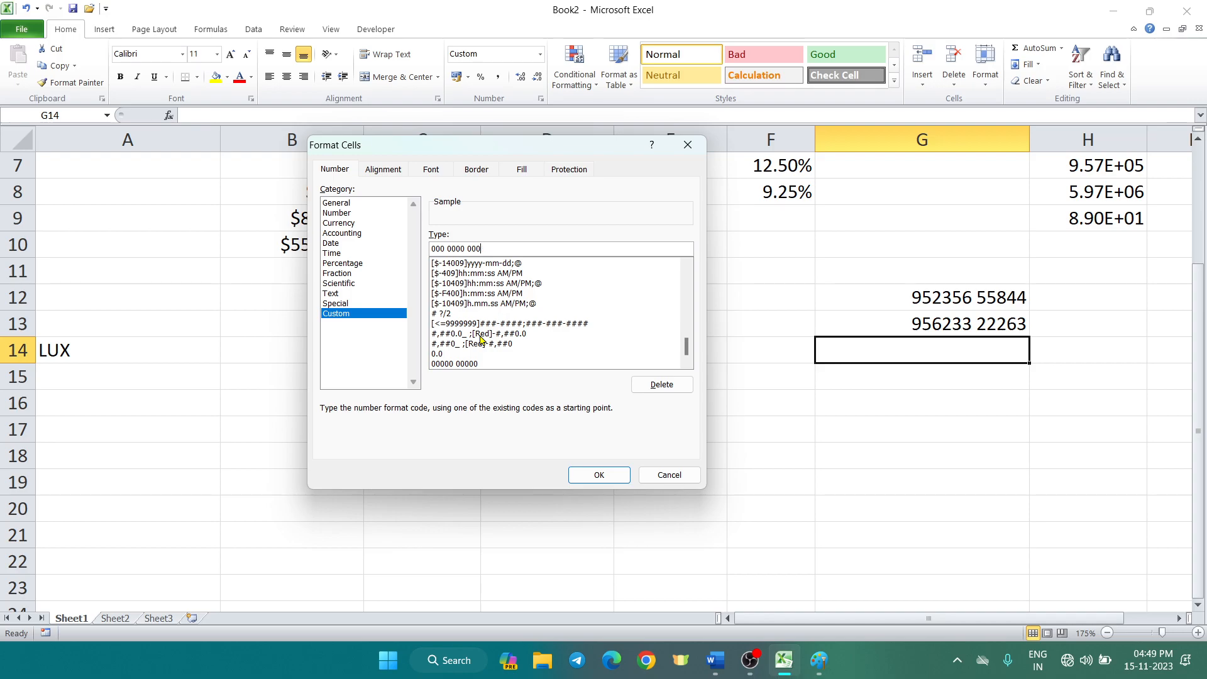
key("Return")
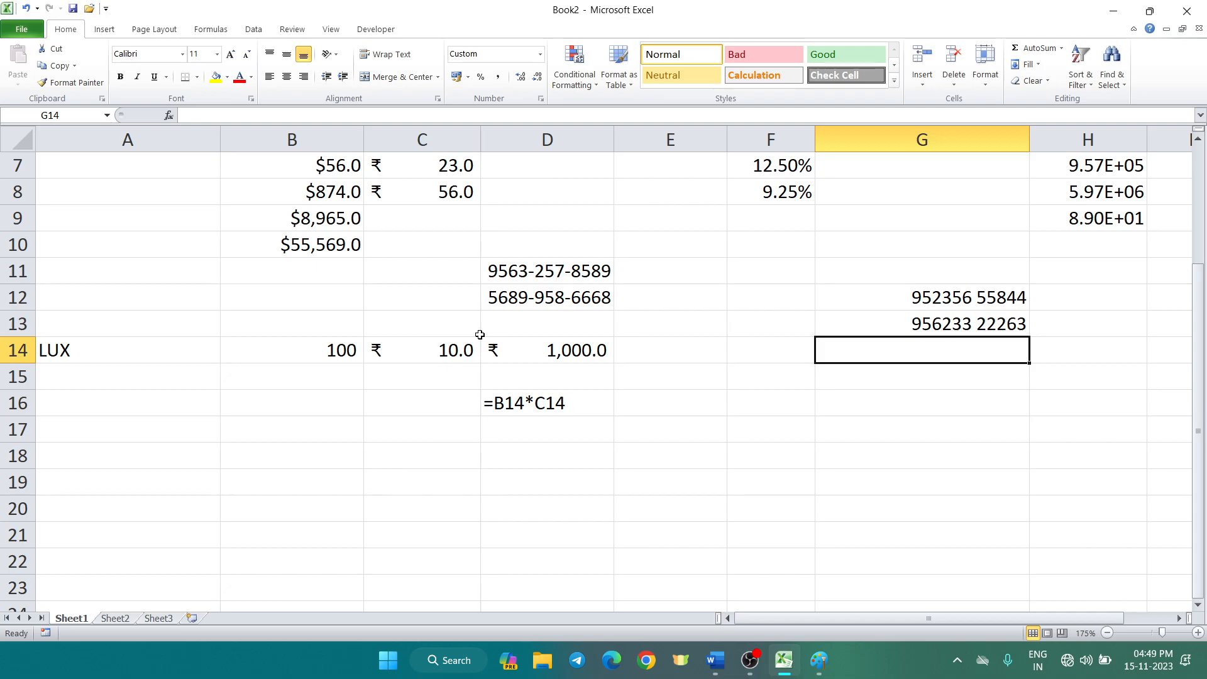
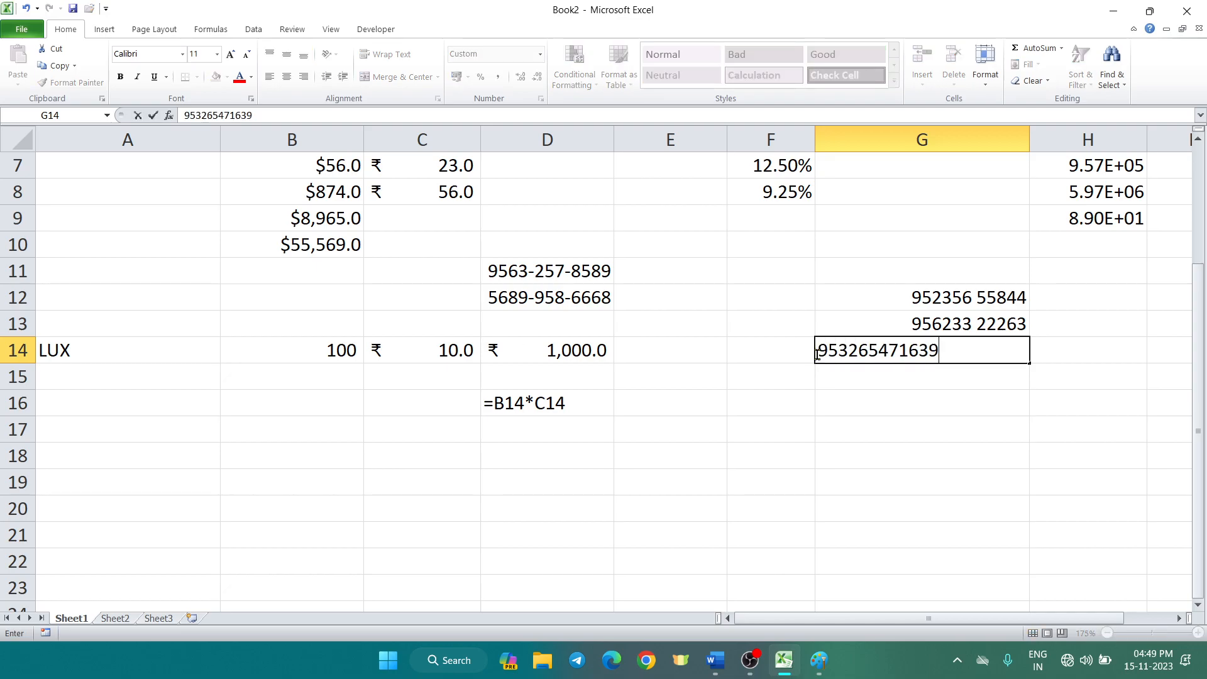
key("Return")
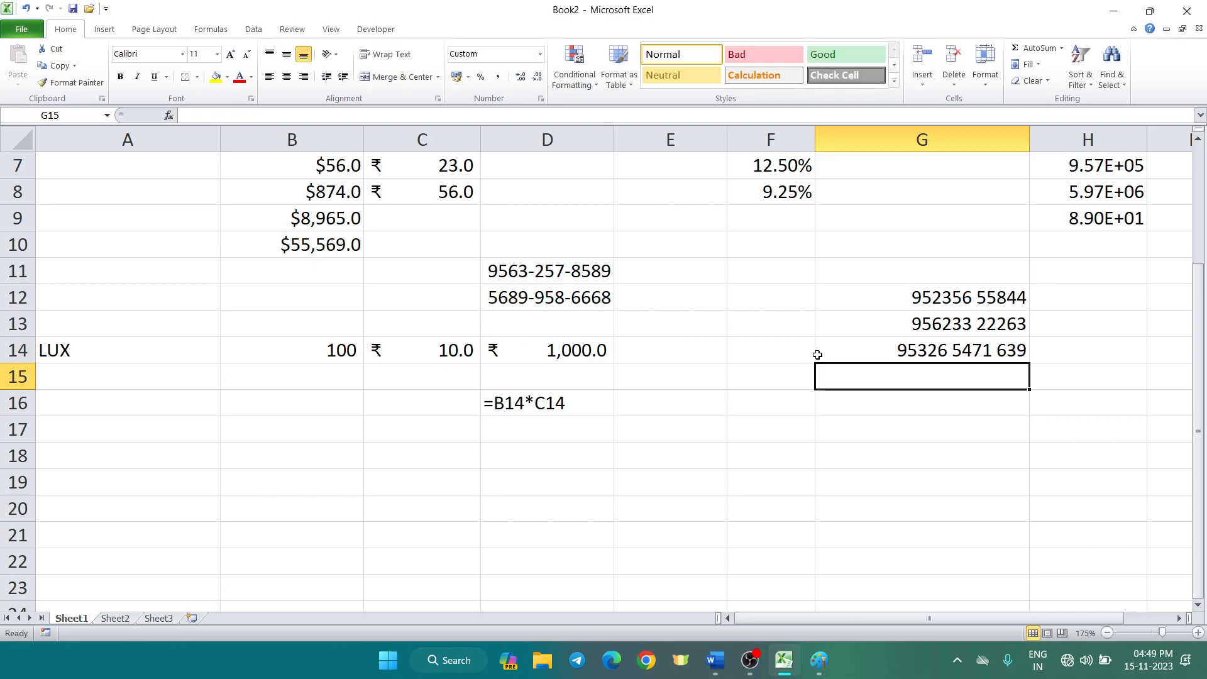
left_click(922, 345)
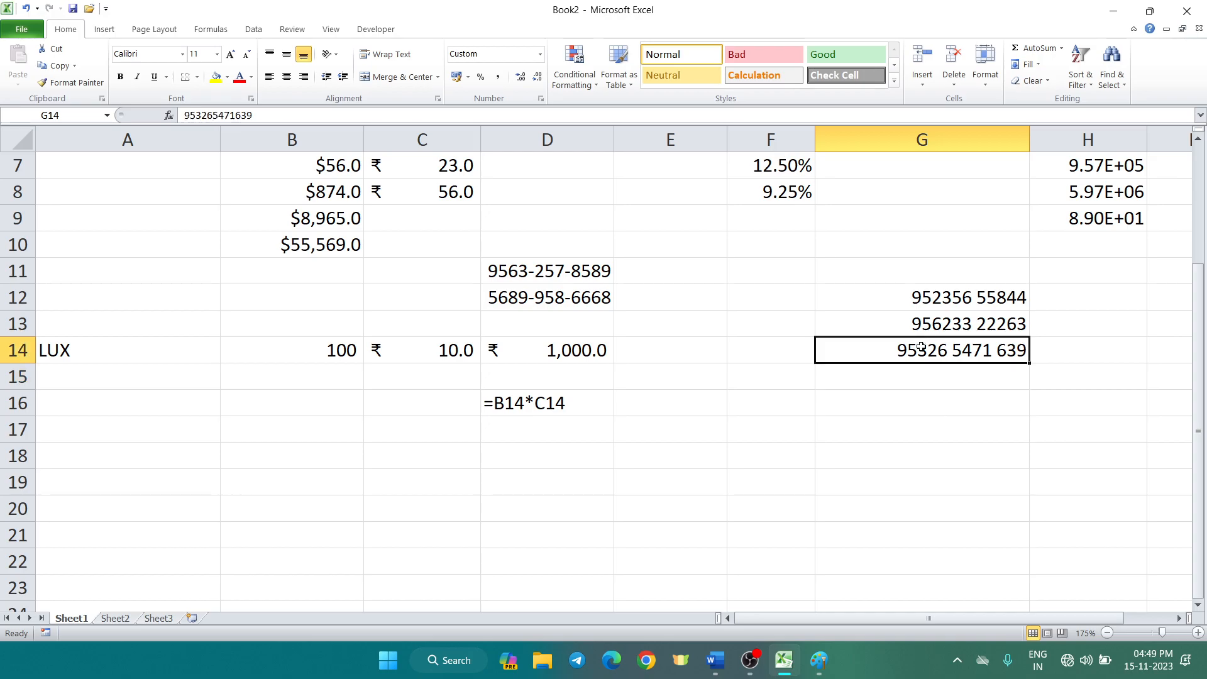
key("F2")
key("BackSpace")
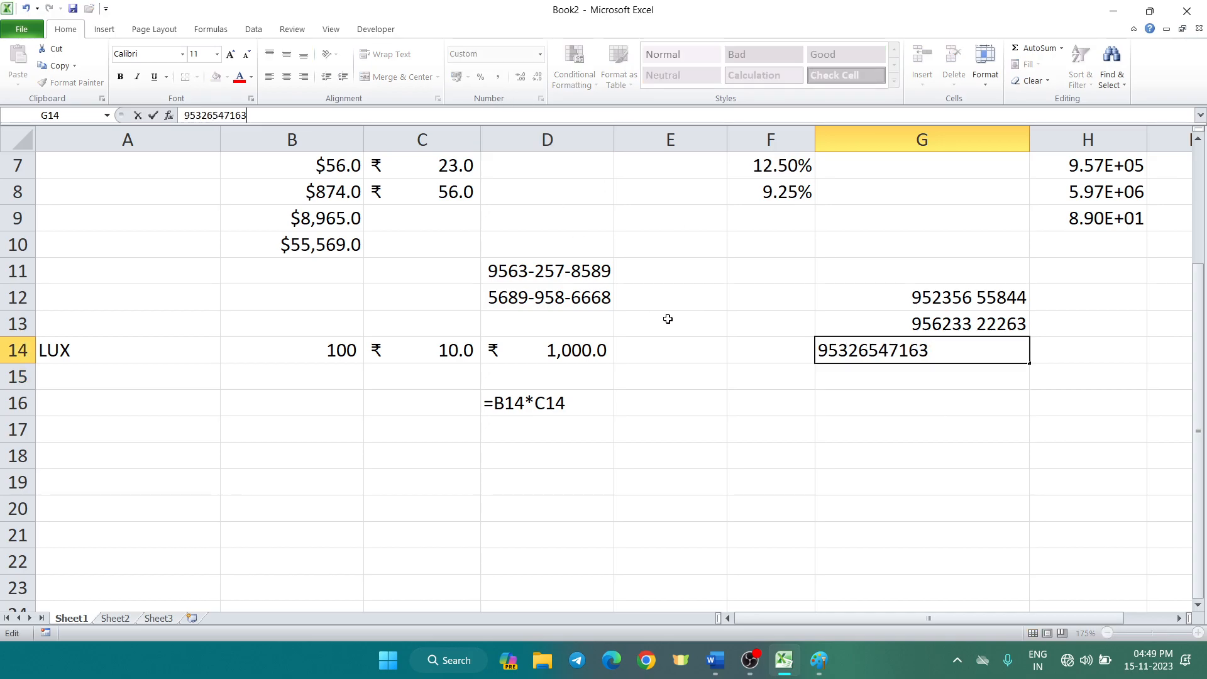
left_click(681, 397)
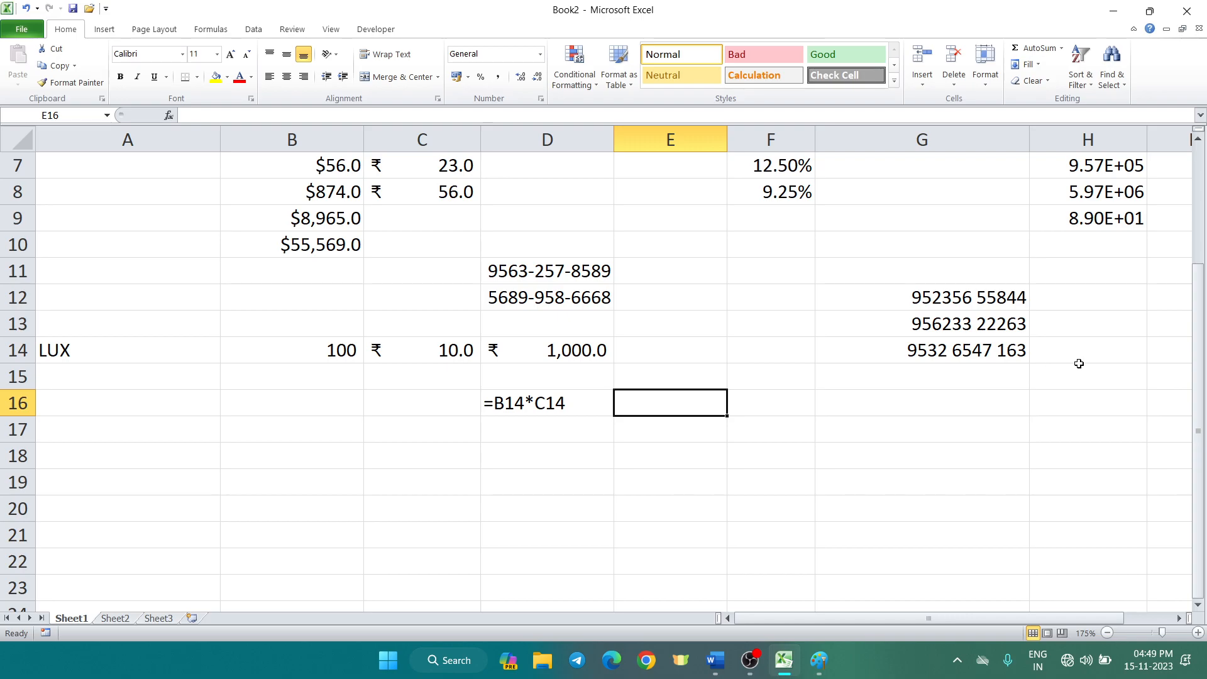
Remove another trailing digit from G14 so it shows ten digits in 3-4-3 groups
left_click(631, 115)
left_click(853, 342)
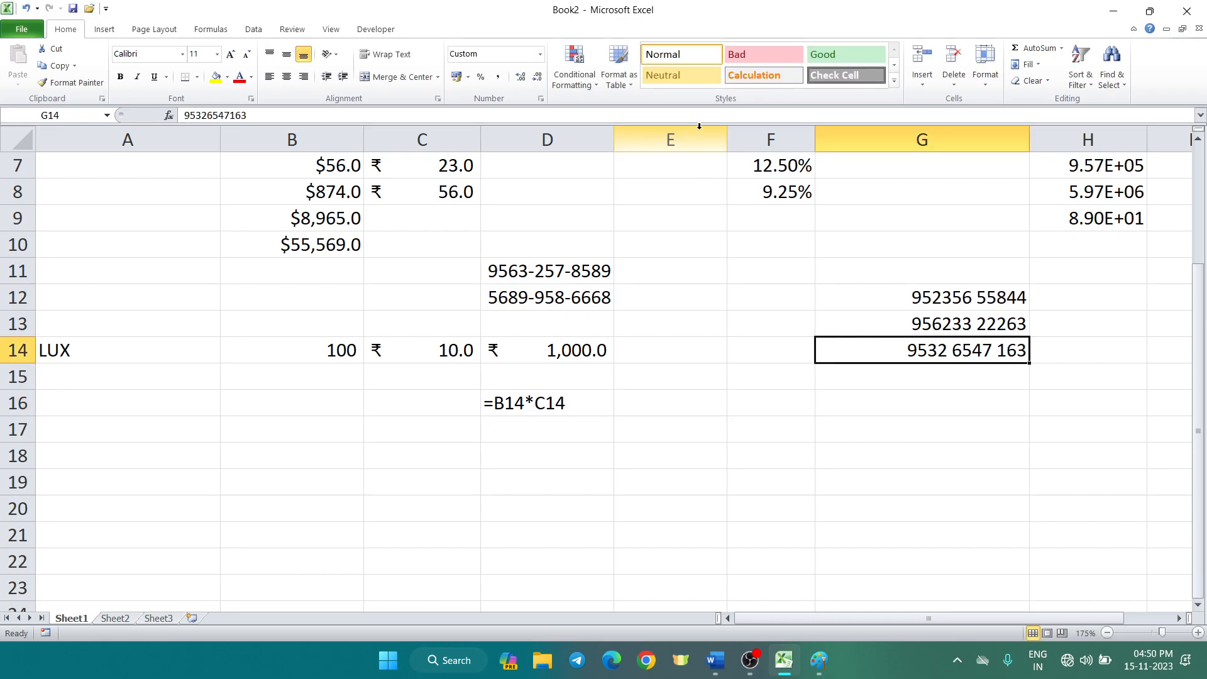
left_click(699, 117)
key("BackSpace")
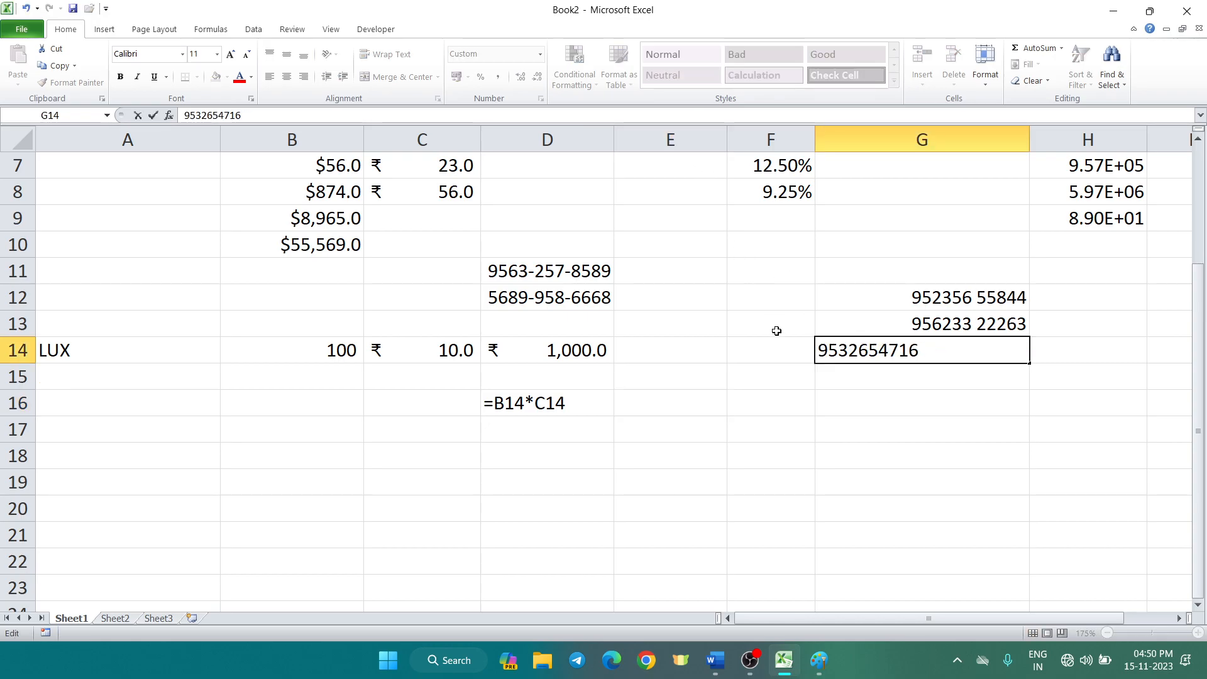
left_click(777, 383)
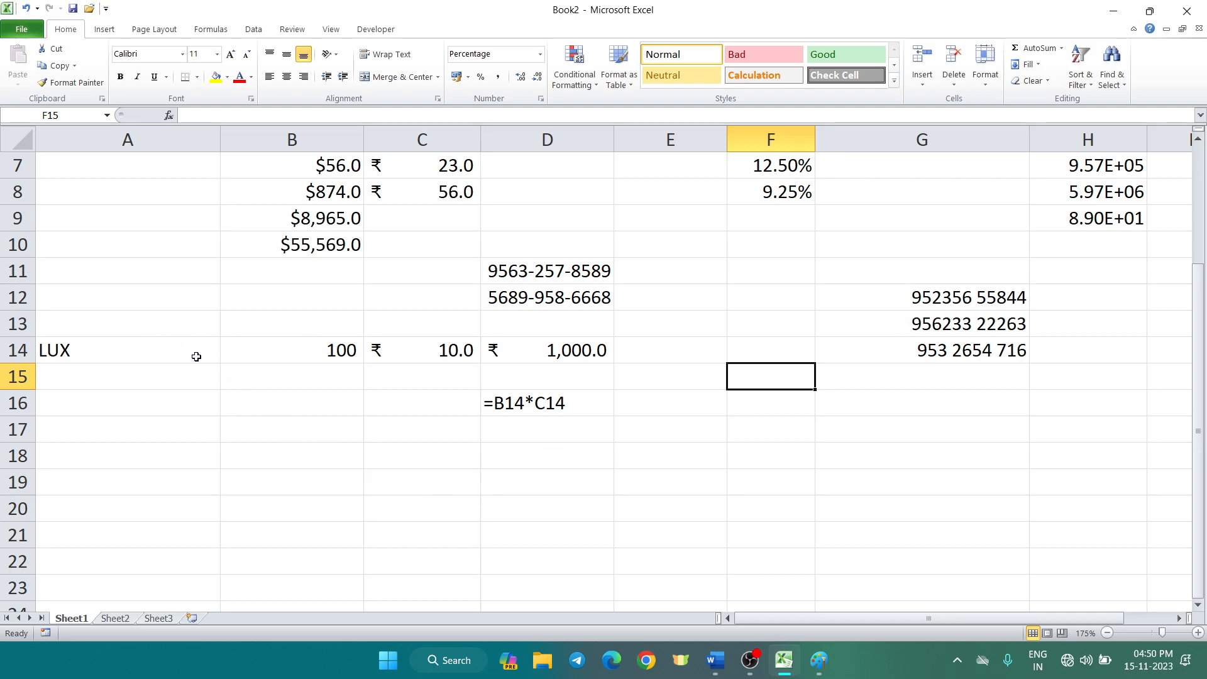
Review the LUX row cells A14, B14 and C14, ending on B14
left_click(169, 350)
left_click(249, 359)
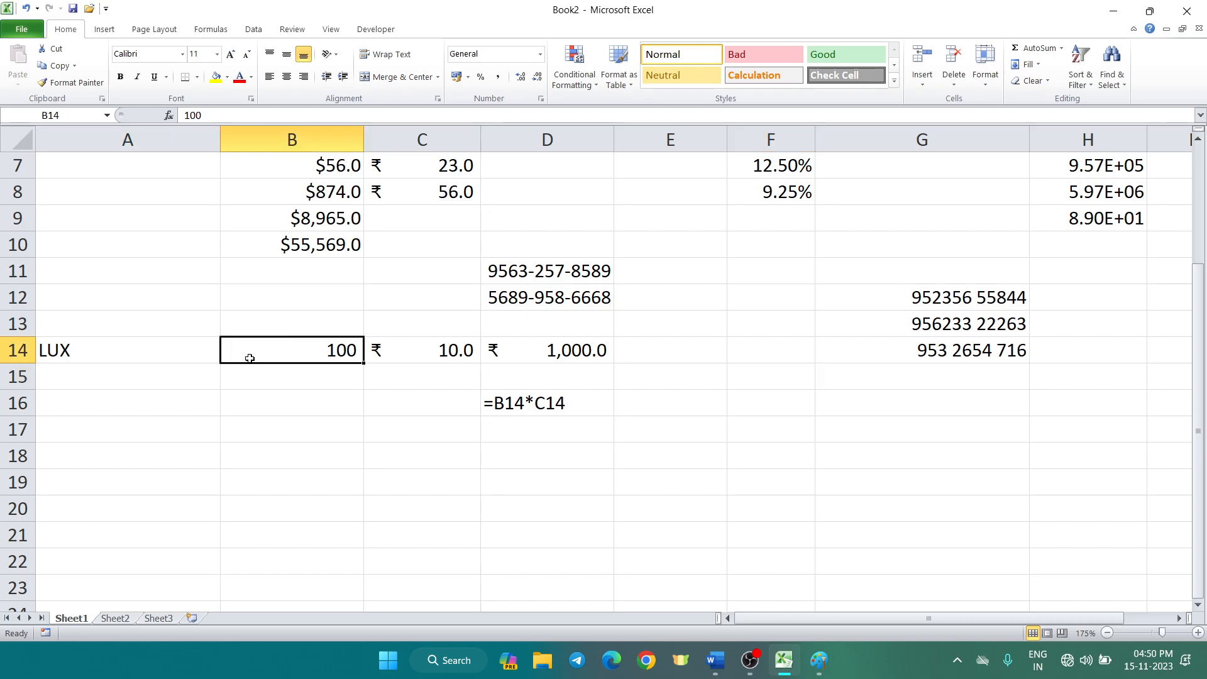
left_click(414, 352)
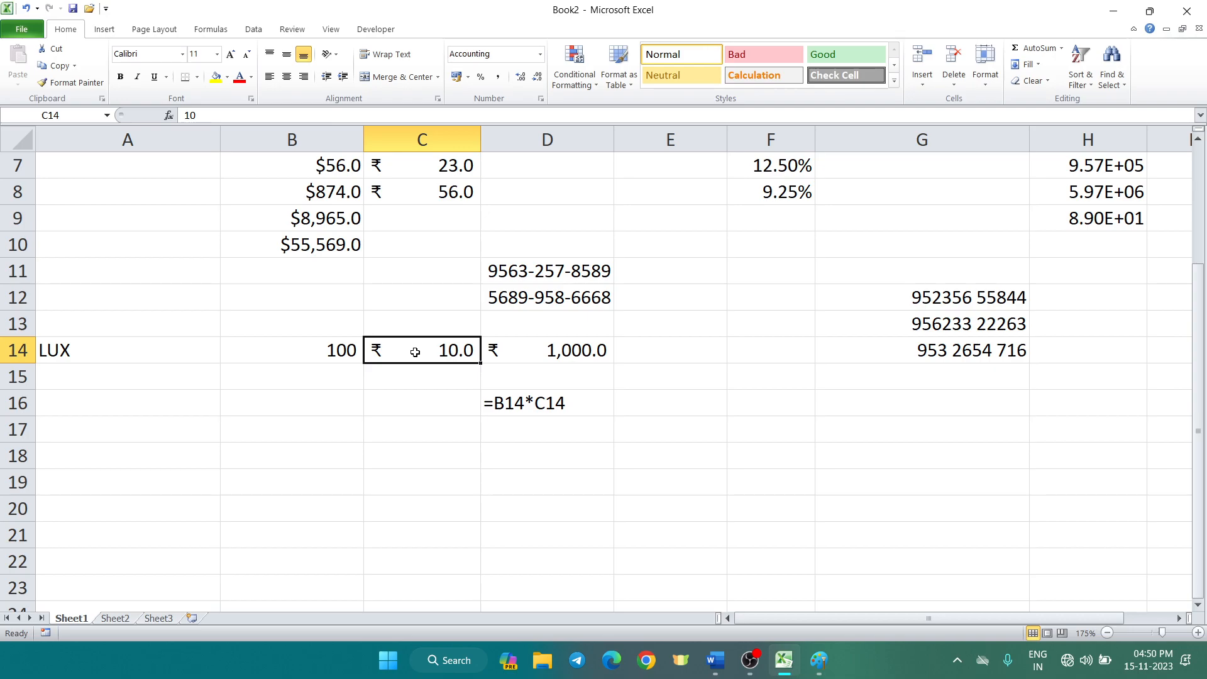
left_click(328, 350)
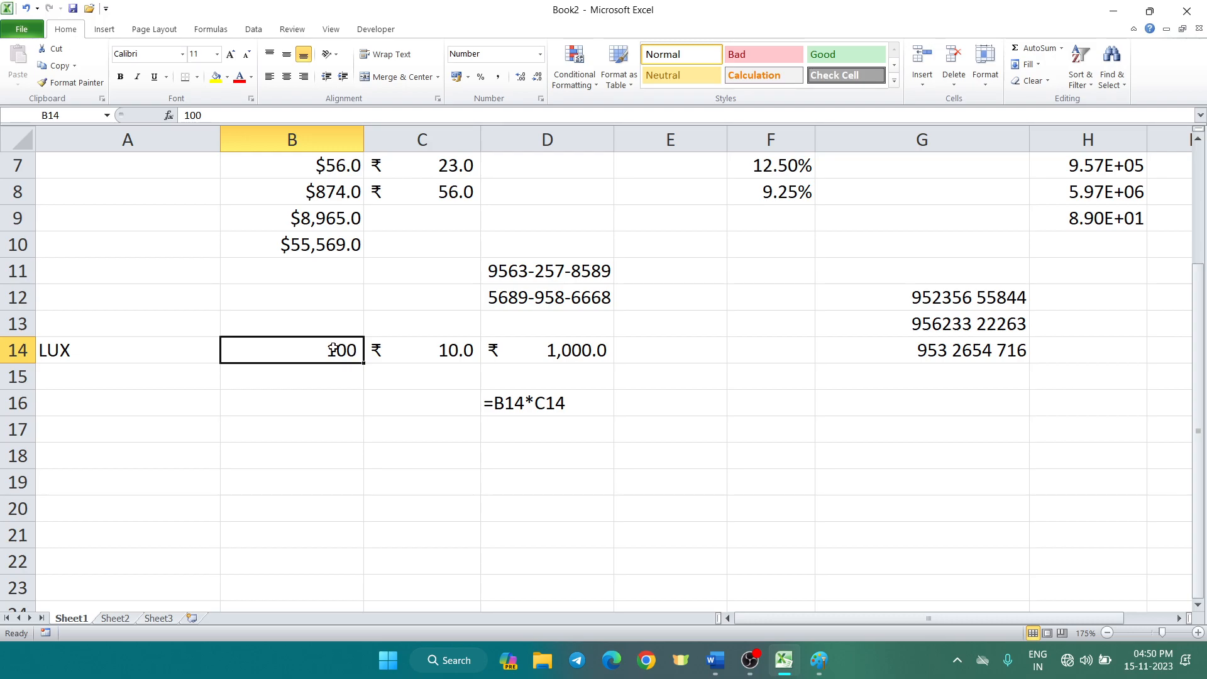
key("ctrl+1")
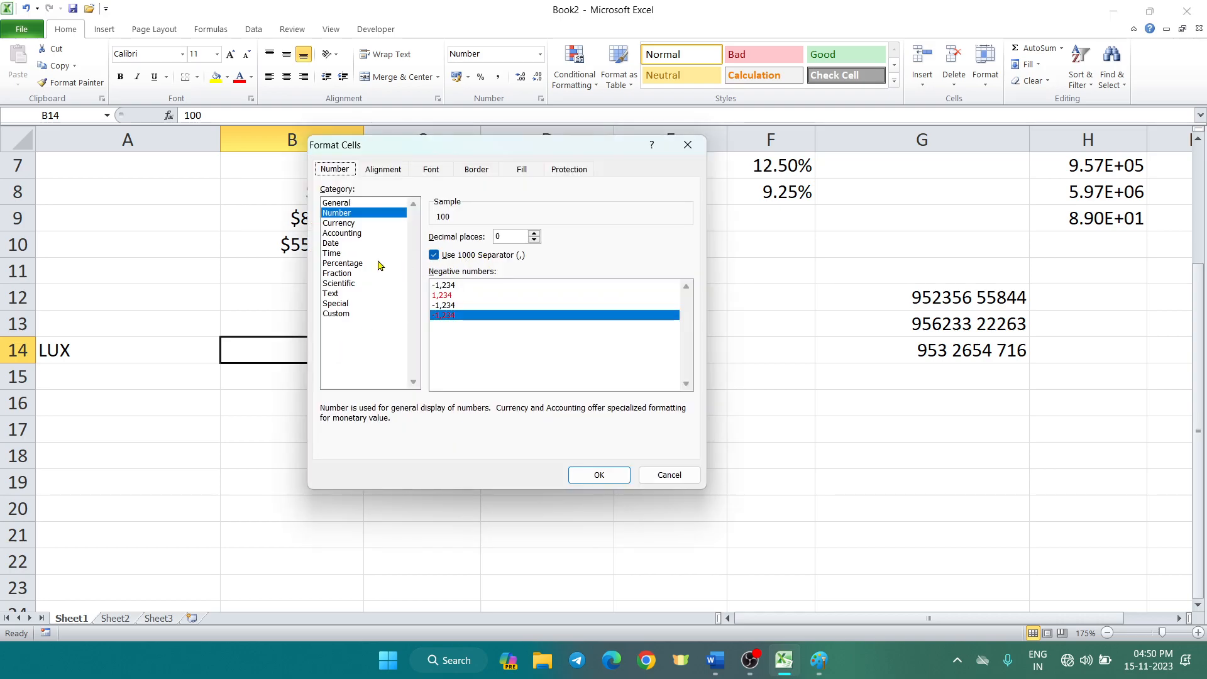
left_click(348, 314)
left_click_drag(529, 248, 290, 246)
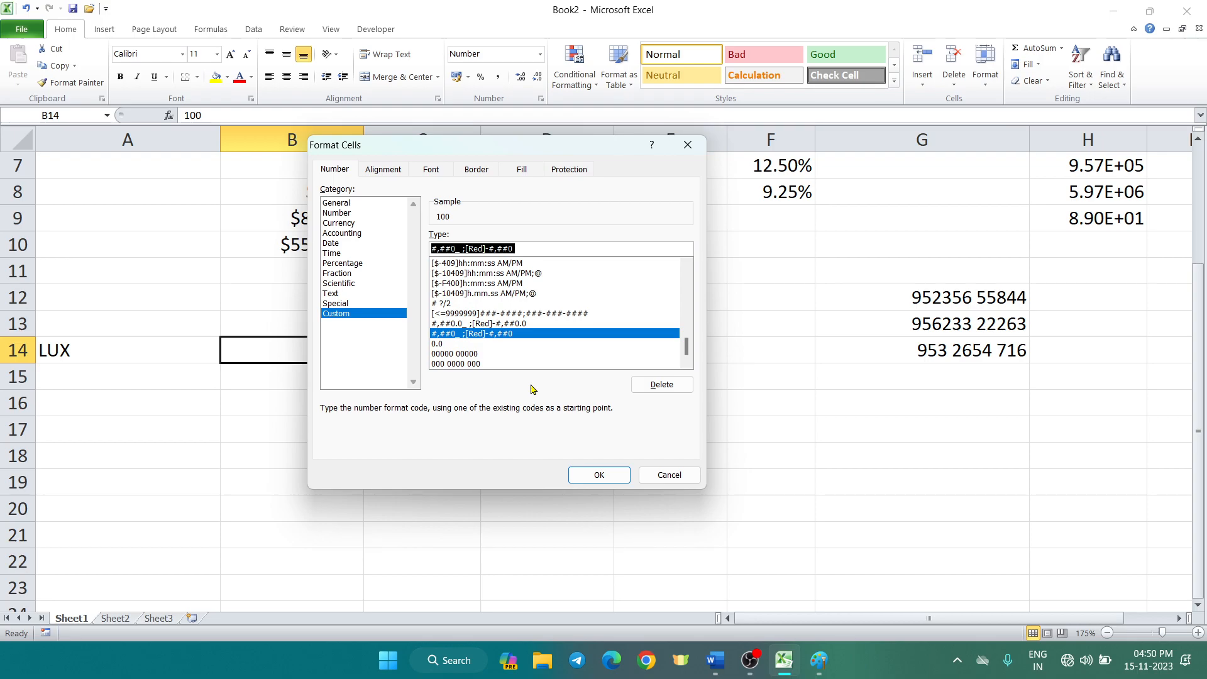
key("BackSpace")
left_click_drag(476, 151, 668, 174)
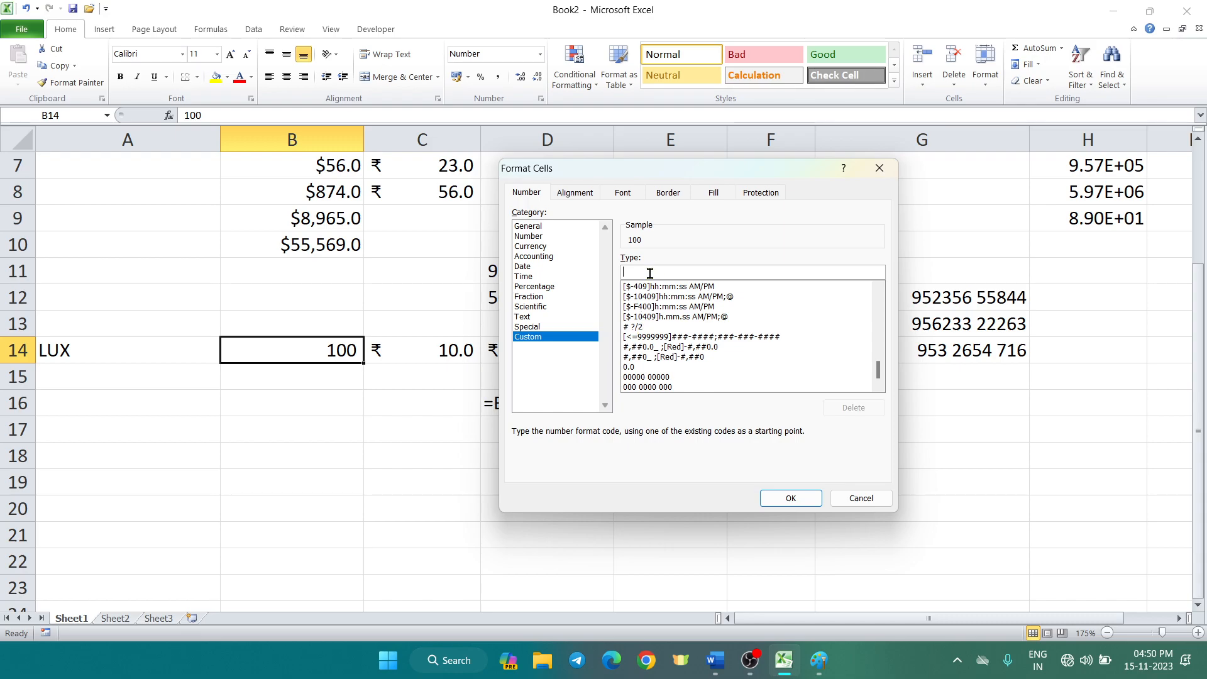
type("# pCS")
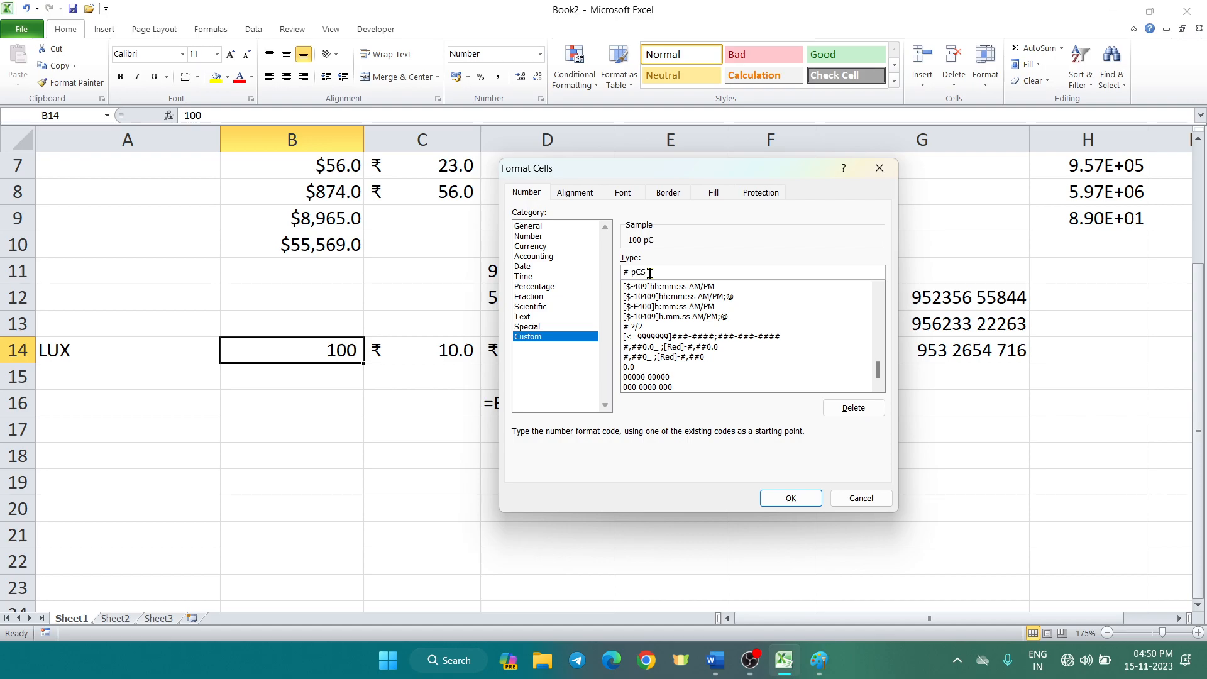
key("BackSpace")
key("BackSpace")
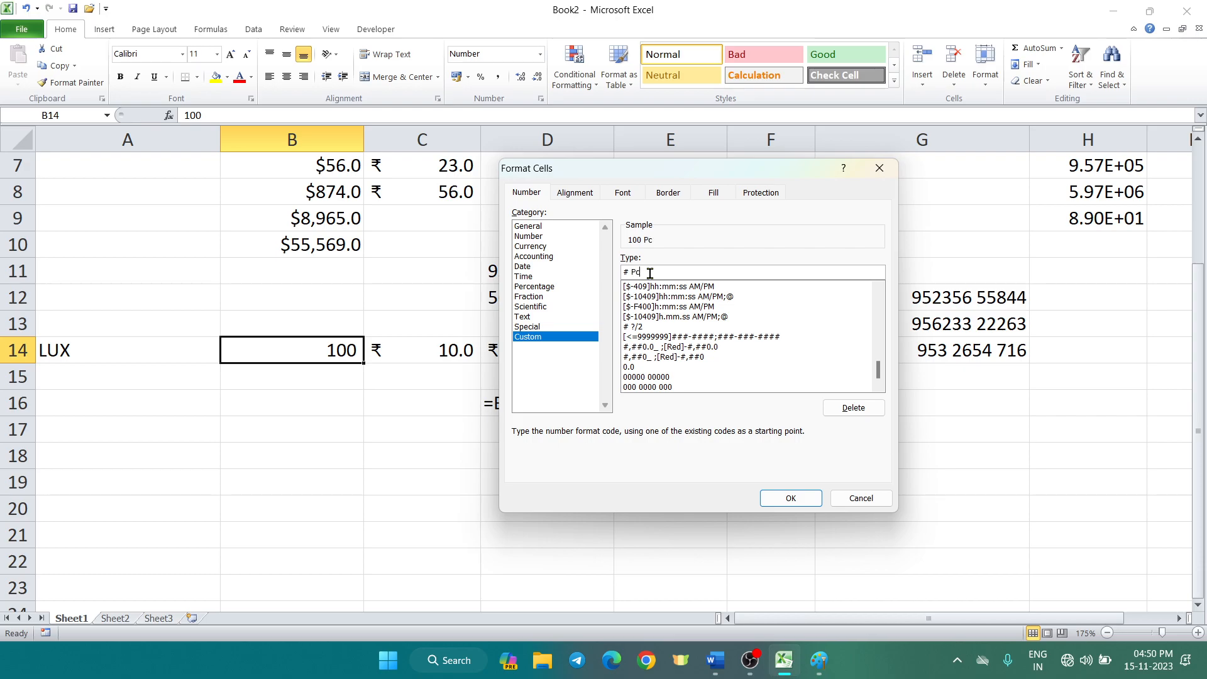
left_click(789, 498)
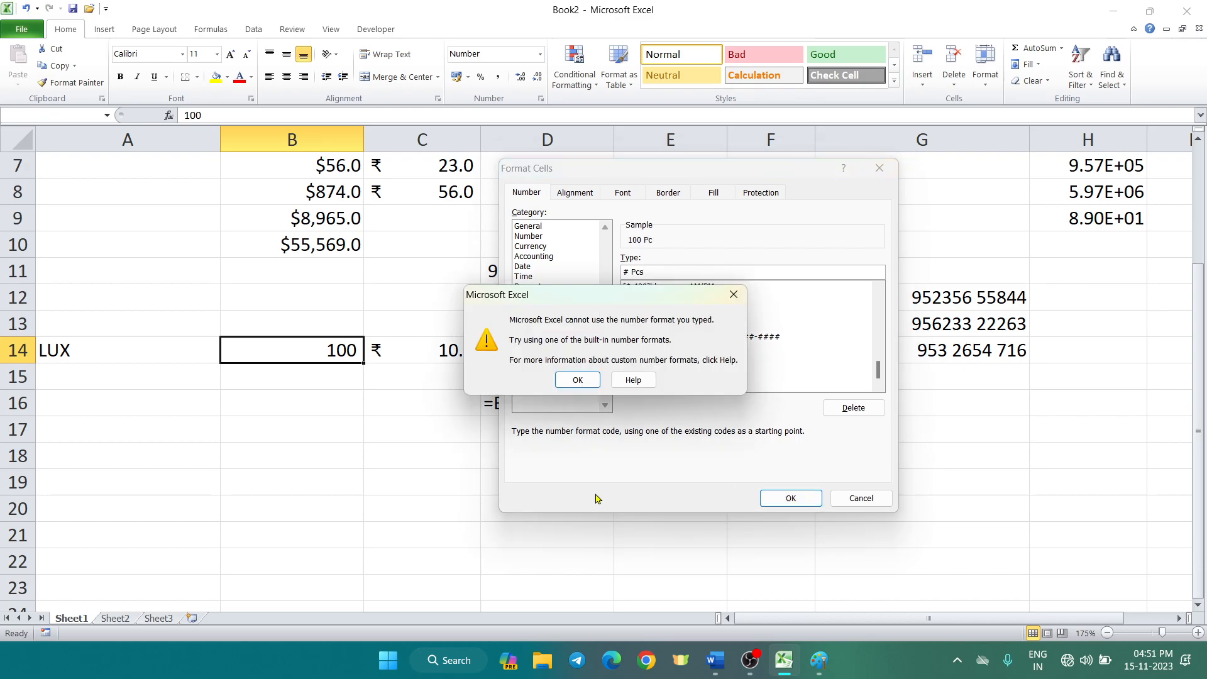
left_click(577, 380)
left_click(790, 498)
left_click(580, 381)
left_click(763, 272)
left_click(633, 272)
key("BackSpace")
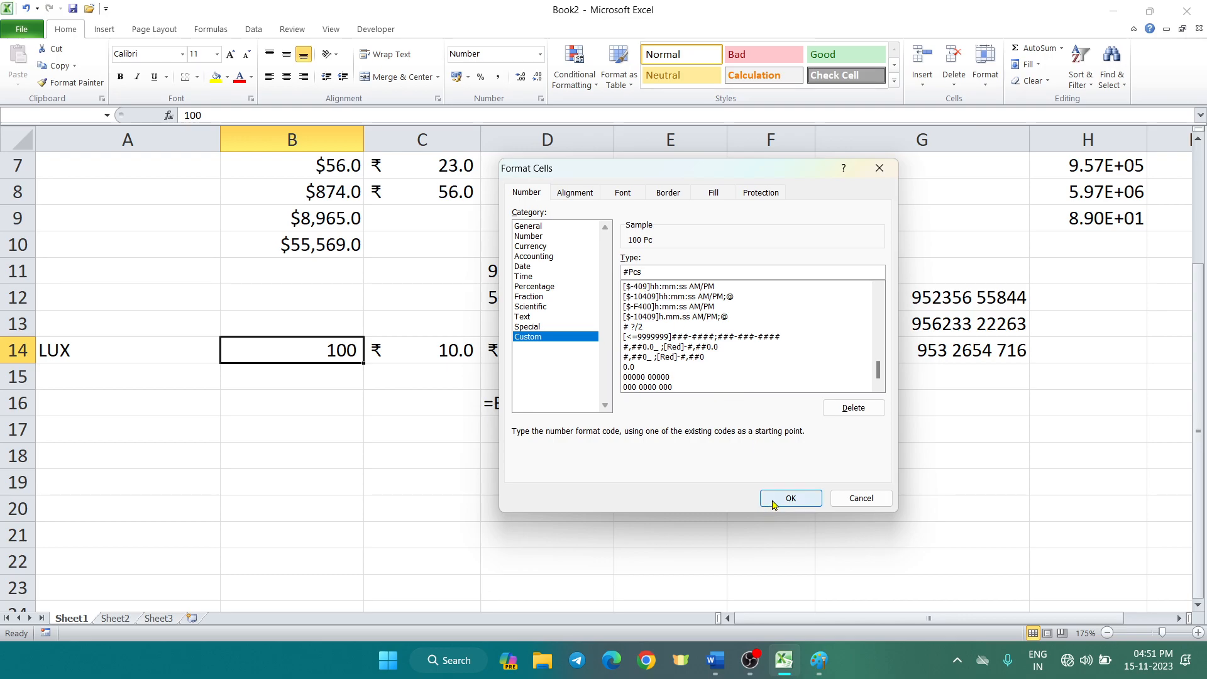
left_click(777, 501)
left_click(584, 383)
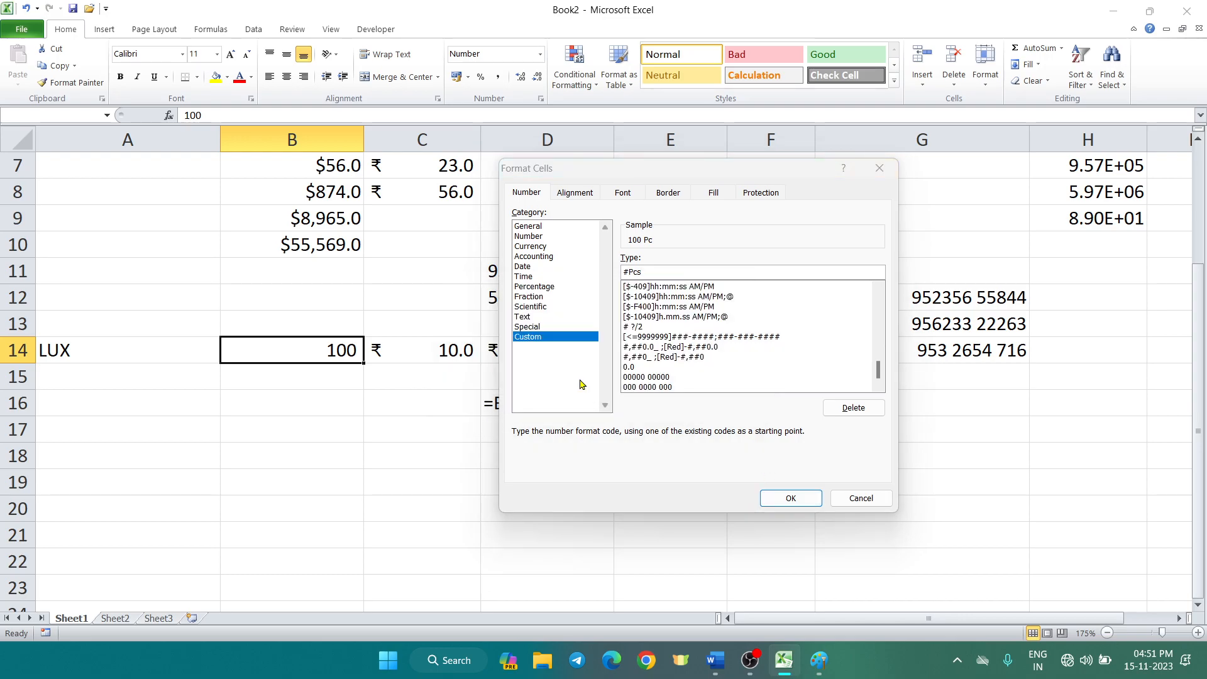
left_click(855, 499)
left_click(418, 373)
left_click(310, 344)
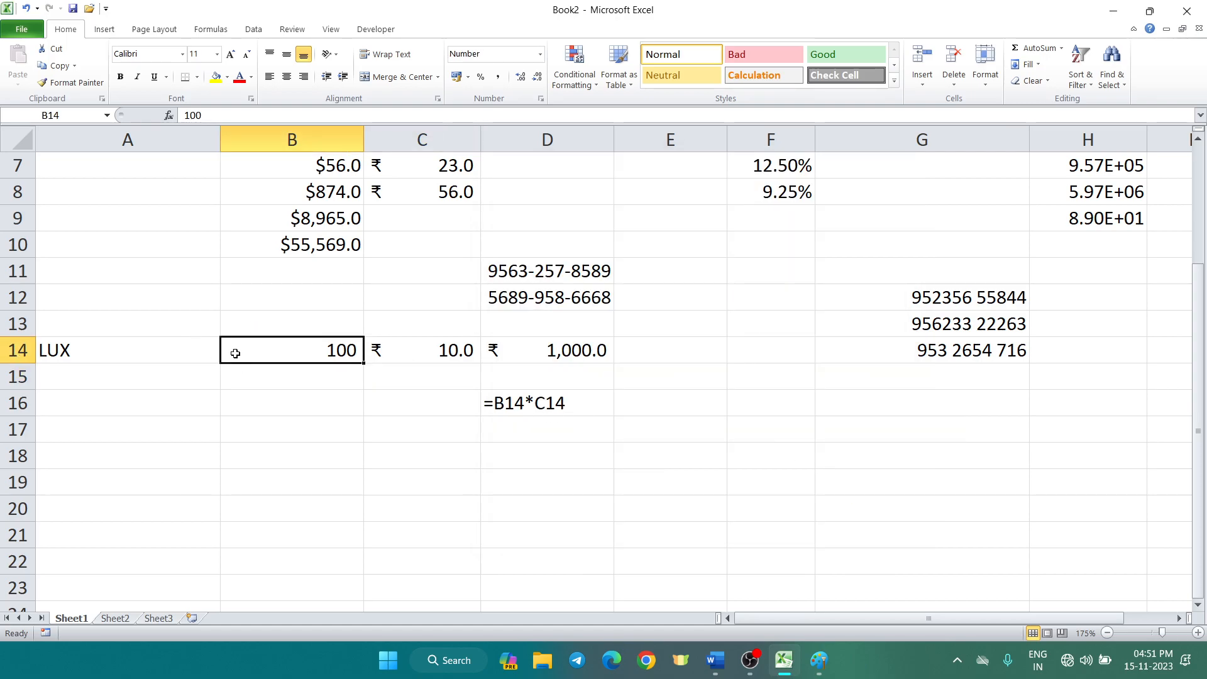
Try the custom code #pcs on B14, dismiss the rejection error, and cancel Format Cells
key("ctrl+1")
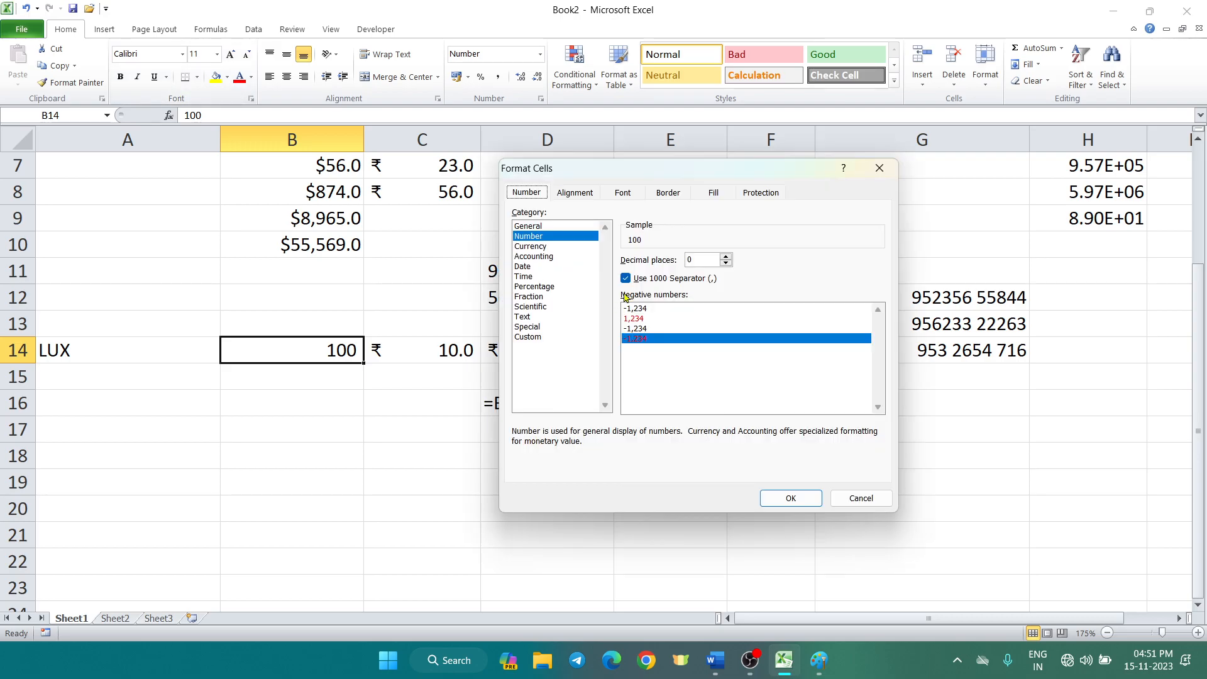
left_click(533, 337)
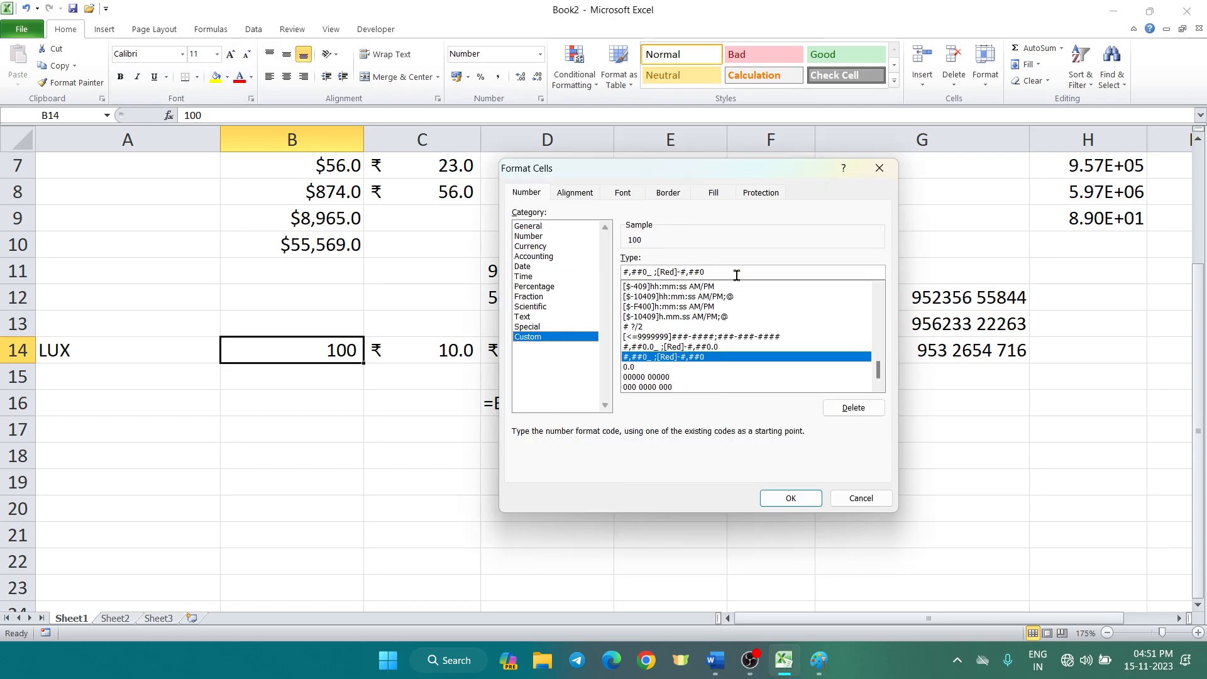
left_click_drag(726, 274, 607, 275)
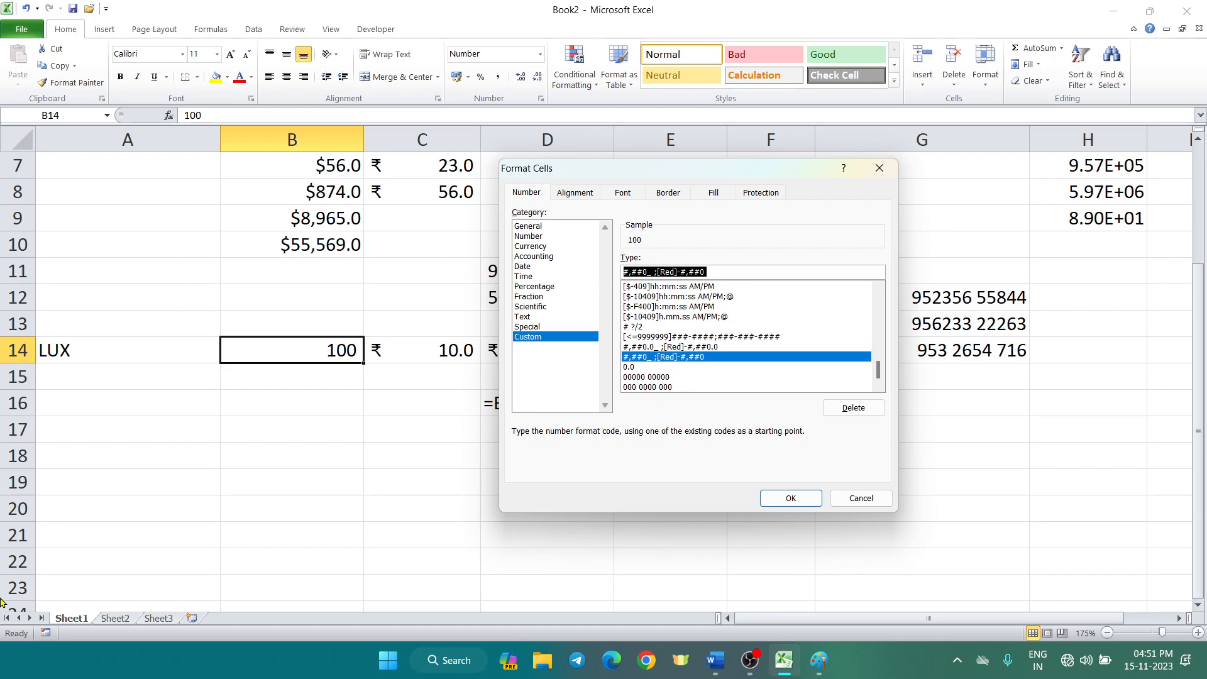
type("#pcs")
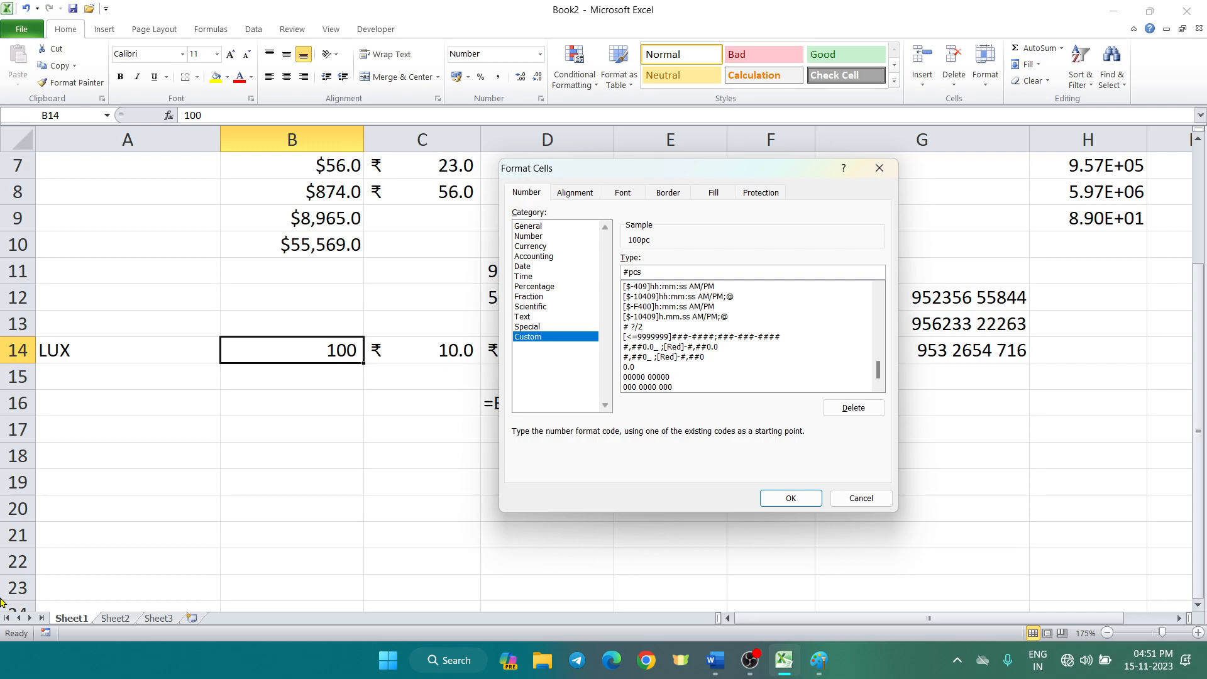
key("Return")
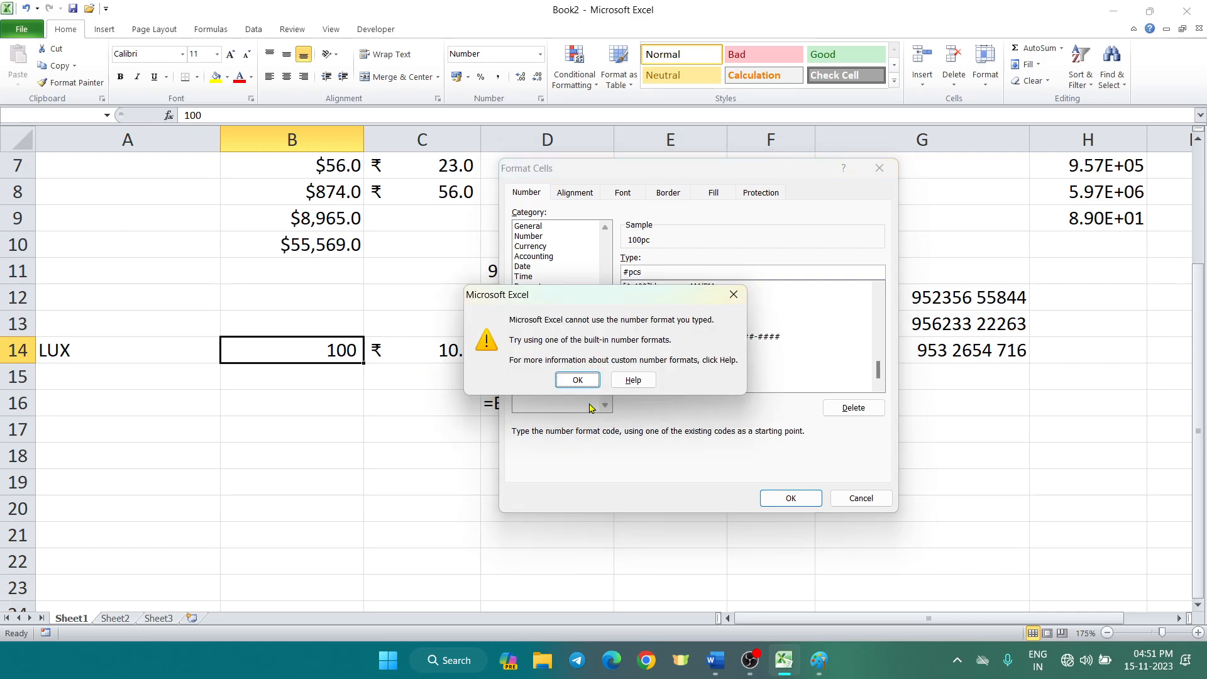
left_click(577, 380)
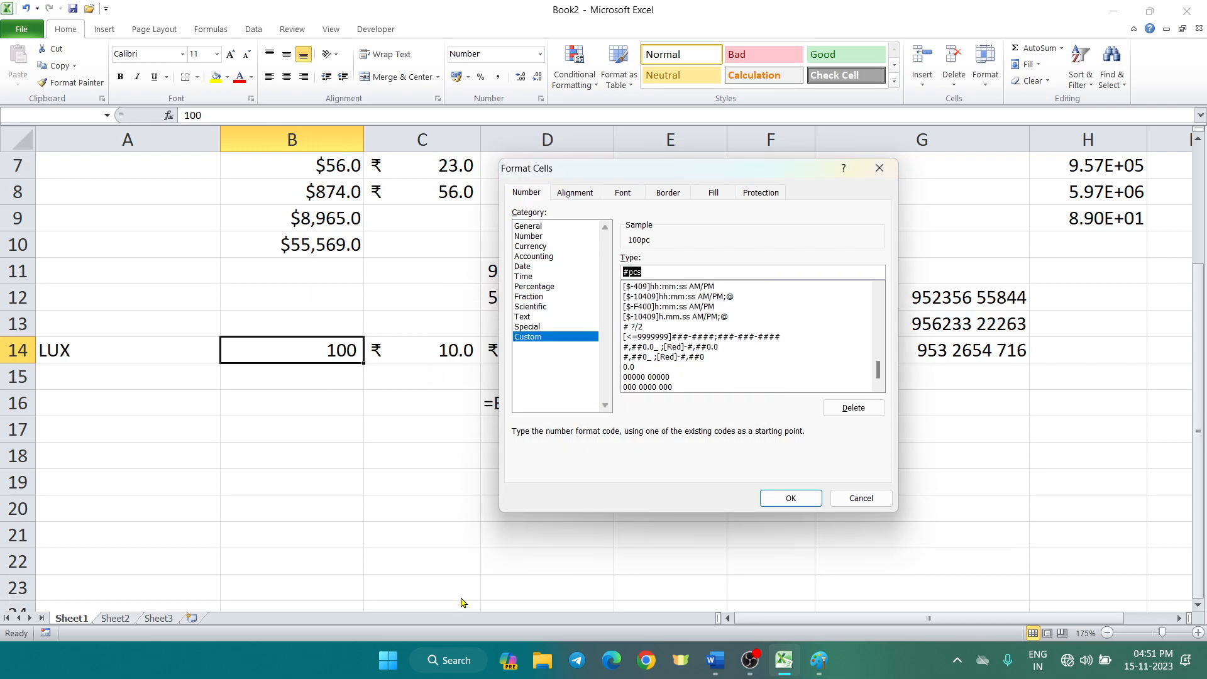
left_click(858, 498)
left_click(438, 350)
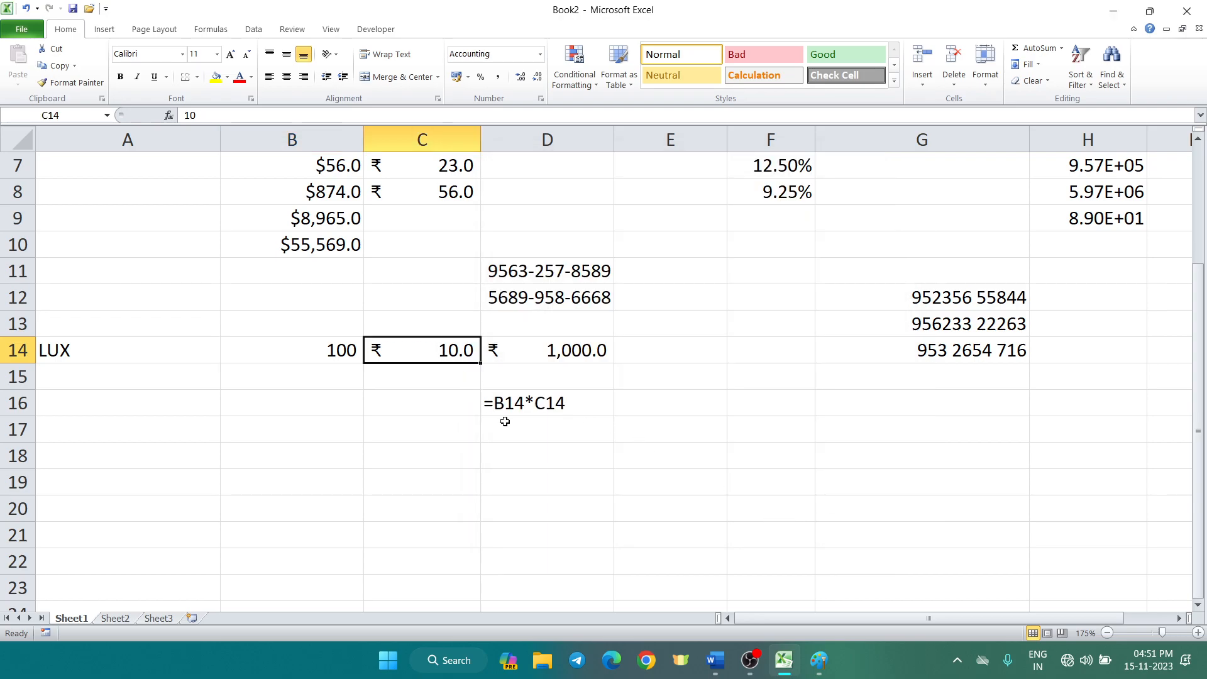
Apply the custom format # "pcs" to B14 so it displays 100 pcs
left_click(333, 350)
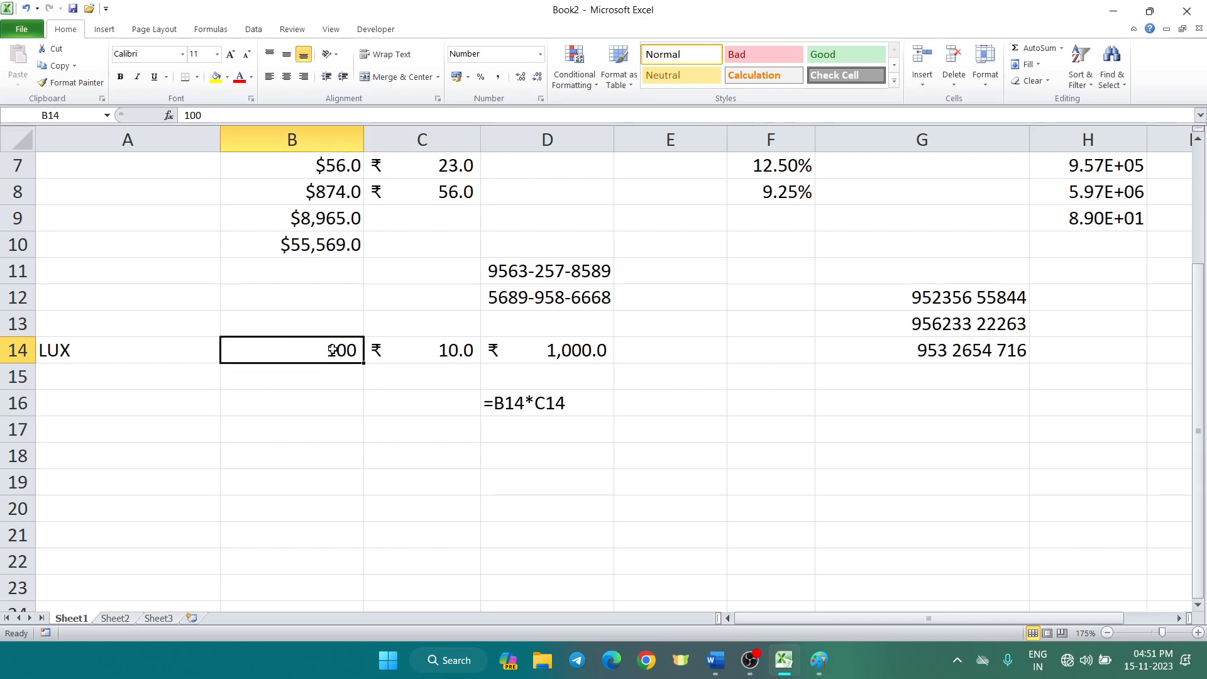
key("ctrl+1")
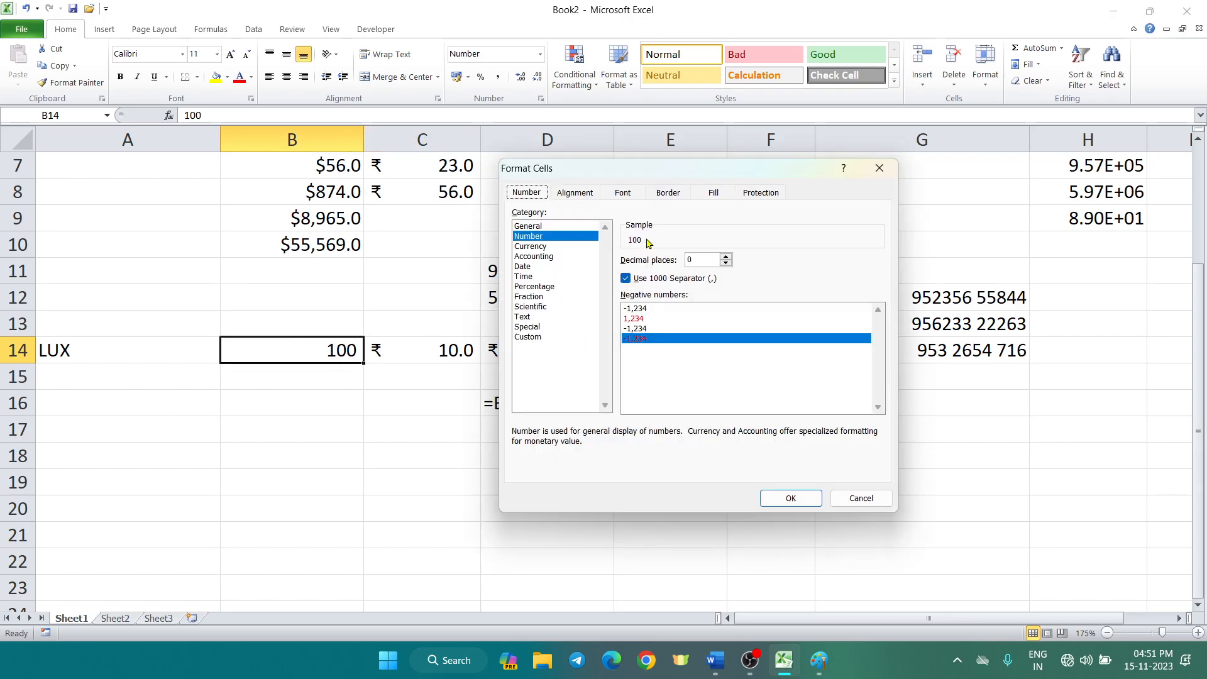
left_click(523, 339)
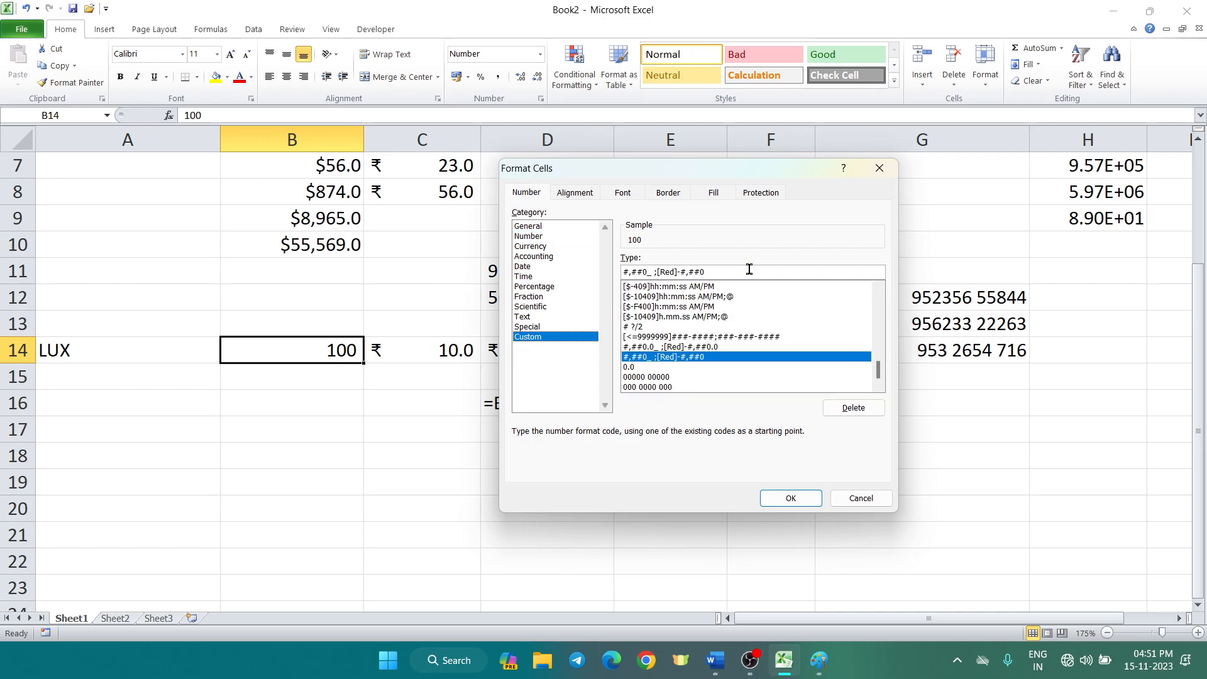
left_click_drag(750, 272, 558, 268)
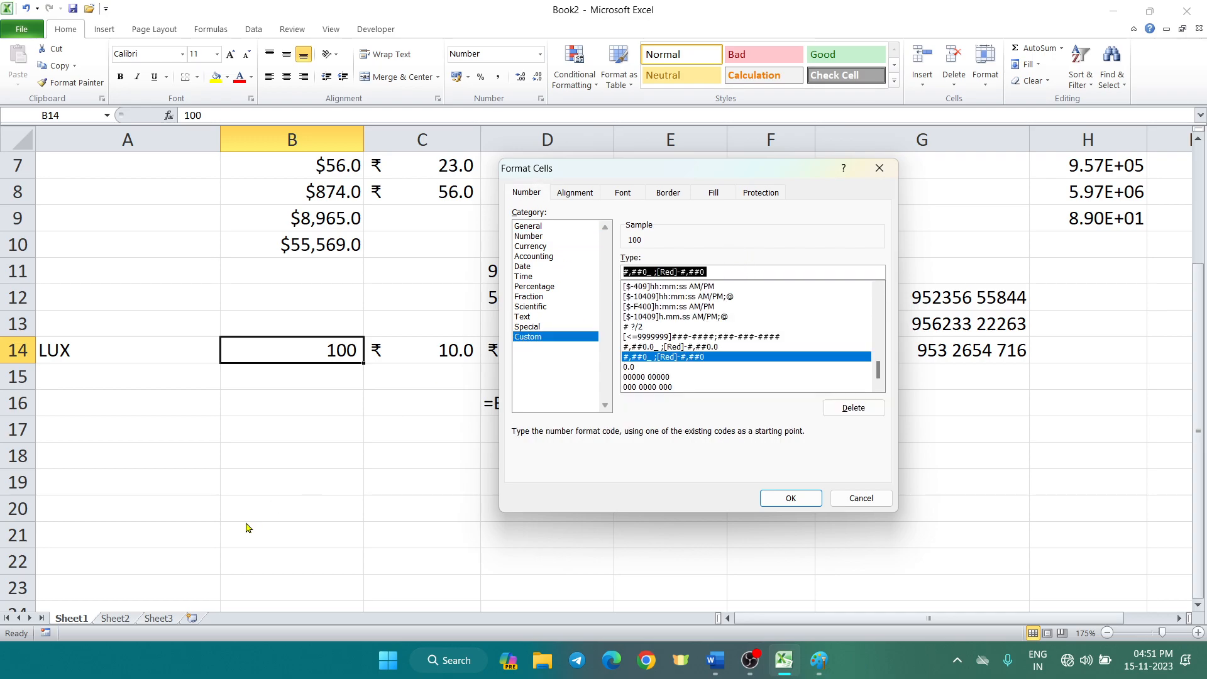
type("#")
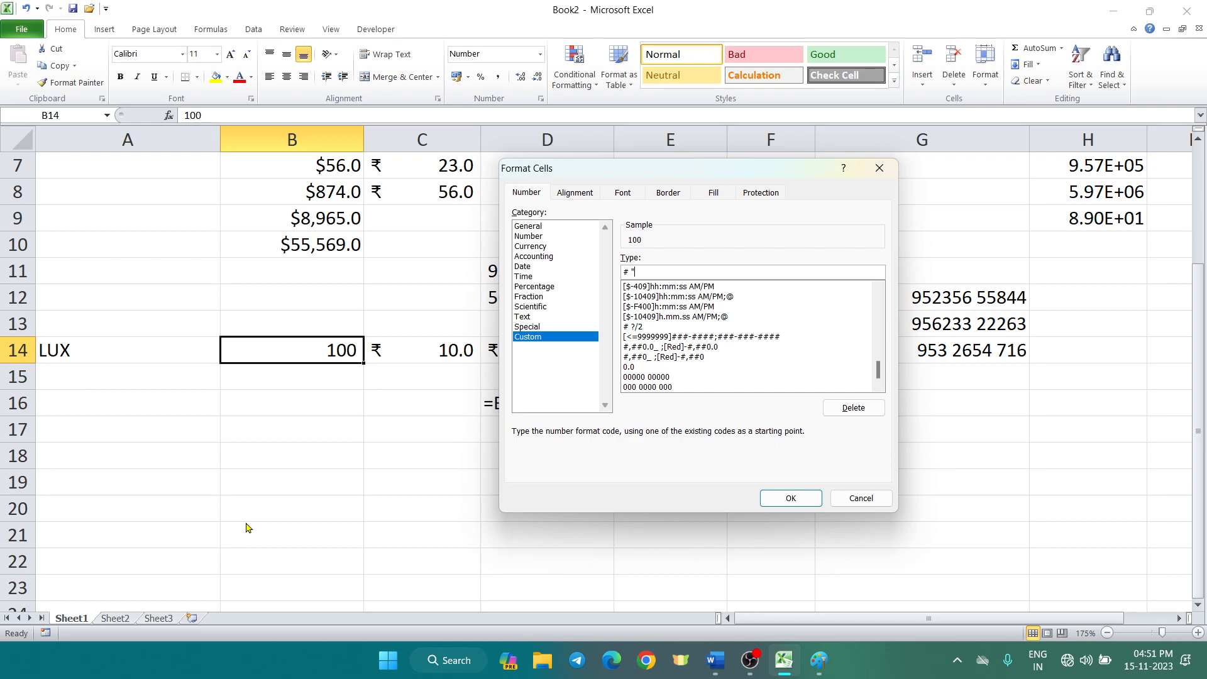
type(" \"pcs\"")
left_click(790, 498)
left_click(624, 509)
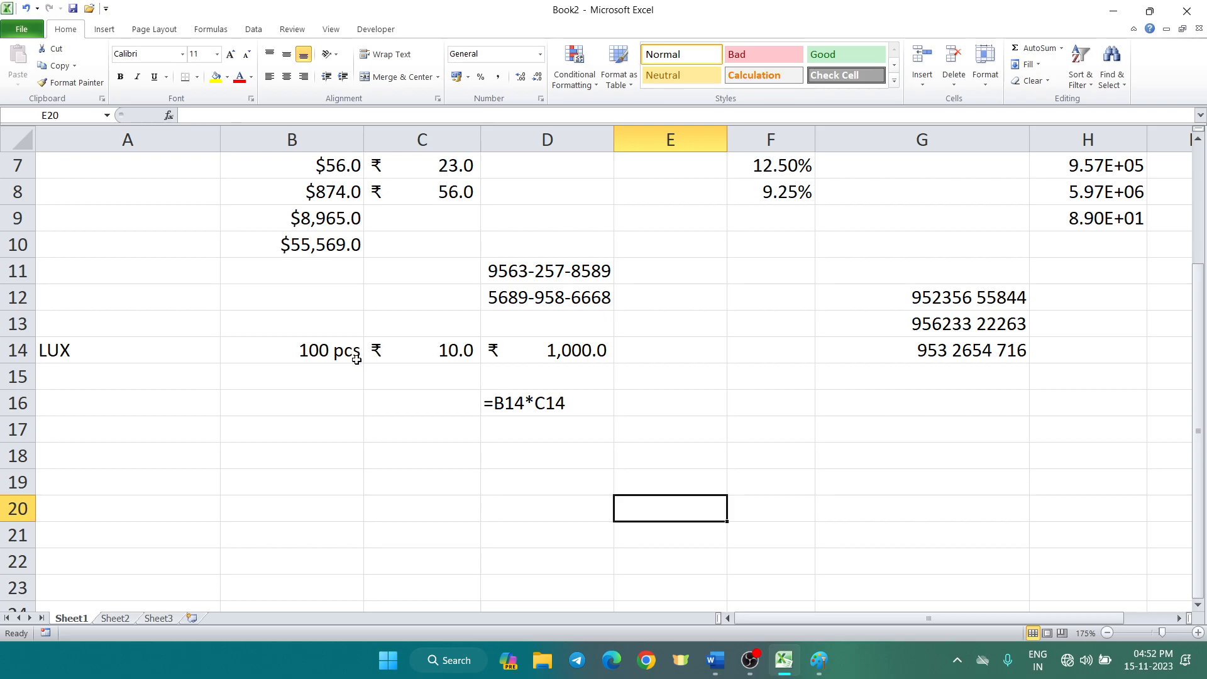
Compare the price cell C14 and quantity cell B14, then reselect C14
left_click(430, 357)
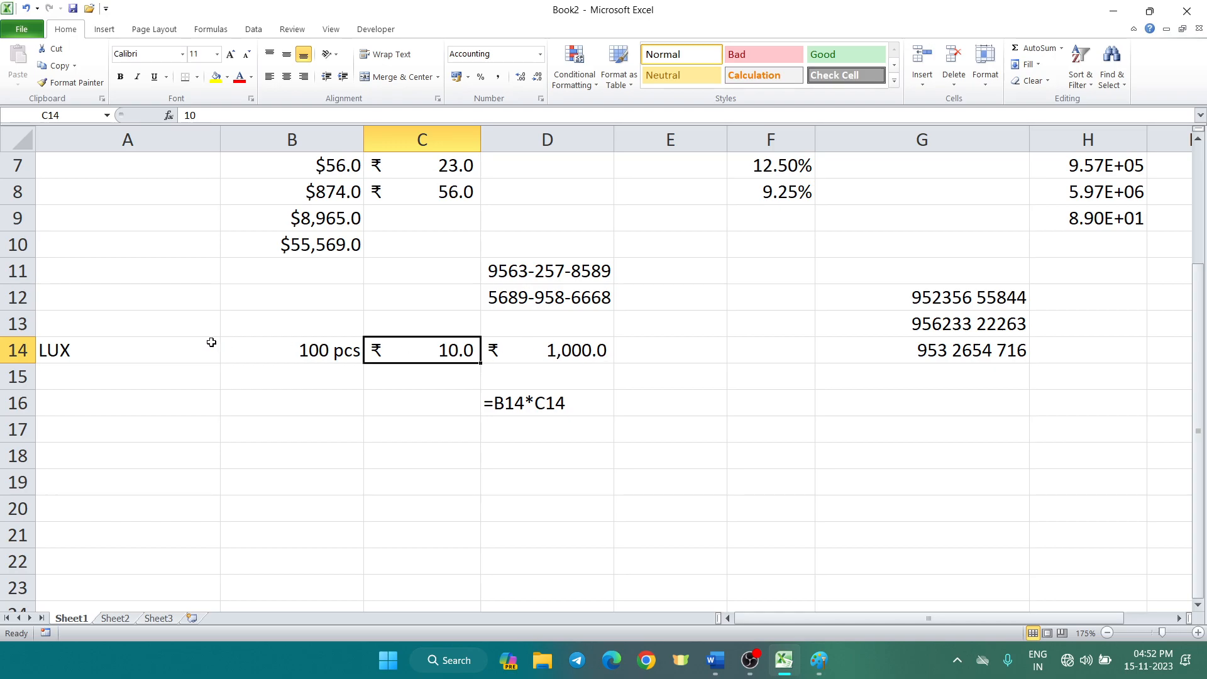
left_click(237, 352)
left_click(264, 437)
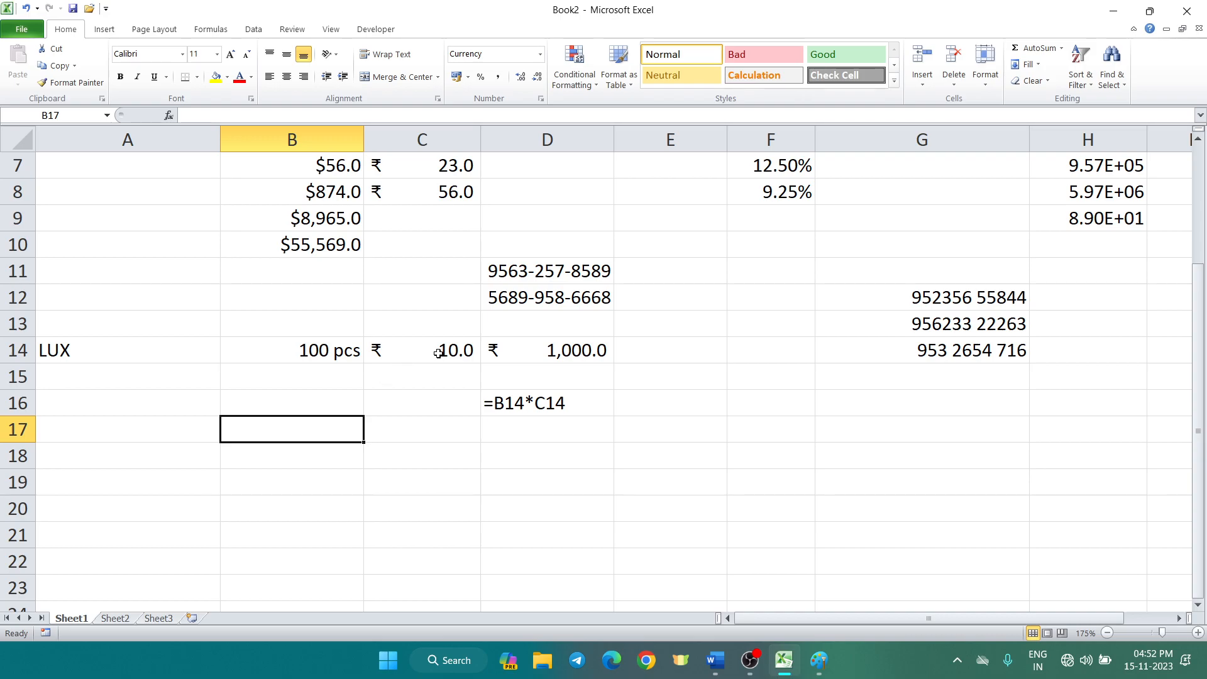
left_click(438, 354)
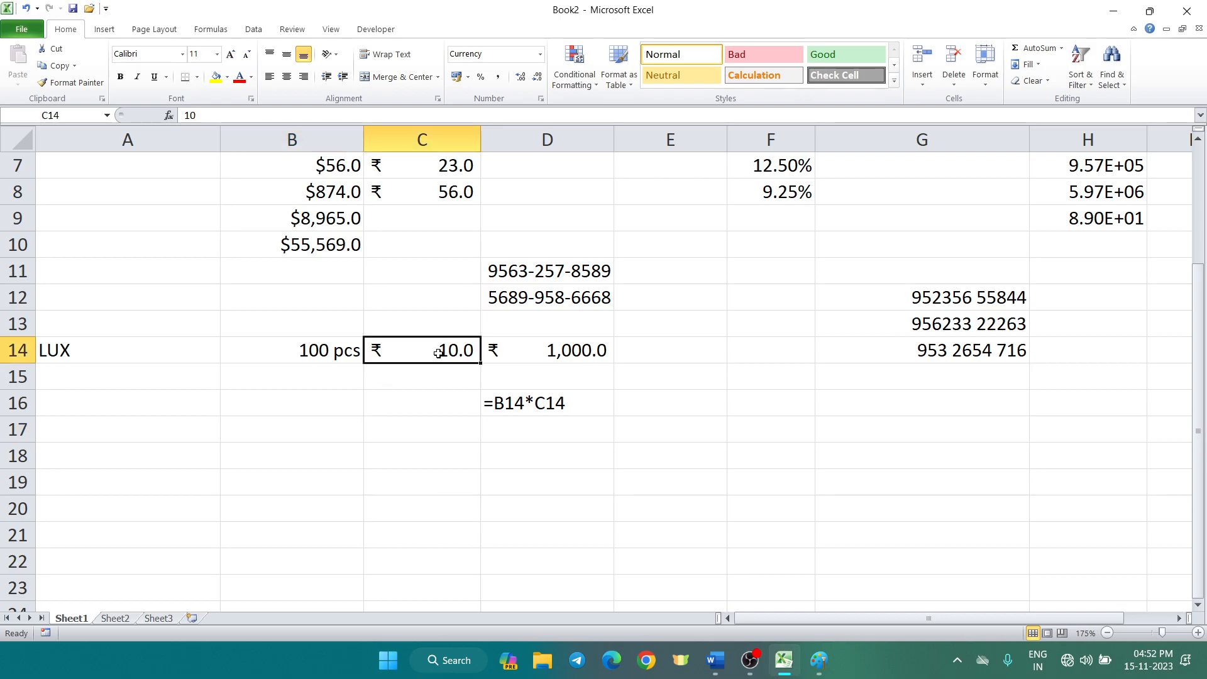
Set C14's custom format to "Rs." # so the price displays as Rs. 10
key("ctrl+1")
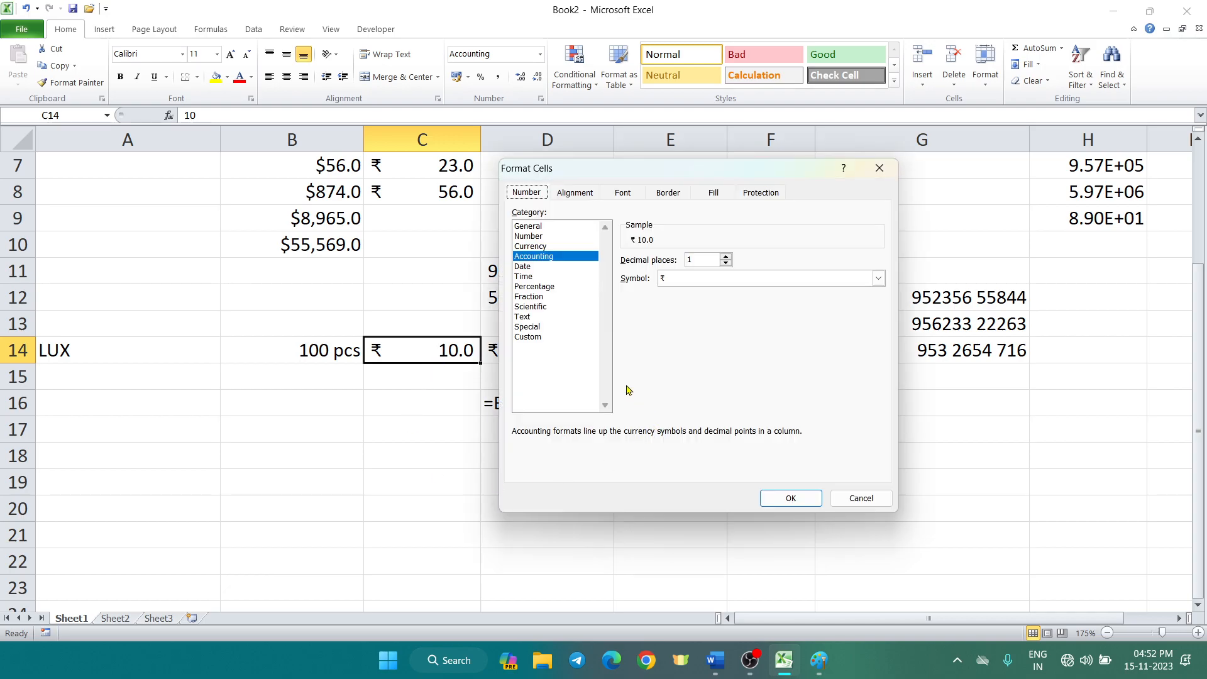
left_click(537, 338)
left_click_drag(840, 270, 542, 268)
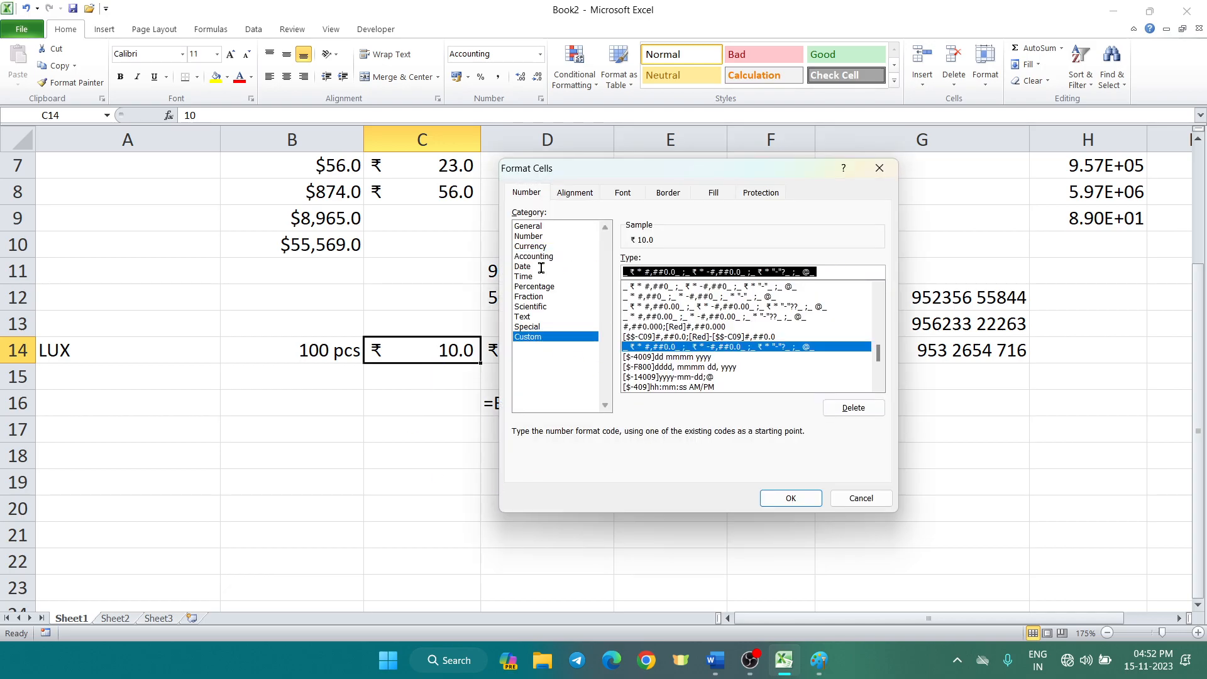
type("#")
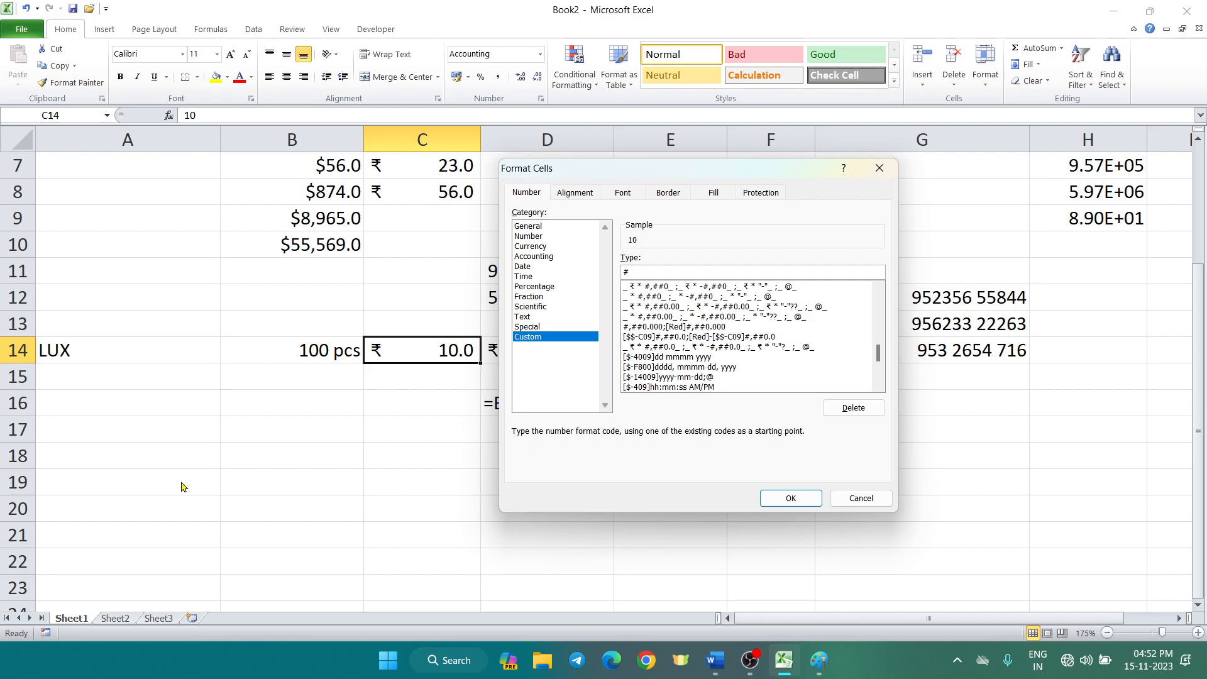
left_click_drag(663, 173, 855, 175)
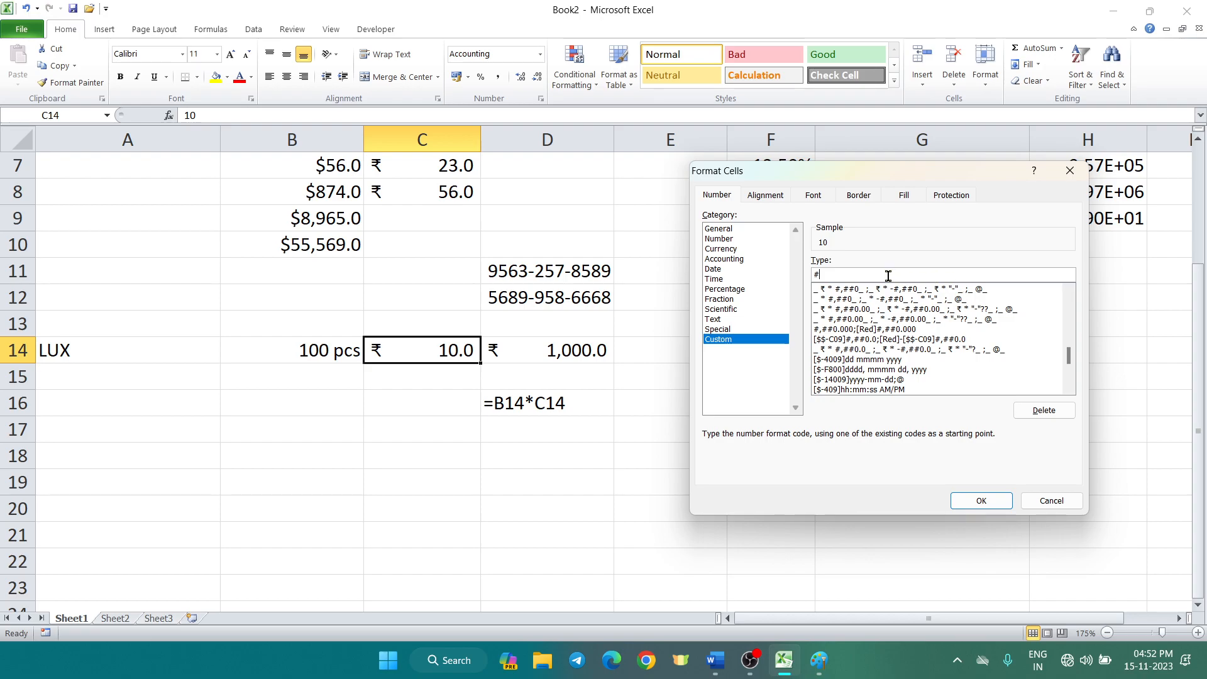
key("BackSpace")
type("\"")
type("Rs.\" #")
left_click(973, 501)
left_click(654, 454)
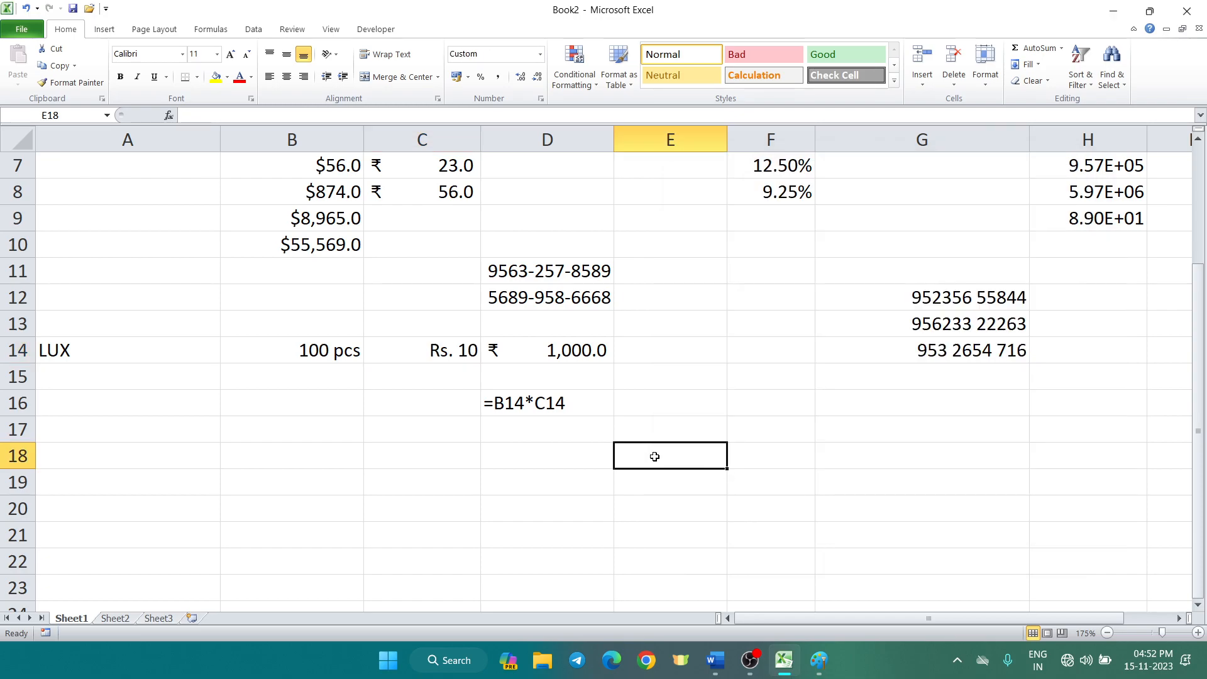
left_click(403, 362)
left_click(300, 353)
left_click(416, 359)
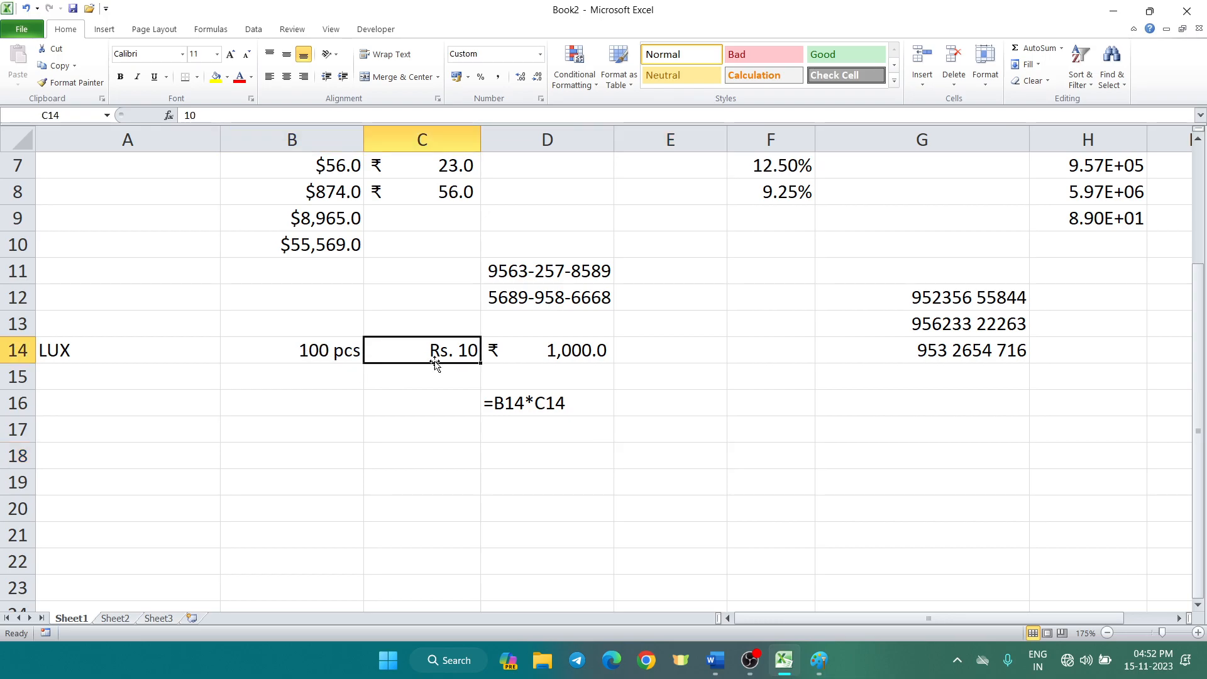
left_click(556, 355)
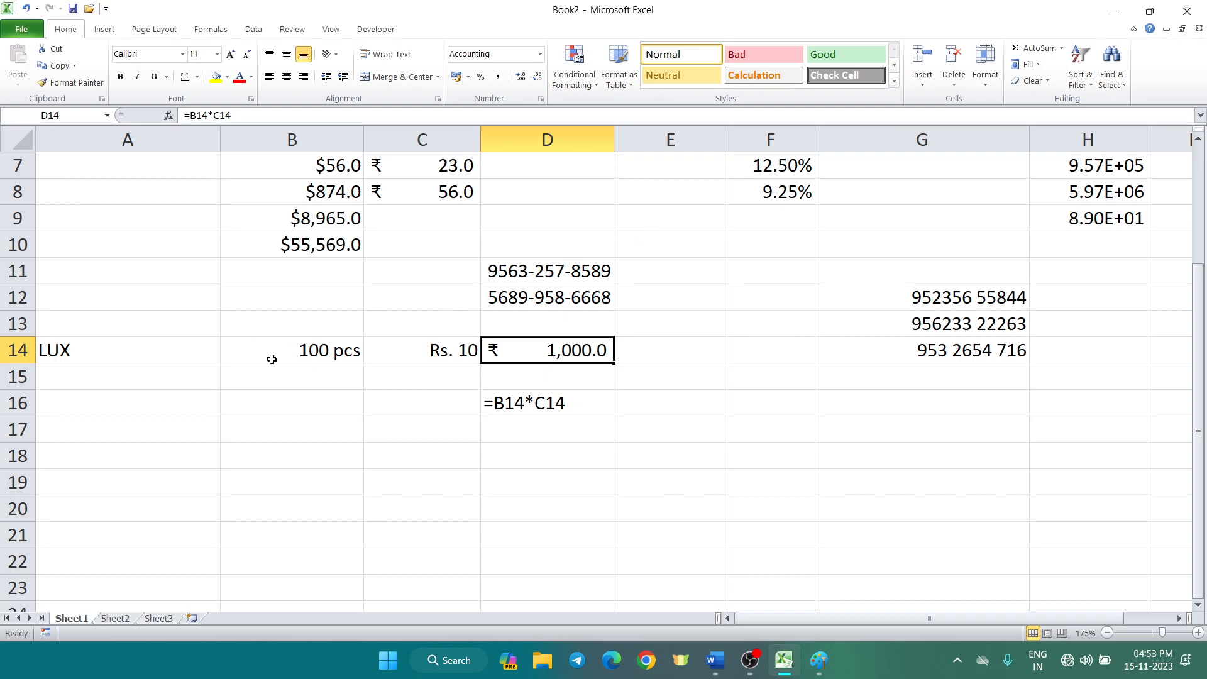
scroll(272, 359, "up", 2)
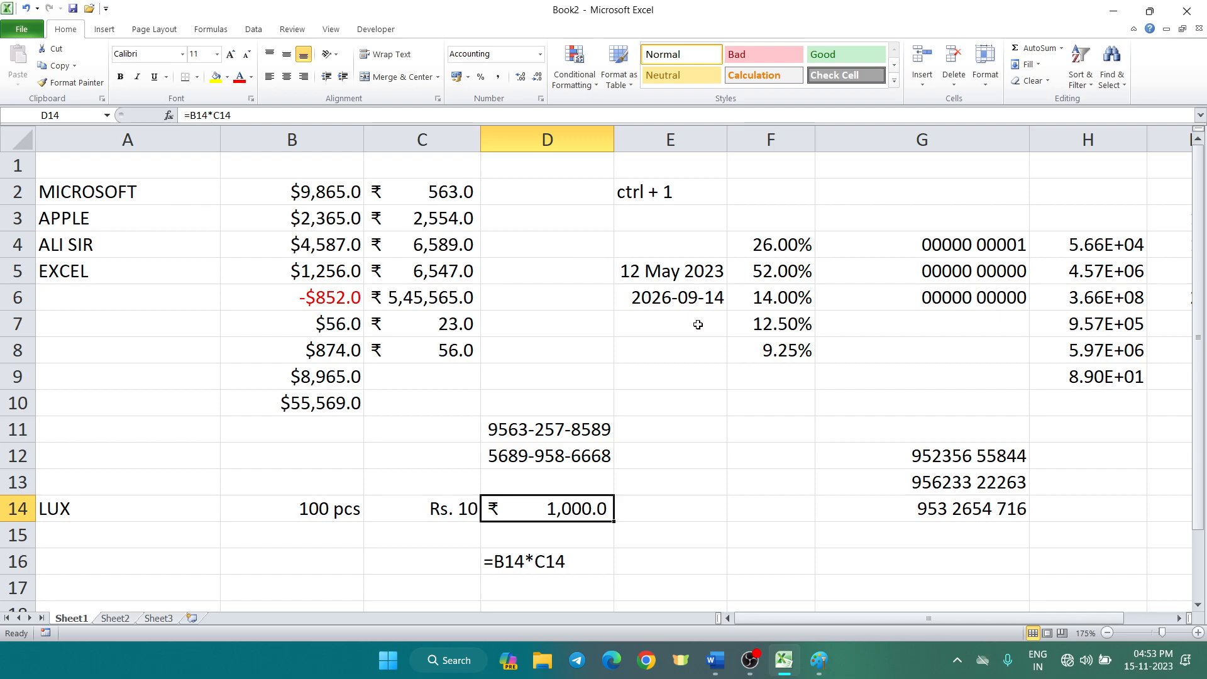